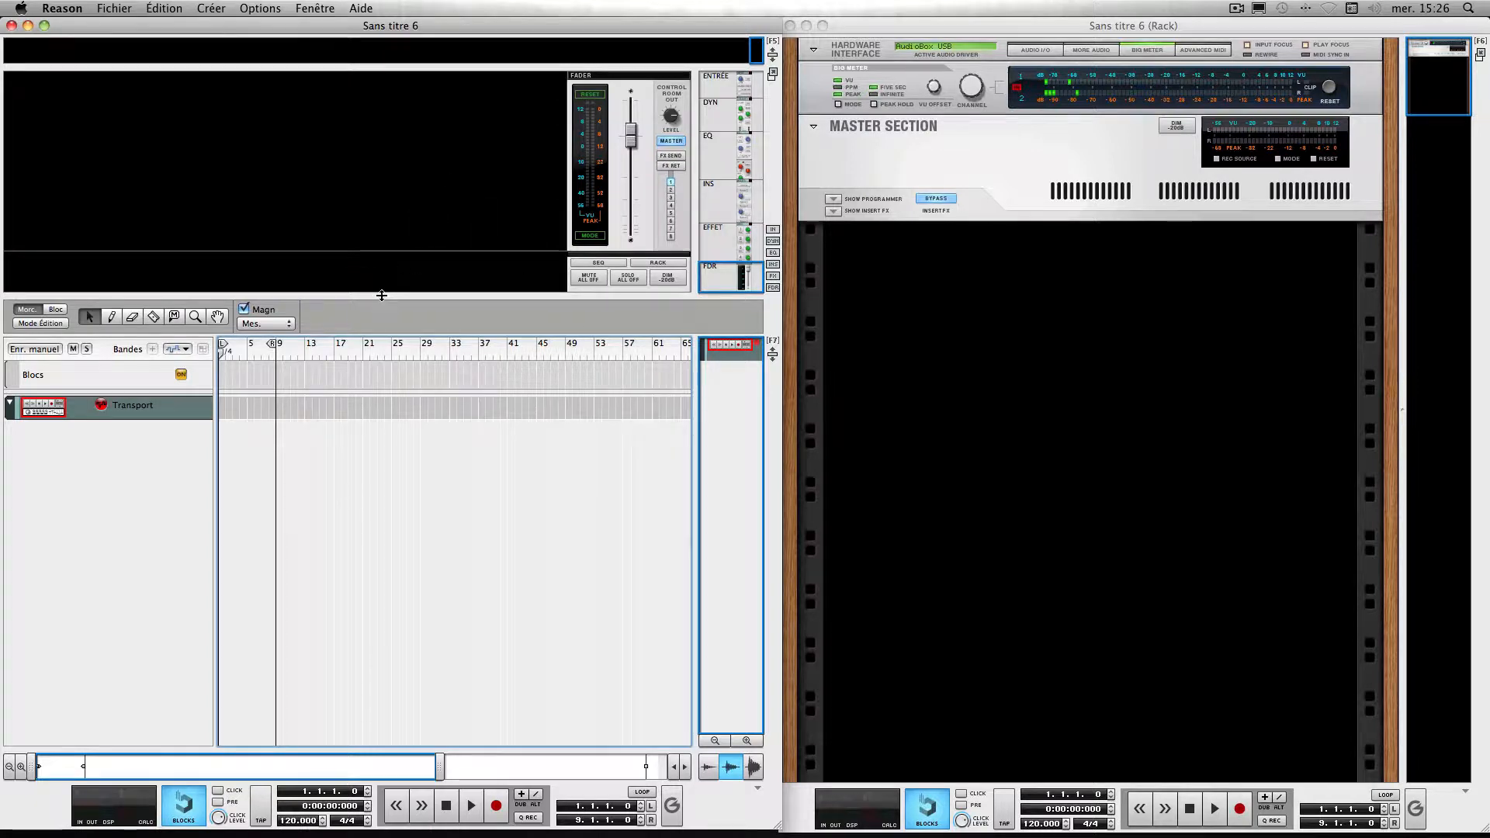
- Enlarge the main mixer area above the sequencer and bring its fader section into view
{"action": "left_click_drag", "start_coordinate": [378, 297], "coordinate": [380, 452]}
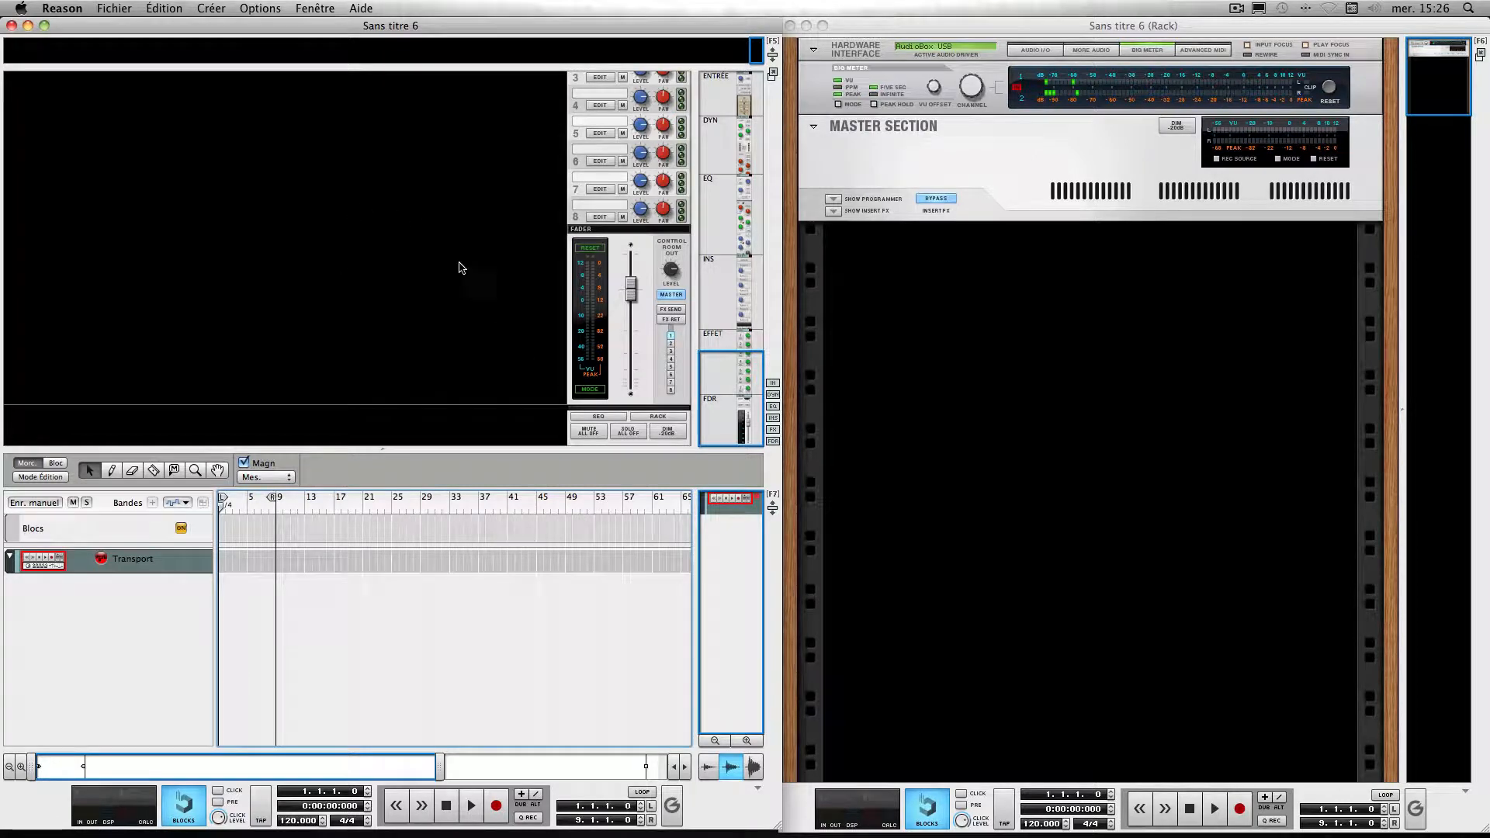
{"action": "mouse_move", "coordinate": [743, 367]}
{"action": "left_mouse_down"}
{"action": "mouse_move", "coordinate": [740, 168]}
{"action": "mouse_move", "coordinate": [733, 374]}
{"action": "left_mouse_up"}
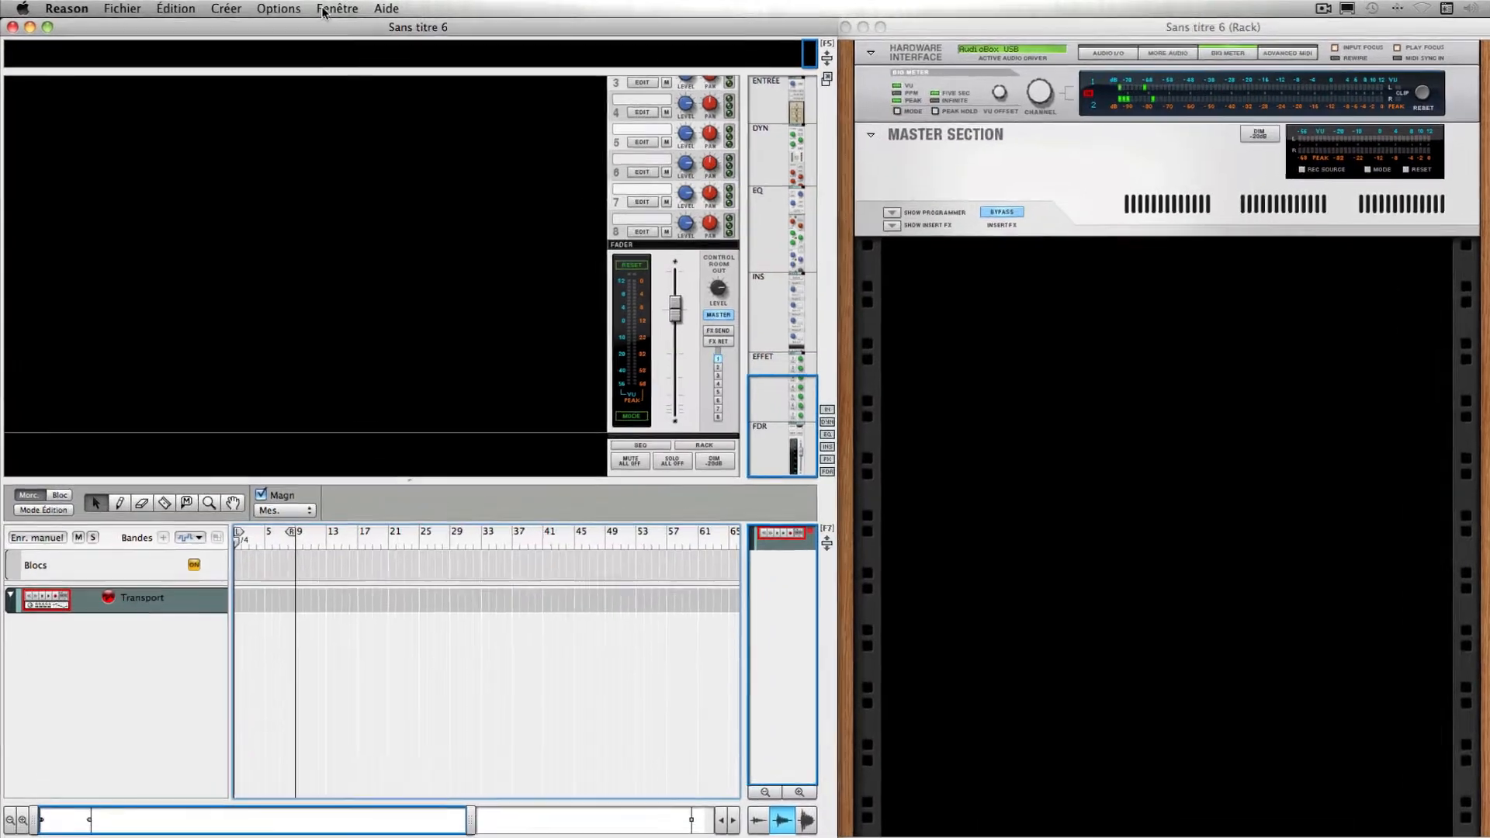
- Display the tool window over the mixer and lengthen it to show more modules
{"action": "left_click", "coordinate": [312, 10]}
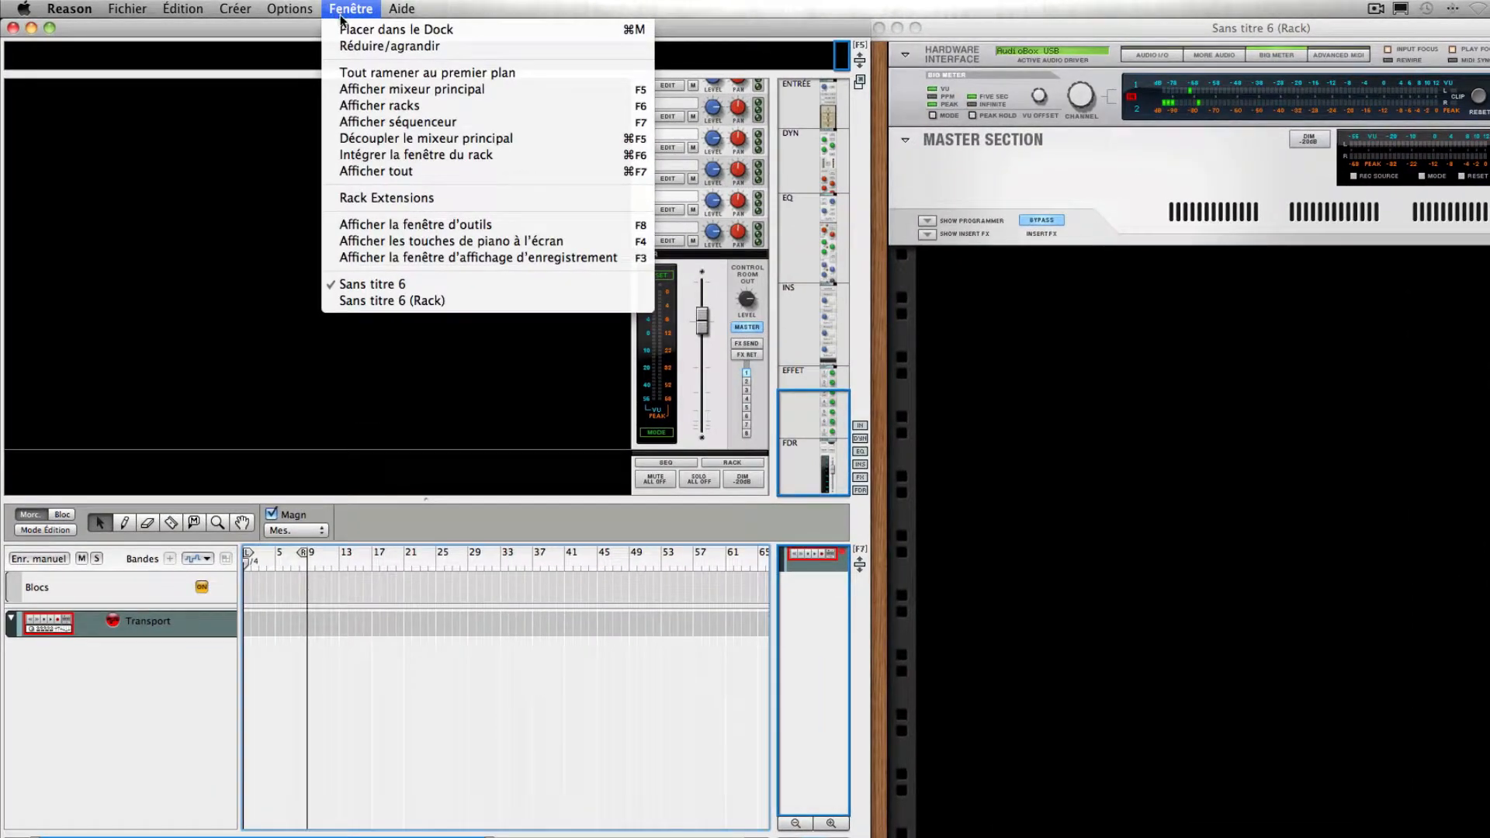
{"action": "left_click", "coordinate": [362, 227]}
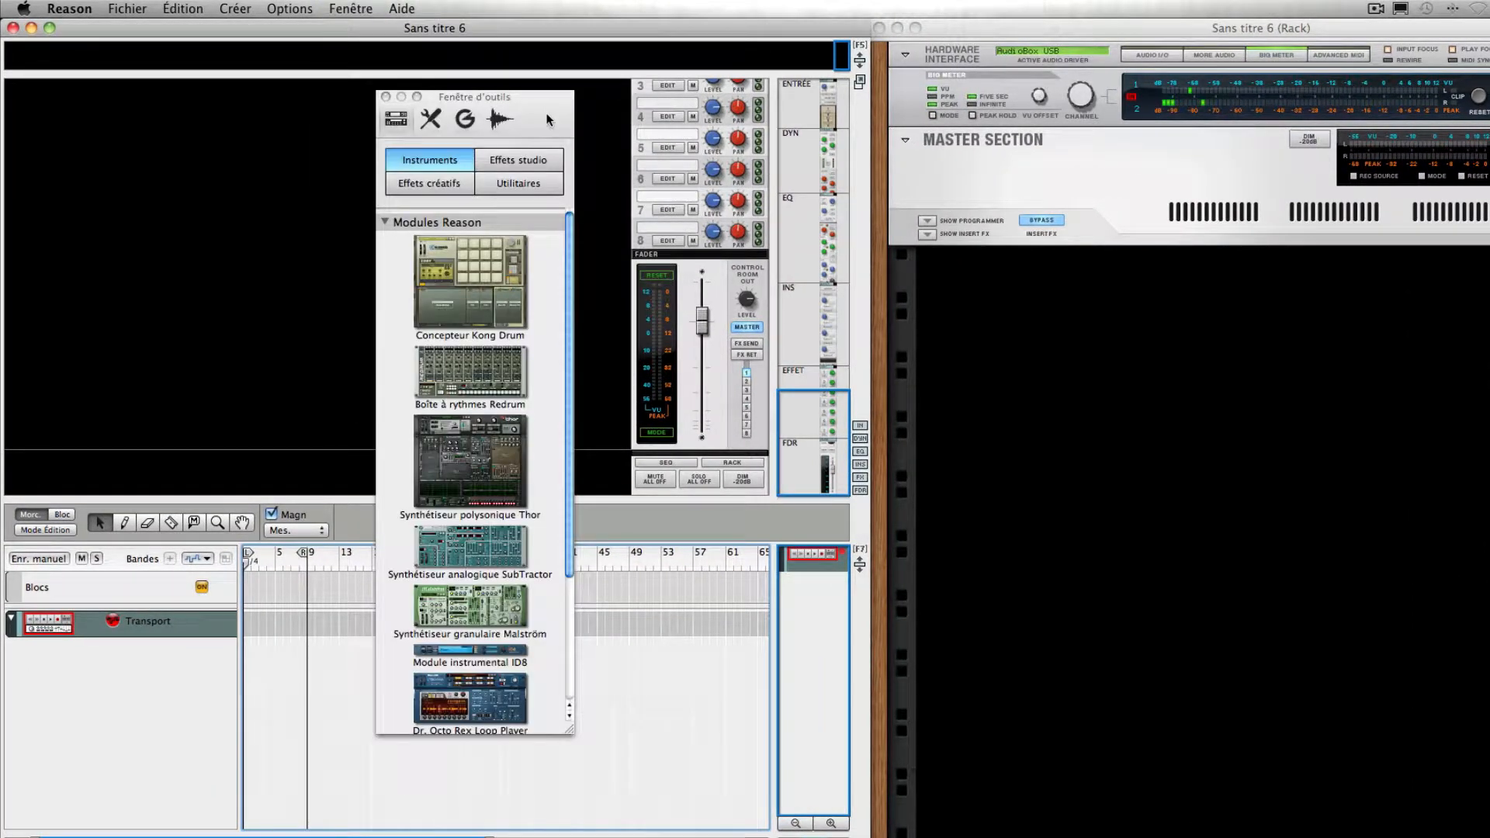
{"action": "left_click_drag", "start_coordinate": [548, 119], "coordinate": [558, 112]}
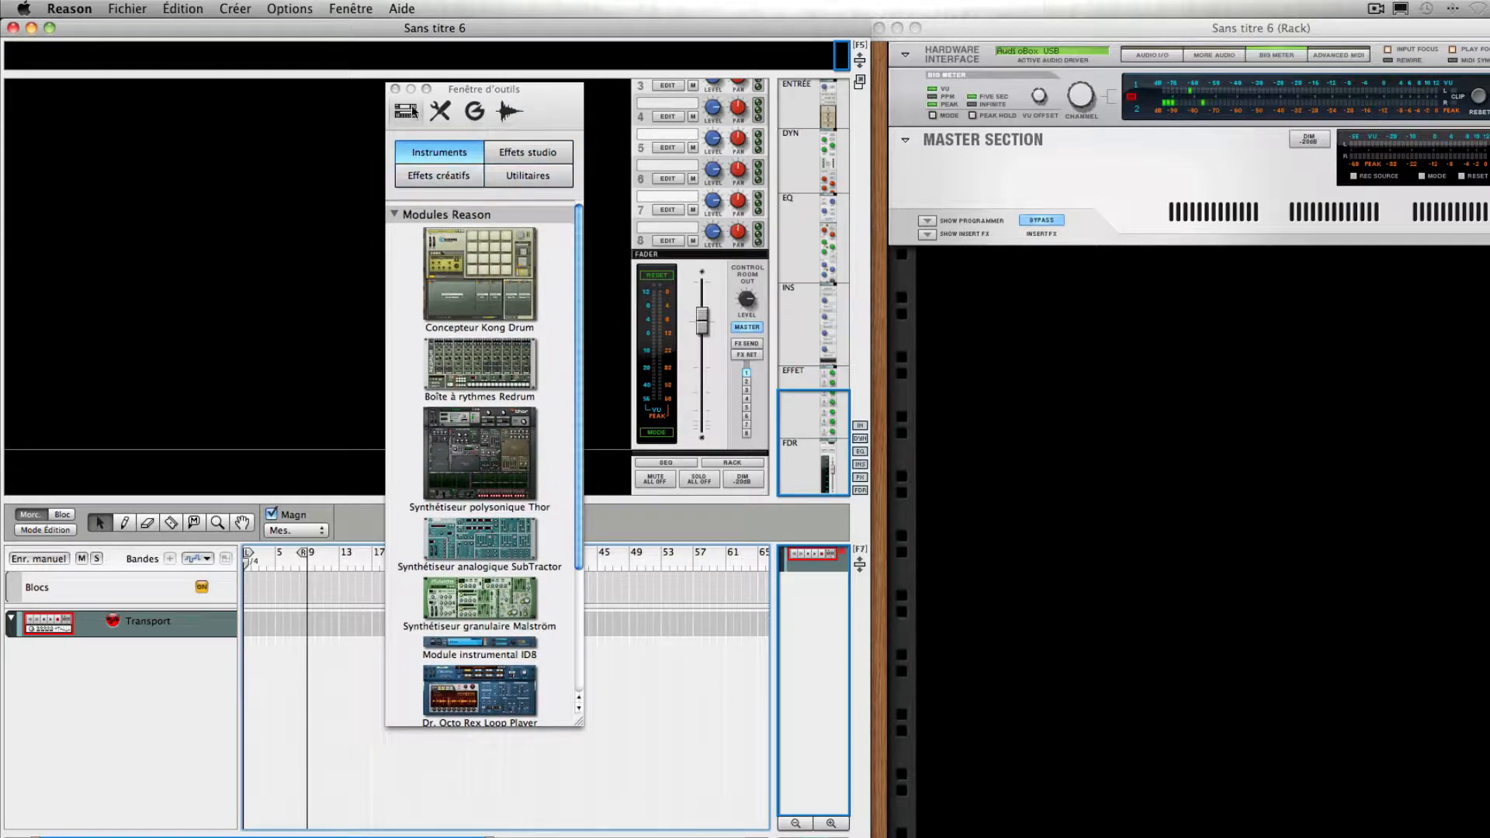
{"action": "left_click_drag", "start_coordinate": [578, 727], "coordinate": [576, 809]}
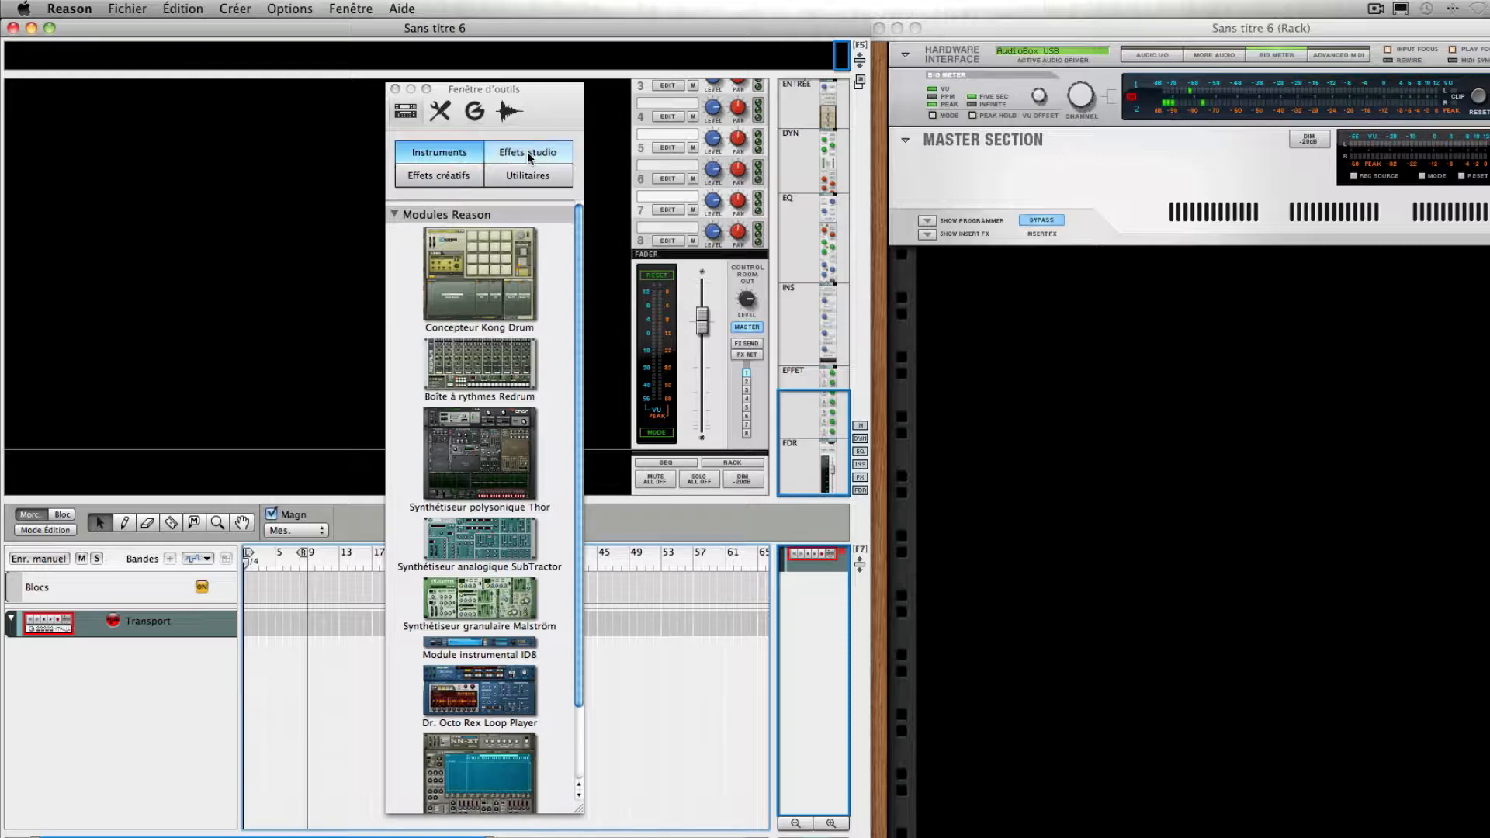
- Examine the available Reason instruments in the tool window, from Redrum through Thor, SubTractor, Malström and ID8 to Dr. Octo Rex
{"action": "left_click", "coordinate": [454, 153]}
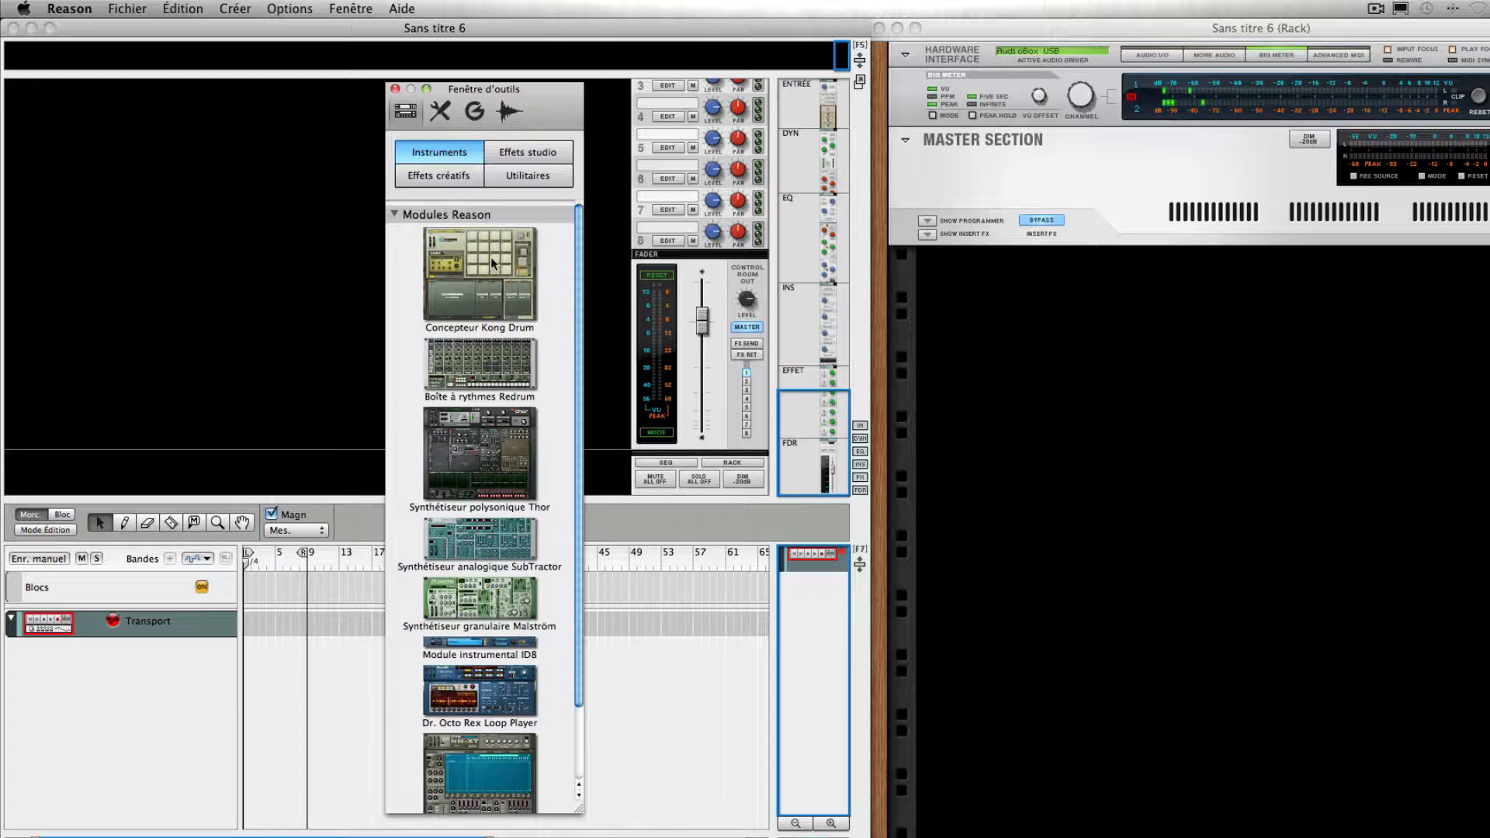
{"action": "left_click", "coordinate": [509, 371]}
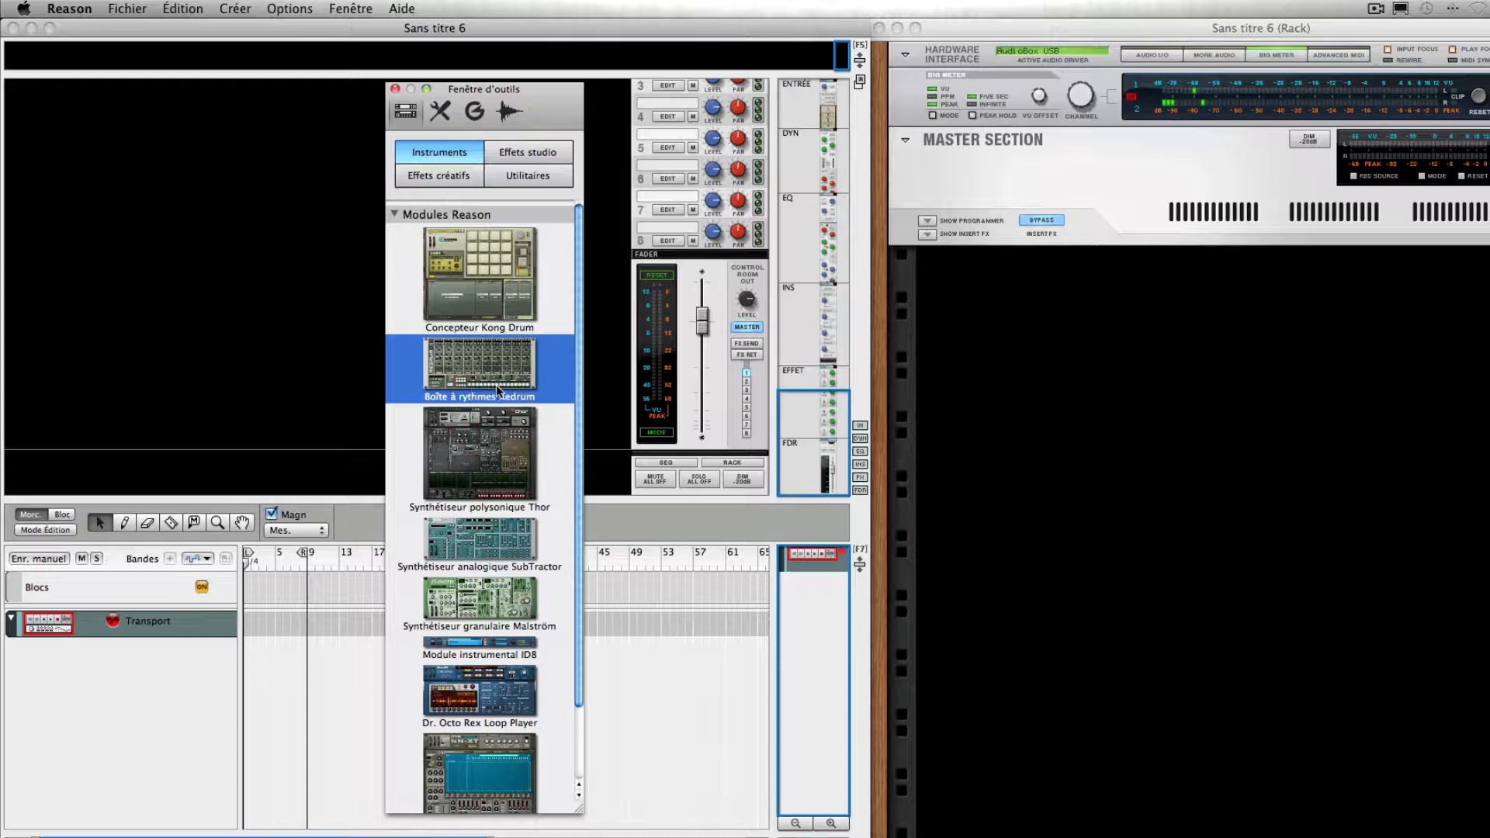
{"action": "scroll", "coordinate": [514, 384], "scroll_direction": "down", "scroll_amount": 3}
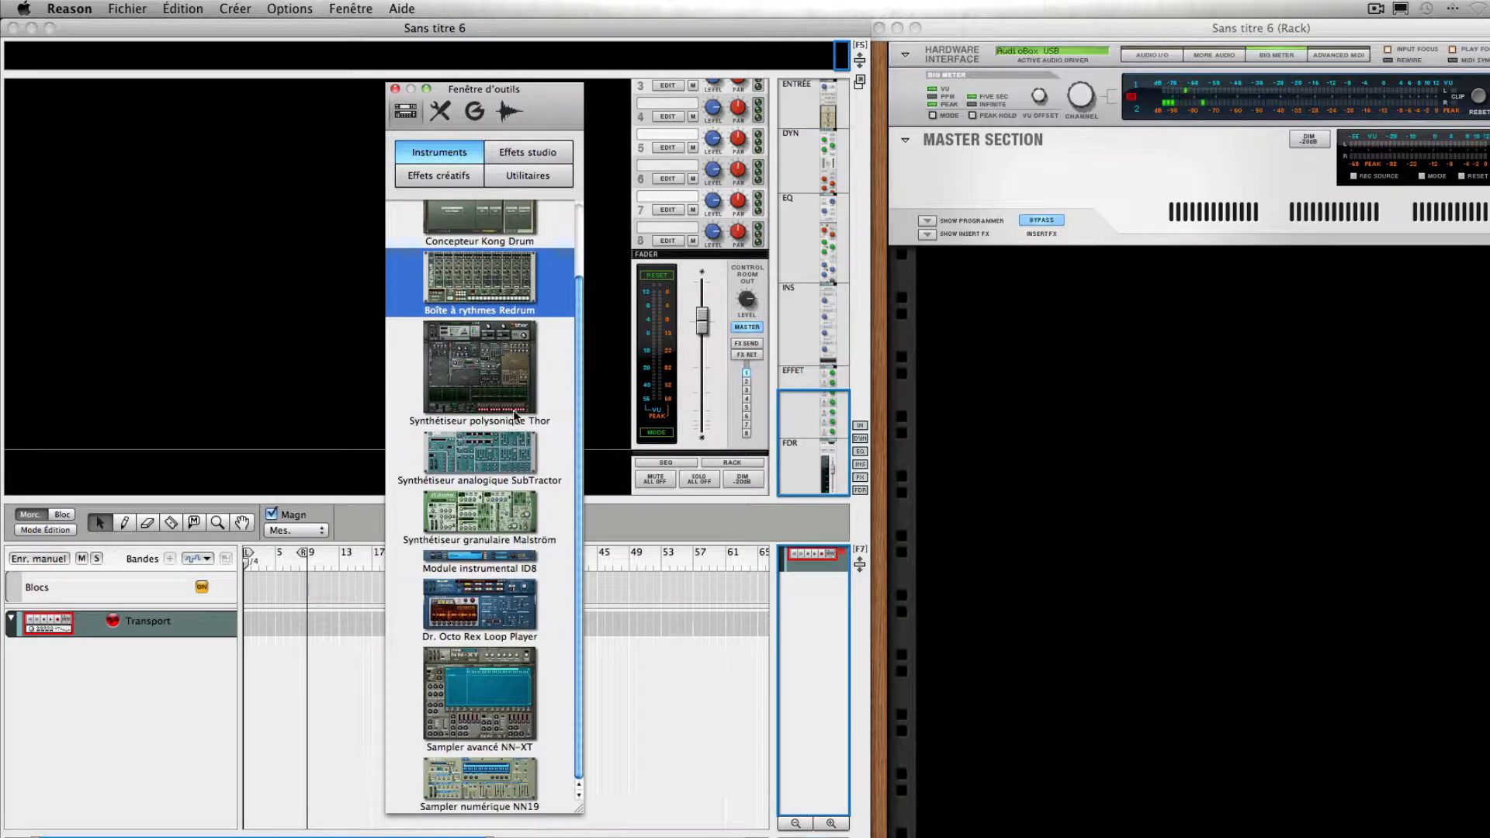
{"action": "left_click", "coordinate": [512, 390]}
{"action": "left_click", "coordinate": [503, 466]}
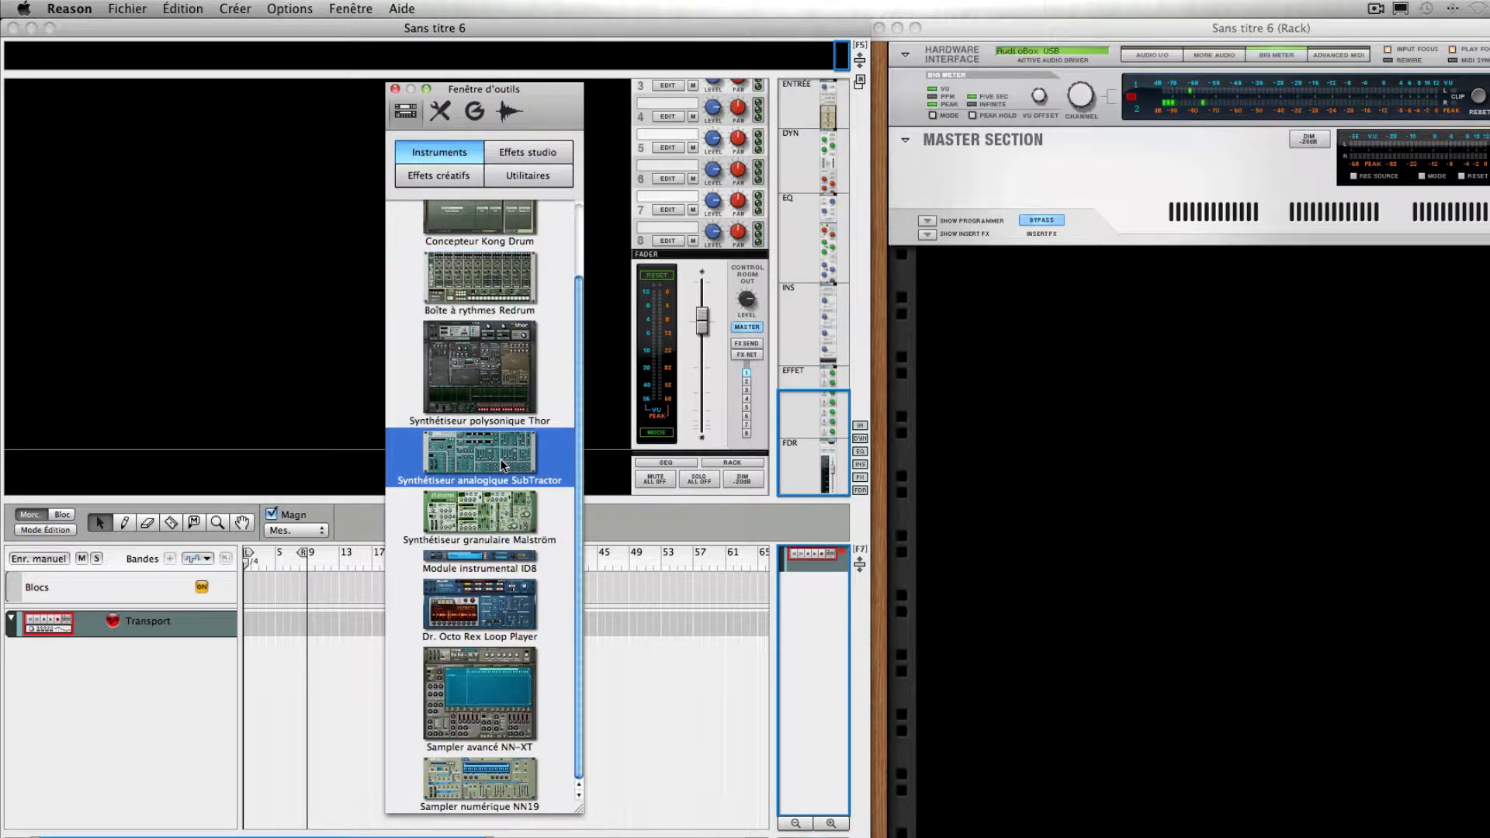
{"action": "left_click", "coordinate": [514, 516]}
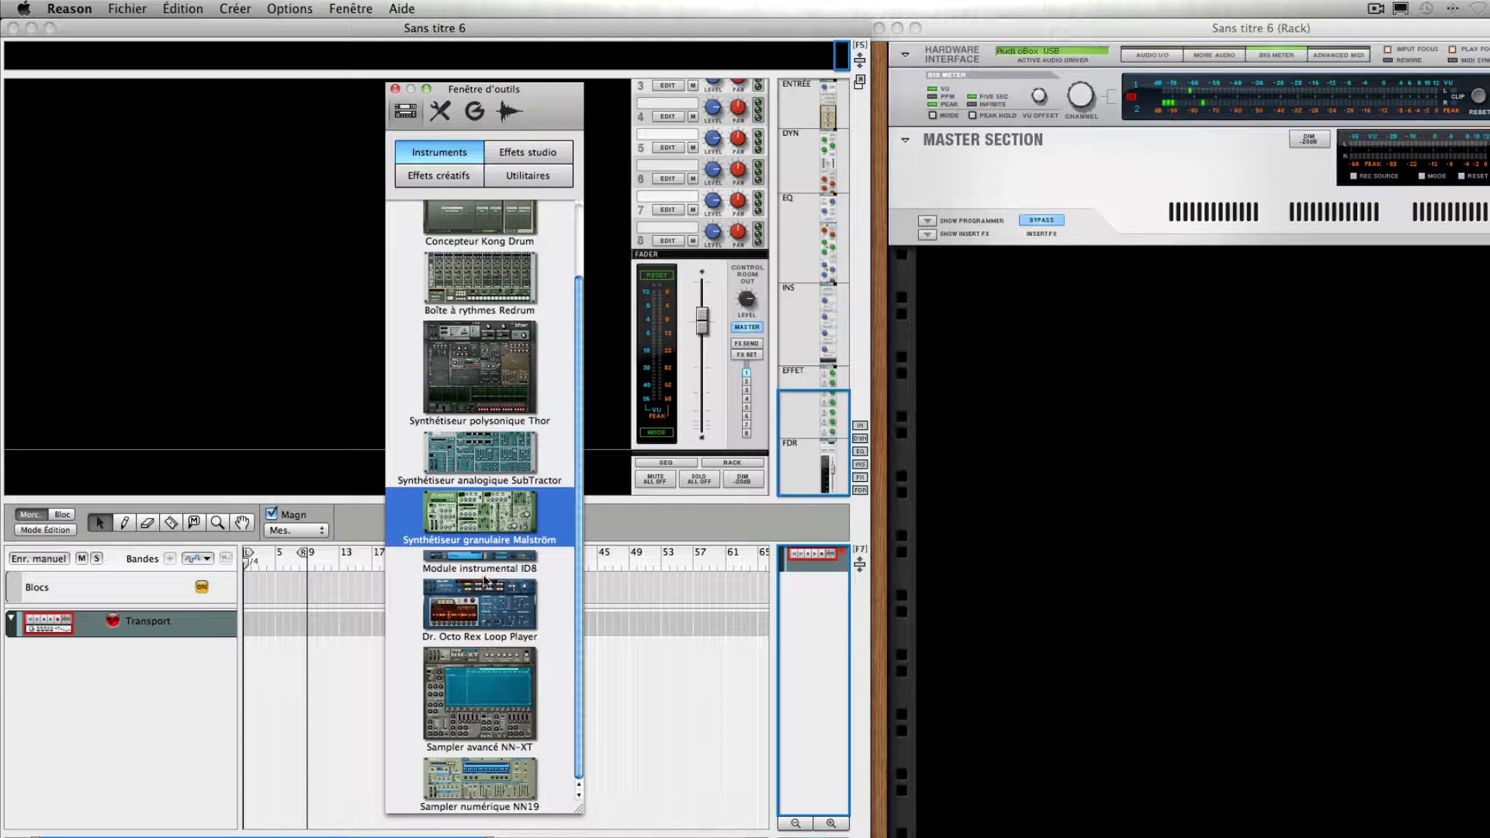
{"action": "left_click", "coordinate": [497, 557]}
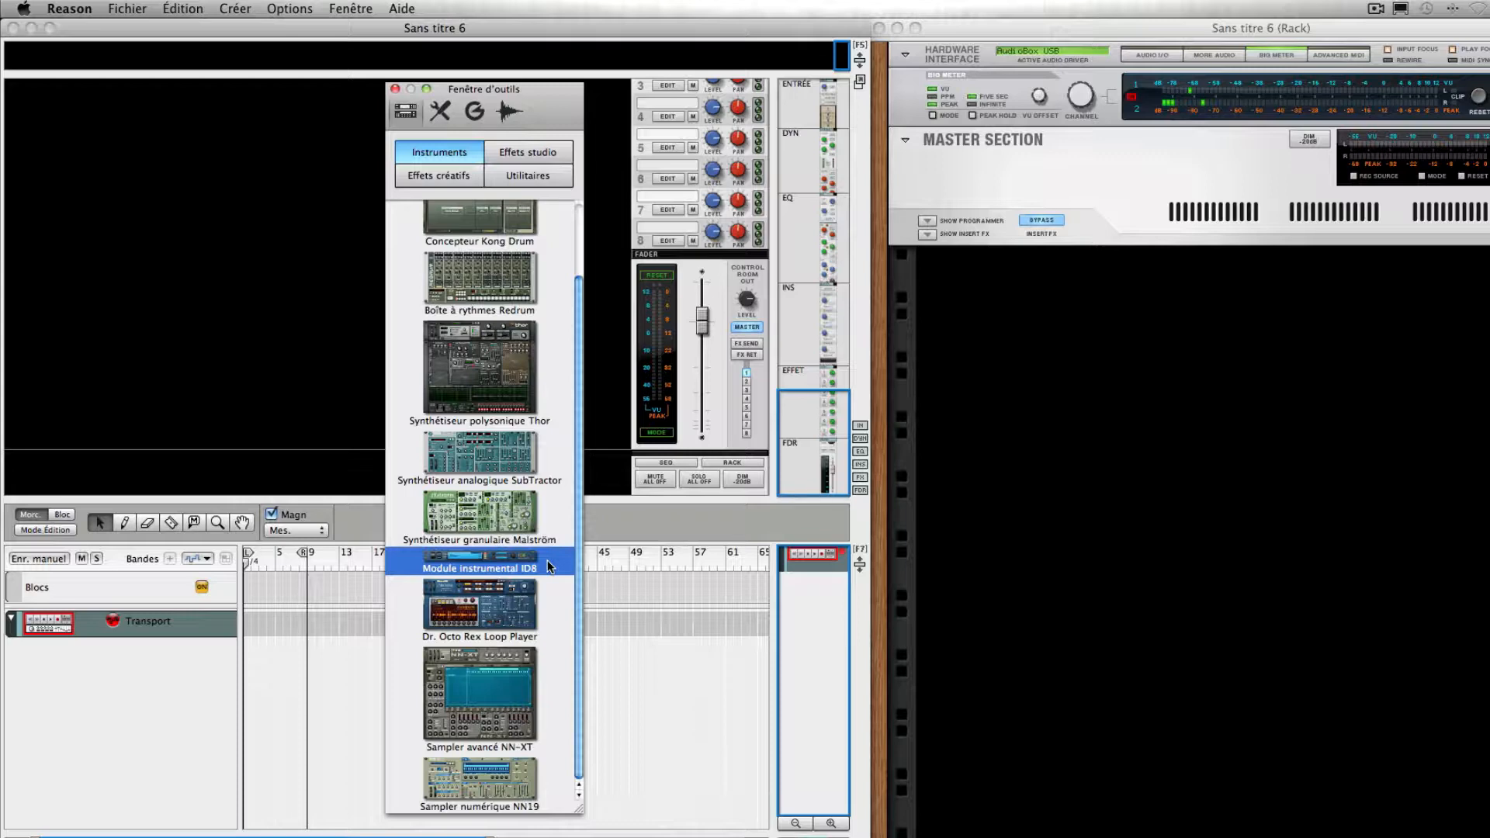
{"action": "left_click", "coordinate": [528, 607]}
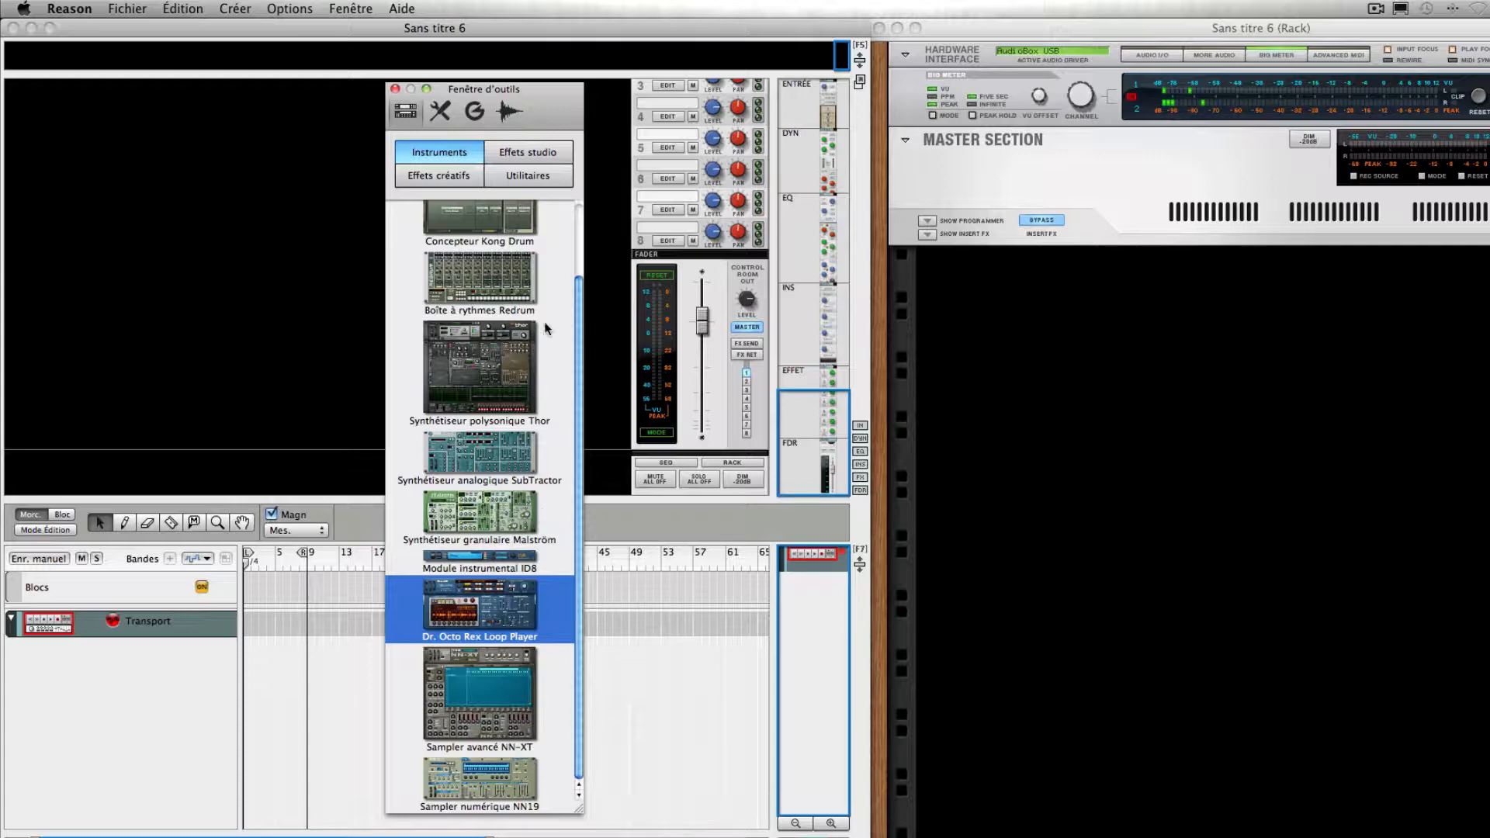
- Review the modules offered in the studio effects, creative effects and utilities categories of the tool window
{"action": "left_click", "coordinate": [504, 155]}
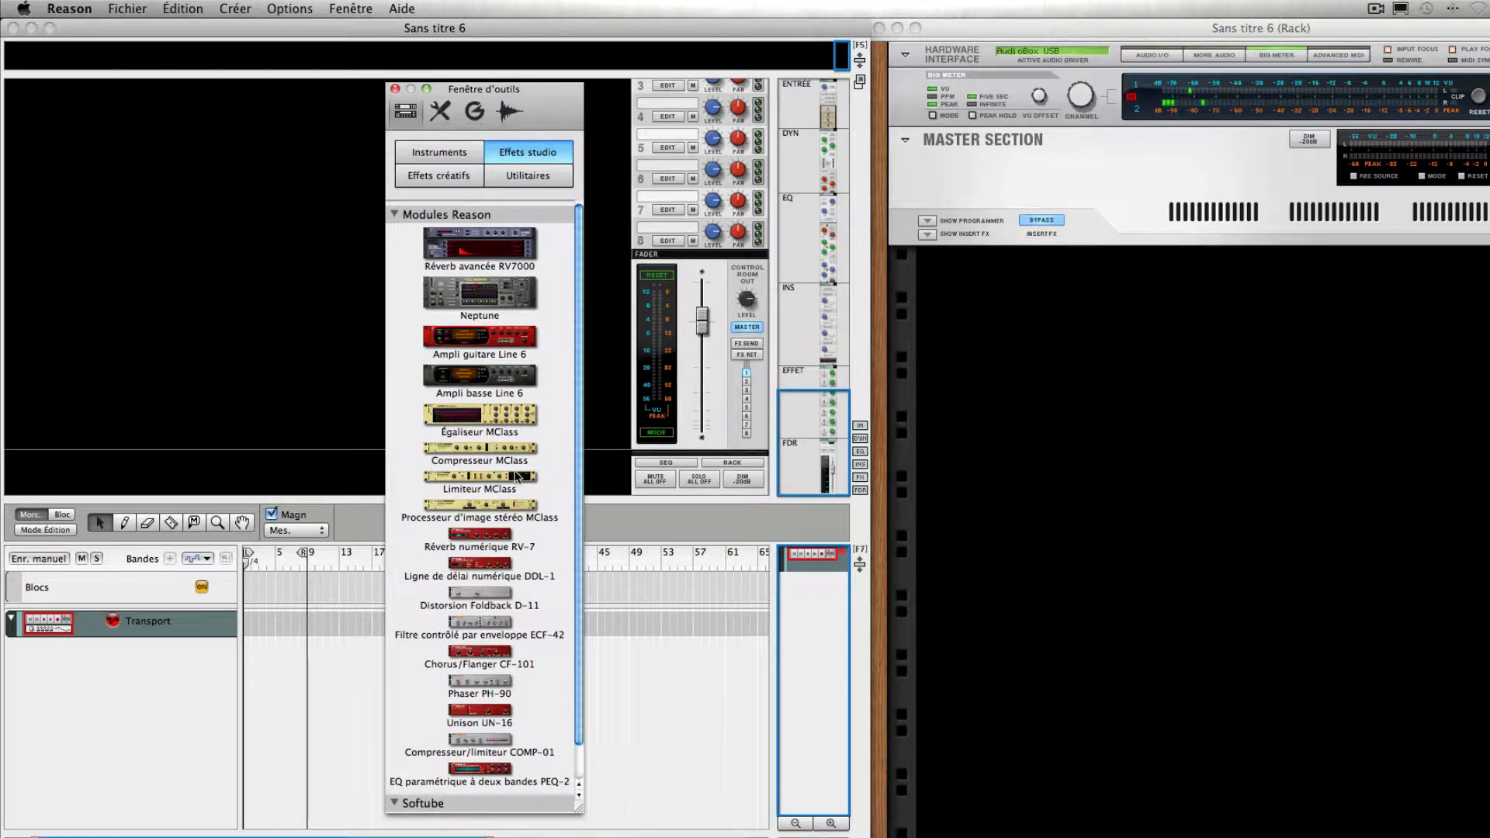
{"action": "scroll", "coordinate": [536, 500], "scroll_direction": "down", "scroll_amount": 3}
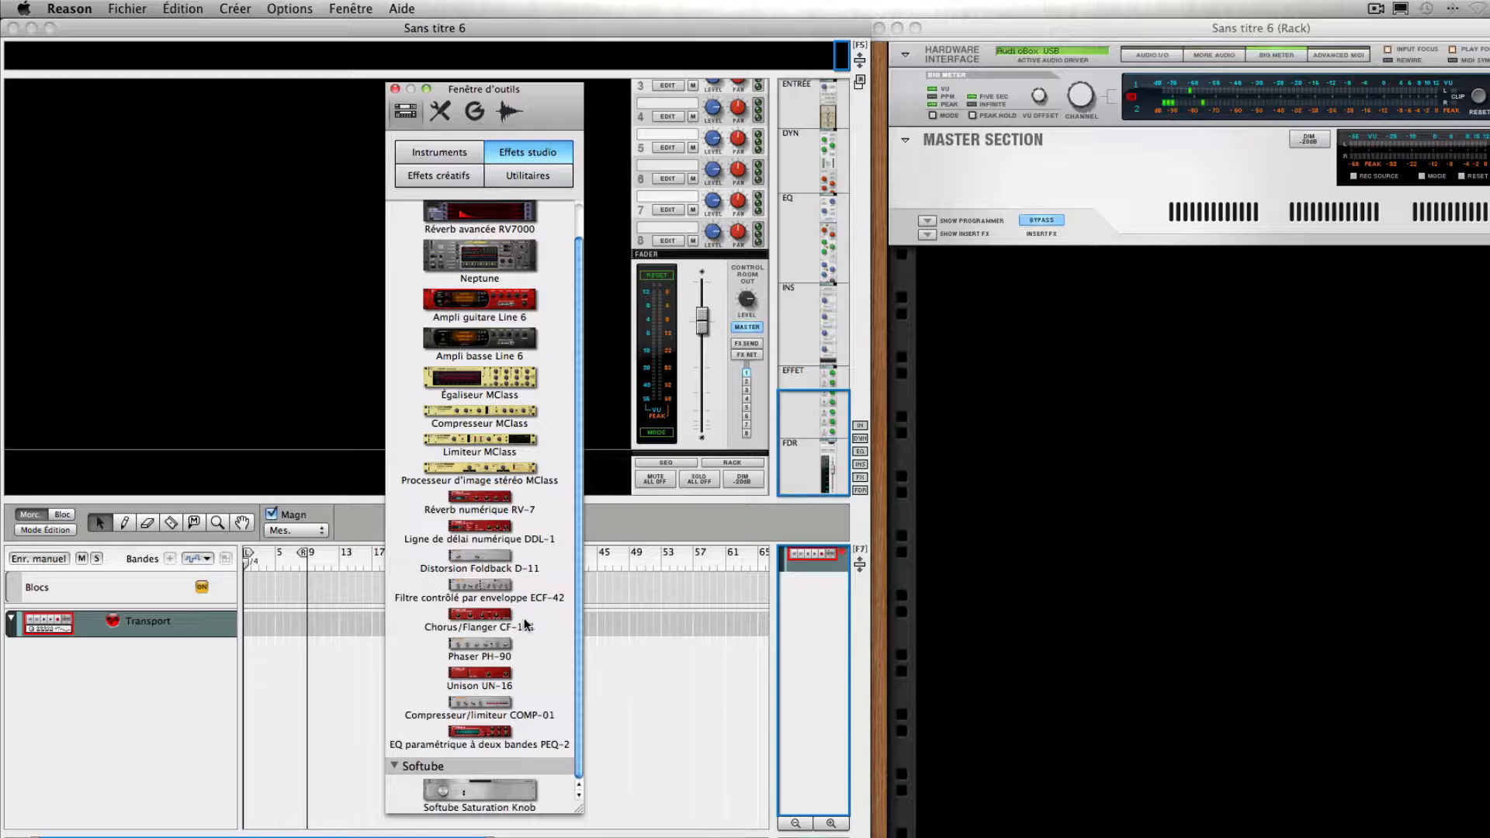
{"action": "scroll", "coordinate": [511, 674], "scroll_direction": "down", "scroll_amount": 1}
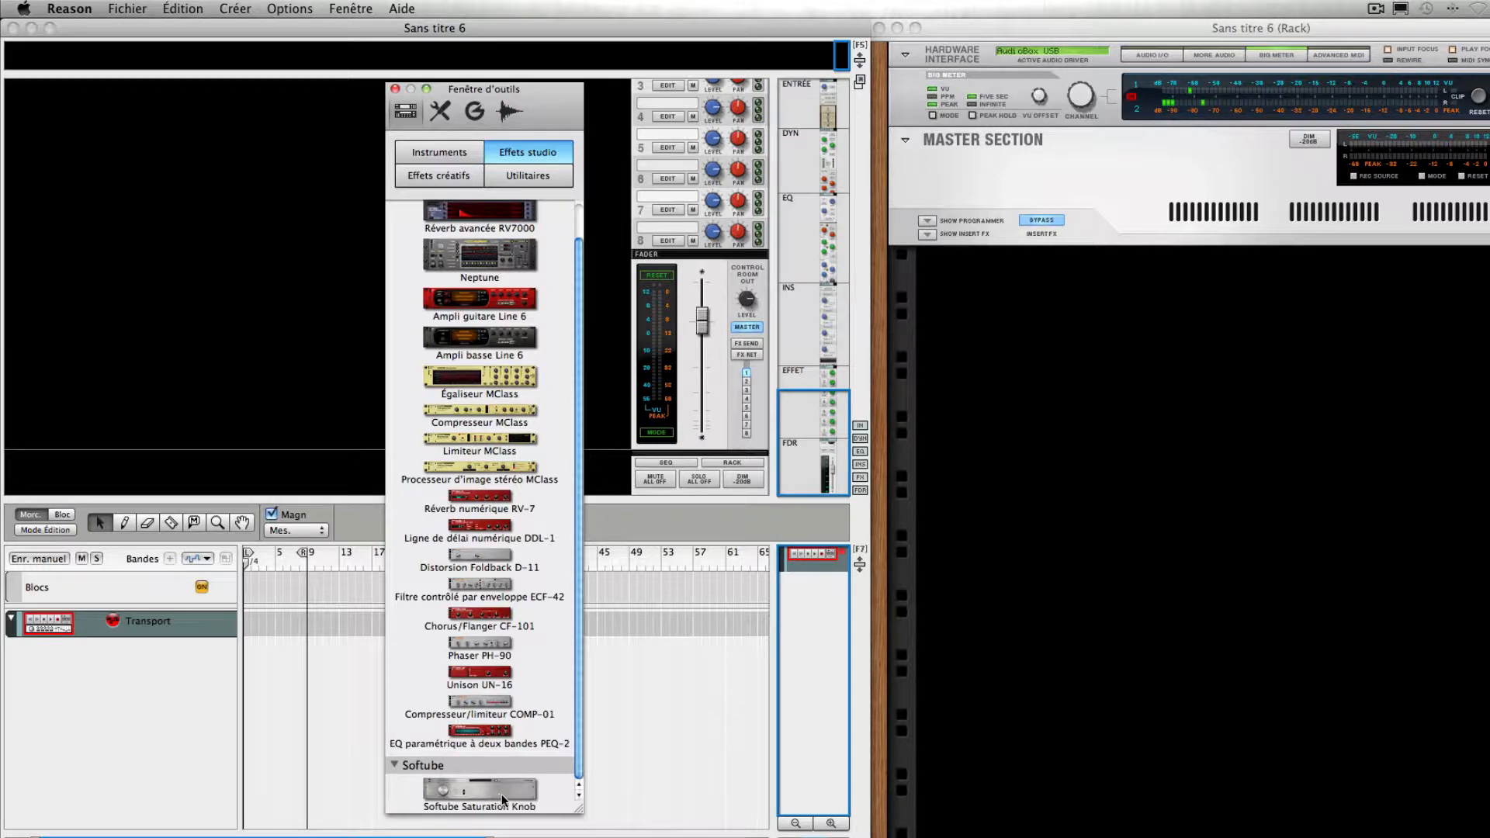
{"action": "left_click", "coordinate": [444, 175]}
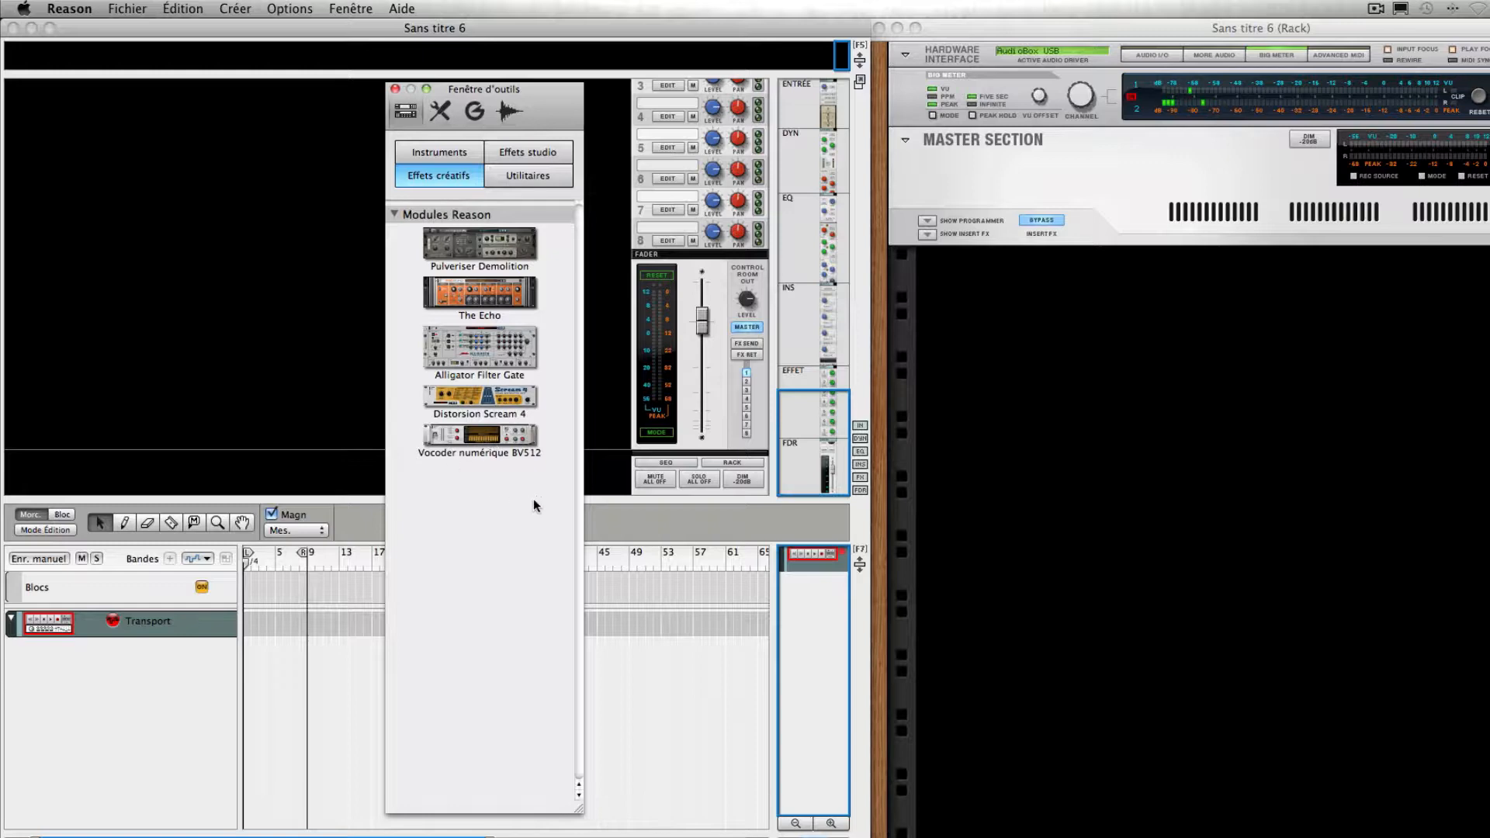
{"action": "left_click", "coordinate": [542, 179]}
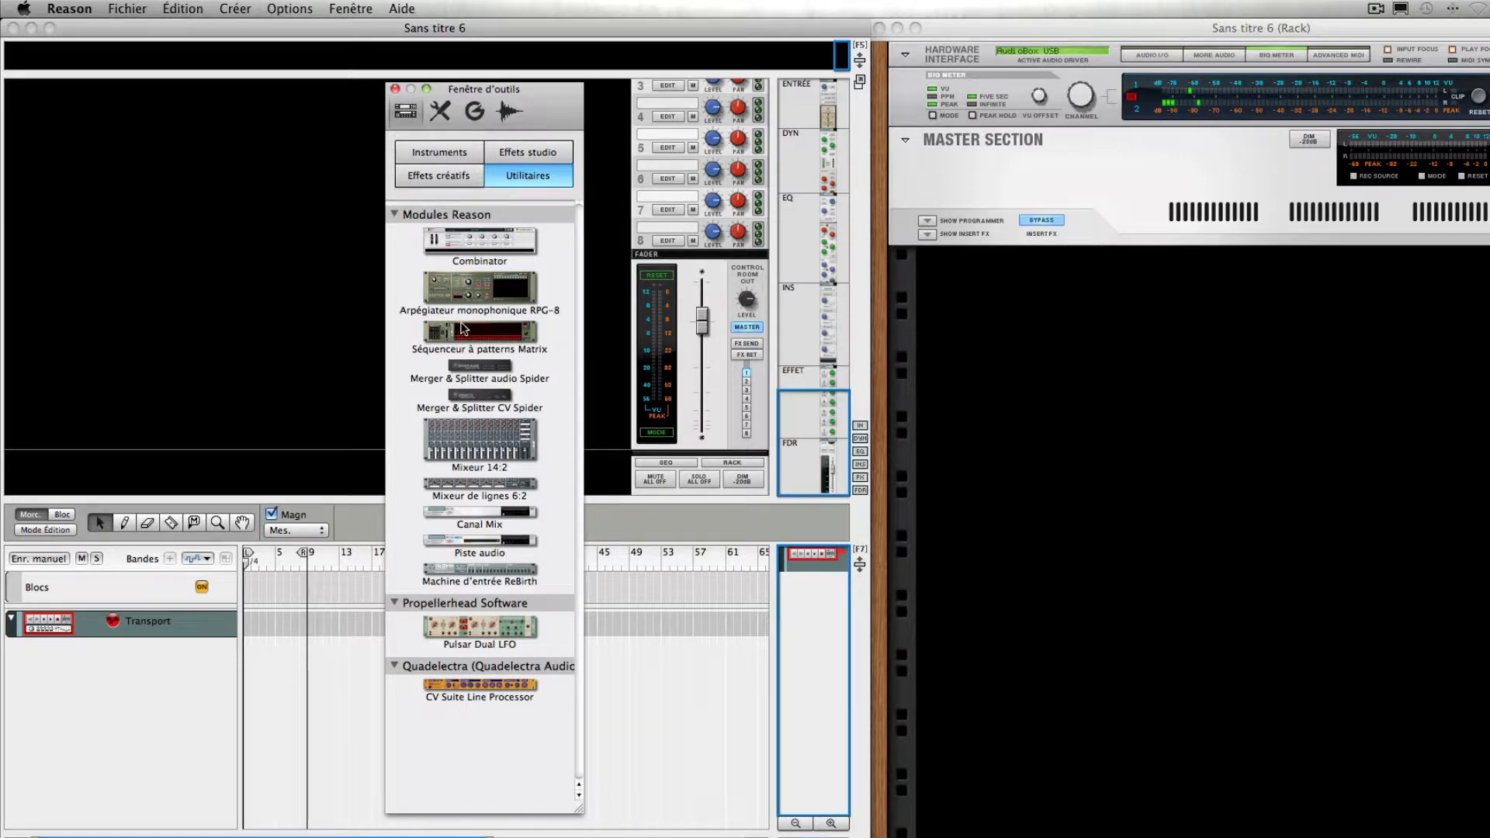
- Add a SubTractor analogue synthesizer from the instruments category to the empty rack and close the tool window
{"action": "left_click", "coordinate": [460, 178]}
{"action": "left_click", "coordinate": [440, 152]}
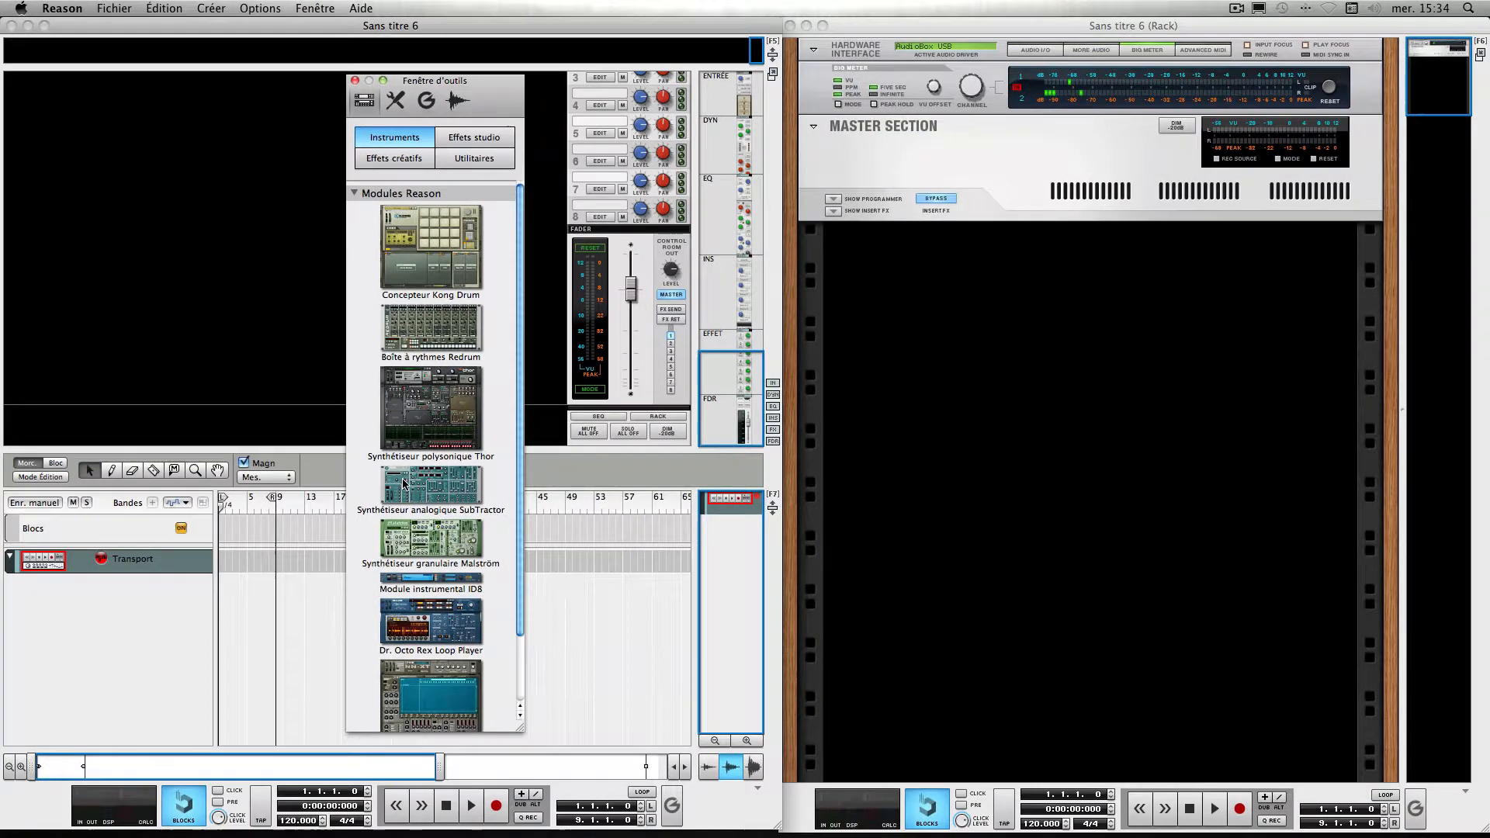
{"action": "left_click", "coordinate": [449, 536]}
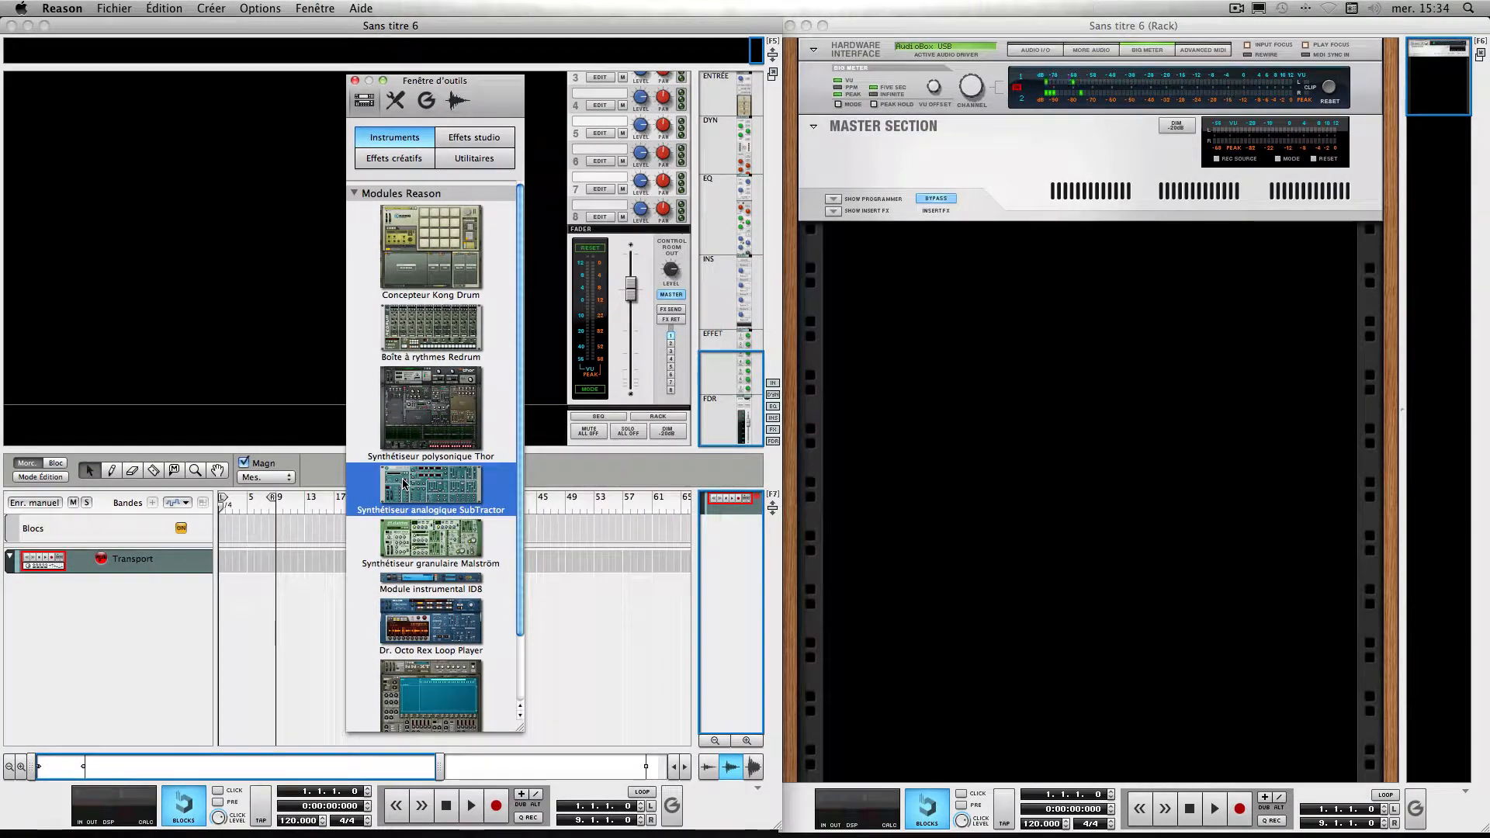
{"action": "left_click_drag", "start_coordinate": [402, 484], "coordinate": [922, 419]}
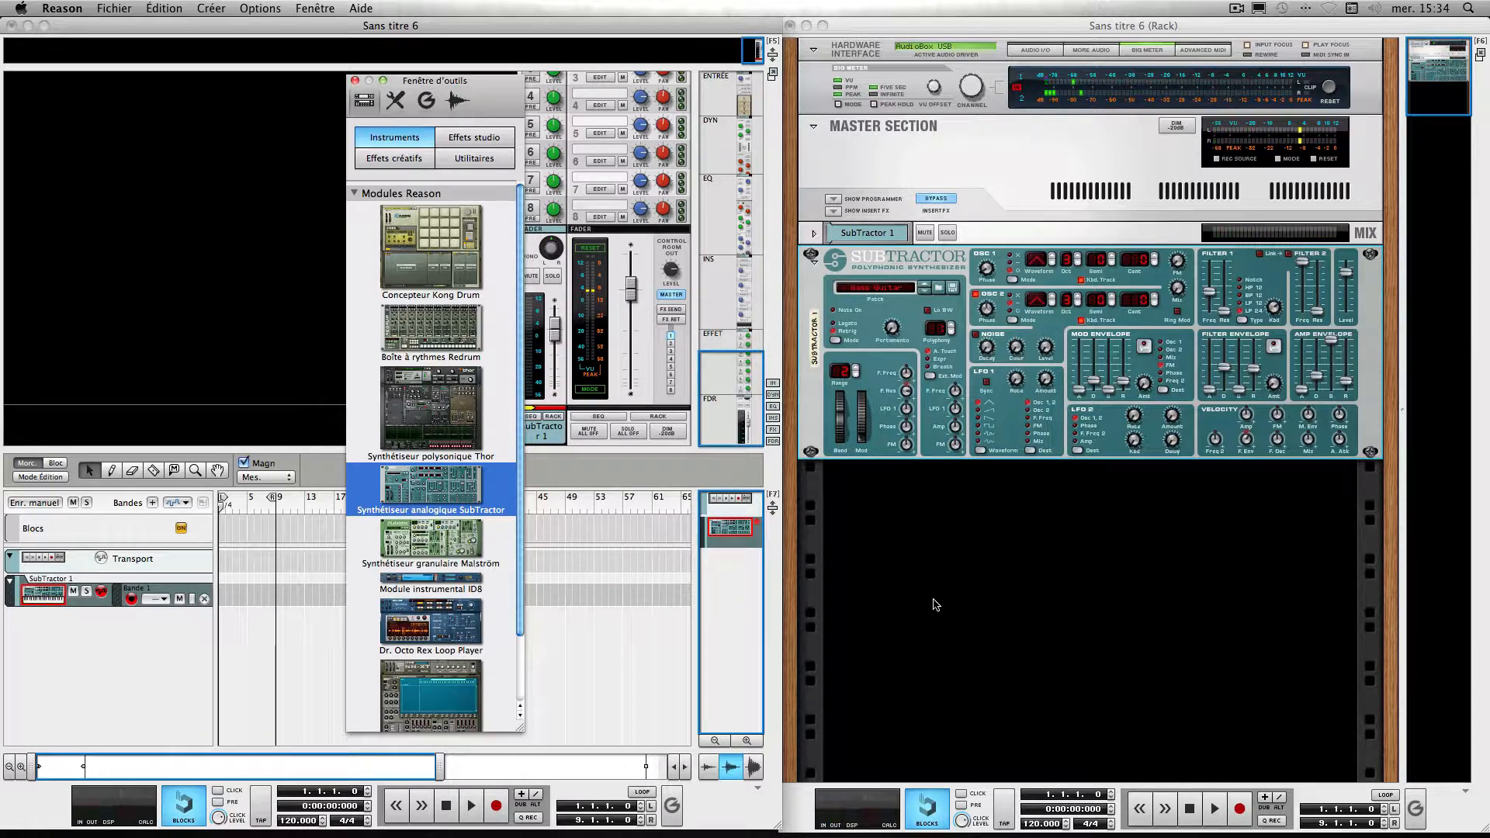
{"action": "left_click_drag", "start_coordinate": [490, 90], "coordinate": [382, 80]}
{"action": "left_click", "coordinate": [249, 69]}
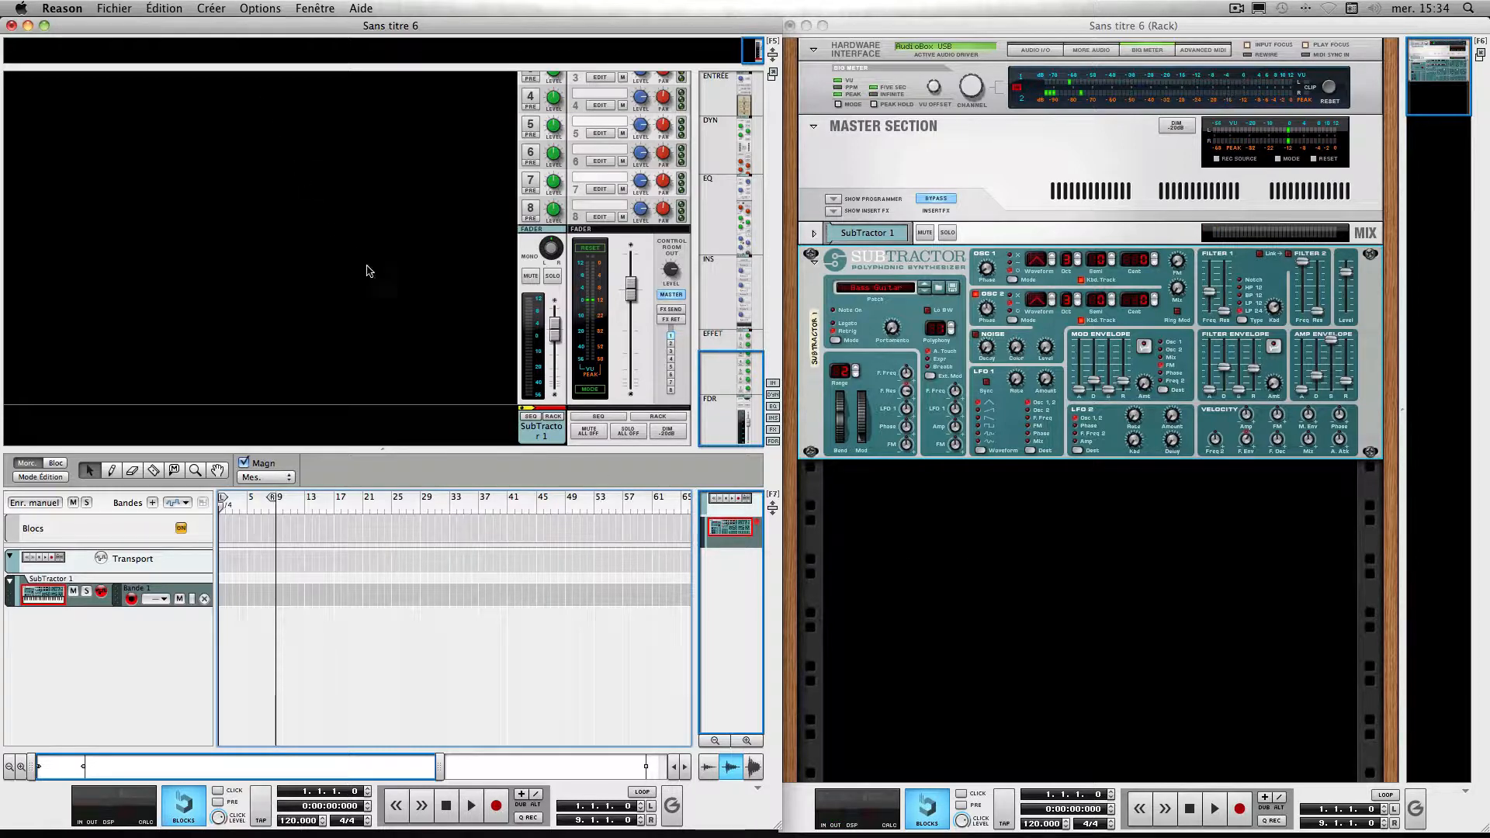
- Reopen the tool window, add a Malström granular synthesizer below the SubTractor in the rack, and close the tool window
{"action": "left_click", "coordinate": [315, 9]}
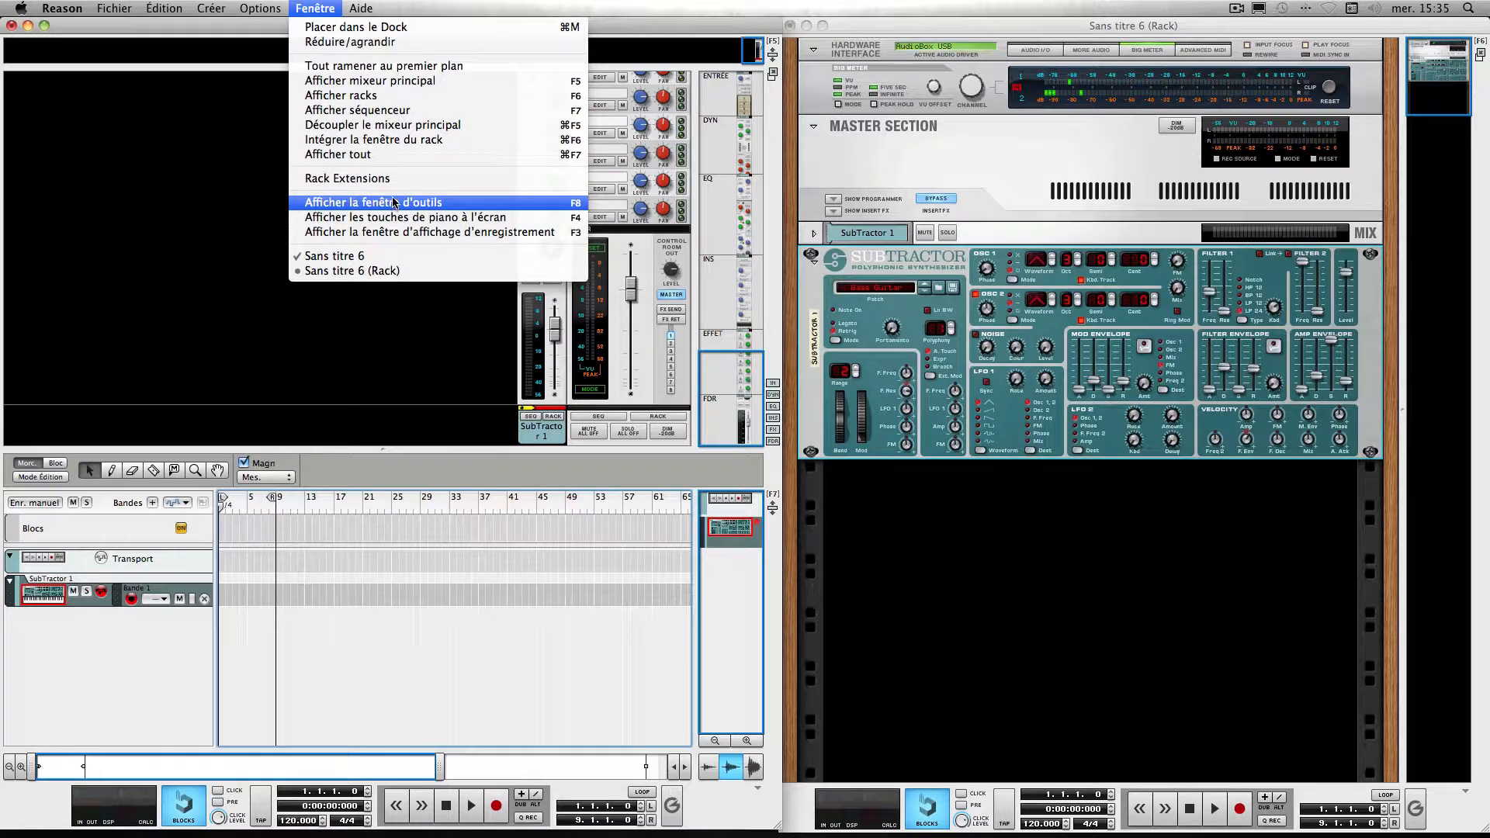
{"action": "left_click", "coordinate": [393, 203]}
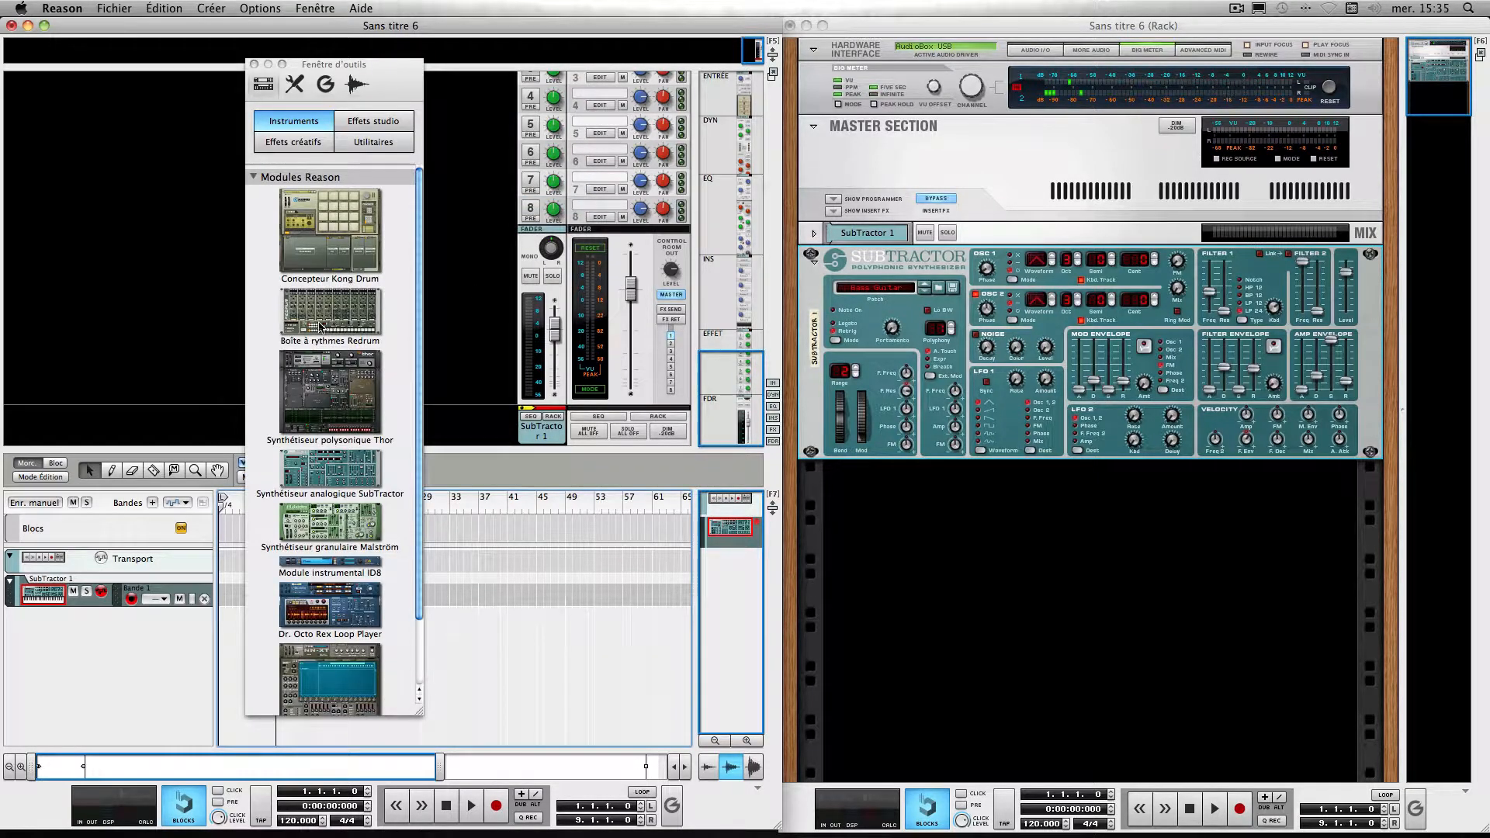
{"action": "left_click_drag", "start_coordinate": [326, 521], "coordinate": [910, 506]}
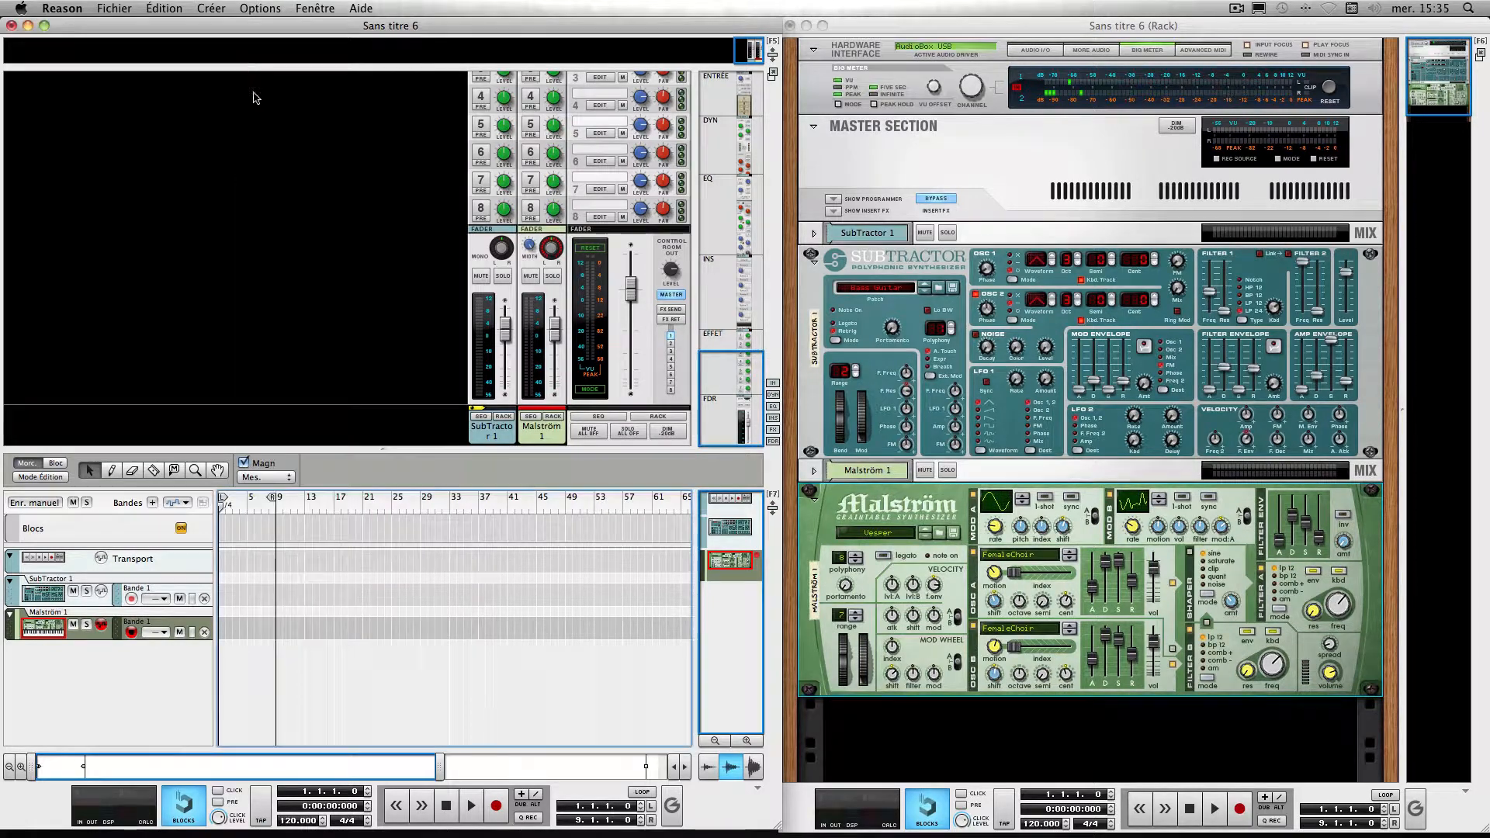
{"action": "left_click", "coordinate": [254, 64]}
- Select the Malström in turn as mixer channel, rack device and sequencer track
{"action": "left_click", "coordinate": [541, 439]}
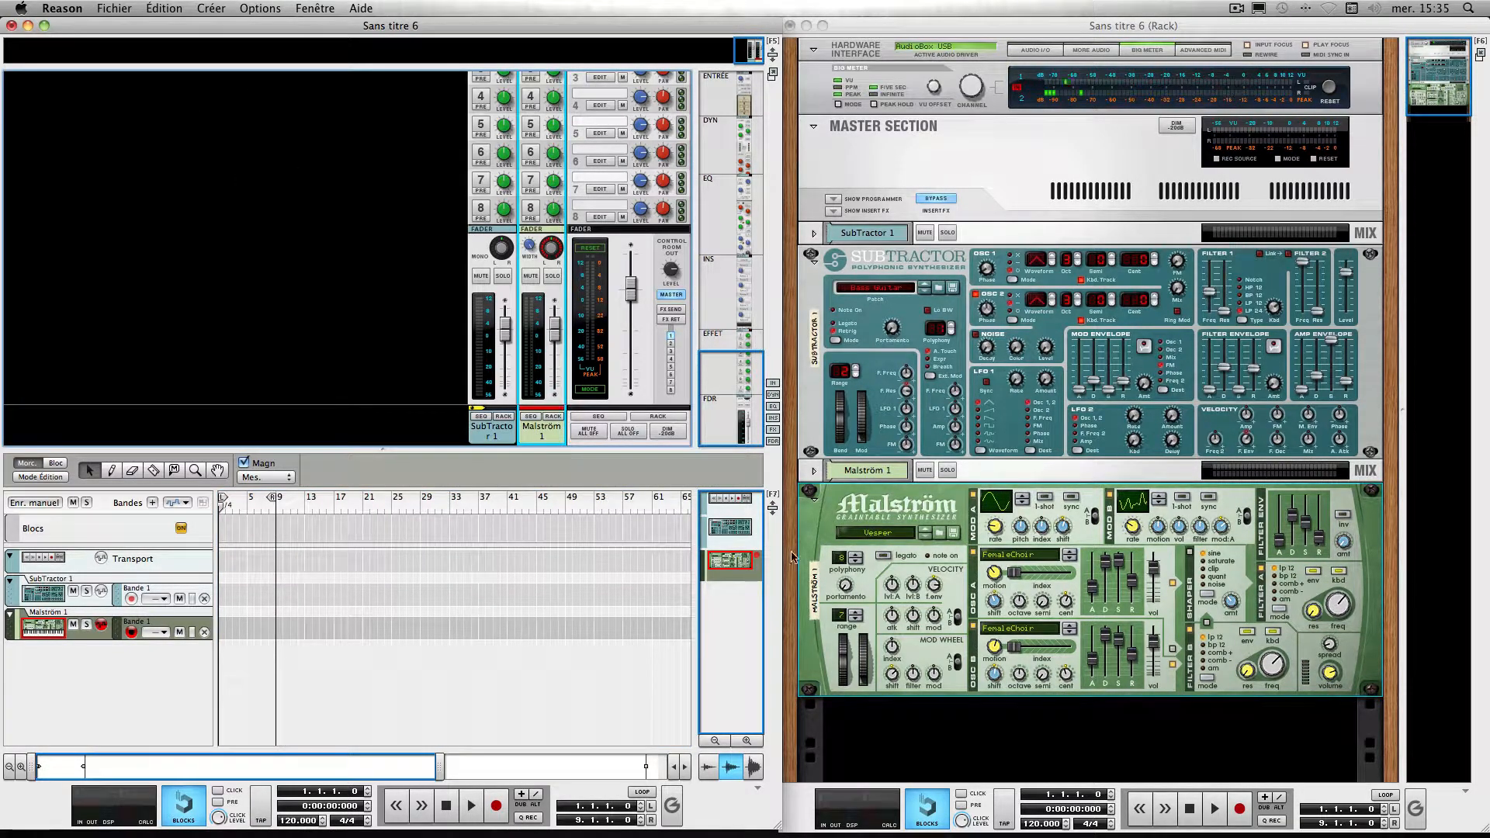
{"action": "left_click", "coordinate": [809, 532]}
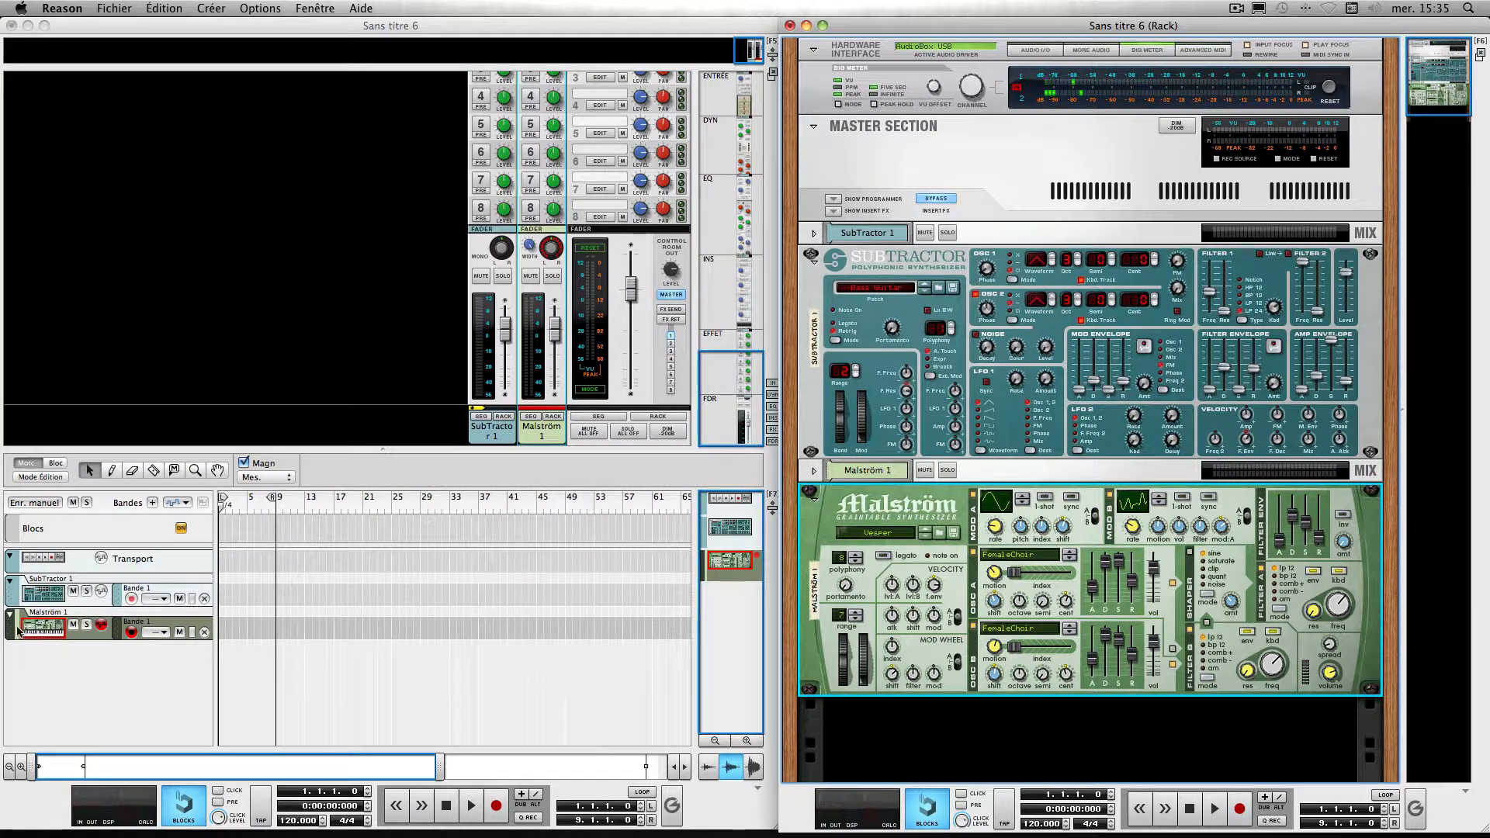
{"action": "left_click", "coordinate": [11, 630]}
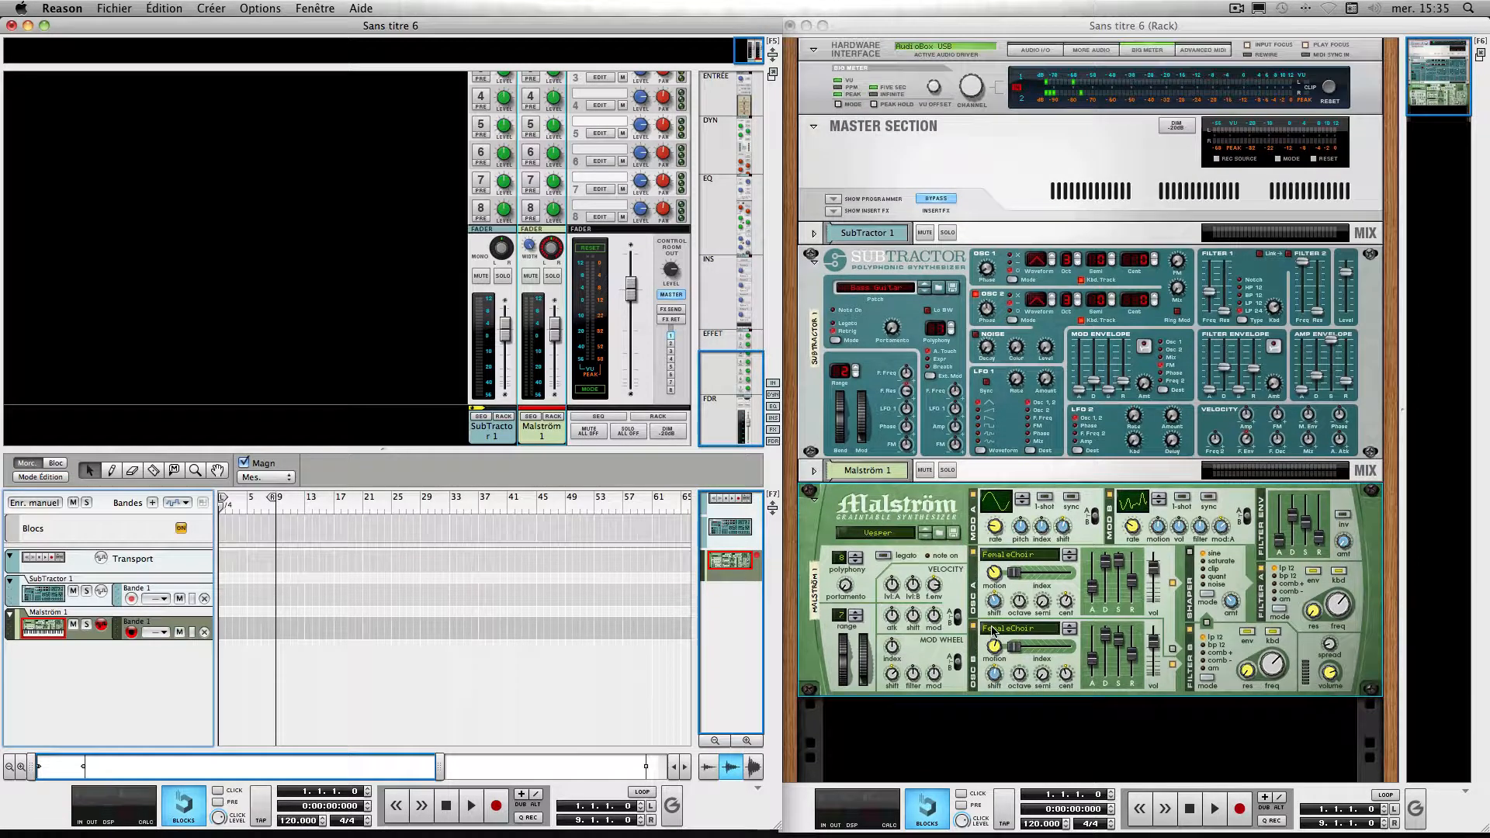
- Unfold the Malström's mix channel in the rack and show the rear cabling between it and the synthesizer
{"action": "key", "text": "Tab"}
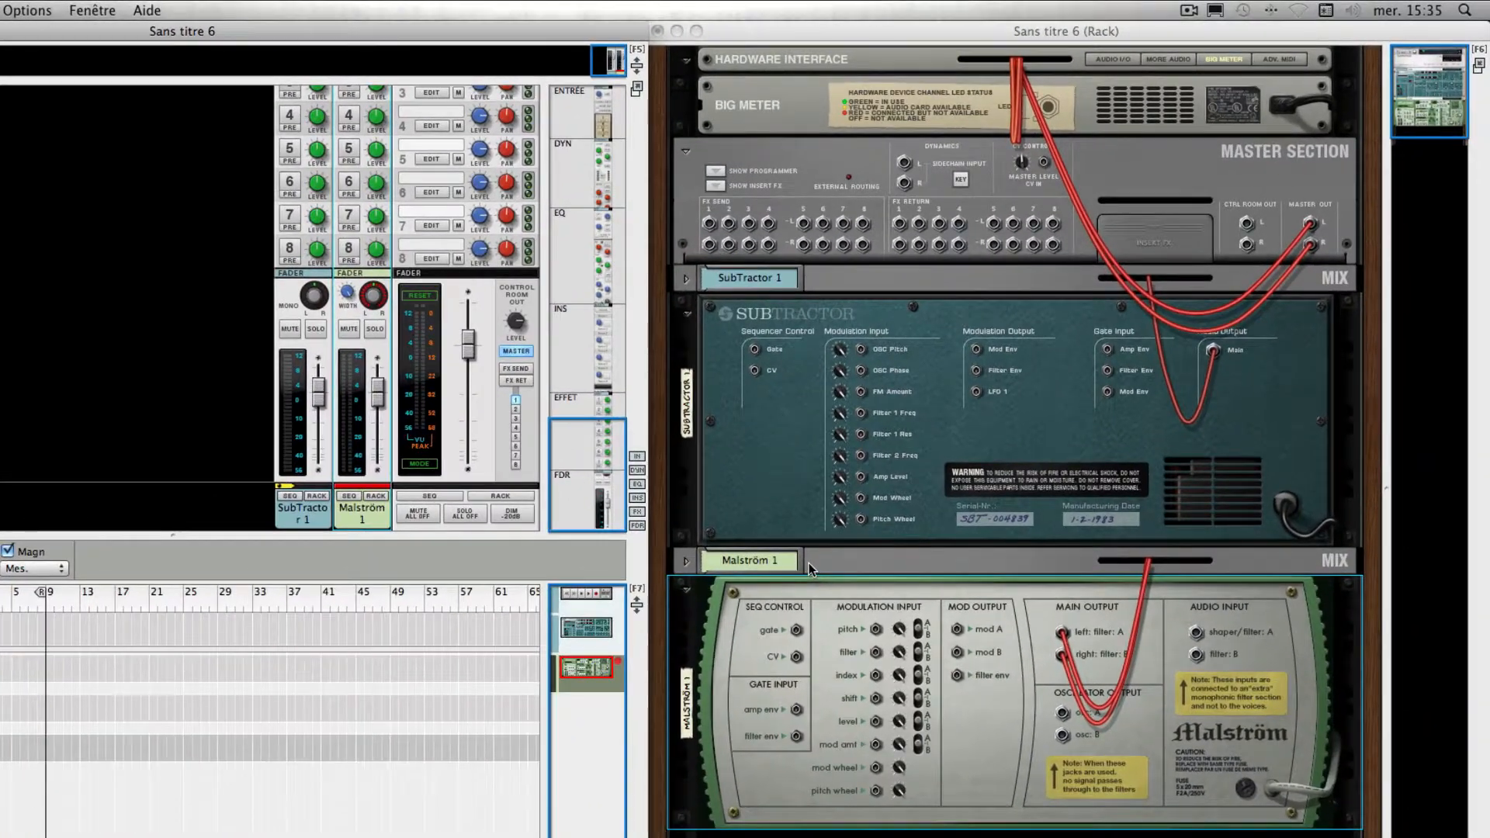
{"action": "key", "text": "Tab"}
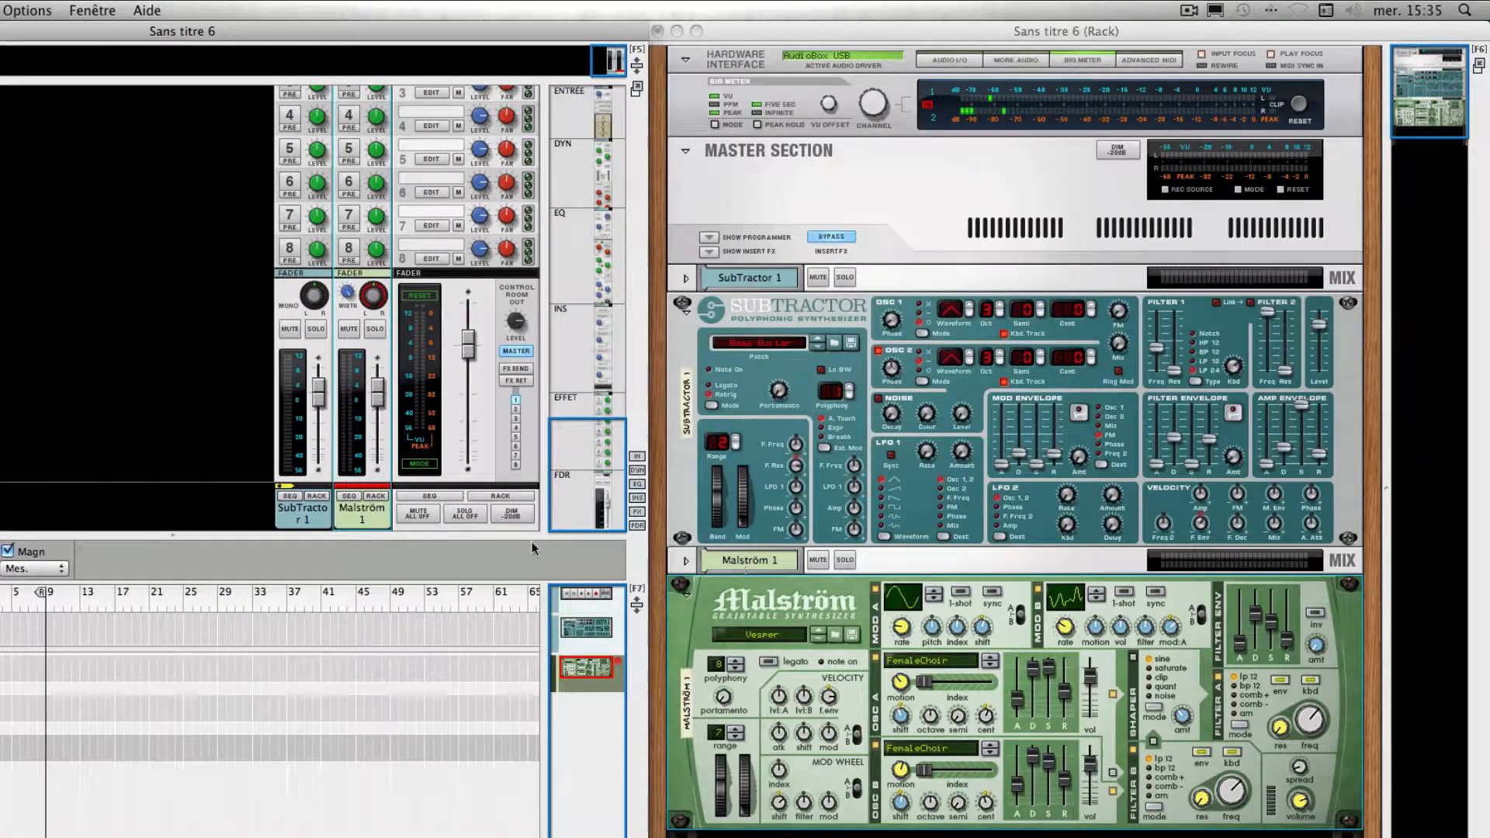
{"action": "left_click", "coordinate": [357, 514]}
{"action": "left_click", "coordinate": [695, 573]}
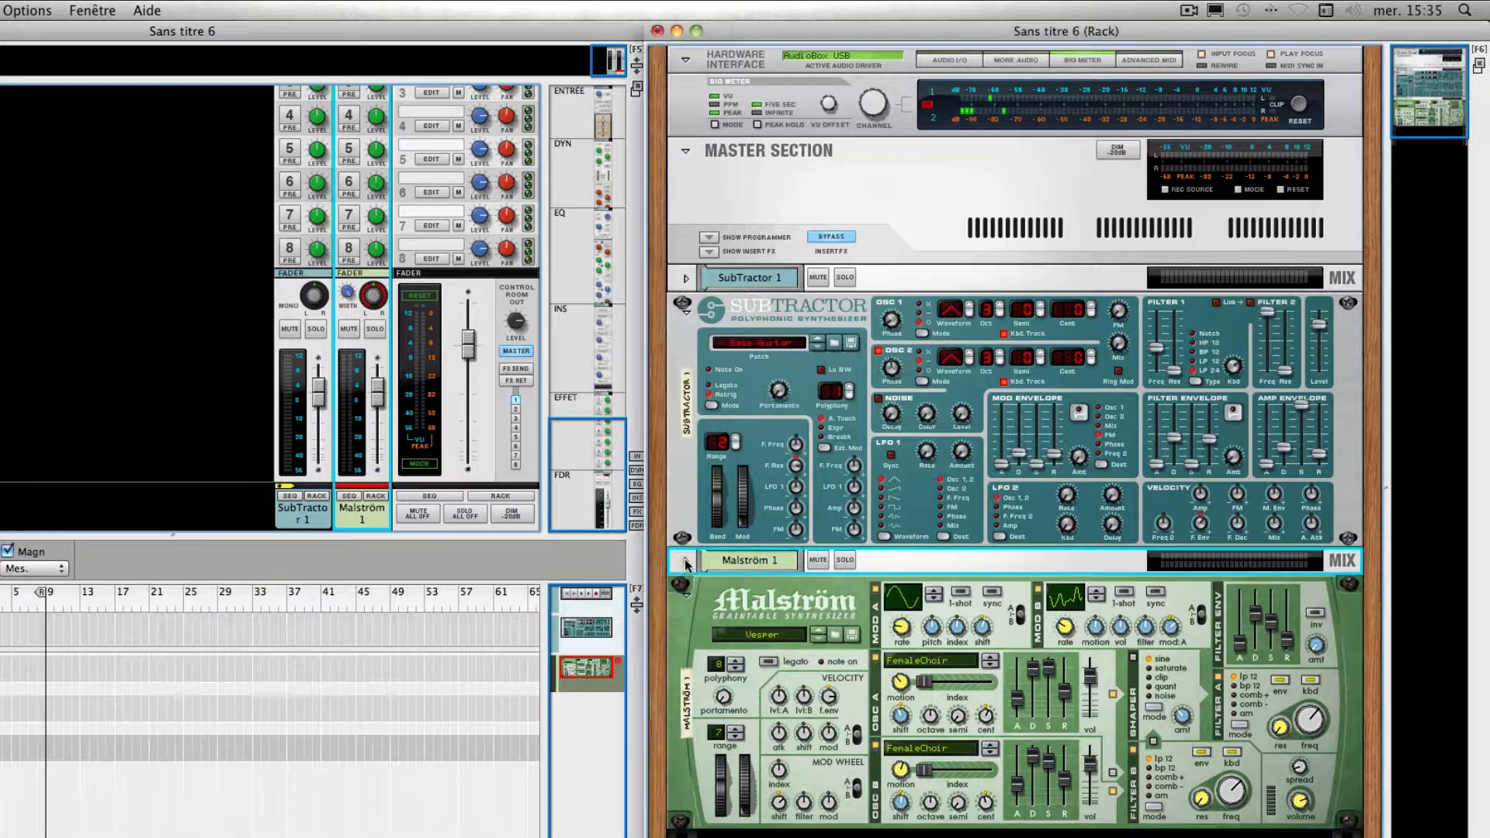
{"action": "key", "text": "Tab"}
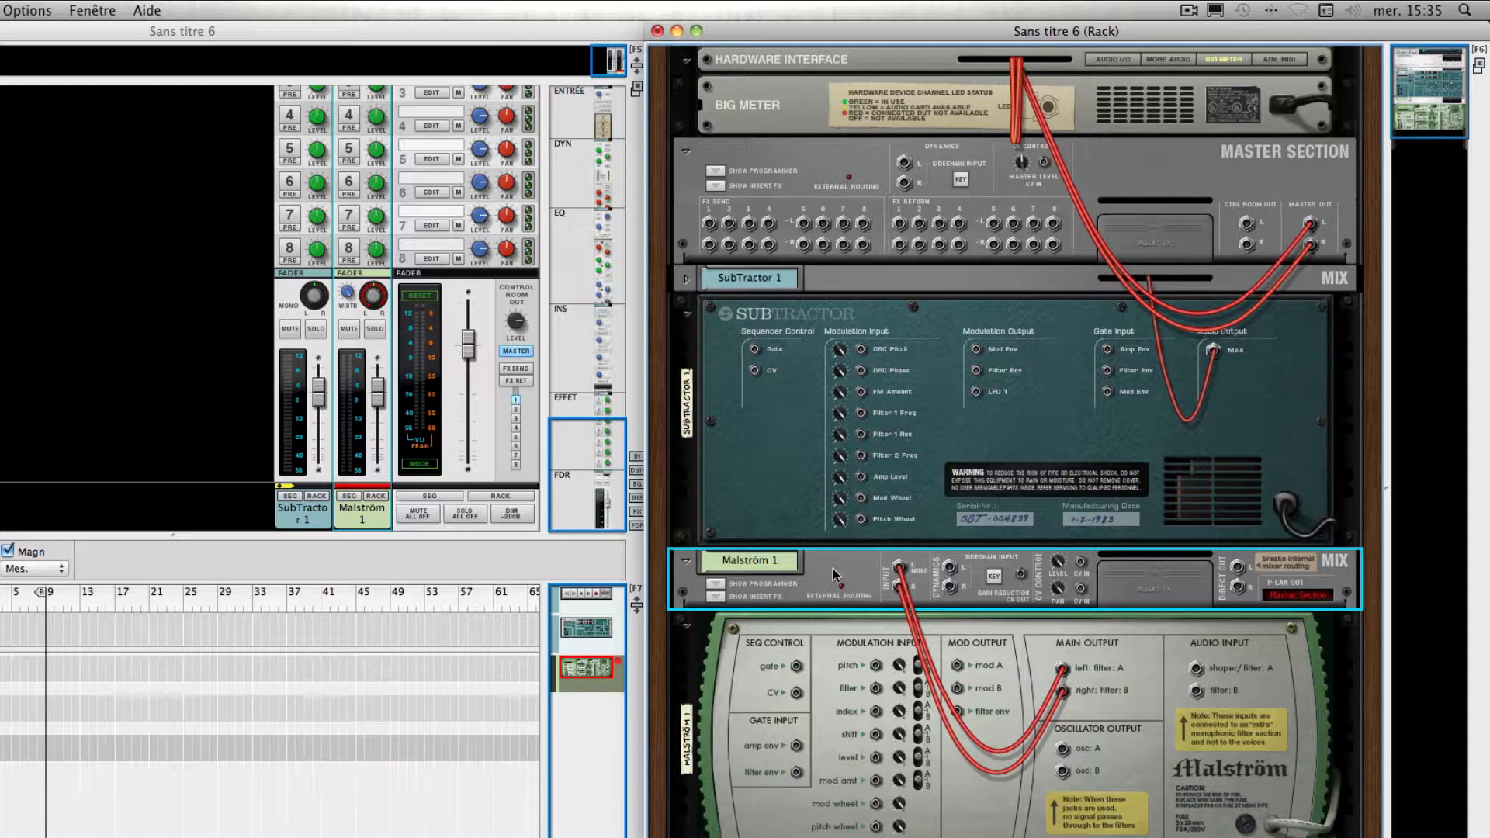
{"action": "left_click", "coordinate": [365, 520]}
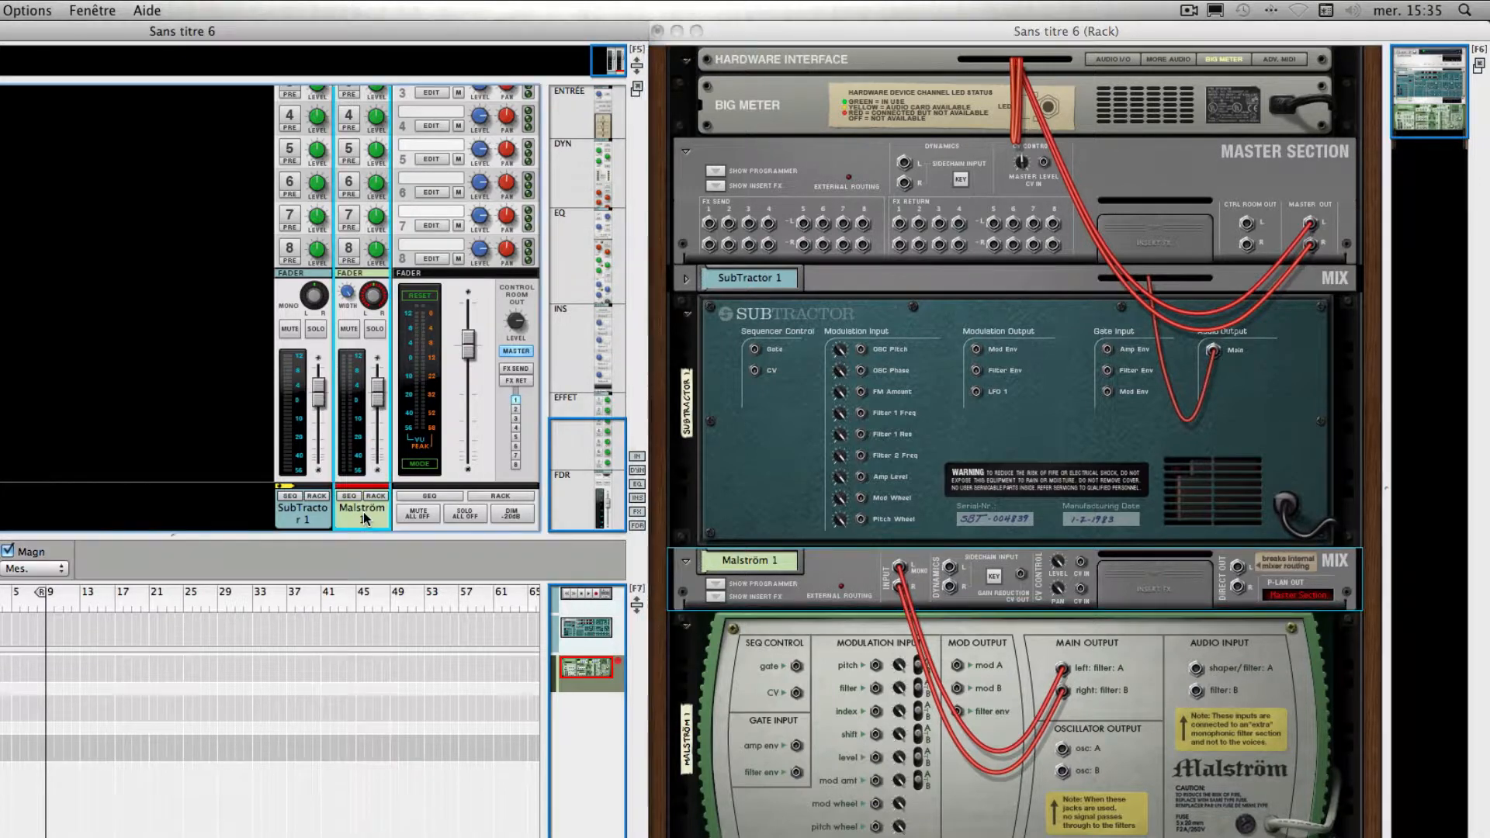
- Unfold the SubTractor's mix channel in the rear view and turn the rack back to its front
{"action": "left_click", "coordinate": [686, 278]}
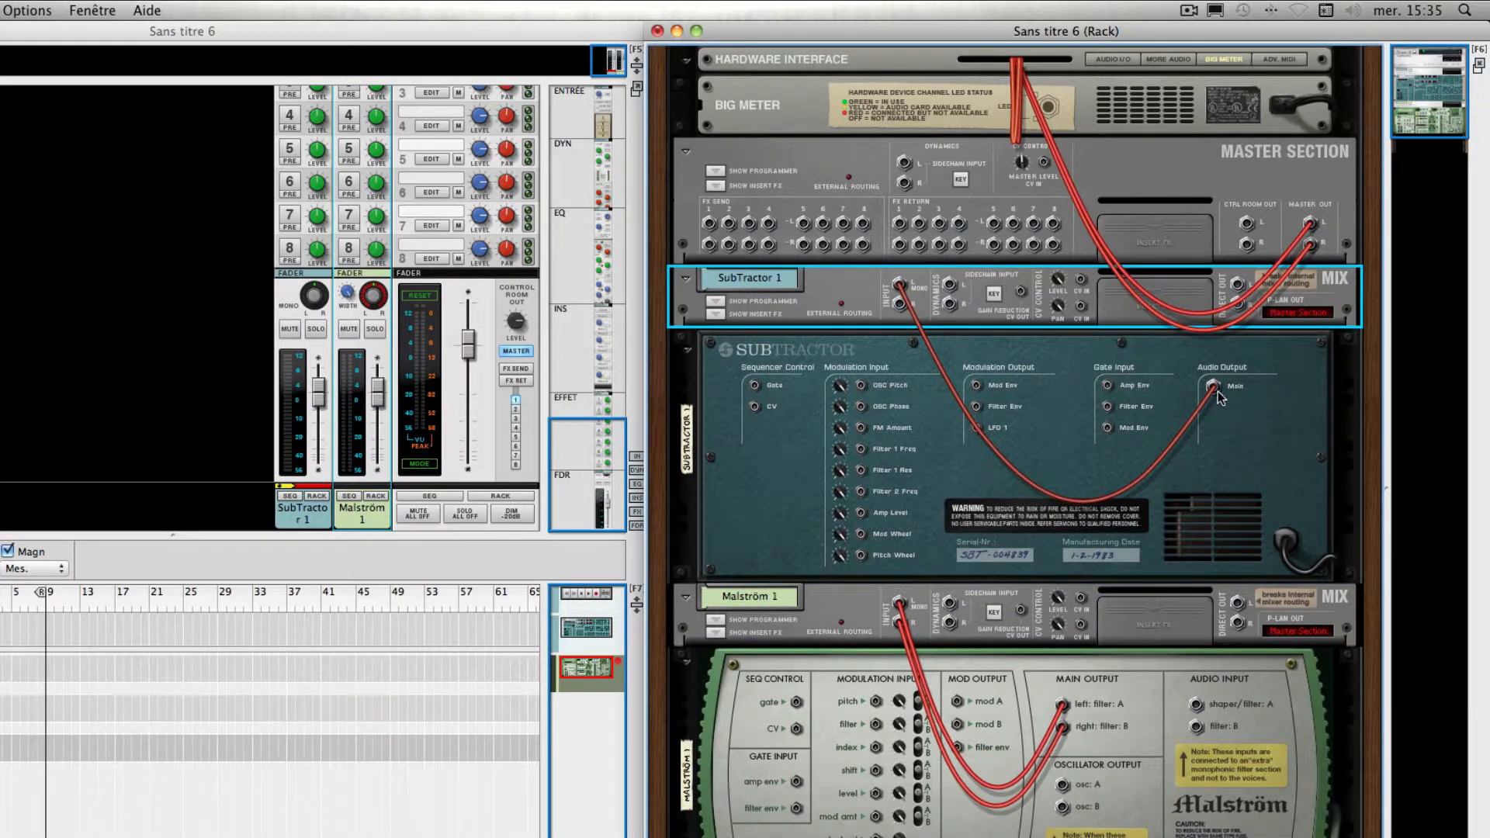
{"action": "key", "text": "Tab"}
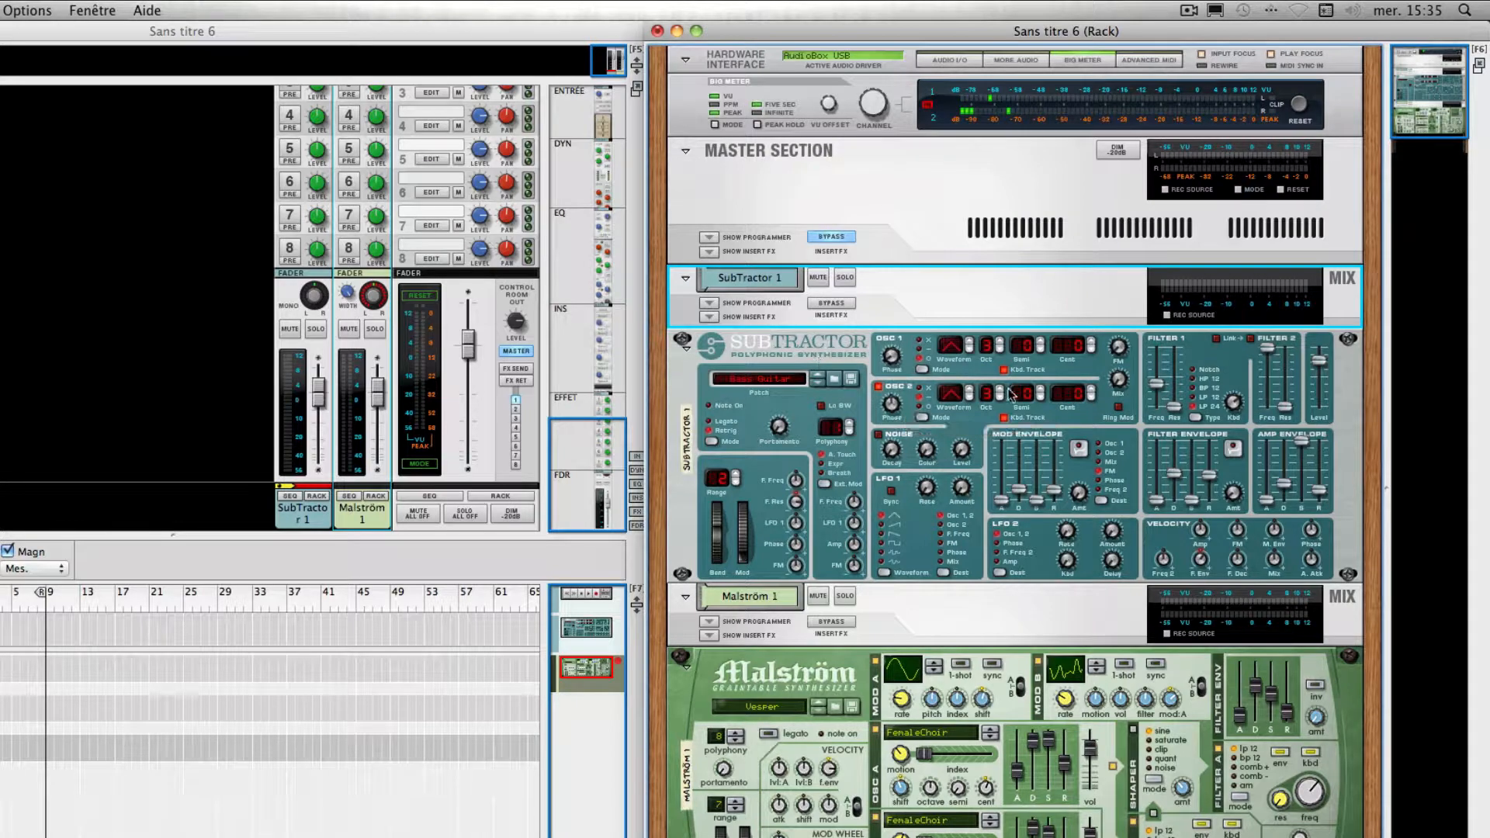
- Examine the rear cabling of the SubTractor and Malström with their mix channels, and turn the rack back to its front
{"action": "key", "text": "Tab"}
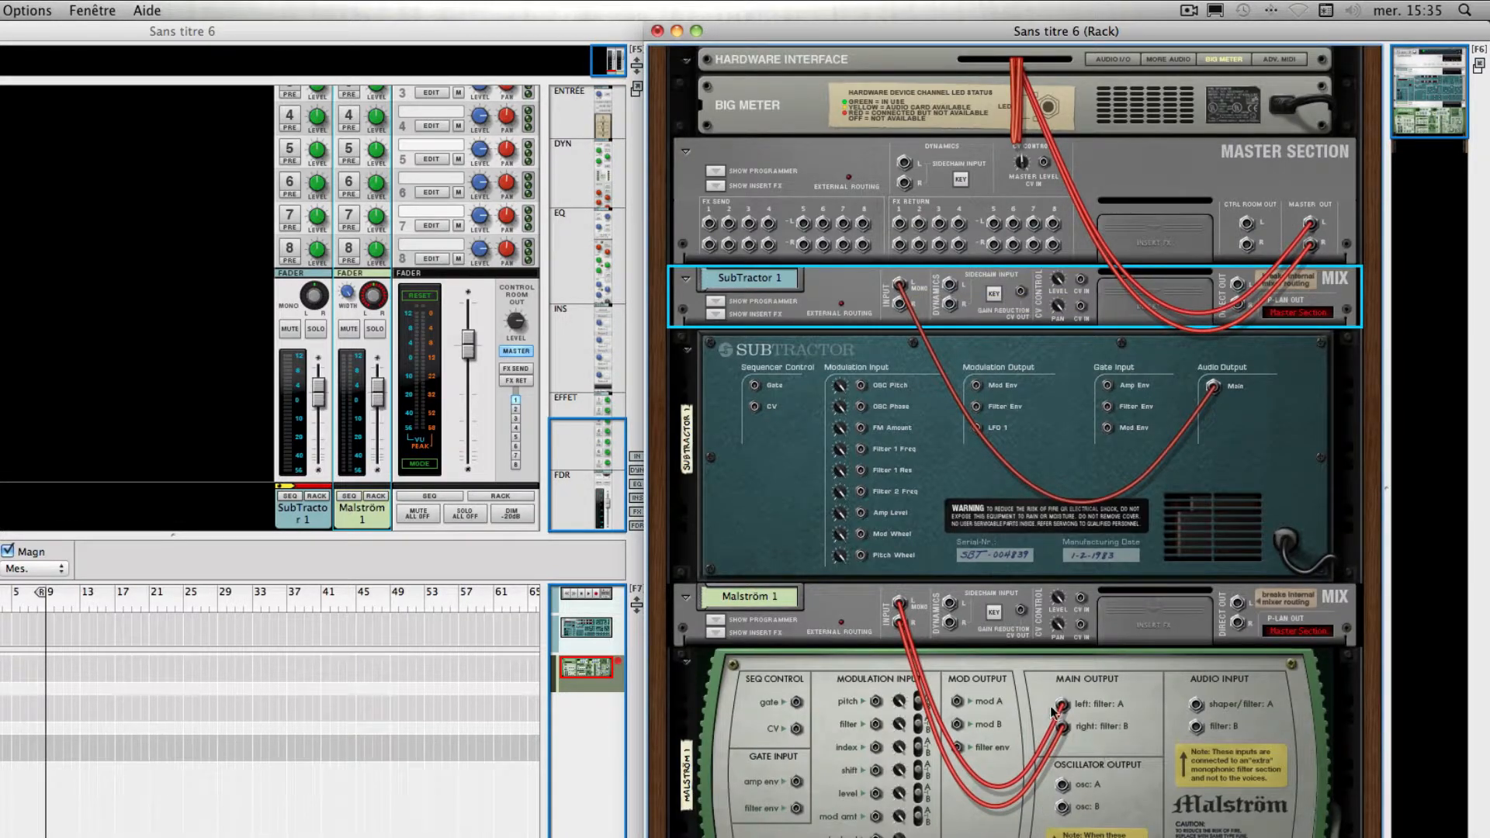
{"action": "key", "text": "Tab"}
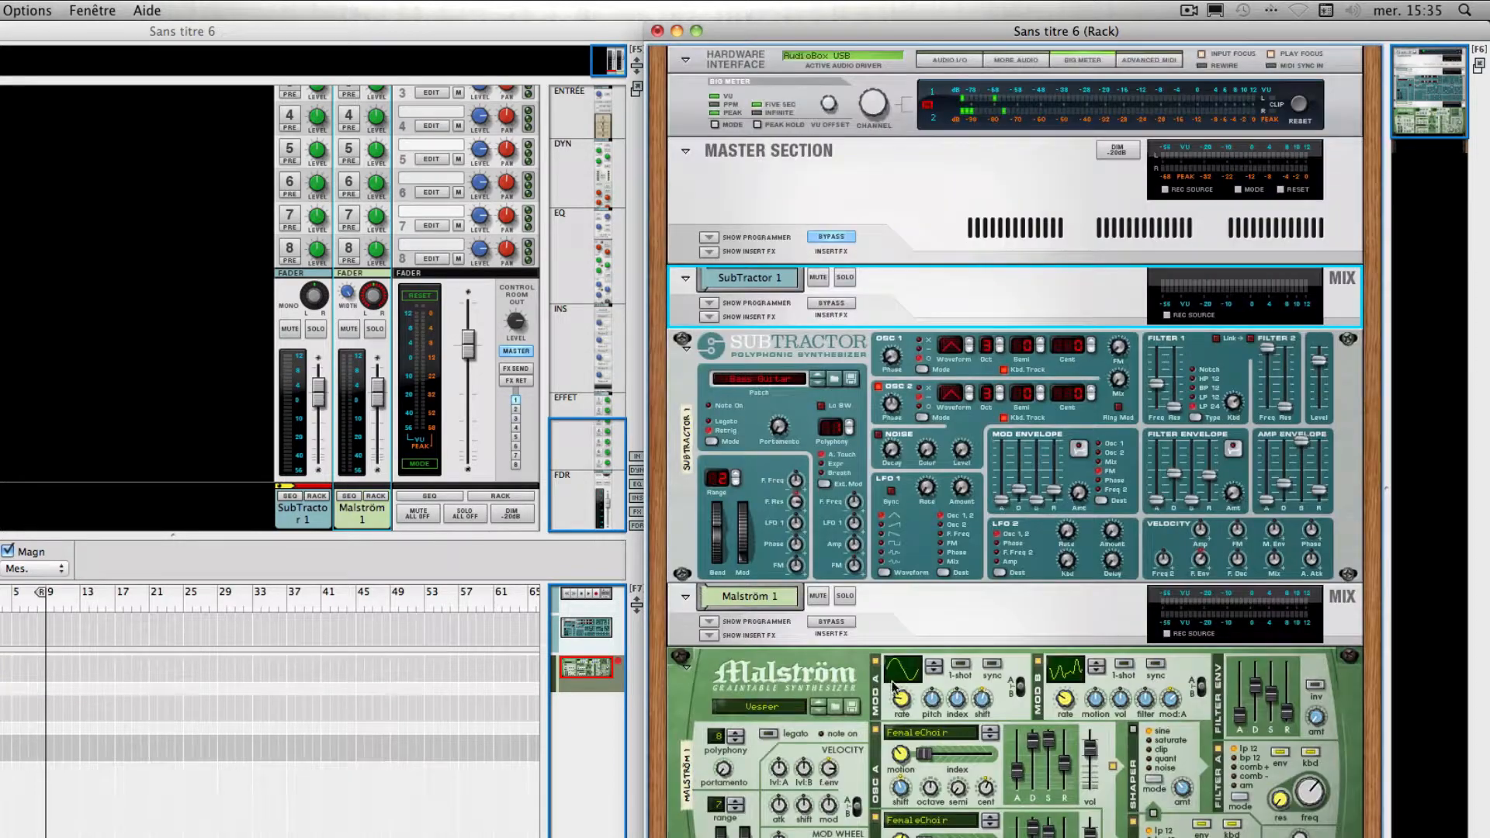
- Delete the whole Malström device group, including its mix channel and sequencer track
{"action": "left_click", "coordinate": [909, 627]}
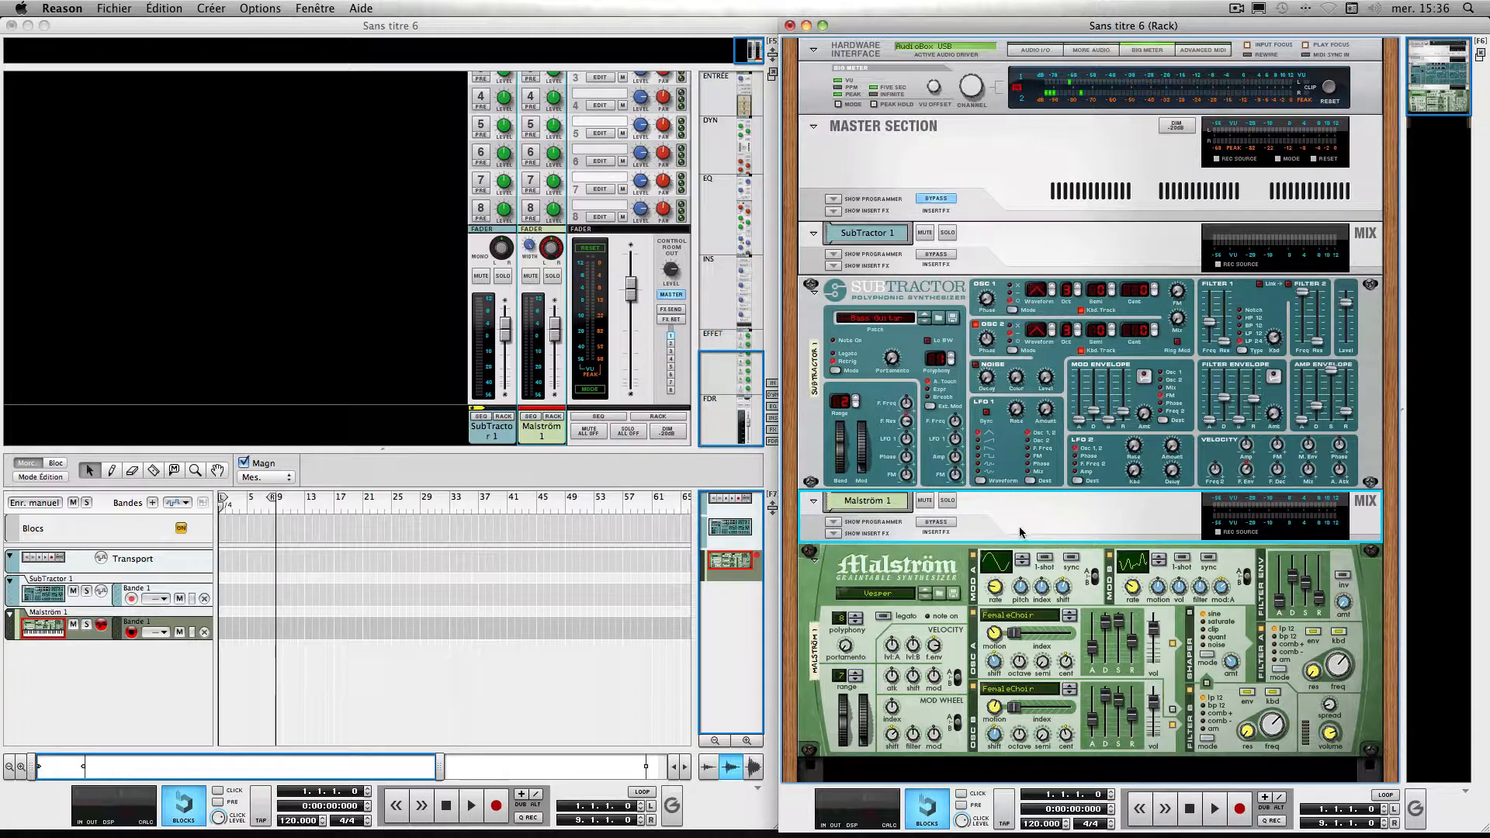
{"action": "key", "text": "BackSpace"}
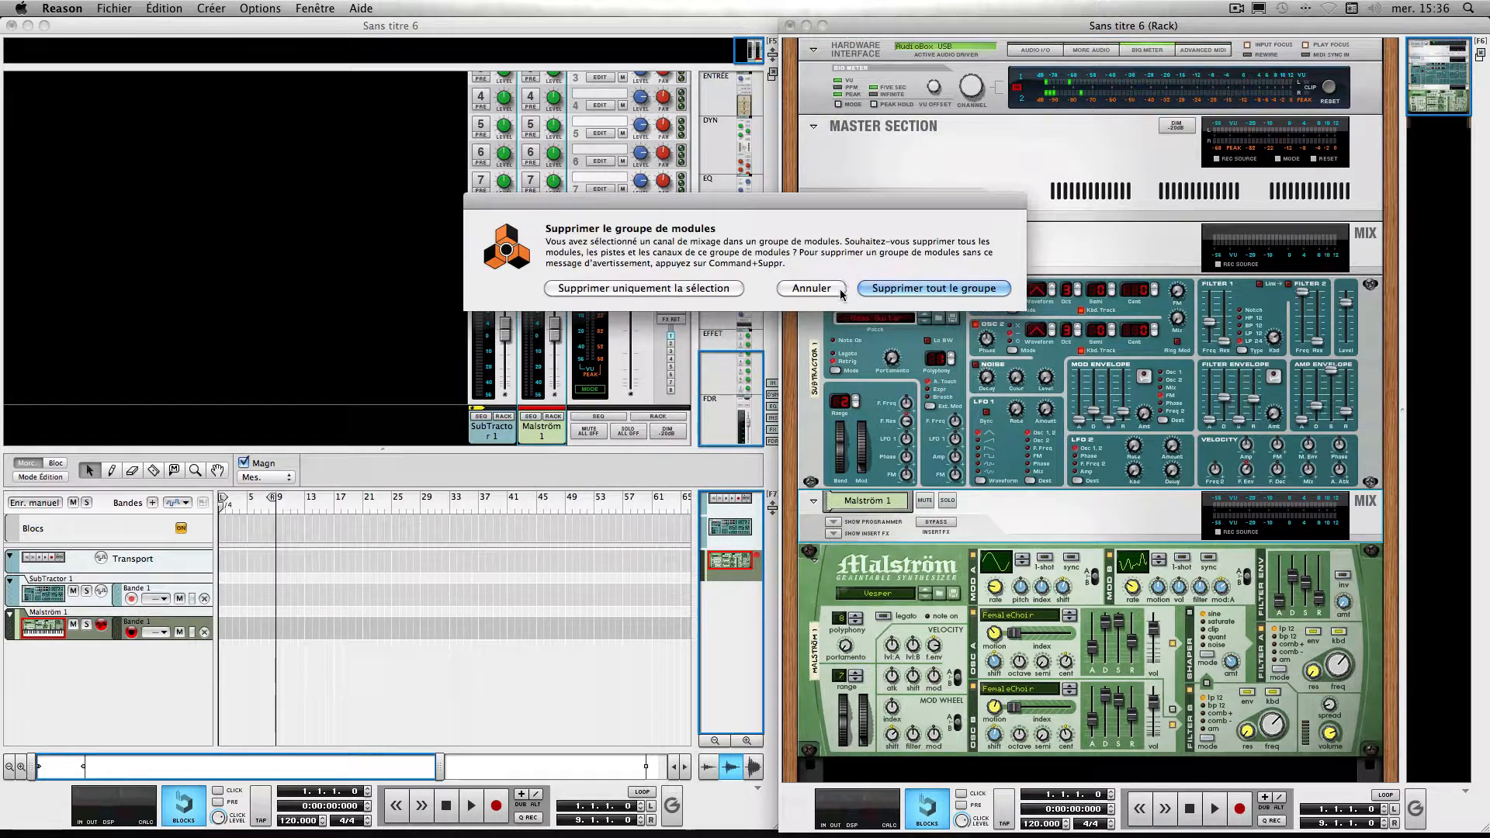
{"action": "left_click", "coordinate": [876, 289]}
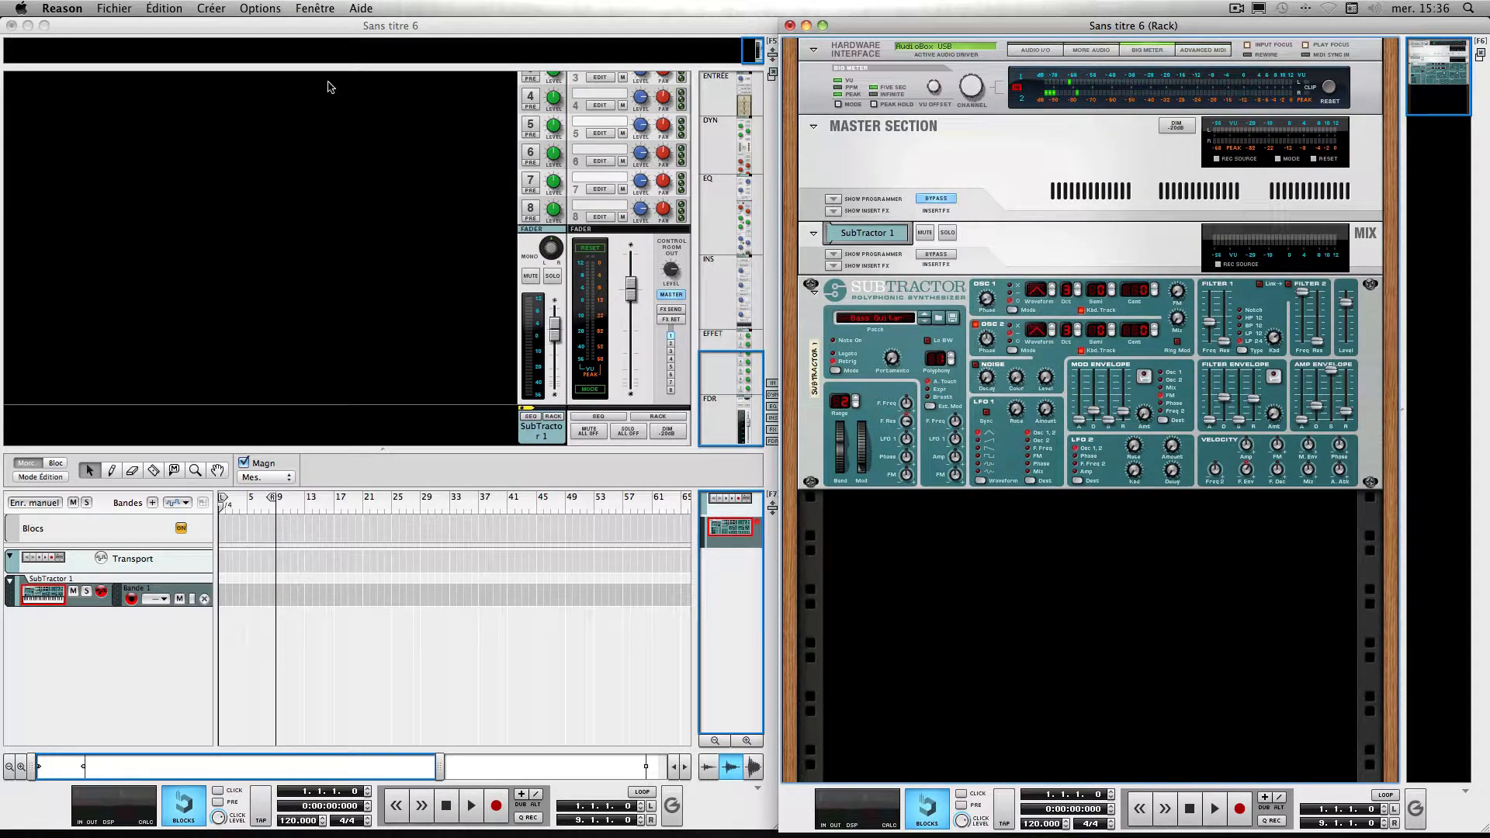
- Add an RV7000 advanced reverb from the studio effects below the SubTractor in the rack, and close the tool window
{"action": "left_click", "coordinate": [315, 9]}
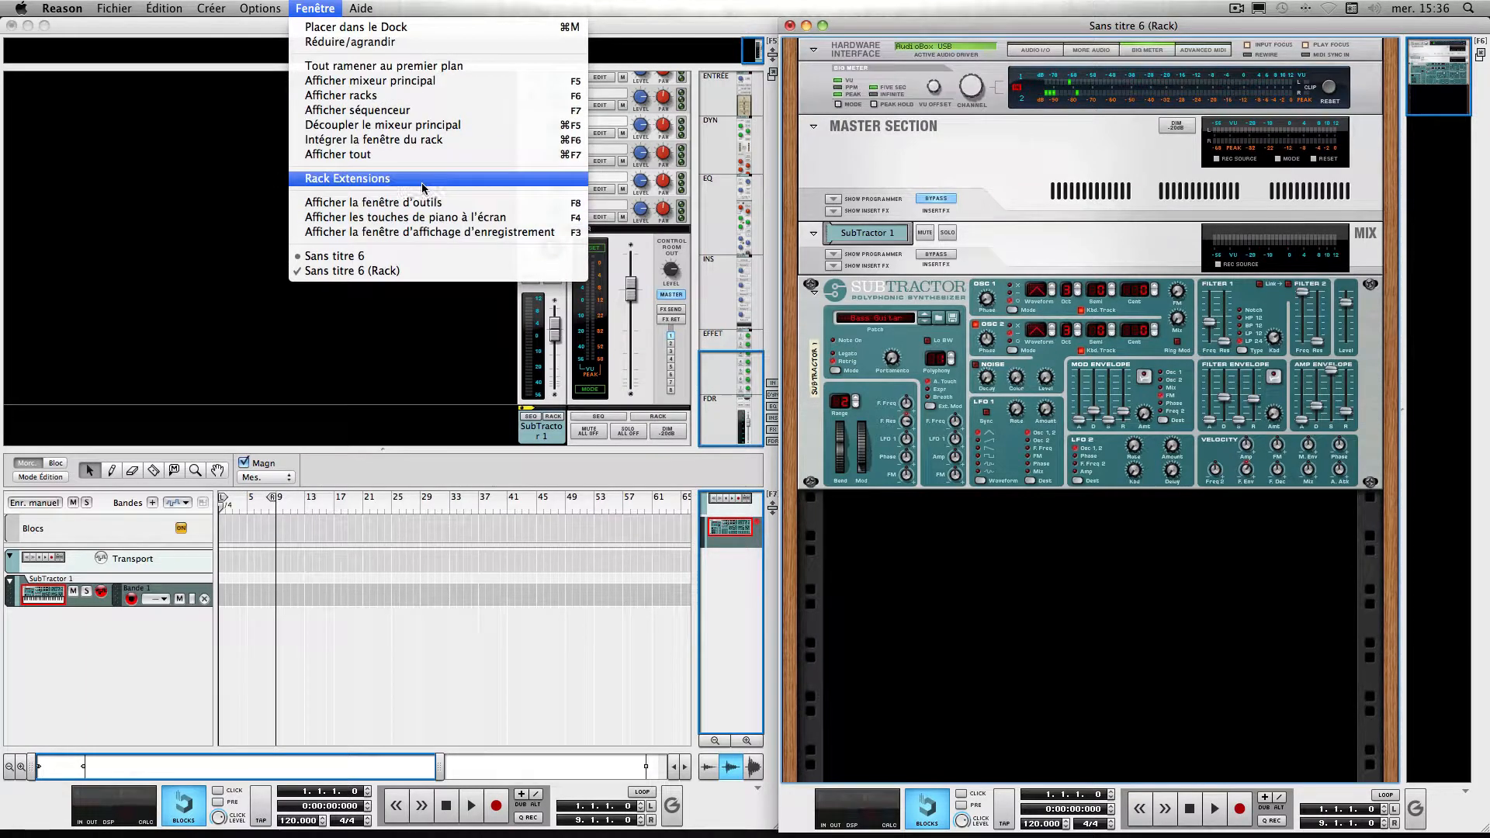
{"action": "left_click", "coordinate": [405, 201]}
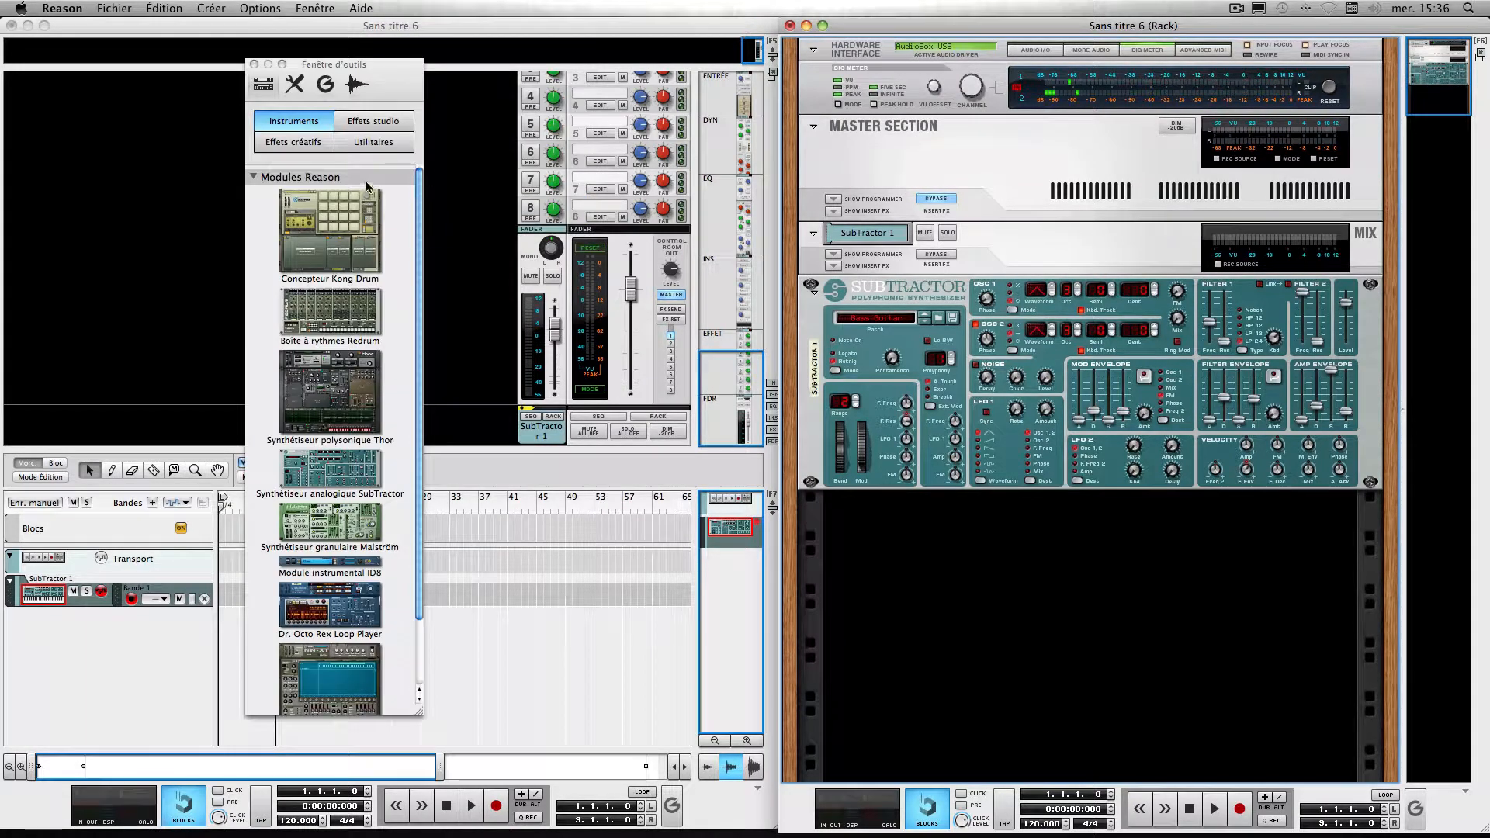
{"action": "left_click", "coordinate": [359, 128]}
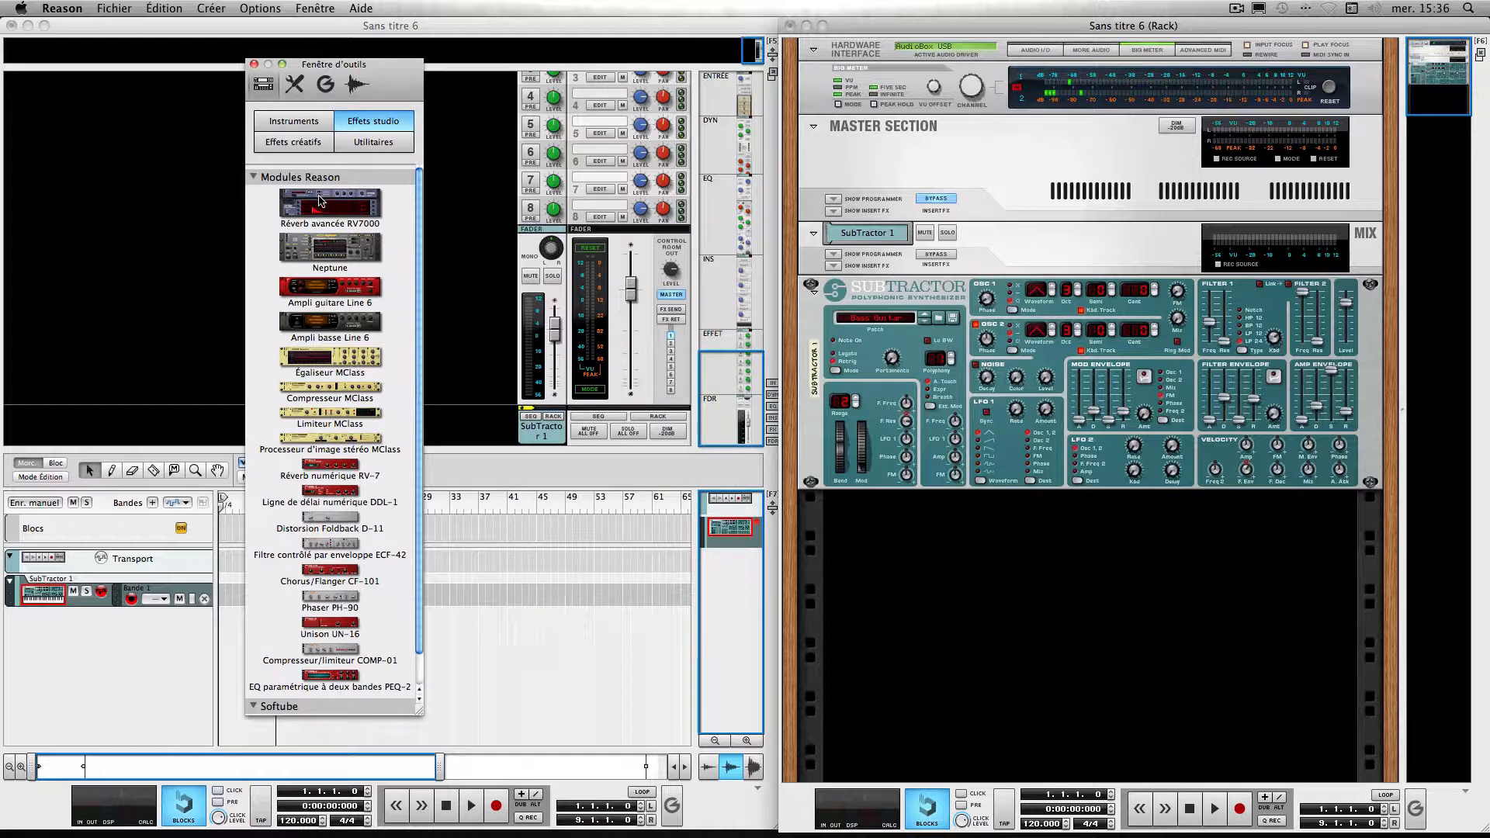
{"action": "left_click_drag", "start_coordinate": [321, 202], "coordinate": [1022, 544]}
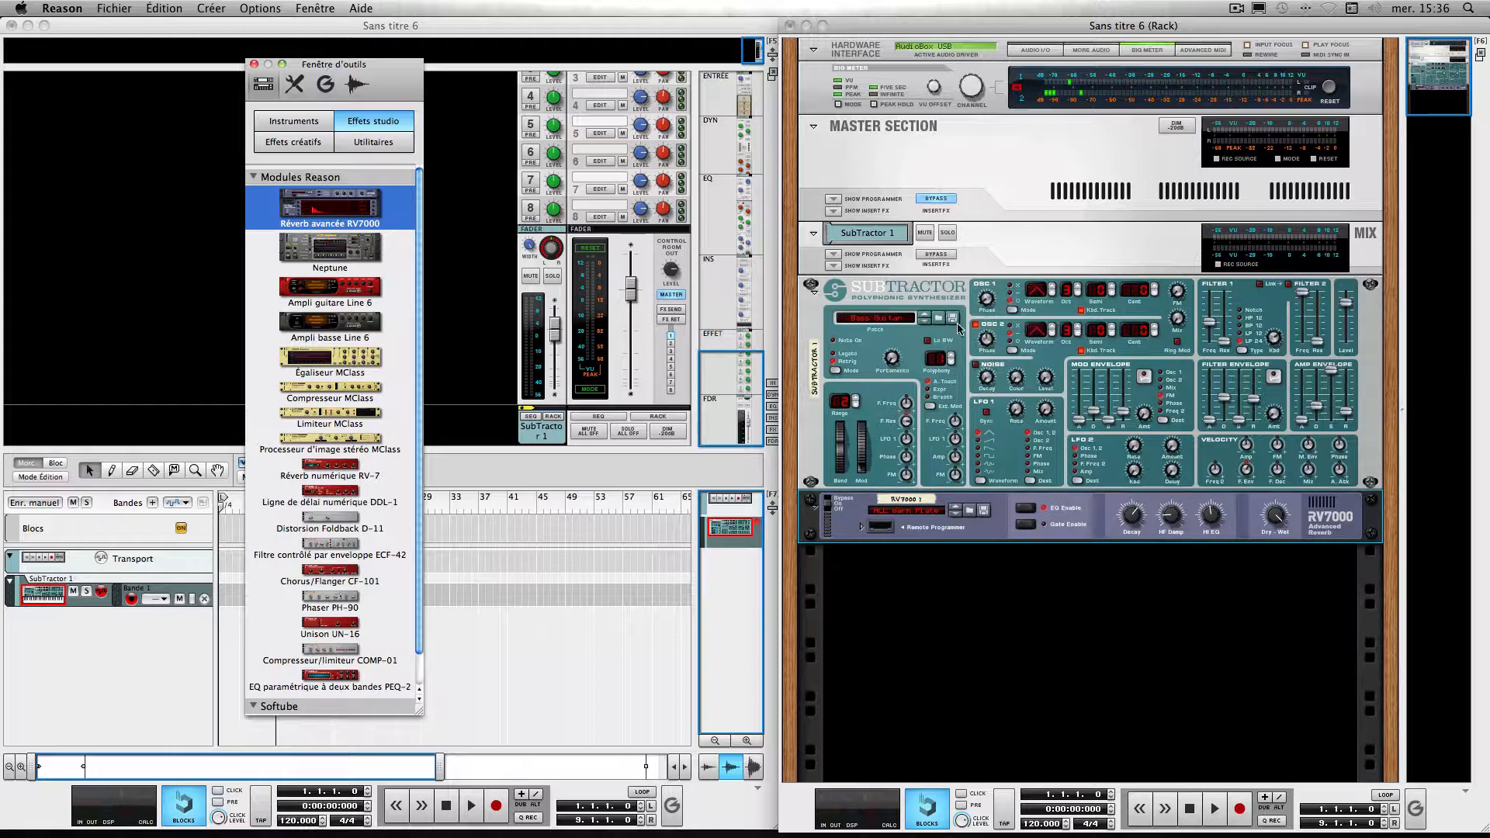
{"action": "left_click", "coordinate": [253, 65]}
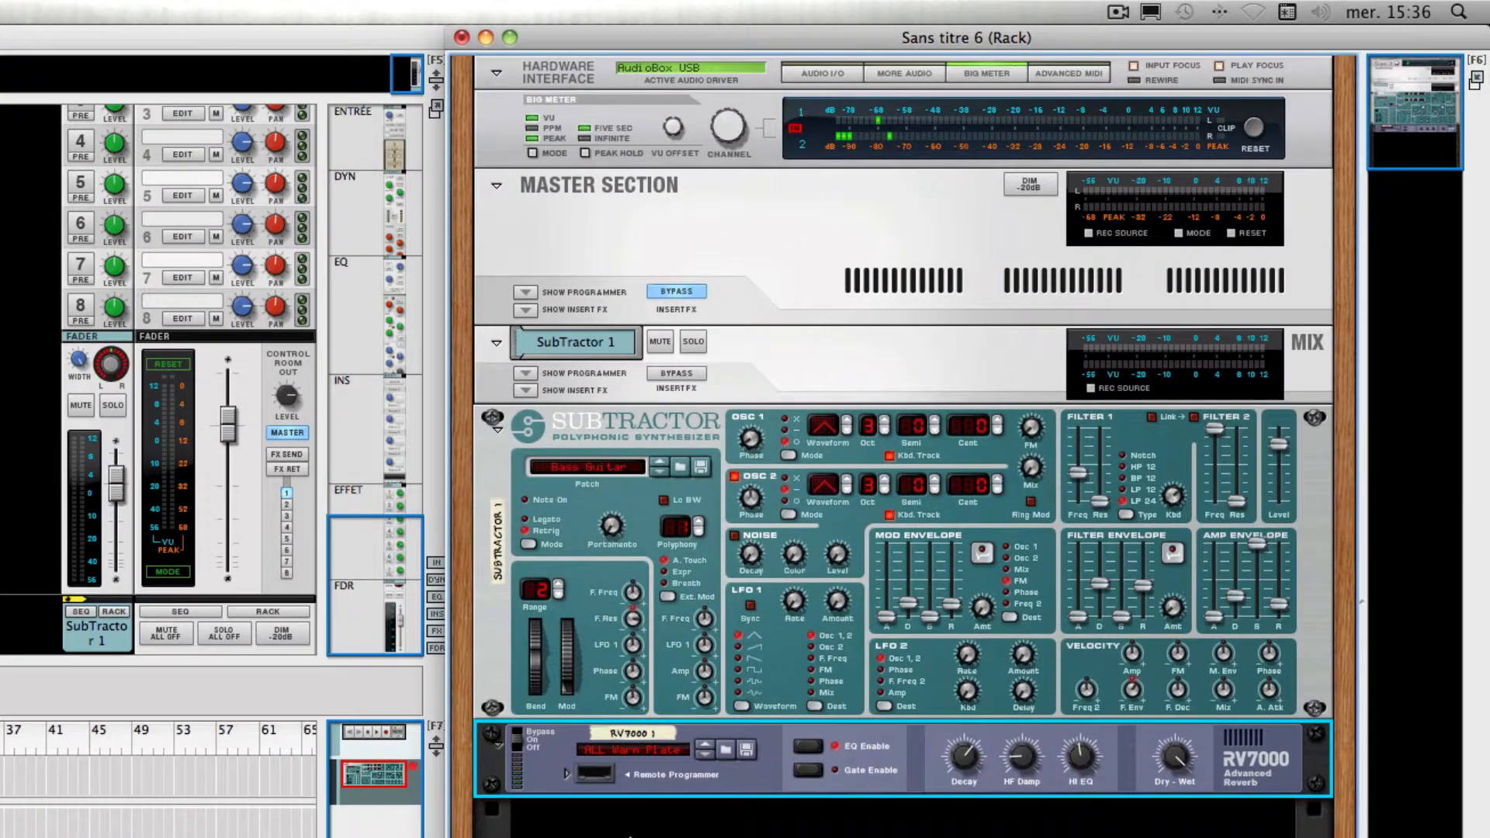
- Flip the rack between front and rear to examine the audio routing from the SubTractor through the RV7000 to the mix channel
{"action": "key", "text": "Tab"}
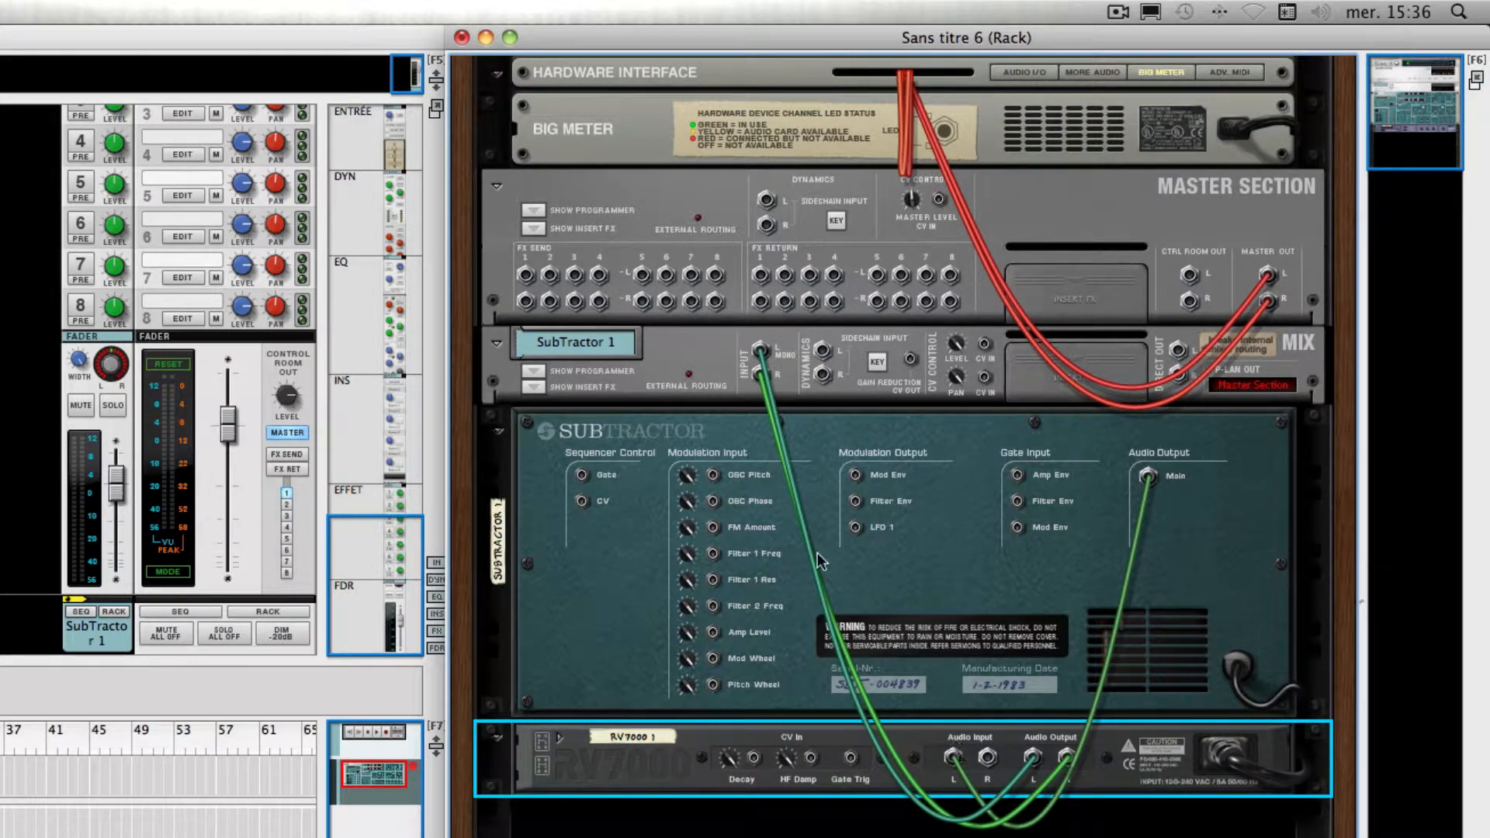
{"action": "key", "text": "Tab"}
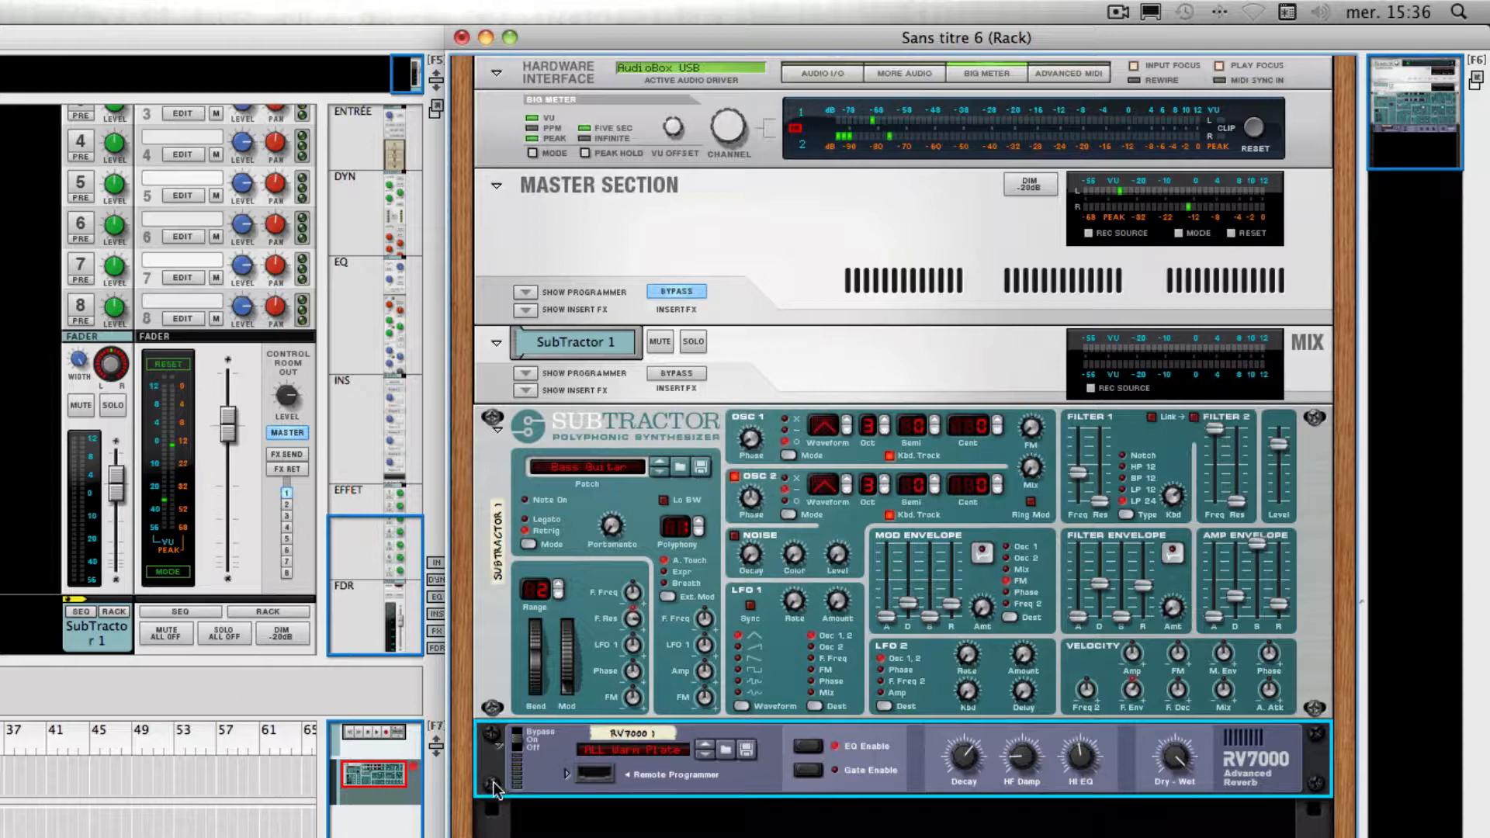
{"action": "key", "text": "Tab"}
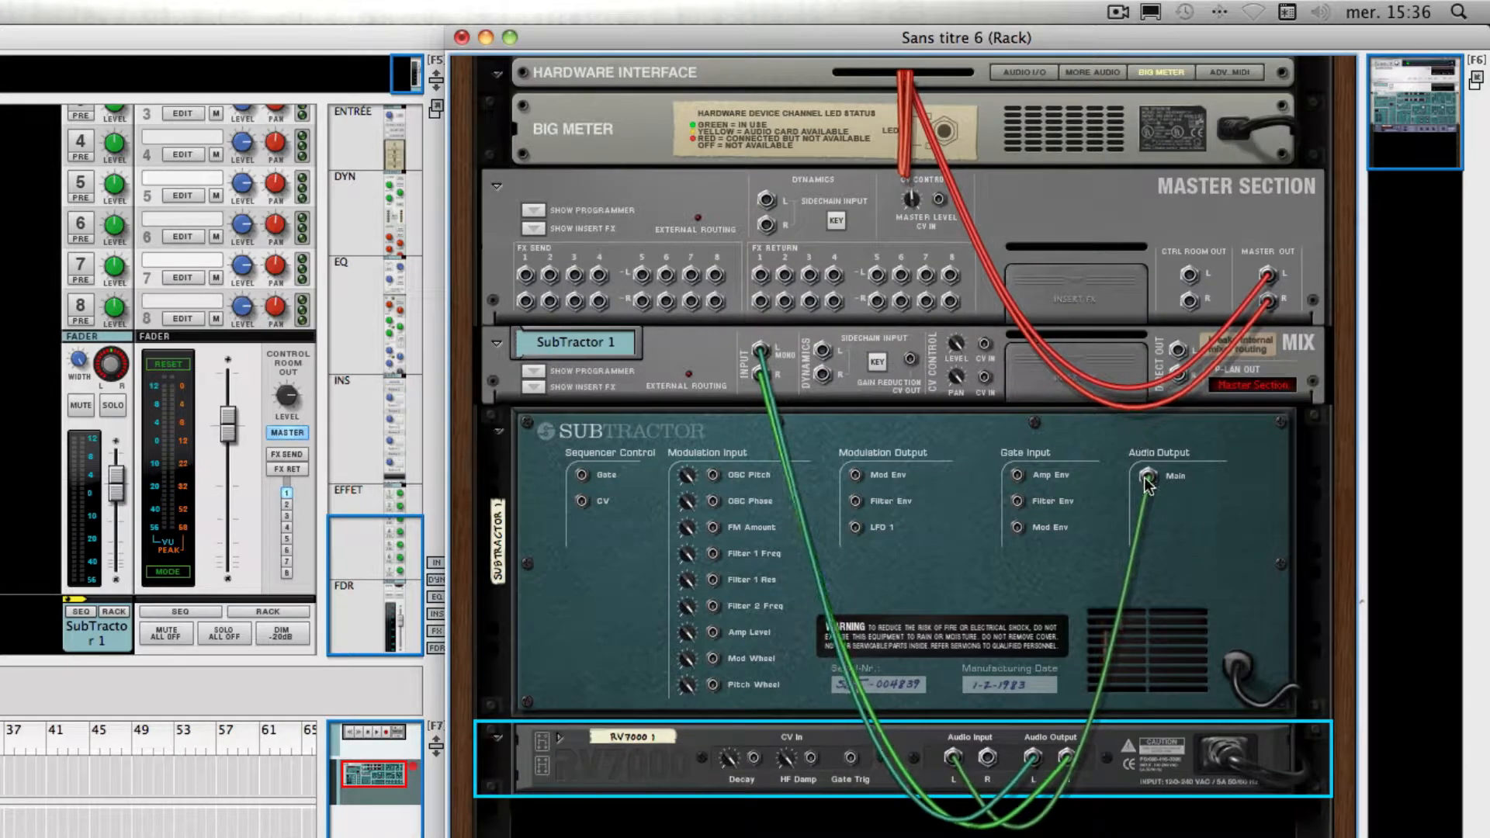
{"action": "mouse_move", "coordinate": [949, 768]}
{"action": "key", "text": "Tab"}
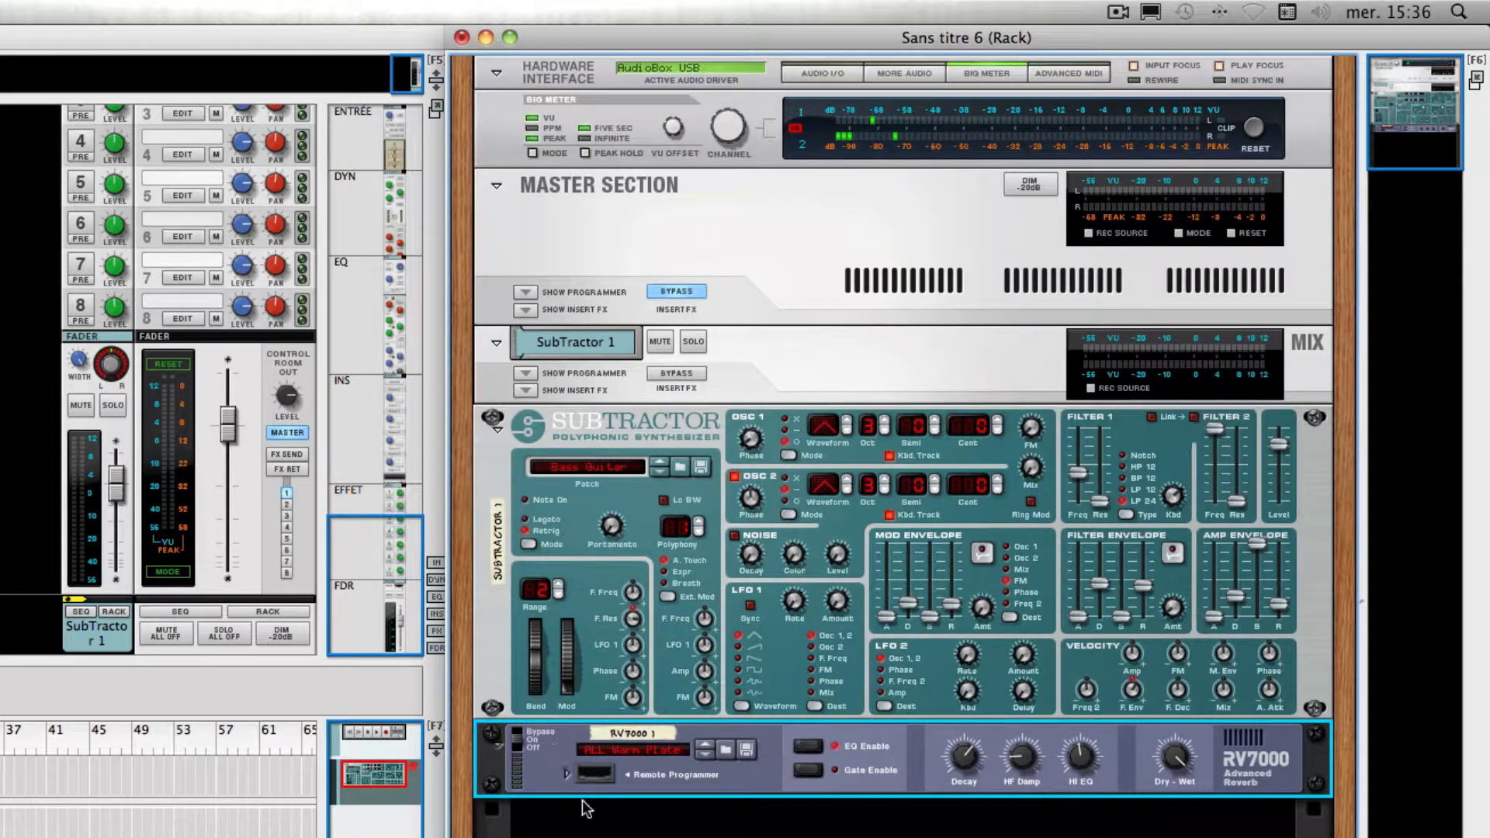
{"action": "key", "text": "Tab"}
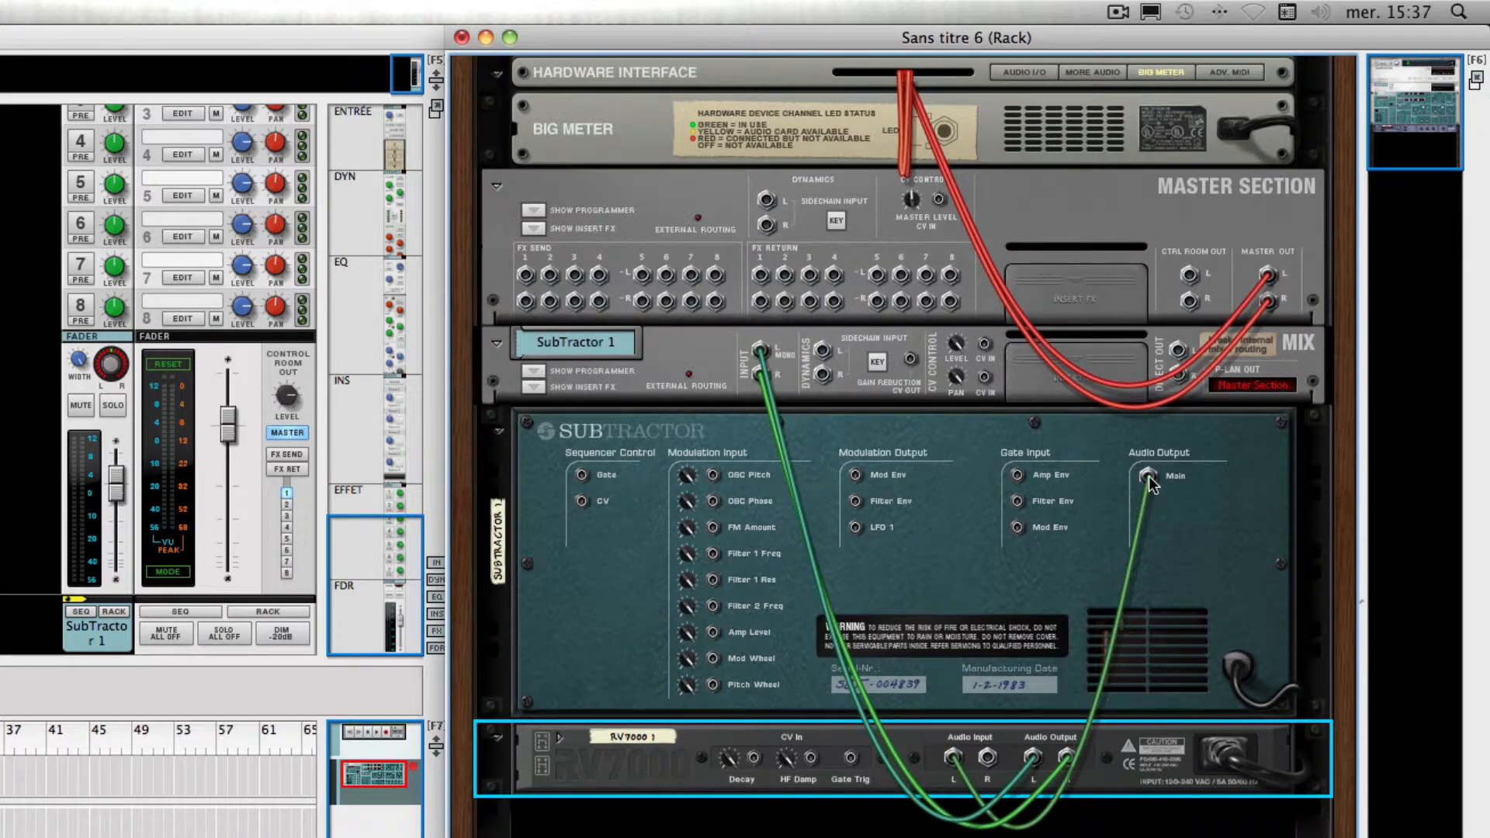
{"action": "mouse_move", "coordinate": [1150, 481]}
{"action": "key", "text": "Tab"}
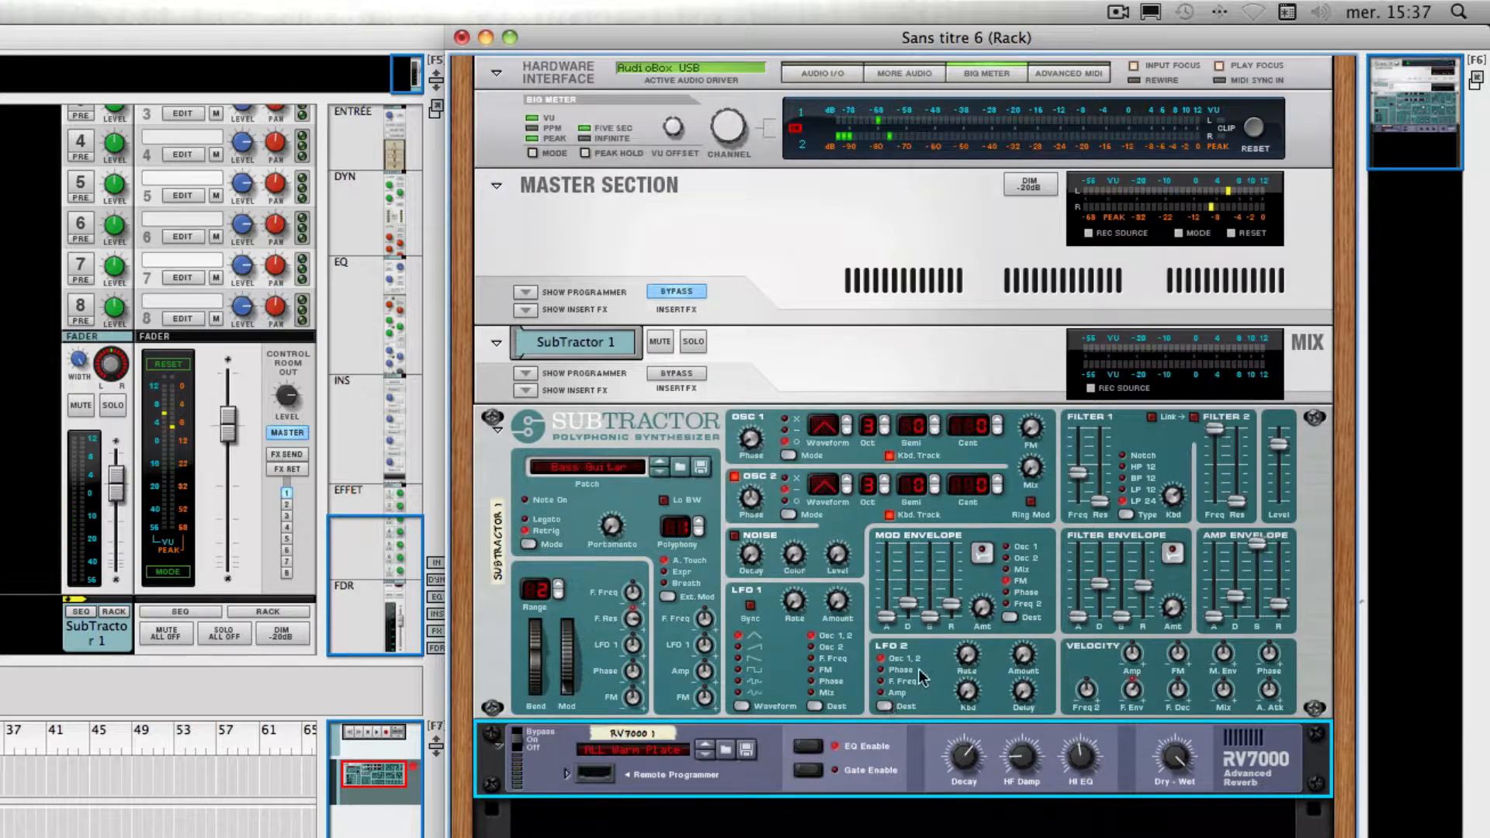
{"action": "key", "text": "Tab"}
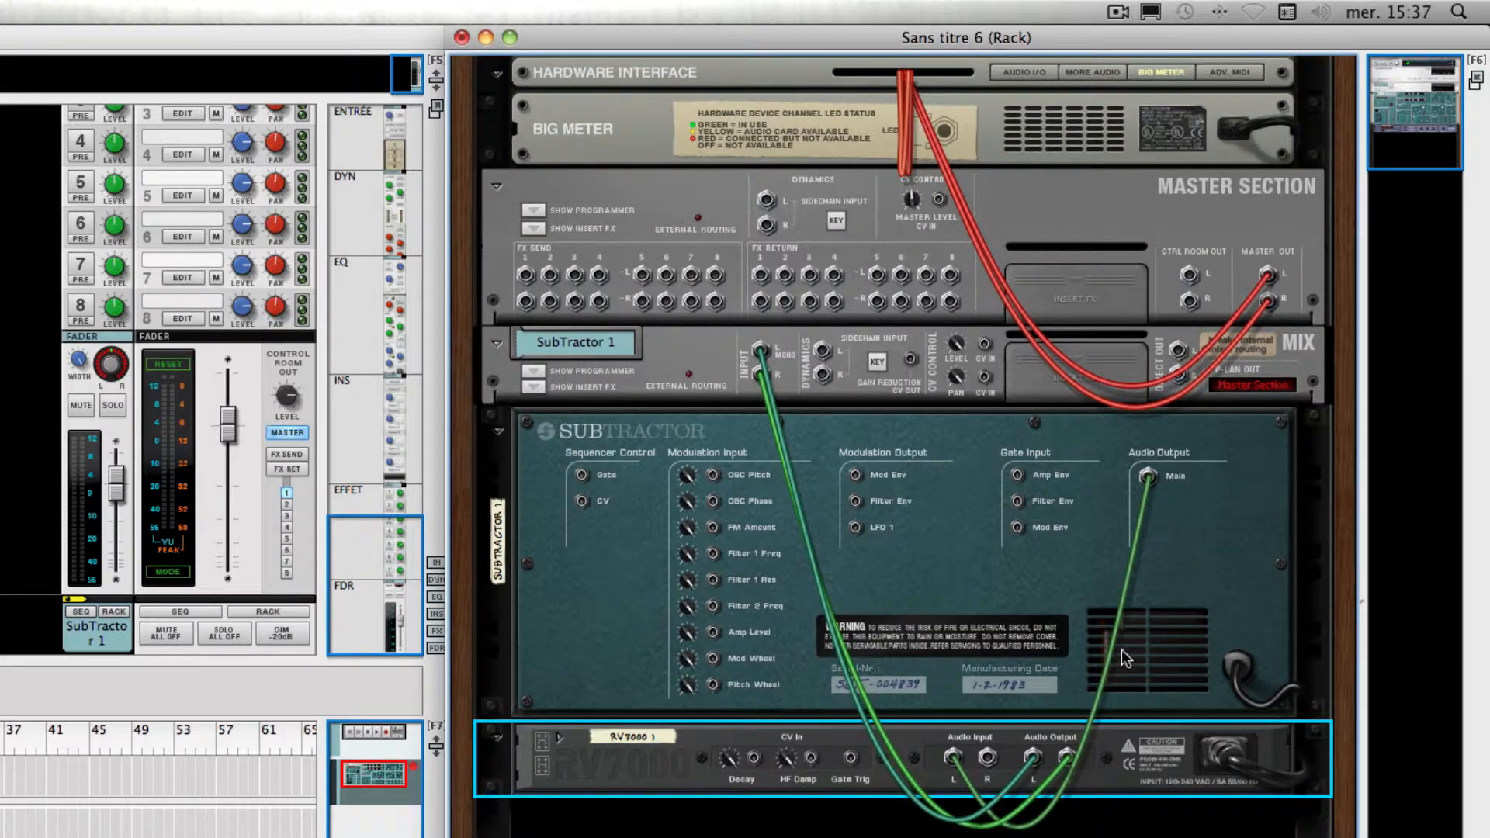
{"action": "key", "text": "Tab"}
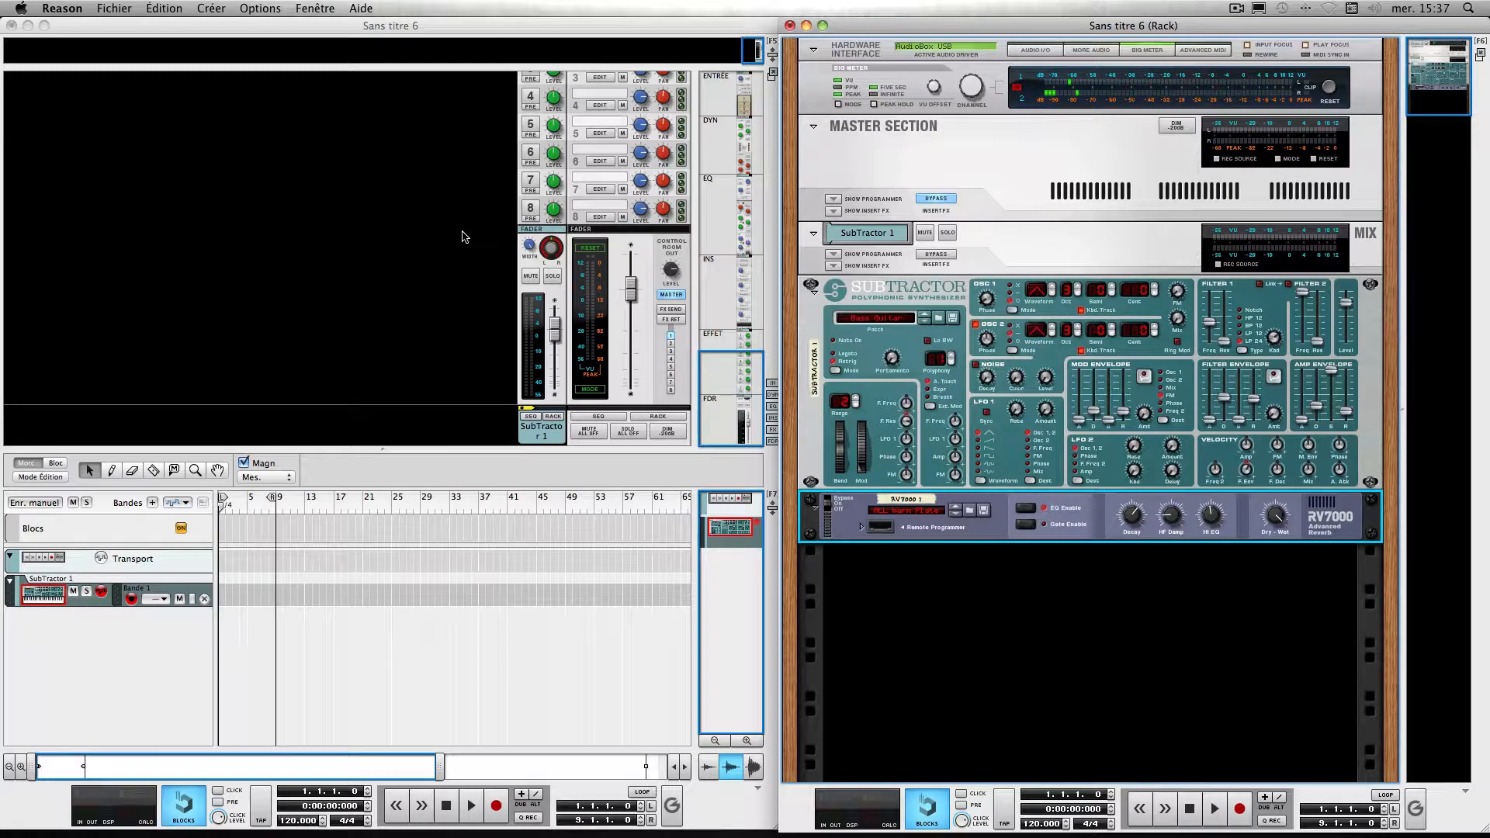
- Add a Malström granular synthesizer from the instruments below the RV7000, close the tool window and deselect the rack devices
{"action": "key", "text": "F8"}
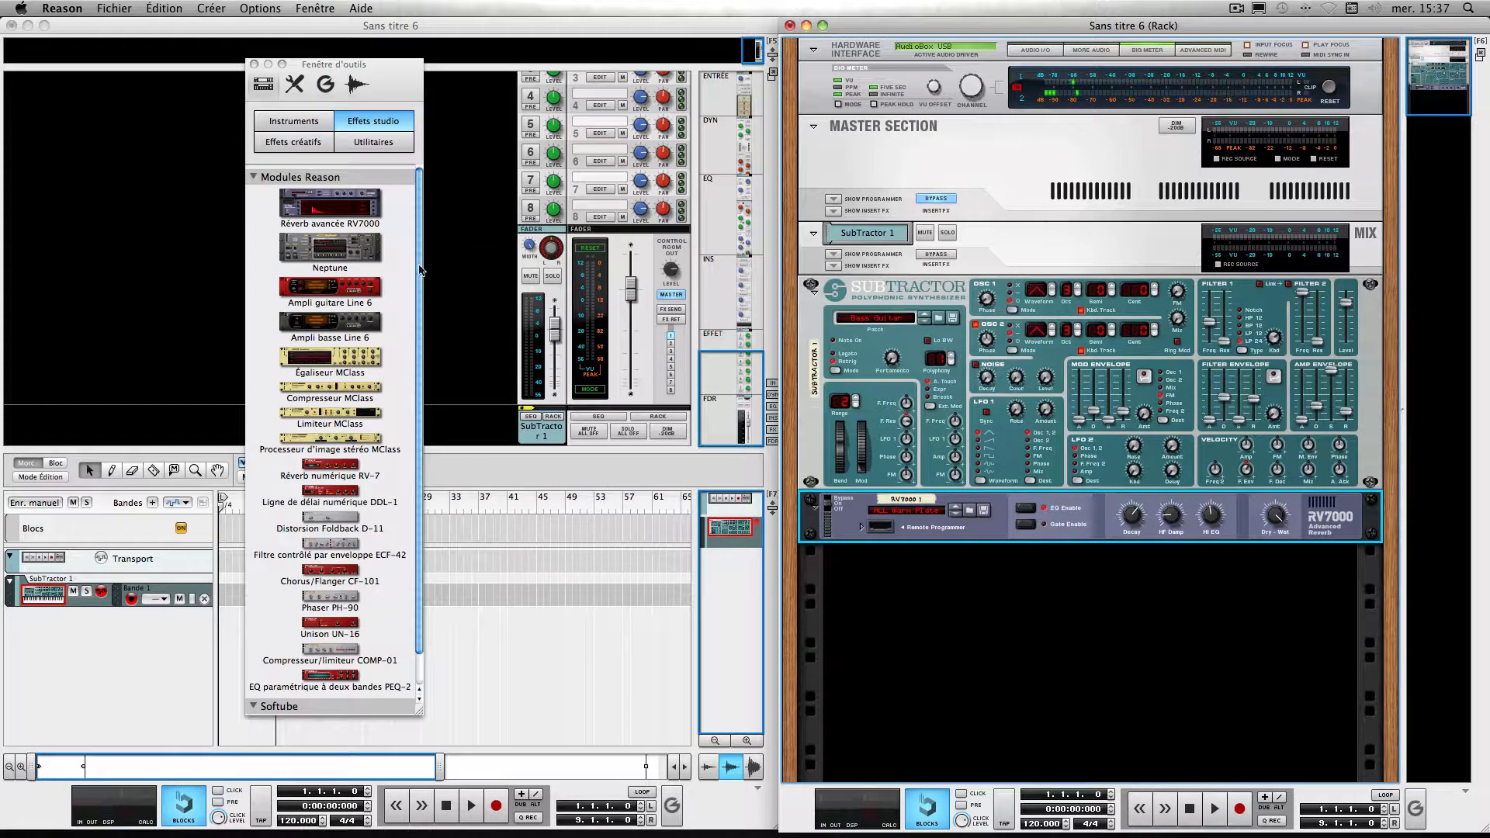
{"action": "left_click", "coordinate": [298, 123]}
{"action": "left_click_drag", "start_coordinate": [311, 532], "coordinate": [944, 635]}
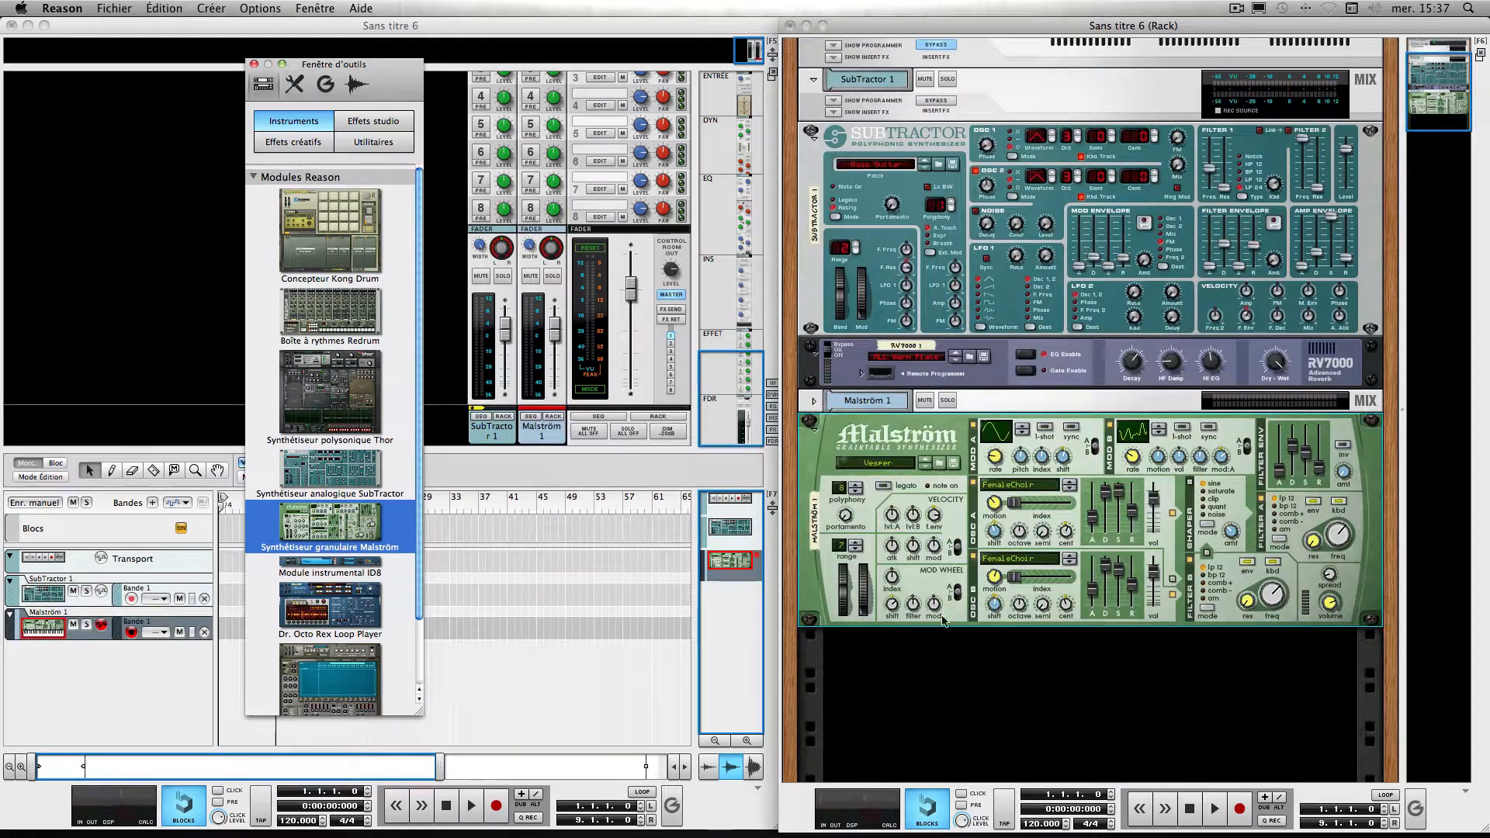
{"action": "left_click", "coordinate": [253, 67]}
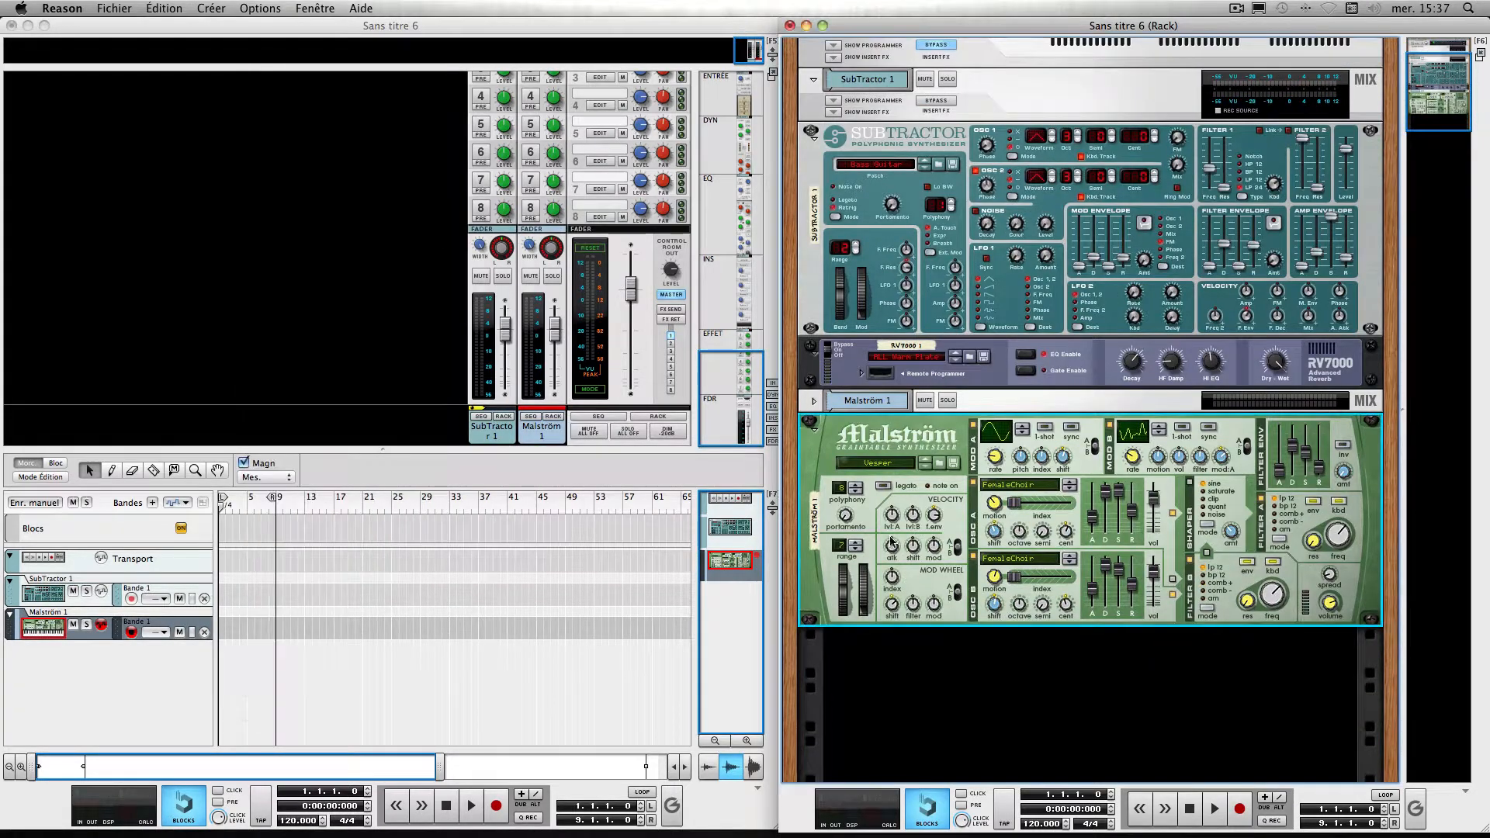
{"action": "left_click", "coordinate": [1045, 698]}
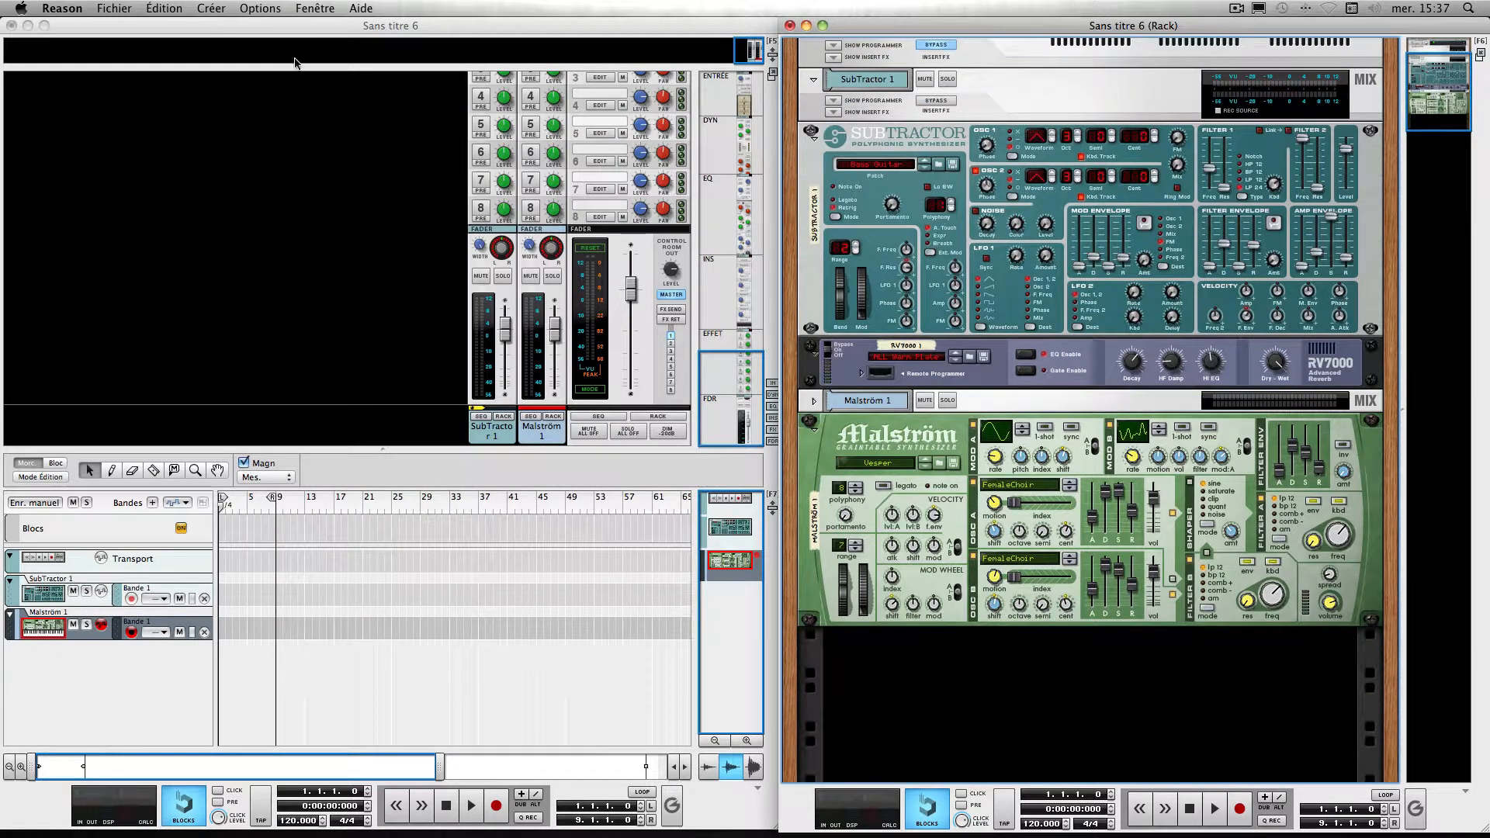
- Examine the tool window command and the context commands offered for empty rack space and for the Malström device
{"action": "left_click", "coordinate": [317, 9]}
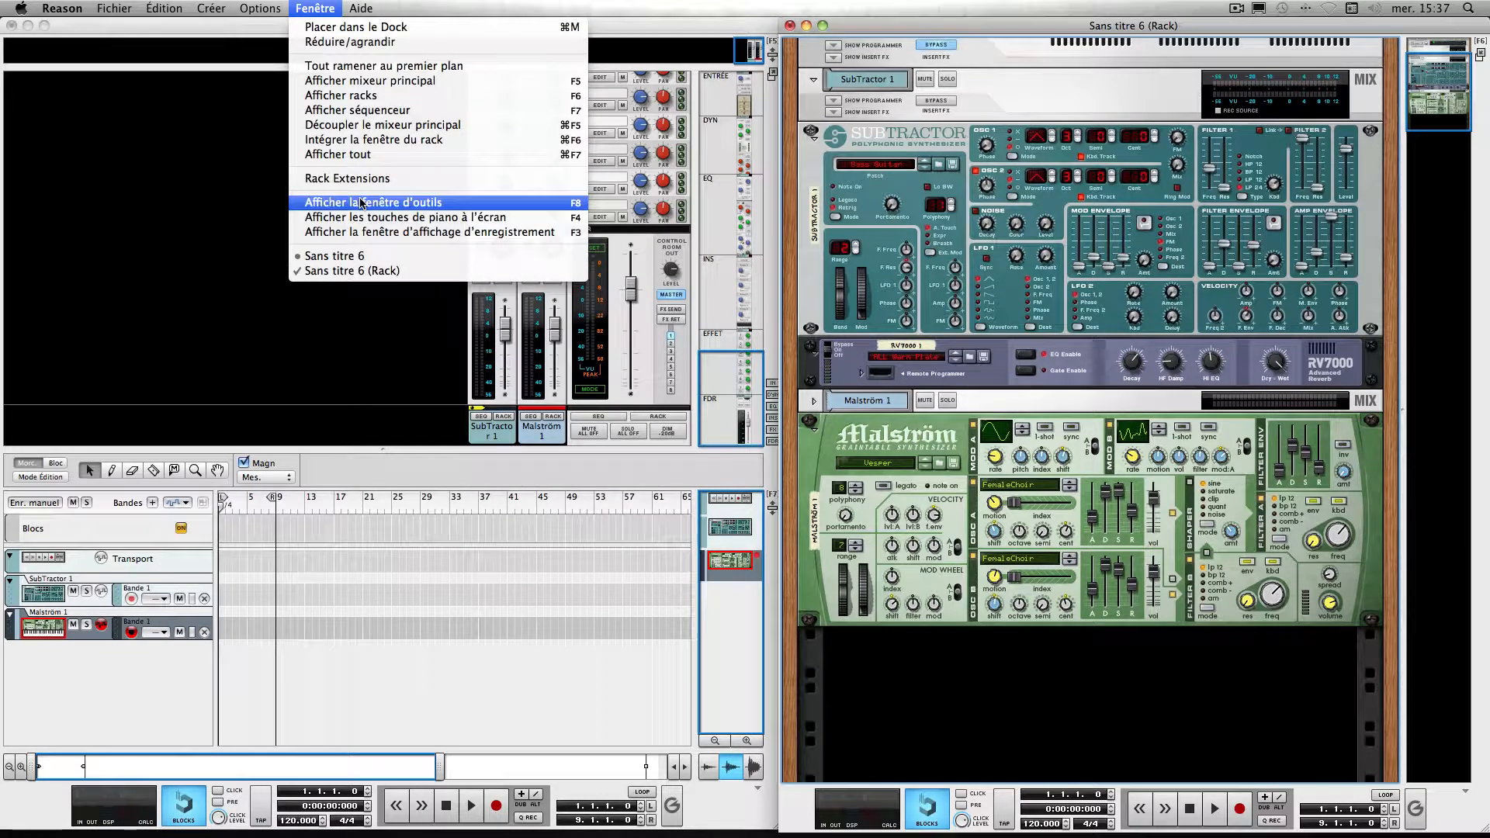
{"action": "left_click", "coordinate": [1017, 657]}
{"action": "right_click", "coordinate": [1012, 659]}
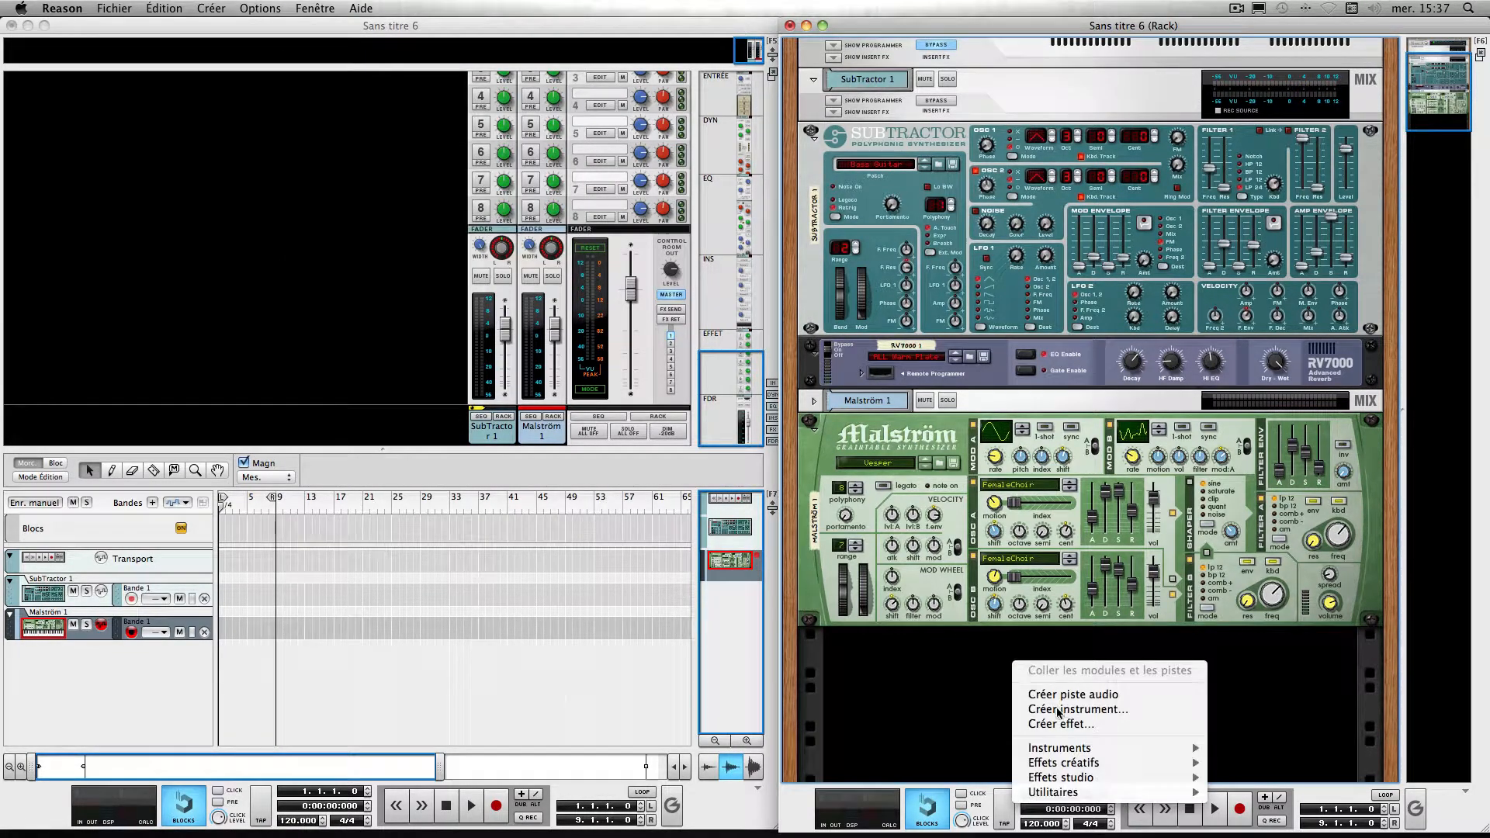
{"action": "mouse_move", "coordinate": [1094, 765]}
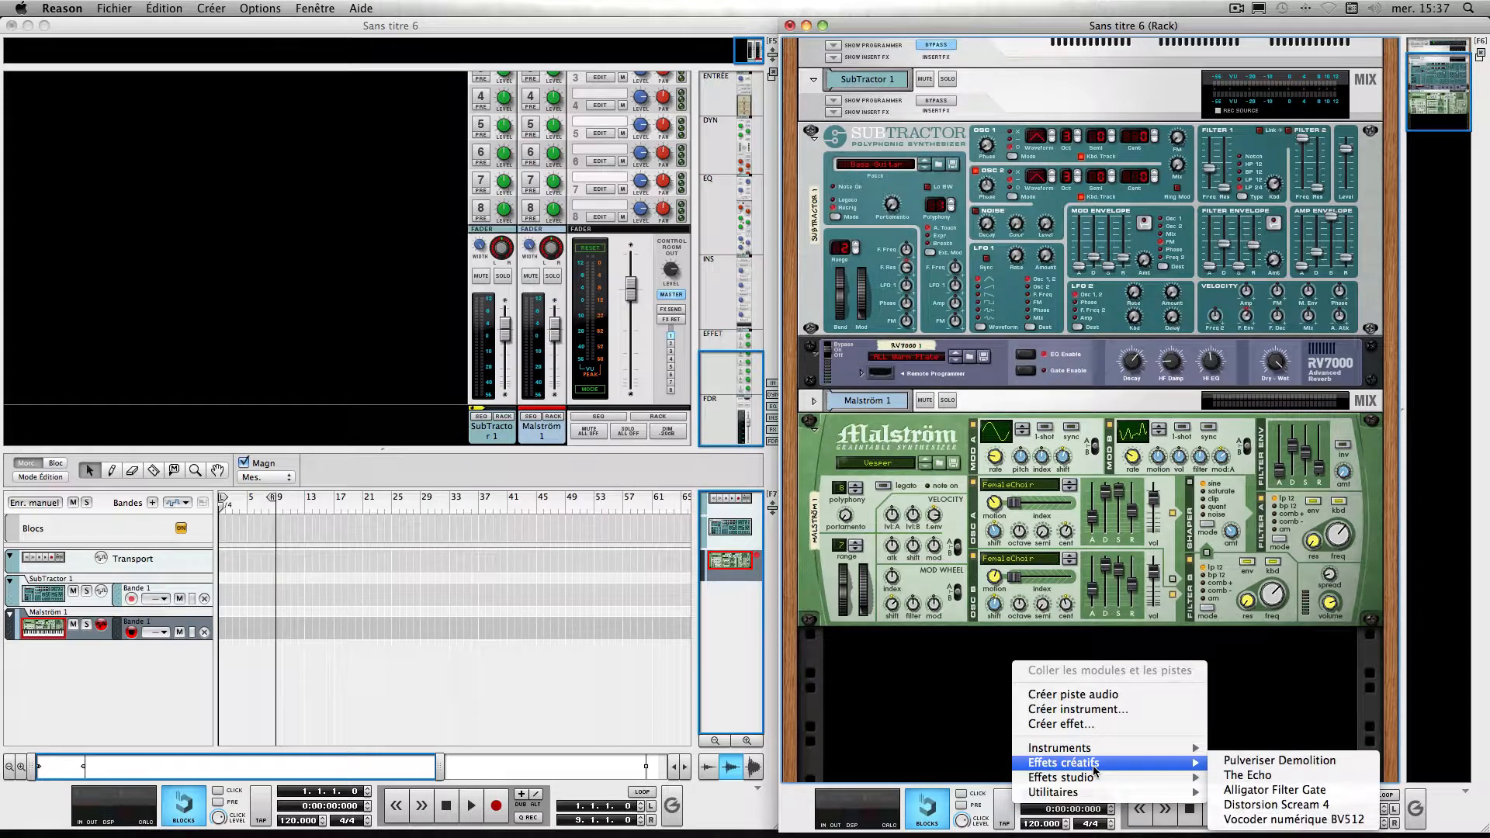
{"action": "left_click", "coordinate": [944, 723]}
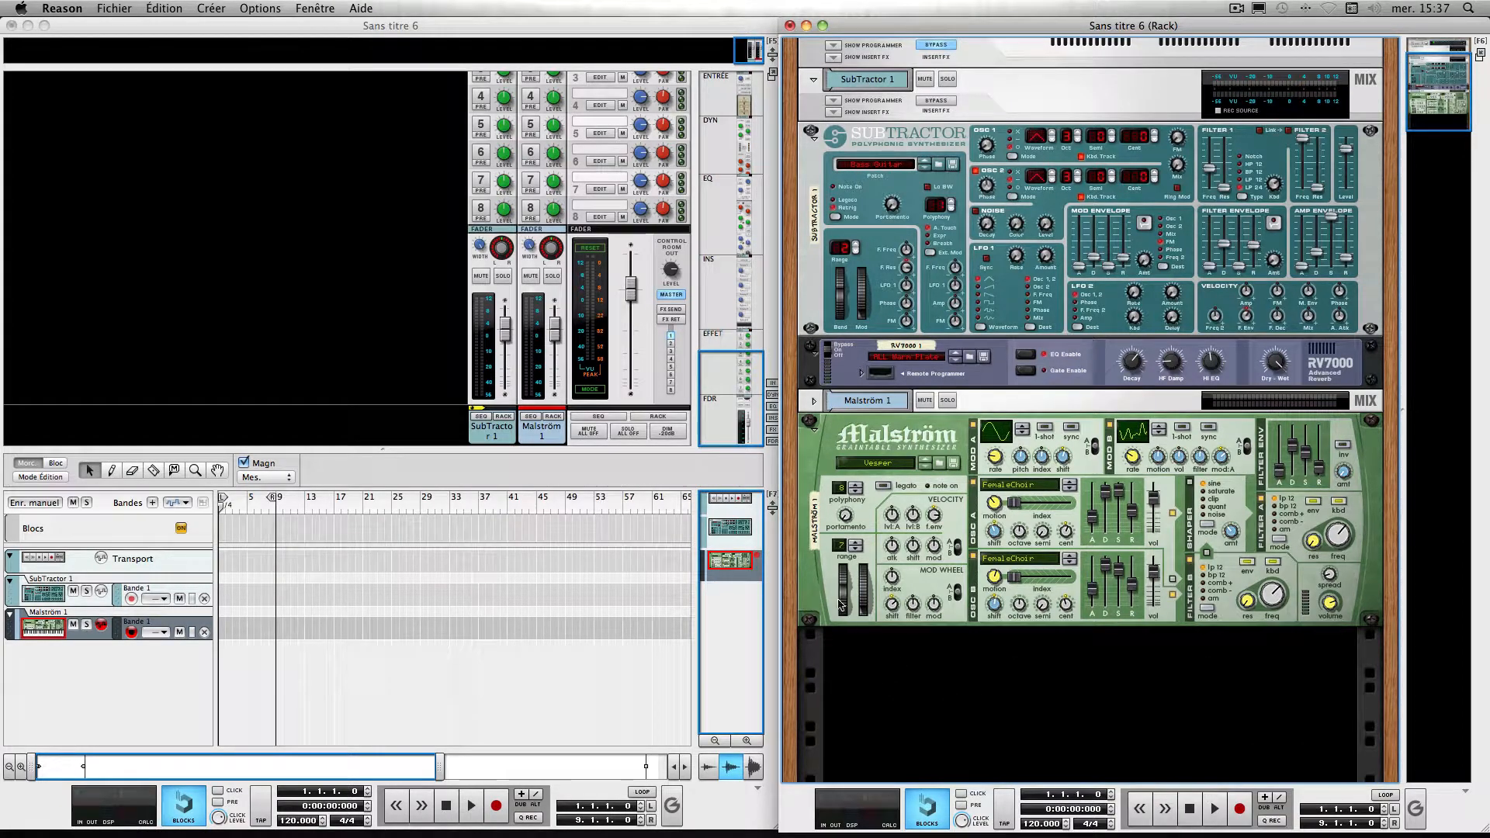
{"action": "right_click", "coordinate": [815, 578]}
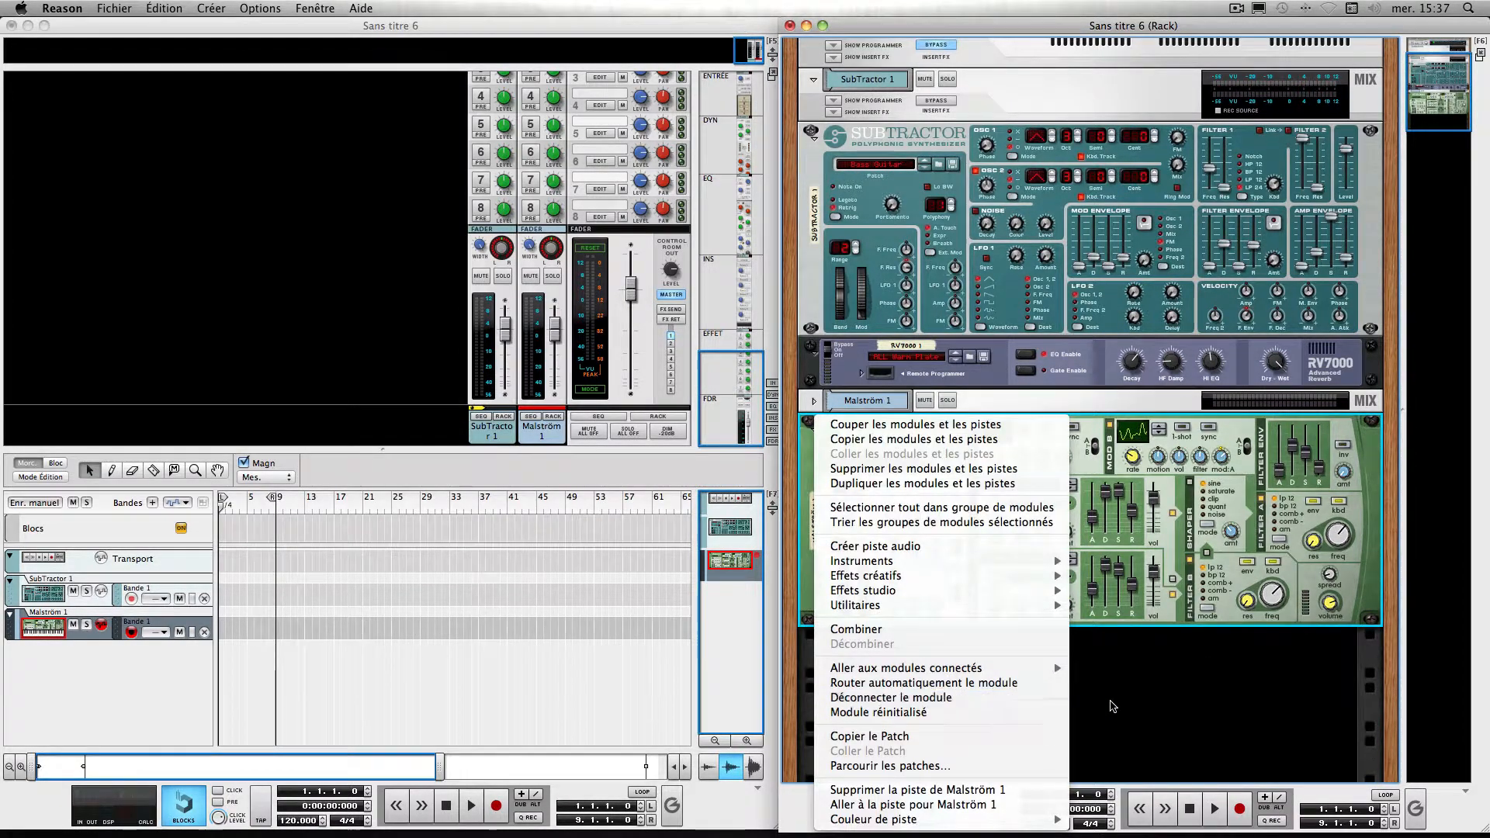
{"action": "left_click", "coordinate": [1081, 691]}
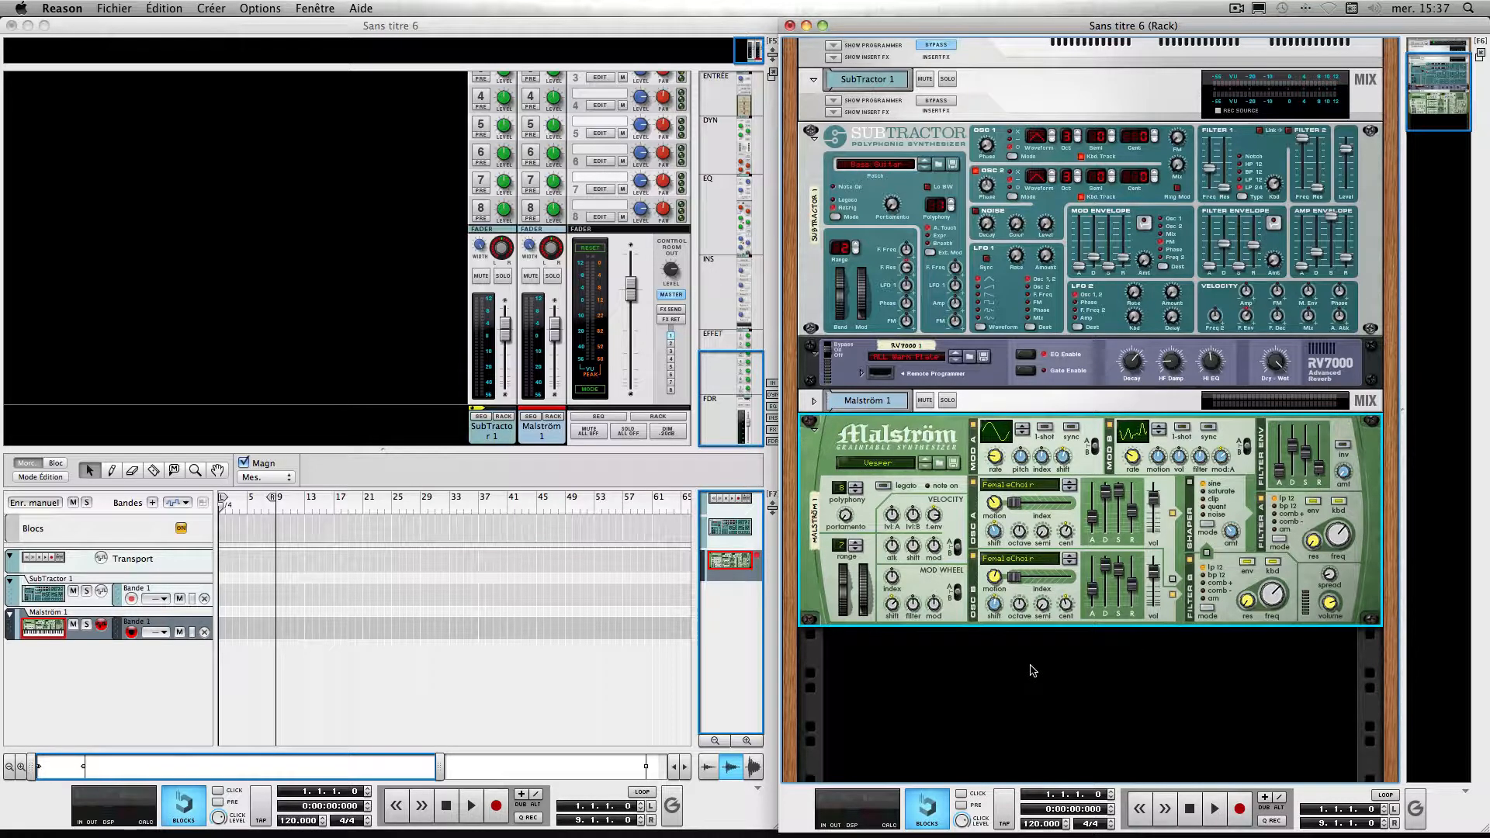
- Create a Phaser PH-90 studio effect below the Malström from the empty rack space's context commands
{"action": "left_click", "coordinate": [1092, 704]}
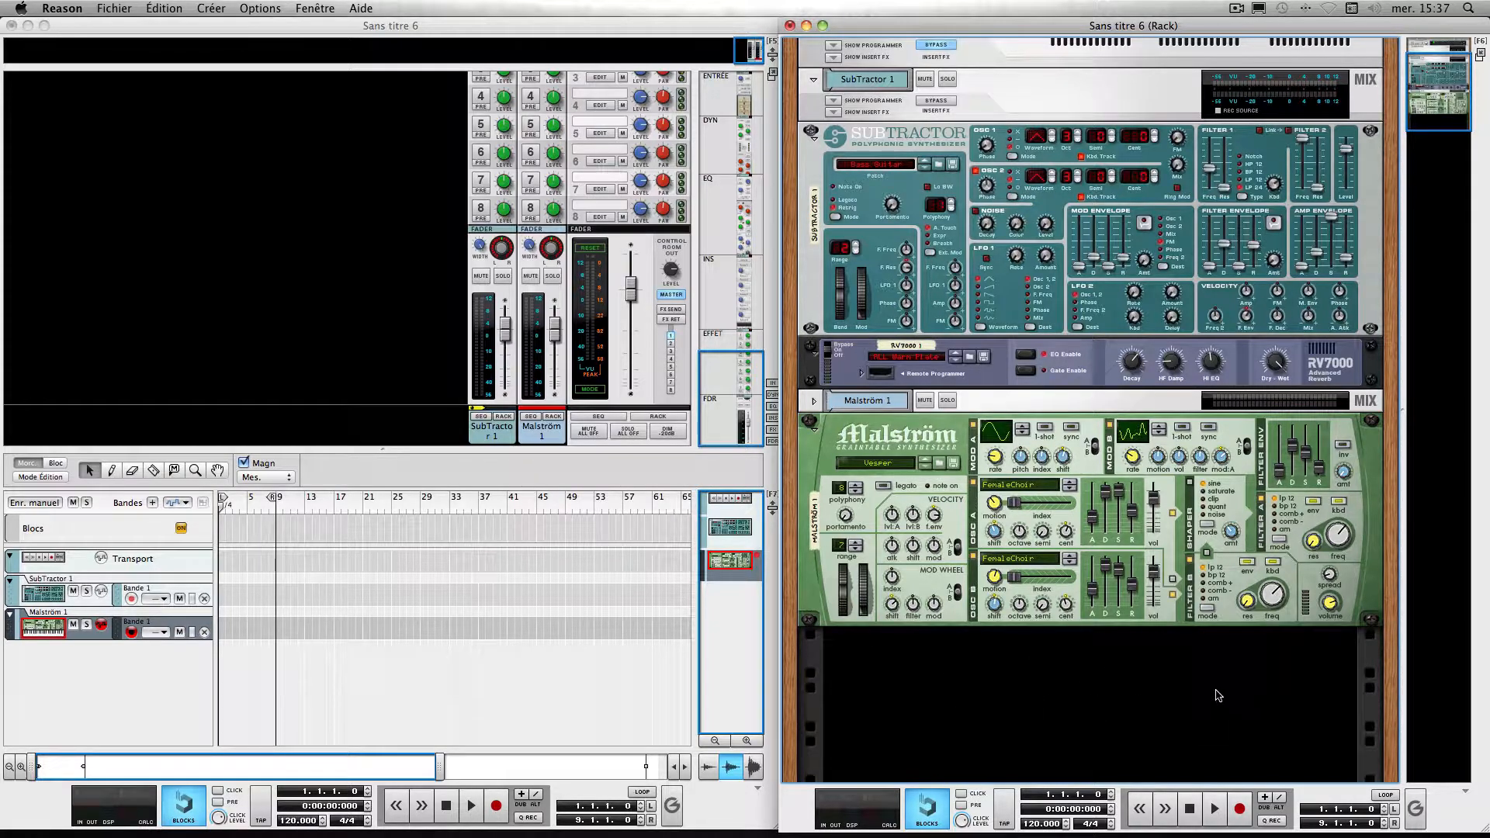
{"action": "right_click", "coordinate": [1147, 675]}
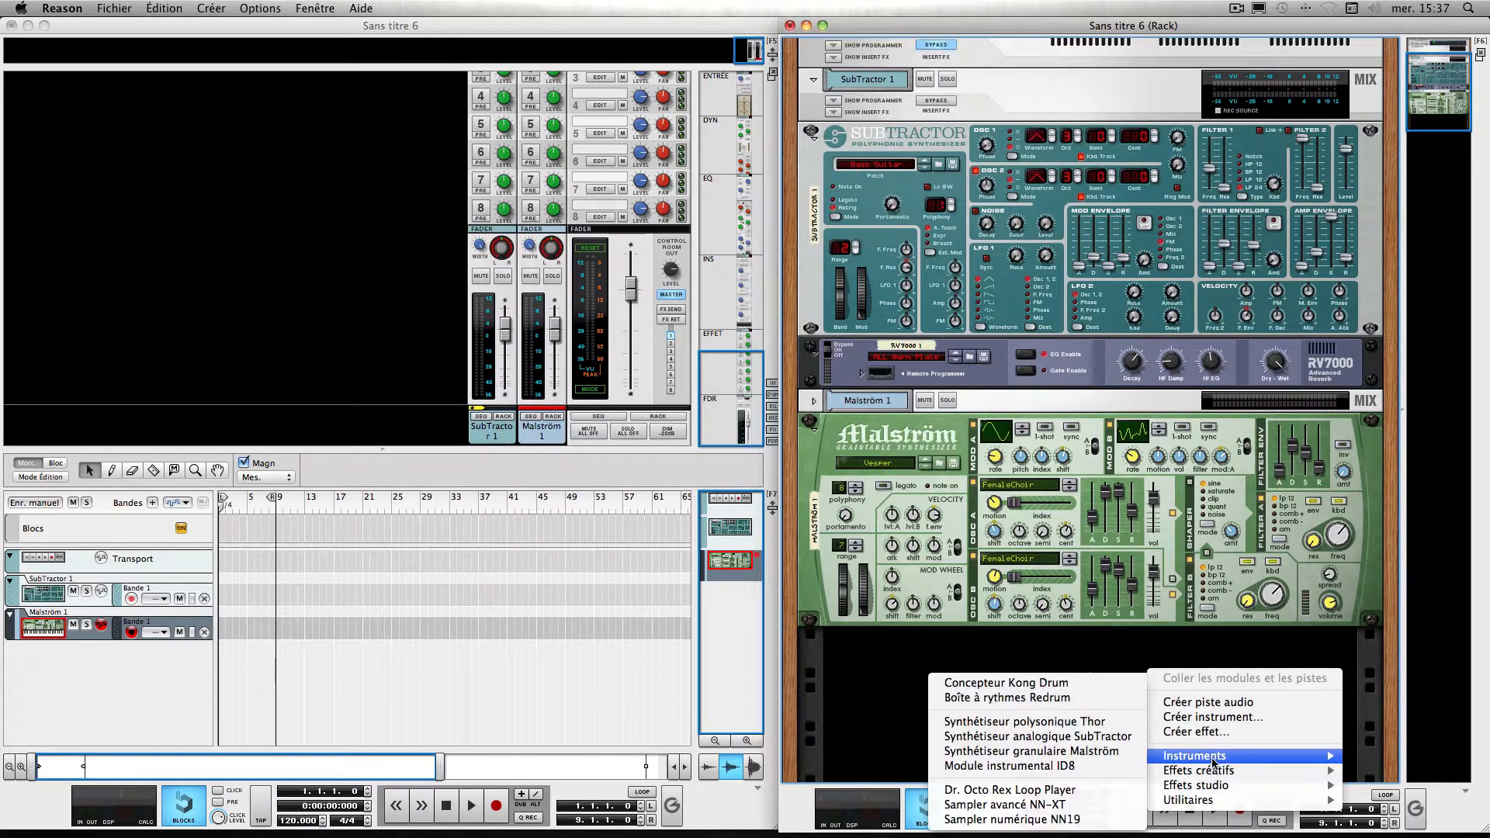
{"action": "mouse_move", "coordinate": [1214, 775]}
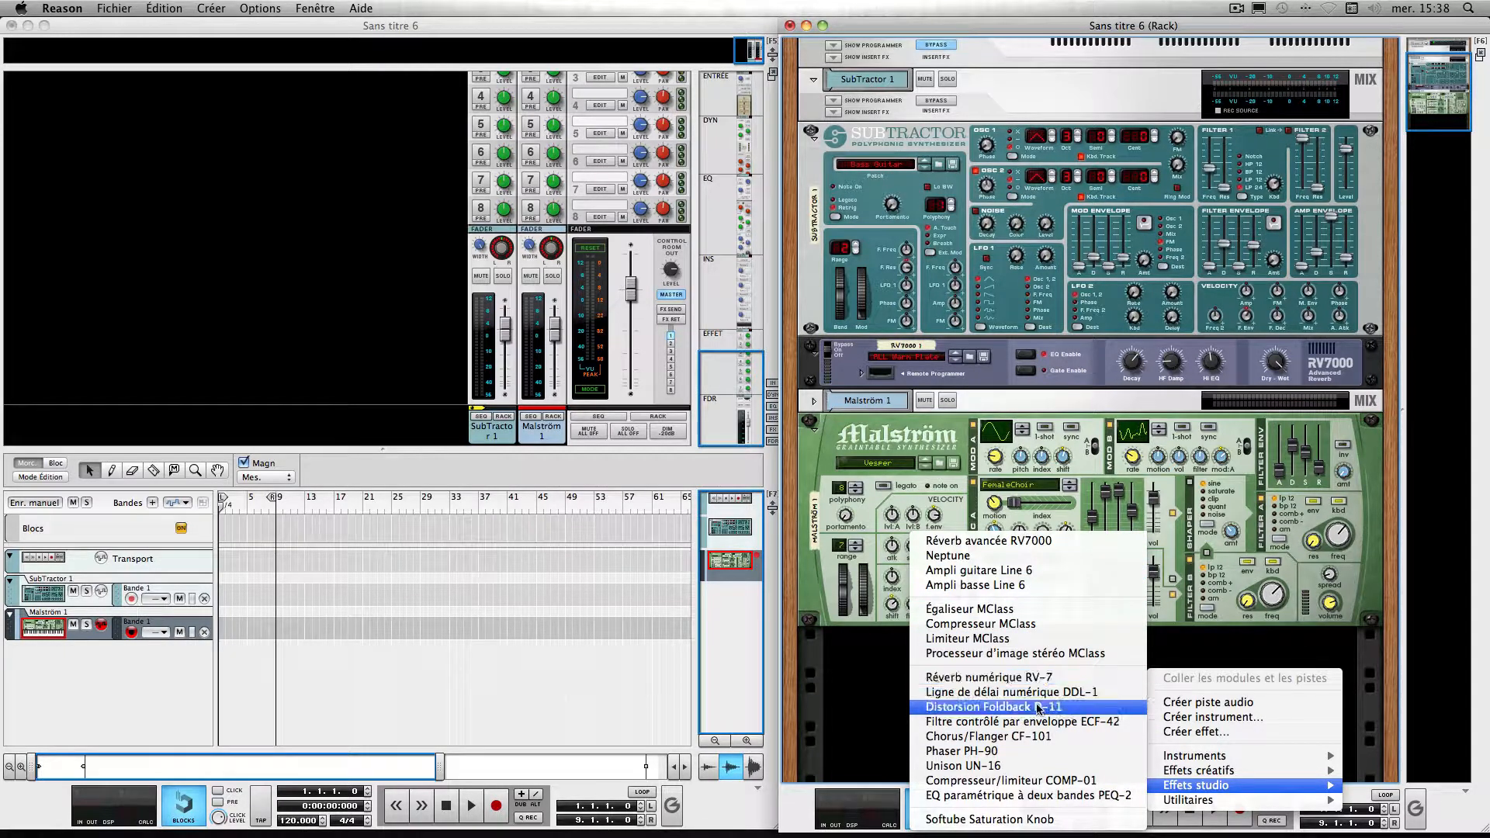
{"action": "left_click", "coordinate": [1026, 753]}
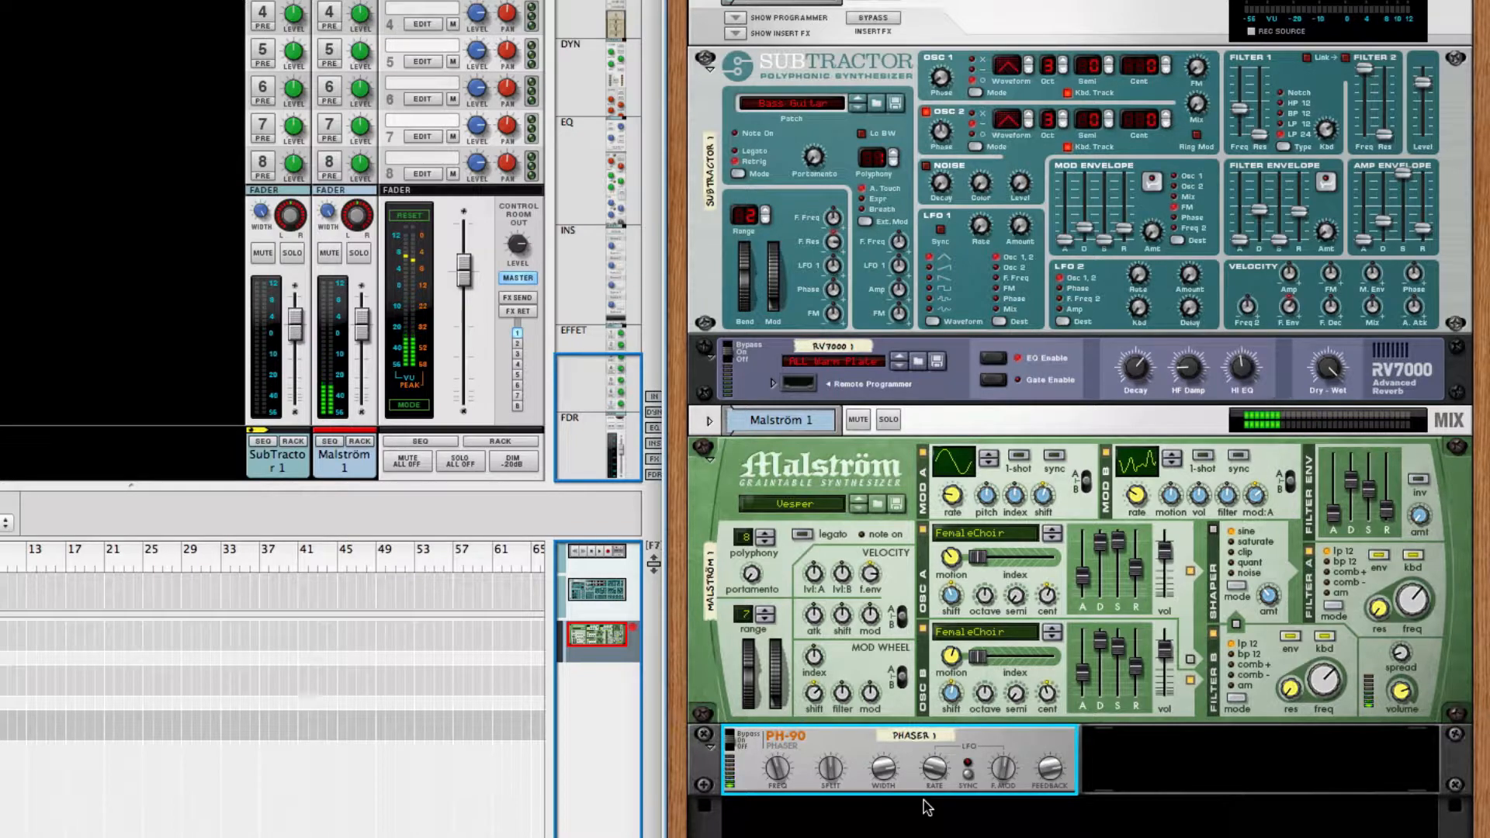
- Toggle the PH-90 phaser's bypass state to compare the Malström's sound with and without the effect
{"action": "left_click", "coordinate": [731, 734]}
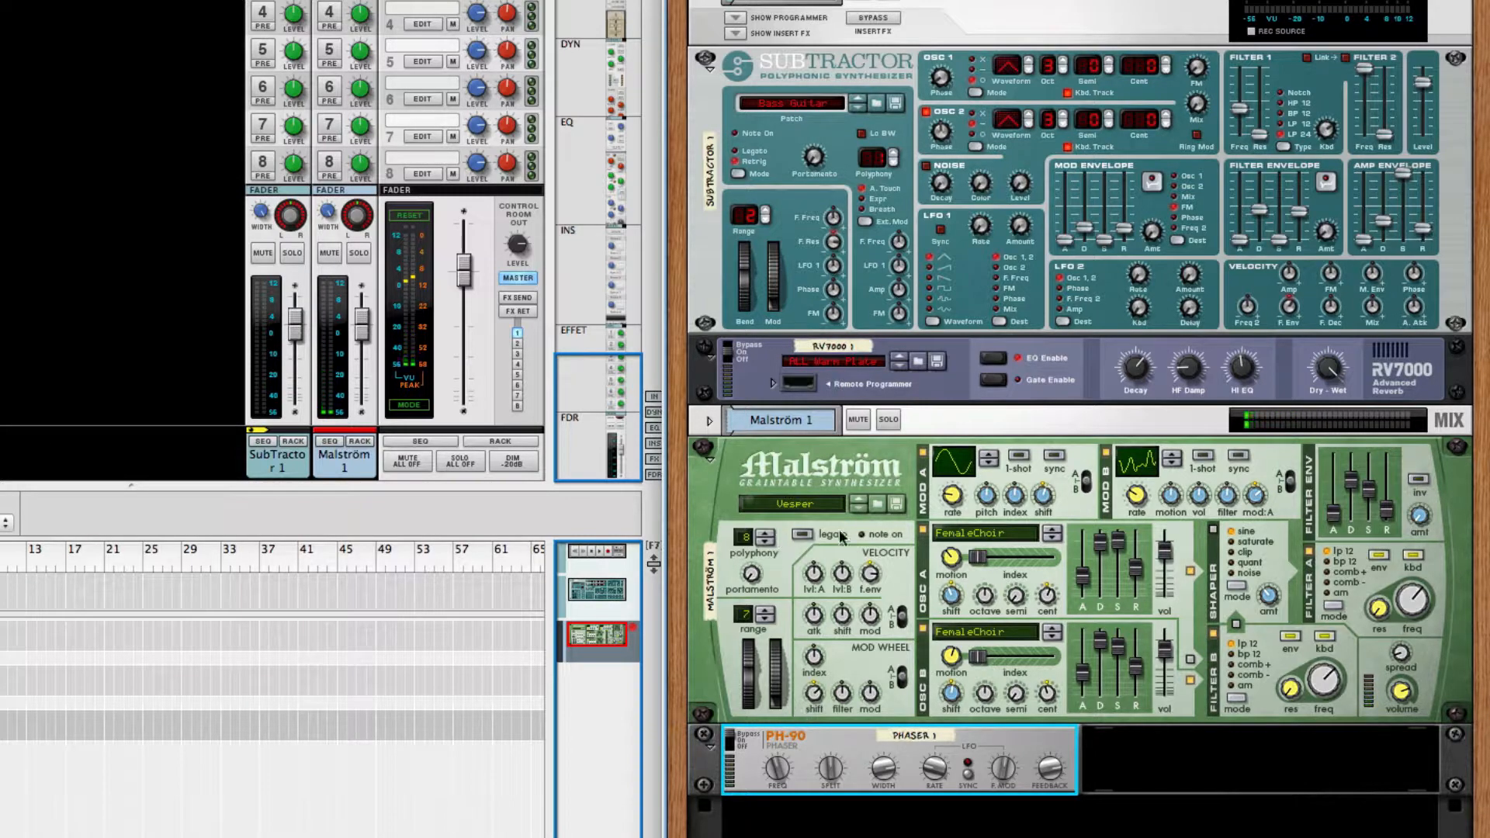
{"action": "scroll", "coordinate": [761, 770], "scroll_direction": "up", "scroll_amount": 1}
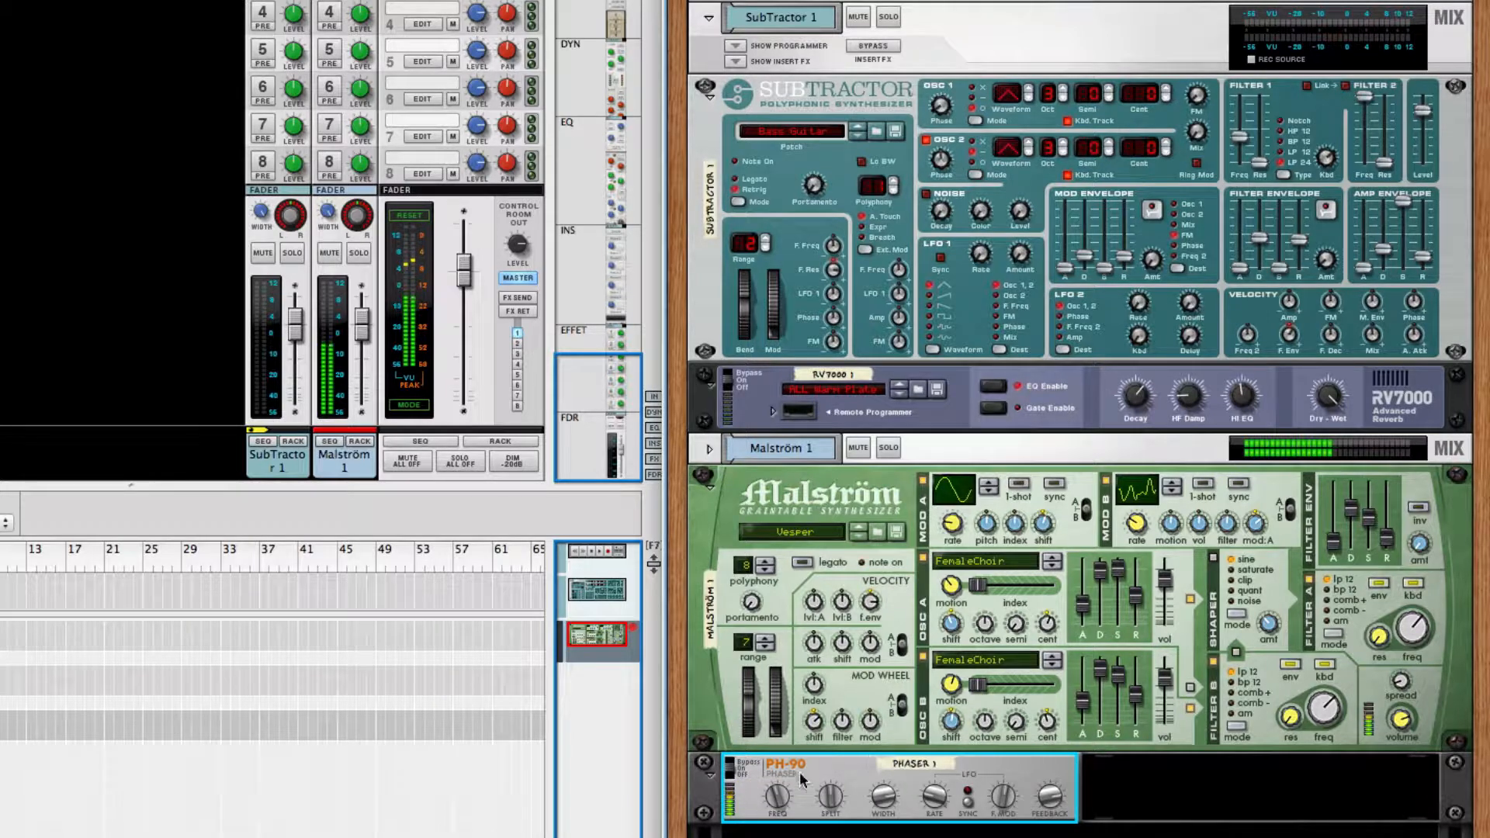
{"action": "left_click", "coordinate": [731, 774]}
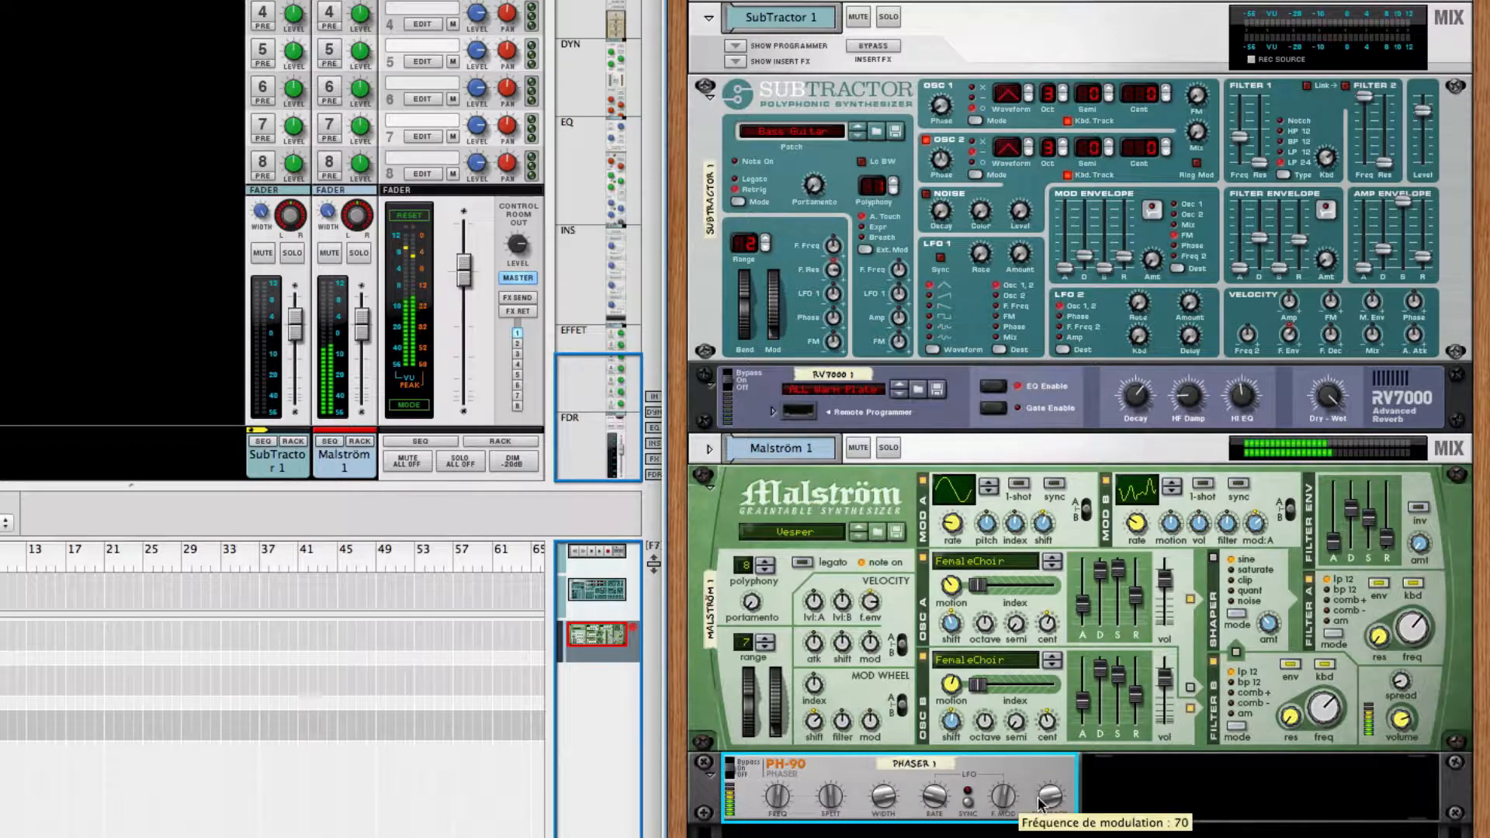
- Adjust the PH-90 phaser's modulation and examine the rear cable routing with the Malström mix channel unfolded
{"action": "left_click_drag", "start_coordinate": [1056, 791], "coordinate": [1044, 820]}
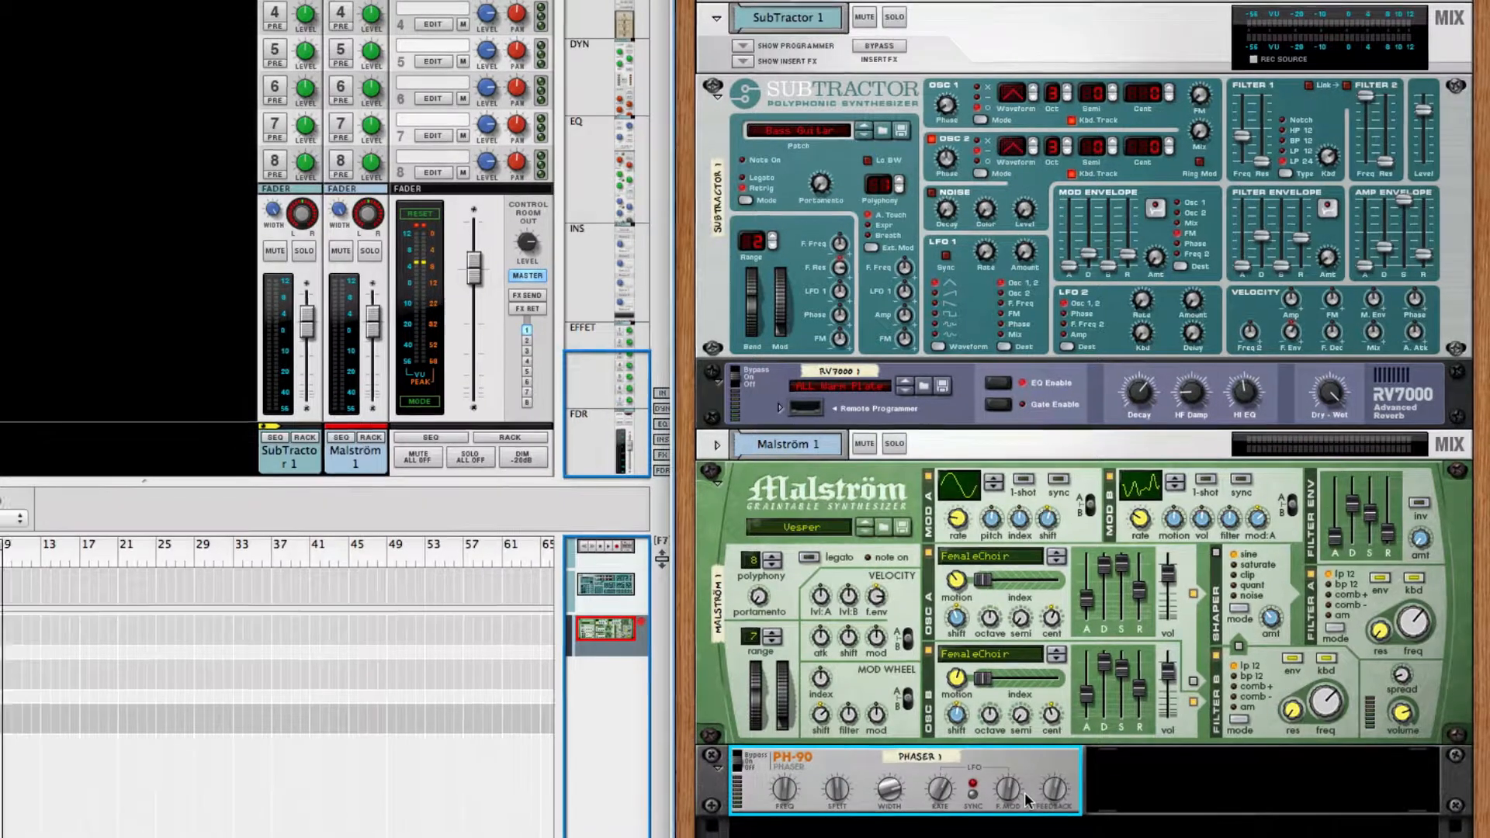
{"action": "key", "text": "Tab"}
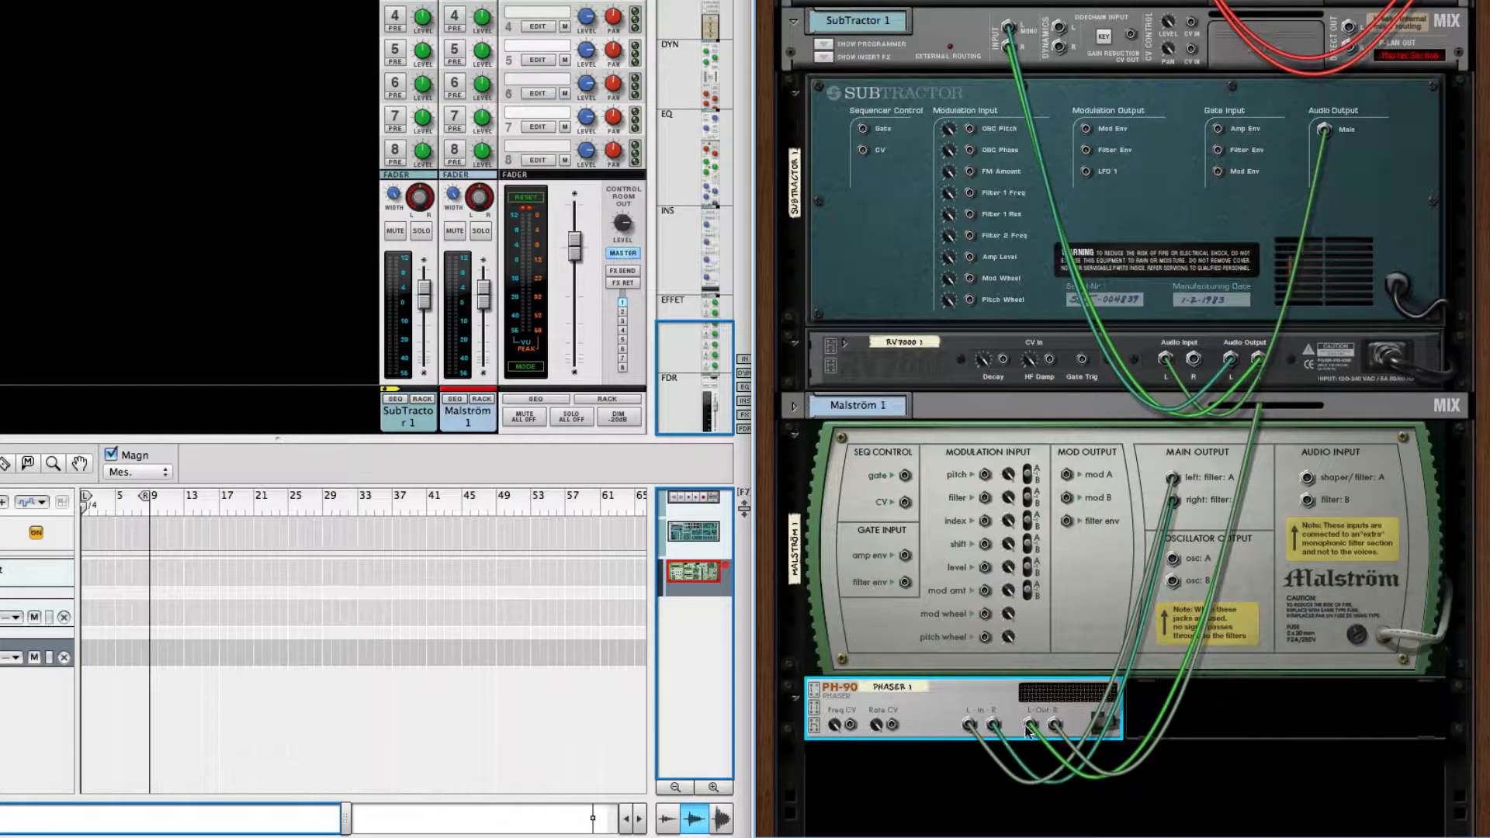
{"action": "left_click", "coordinate": [793, 407]}
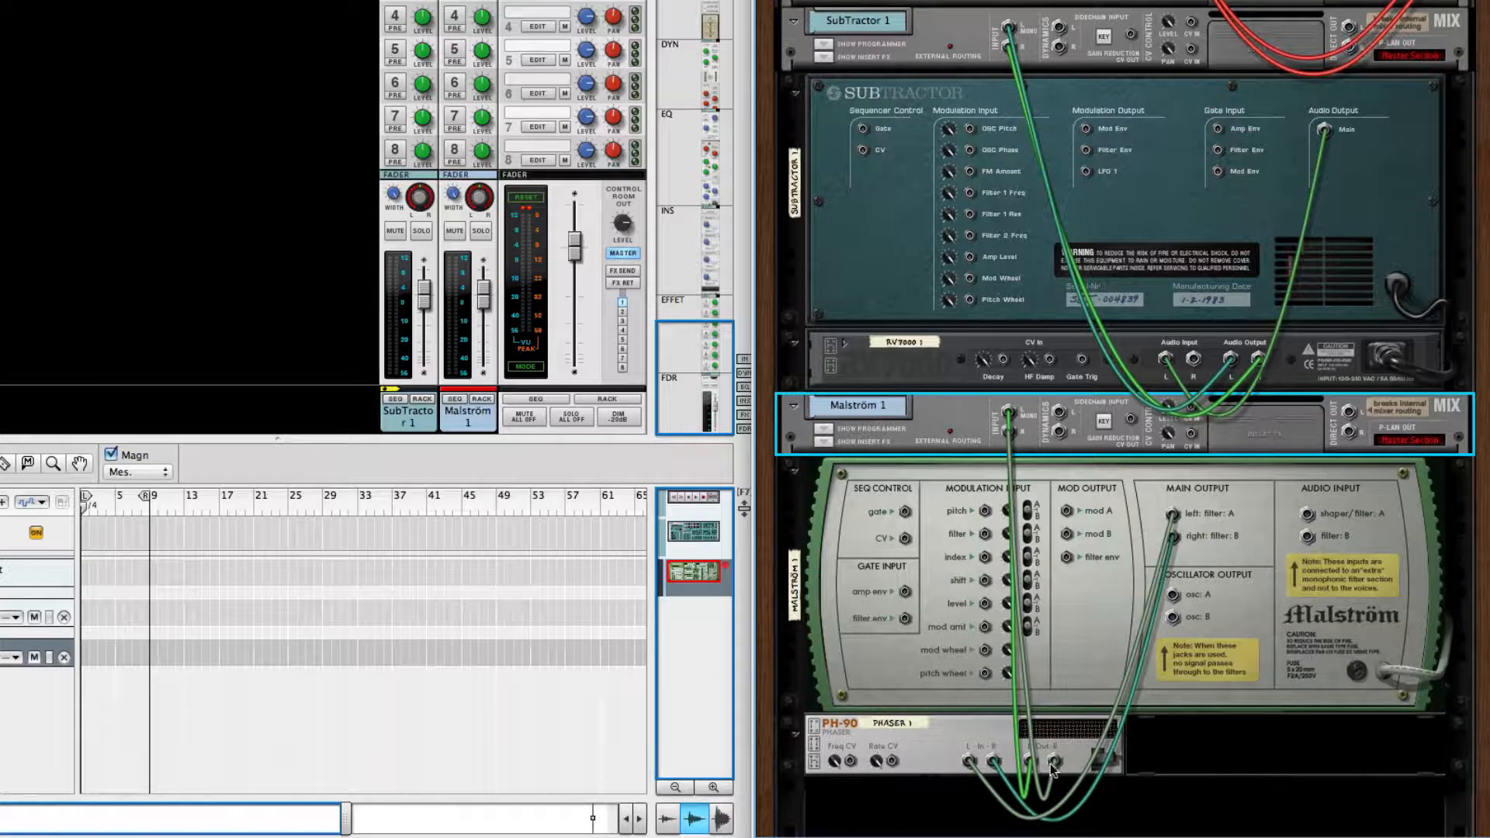
{"action": "key", "text": "Tab"}
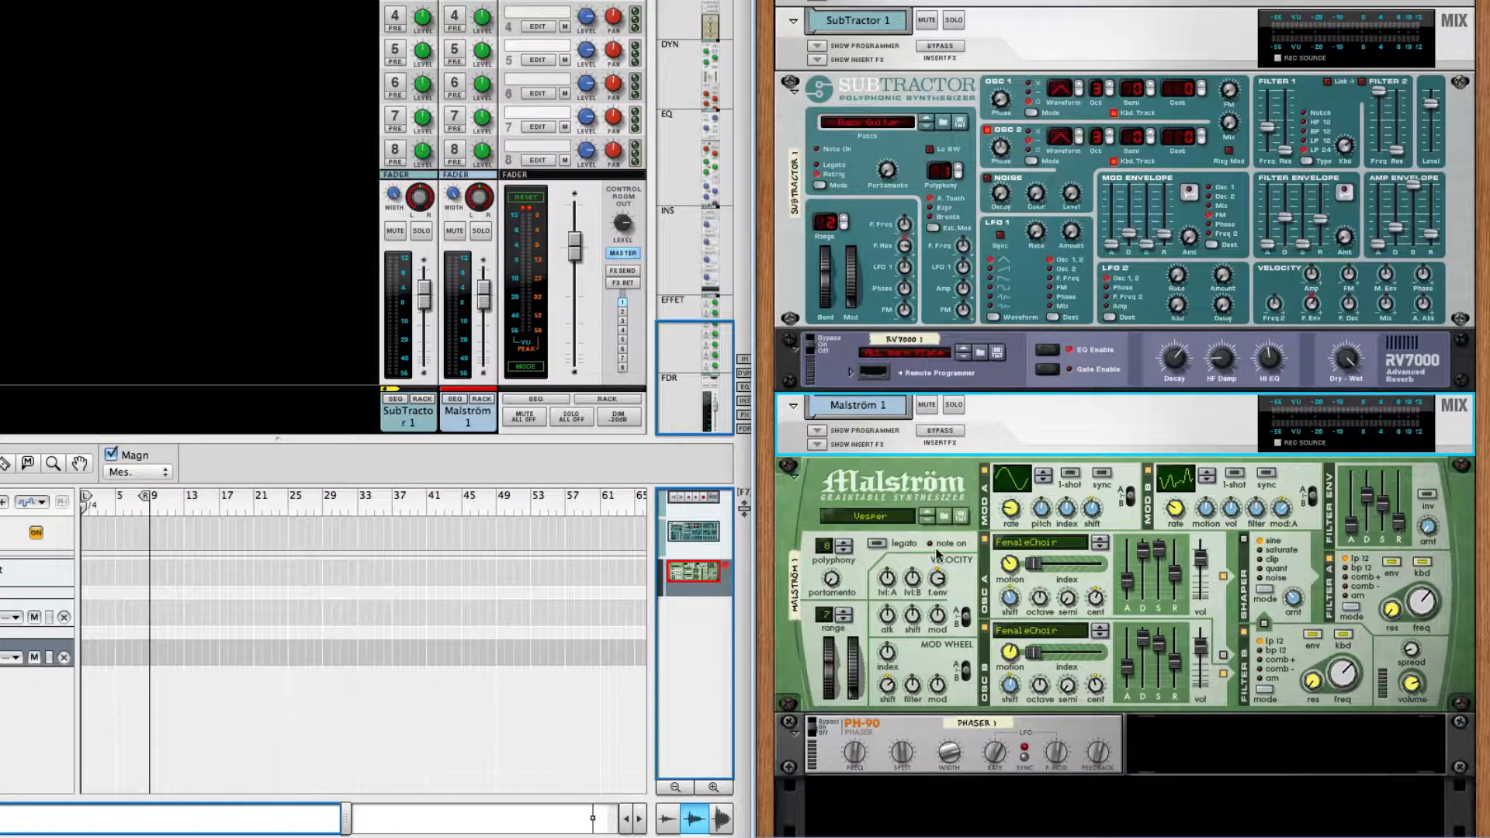
- Delete the PH-90 phaser below the Malström and create a fresh Phaser PH-90 studio effect from the empty rack space's context commands
{"action": "left_click", "coordinate": [1074, 733]}
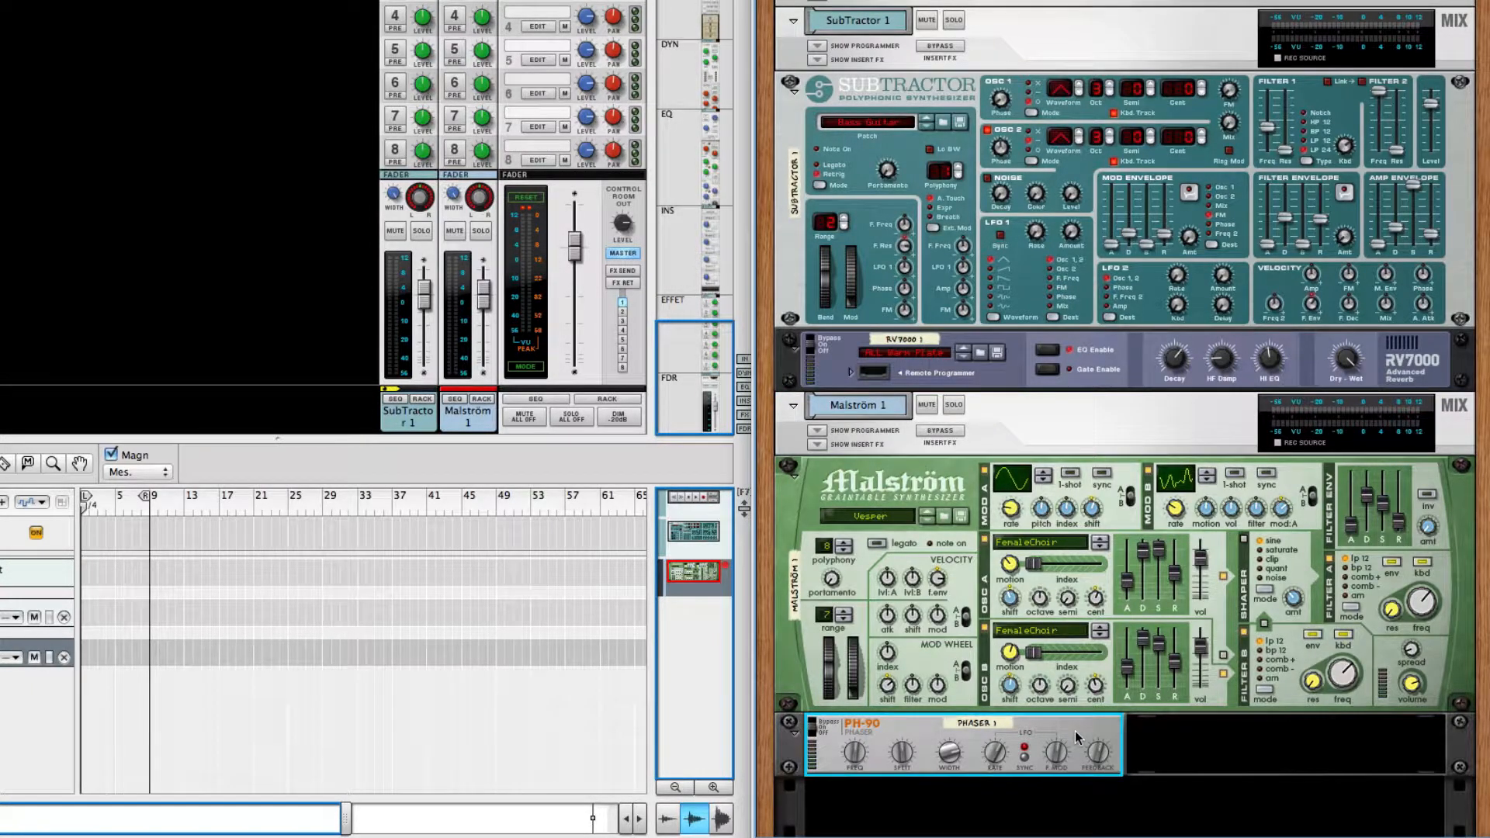
{"action": "key", "text": "Delete"}
{"action": "key", "text": "Return"}
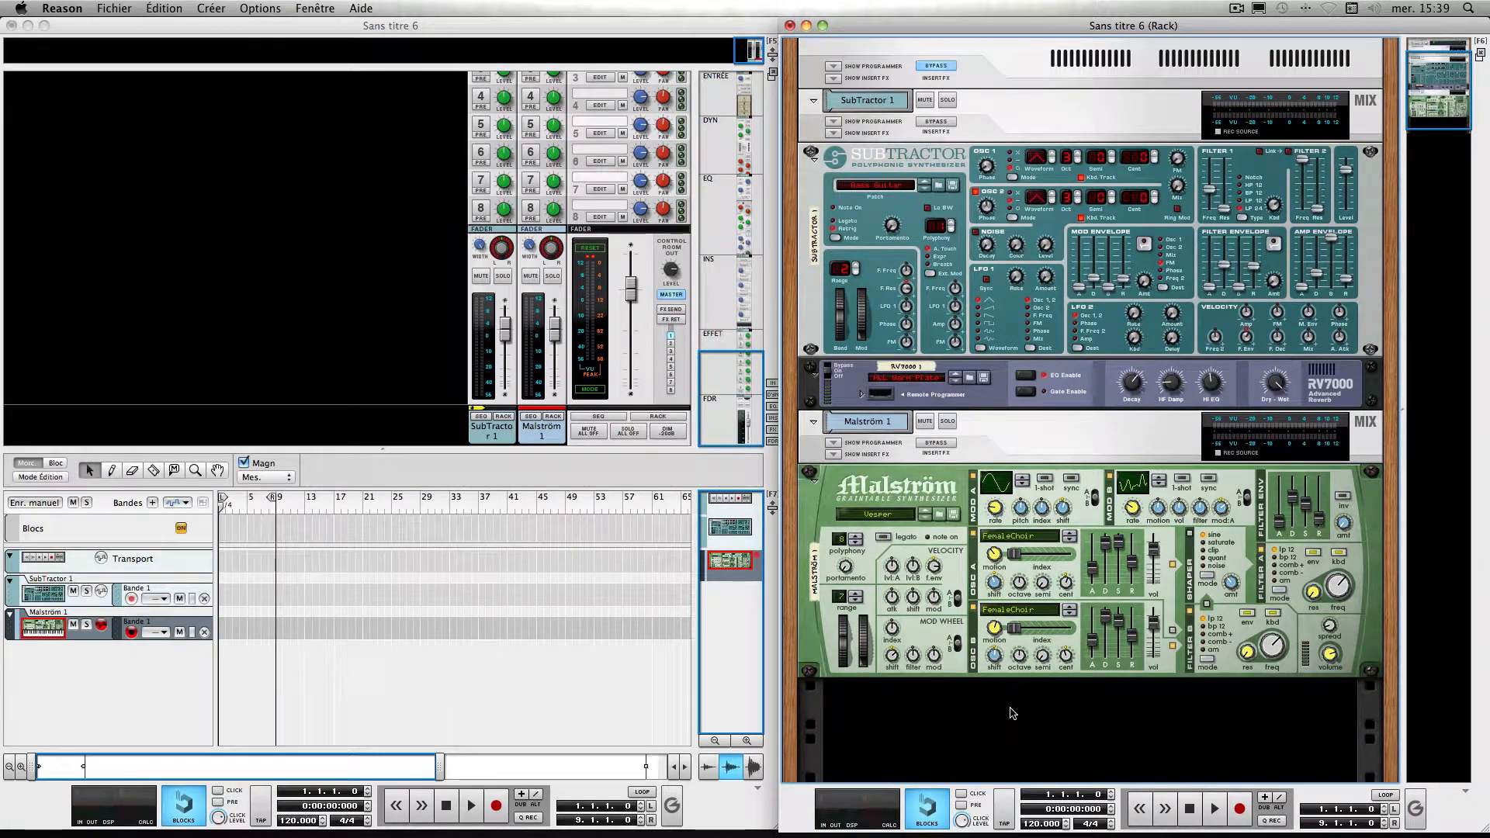
{"action": "right_click", "coordinate": [1011, 707]}
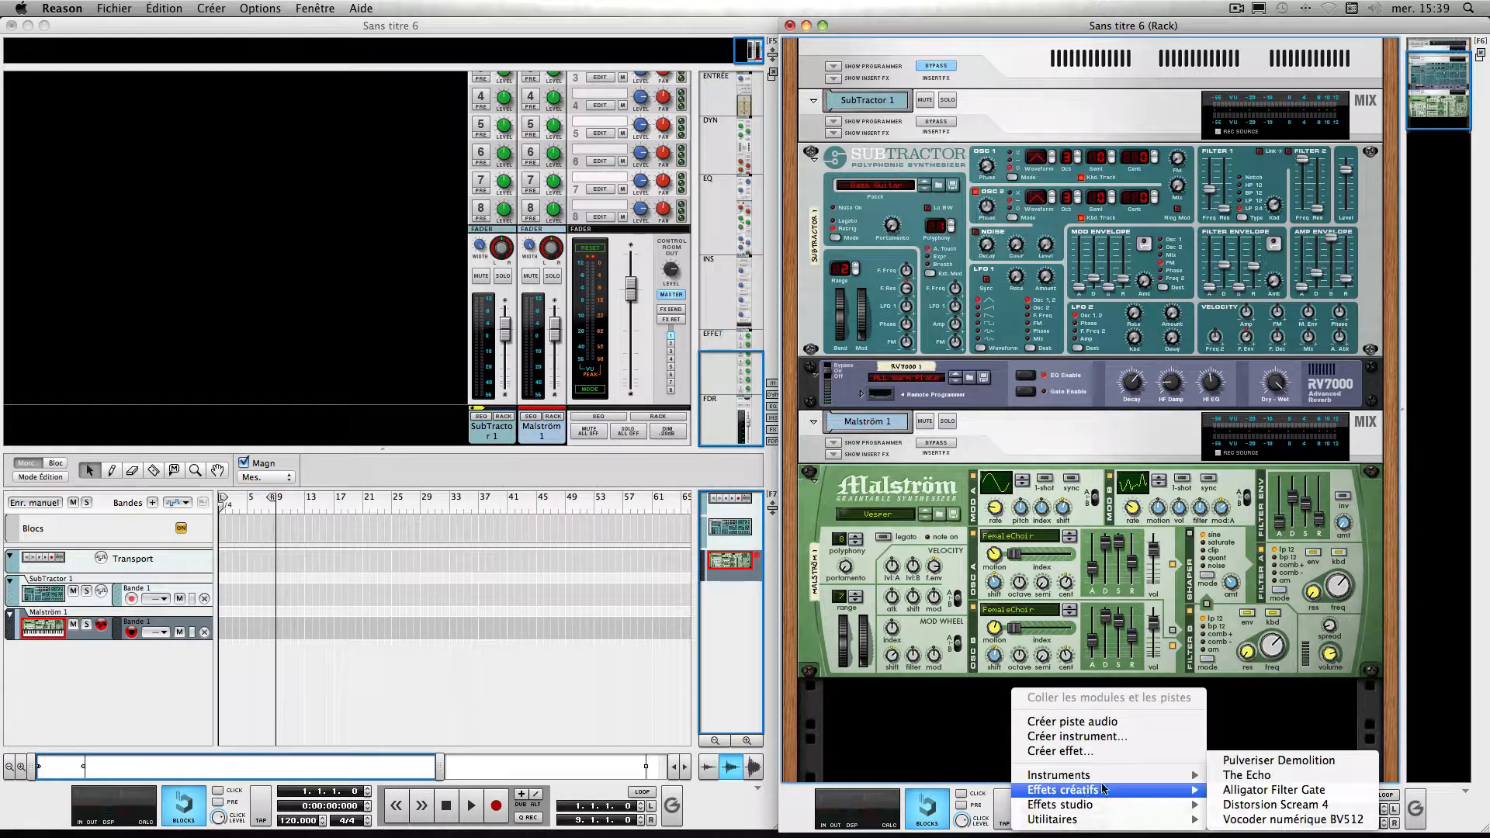
{"action": "mouse_move", "coordinate": [1168, 807]}
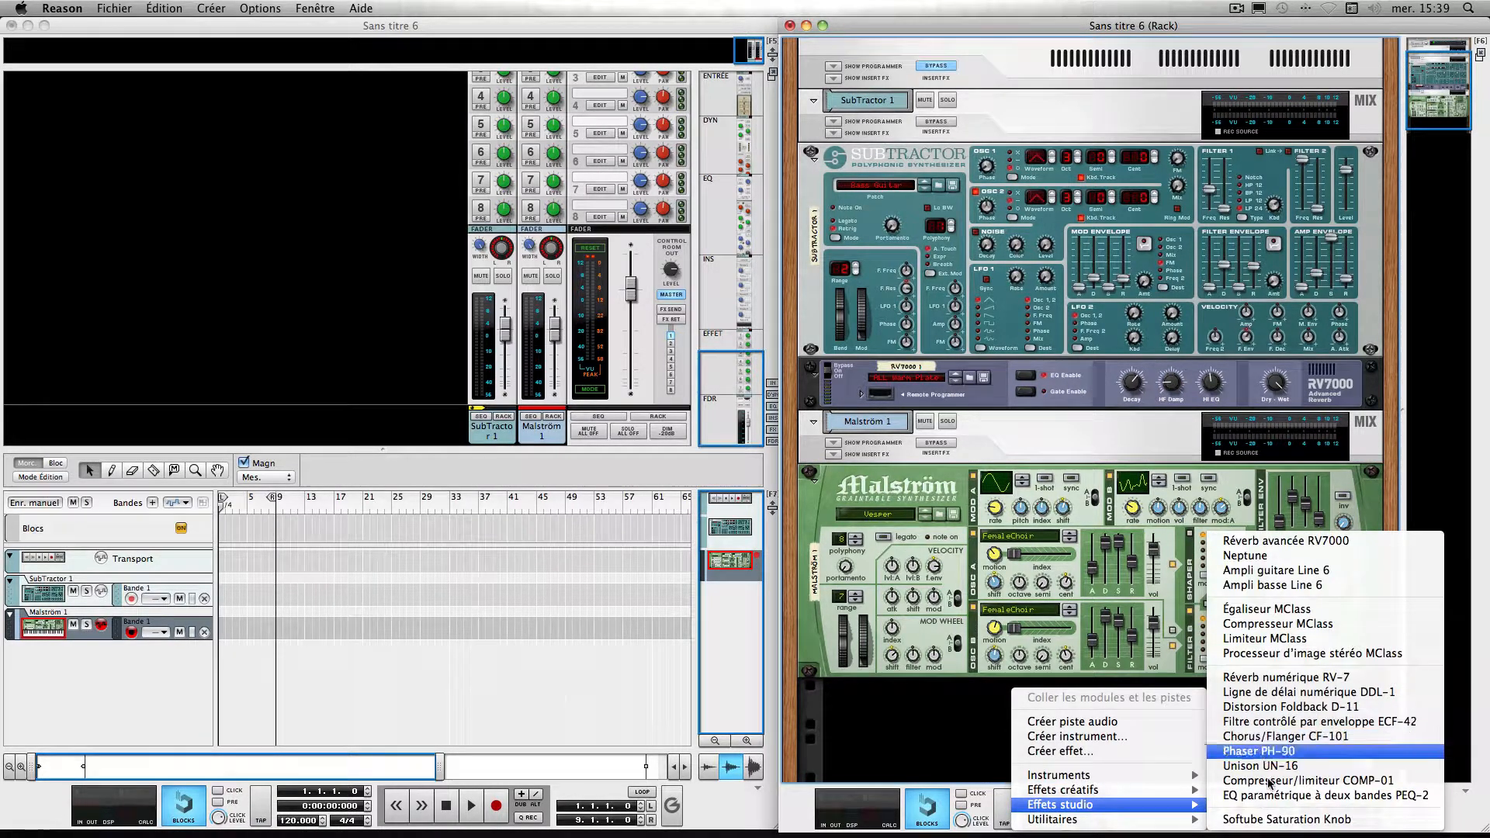
{"action": "left_click", "coordinate": [1256, 751]}
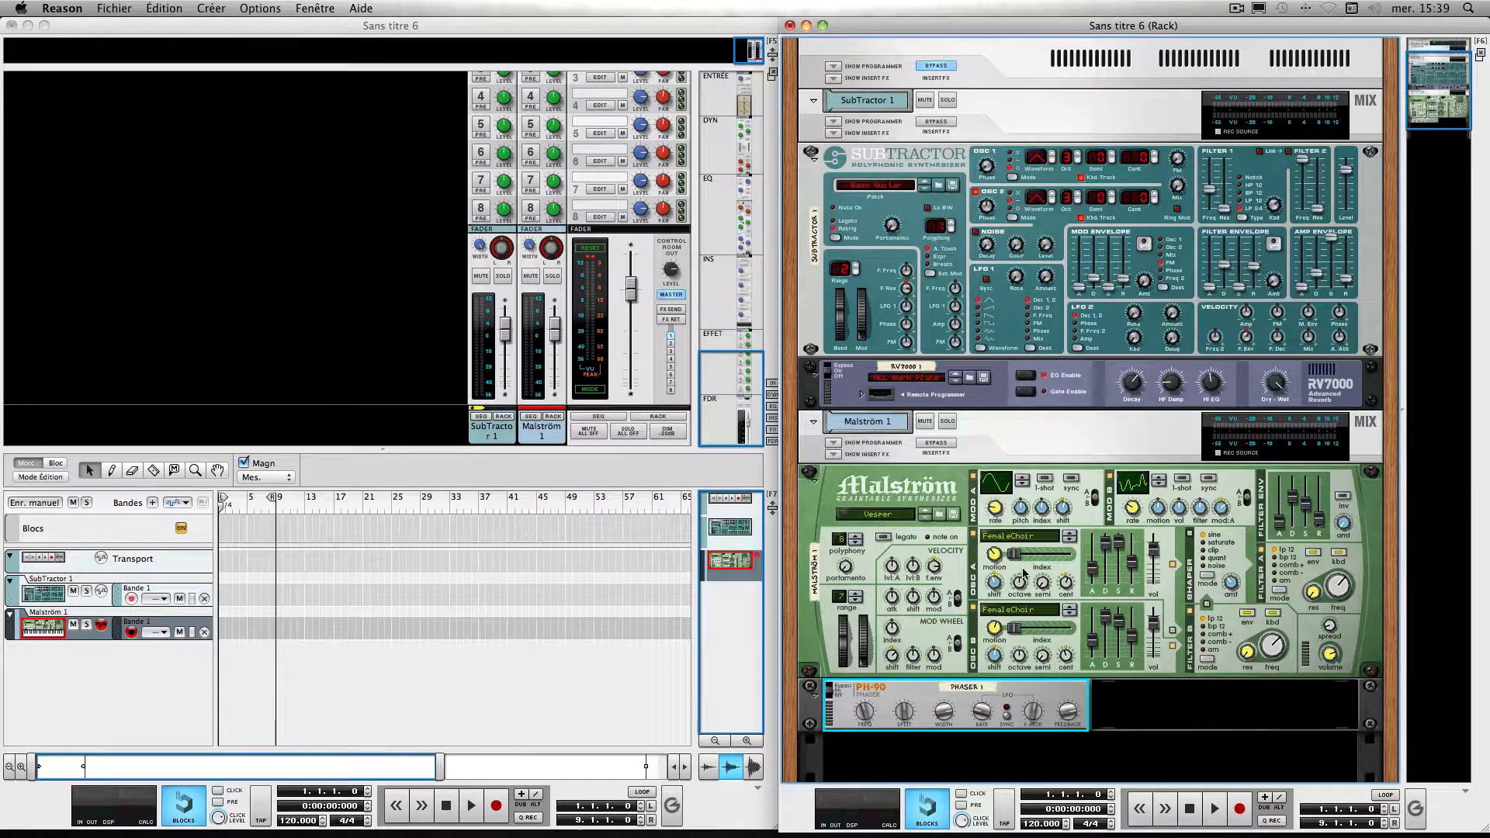
- Examine the PH-90's automatic cabling on the rear of the rack, return to the front and delete the phaser
{"action": "key", "text": "Tab"}
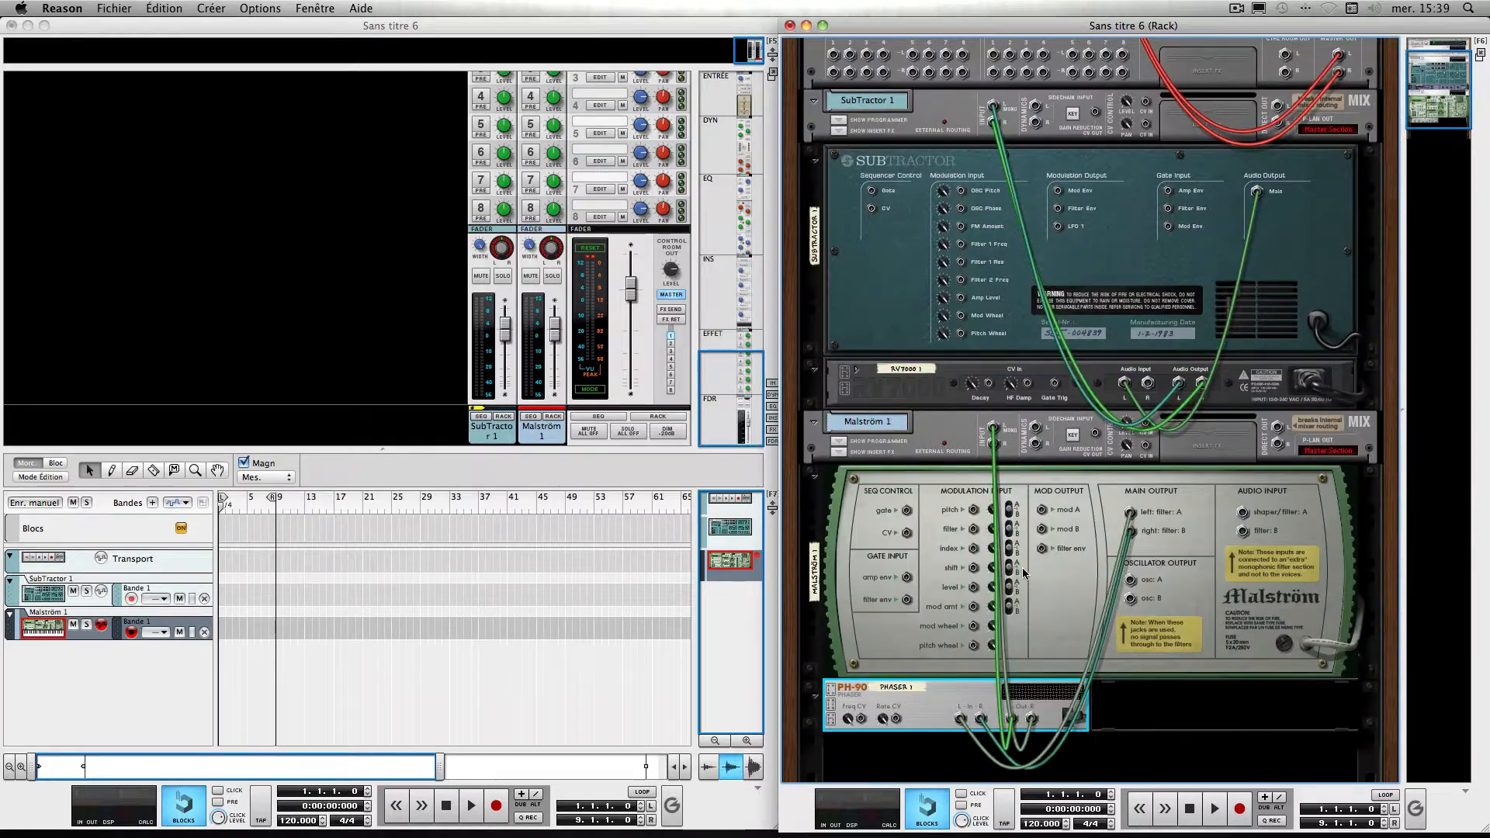
{"action": "key", "text": "Tab"}
{"action": "key", "text": "Tab"}
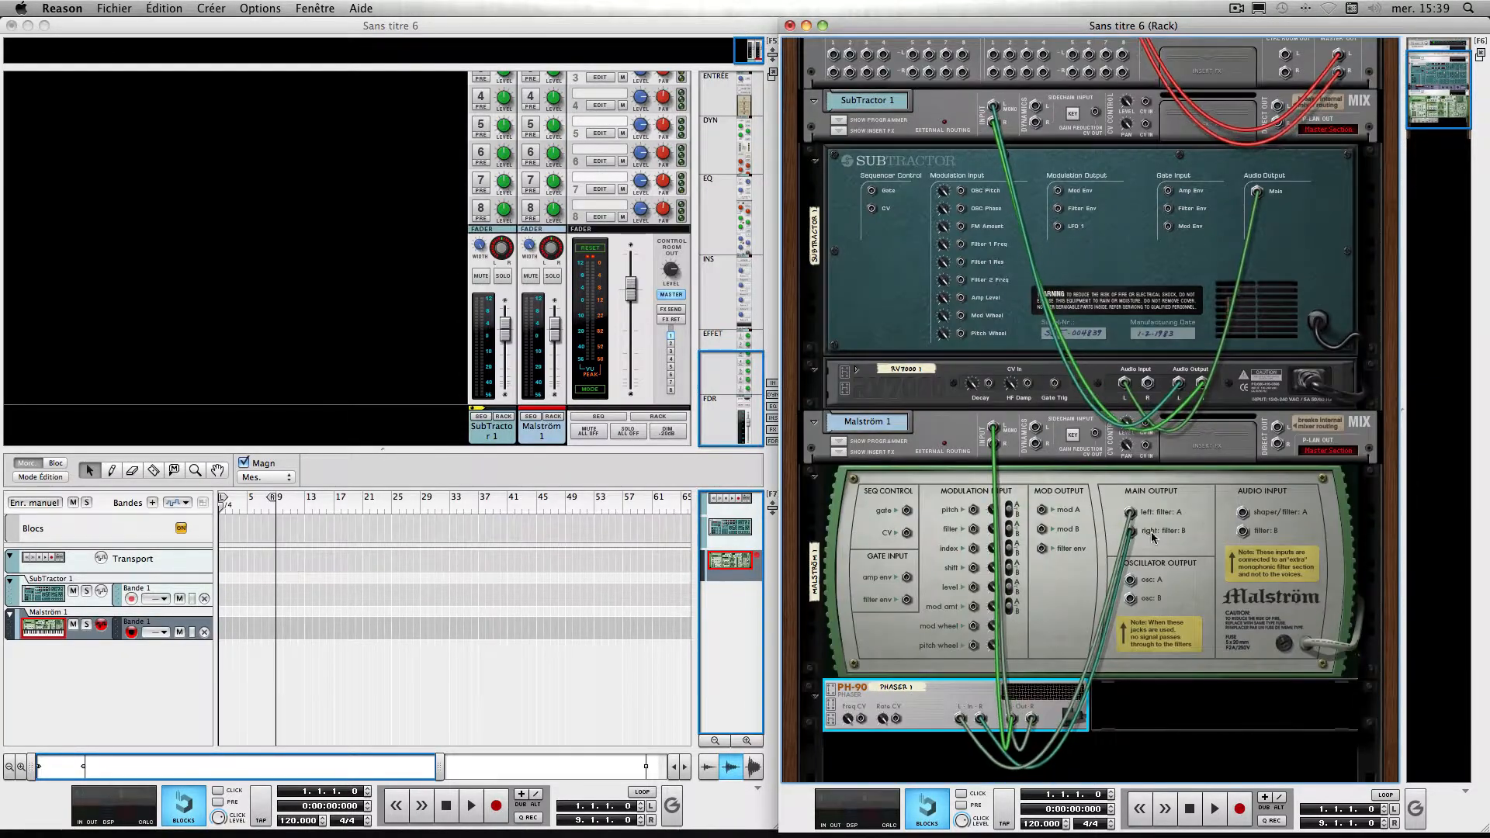
{"action": "key", "text": "Tab"}
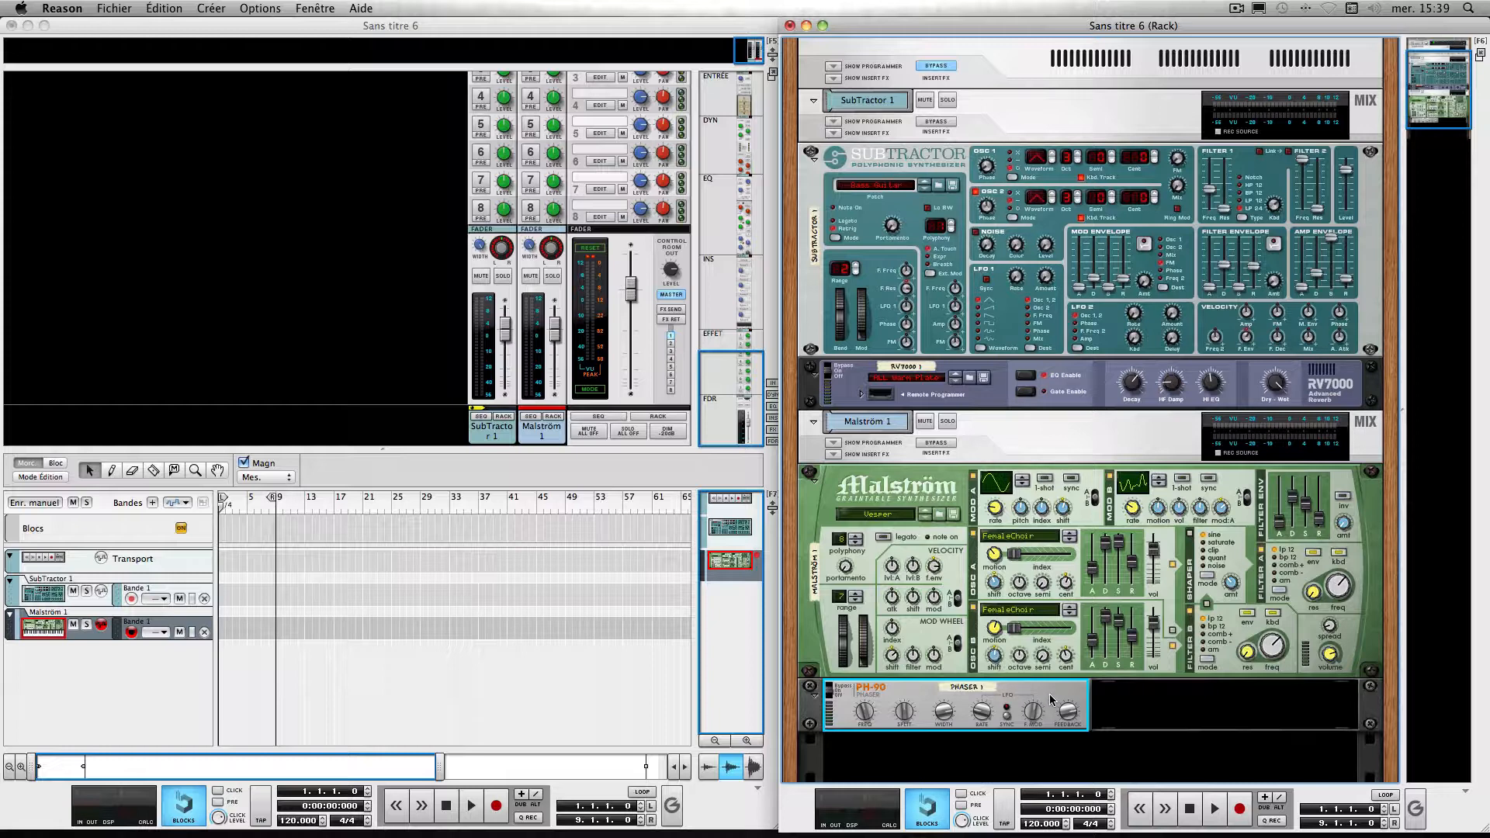
{"action": "key", "text": "Delete"}
{"action": "key", "text": "Return"}
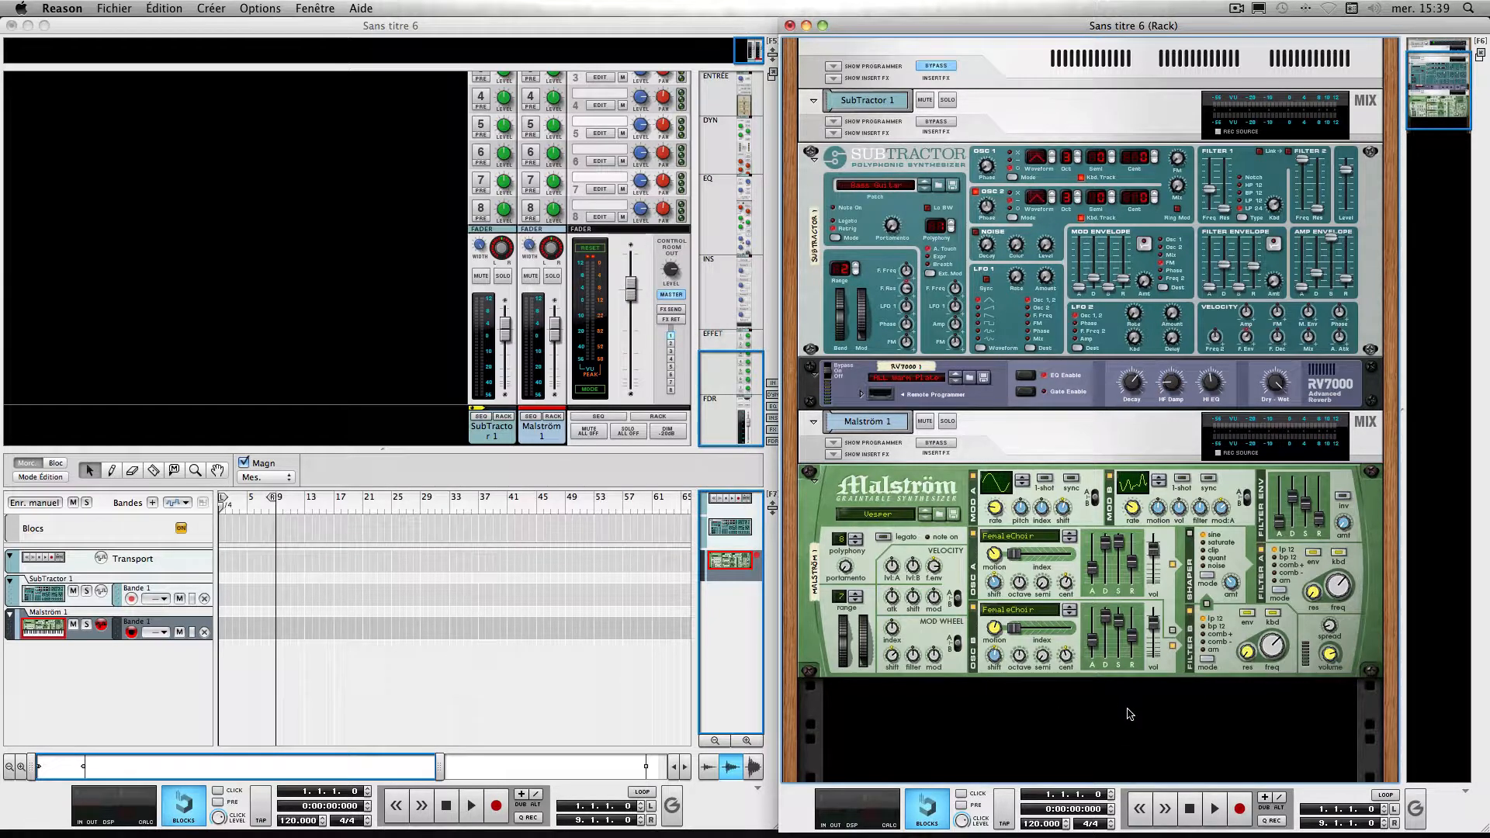
- Try creating a Phaser PH-90 from the empty rack space's context commands with the RV7000 selected, and delete it again
{"action": "left_click", "coordinate": [1012, 328]}
{"action": "left_click", "coordinate": [1061, 394]}
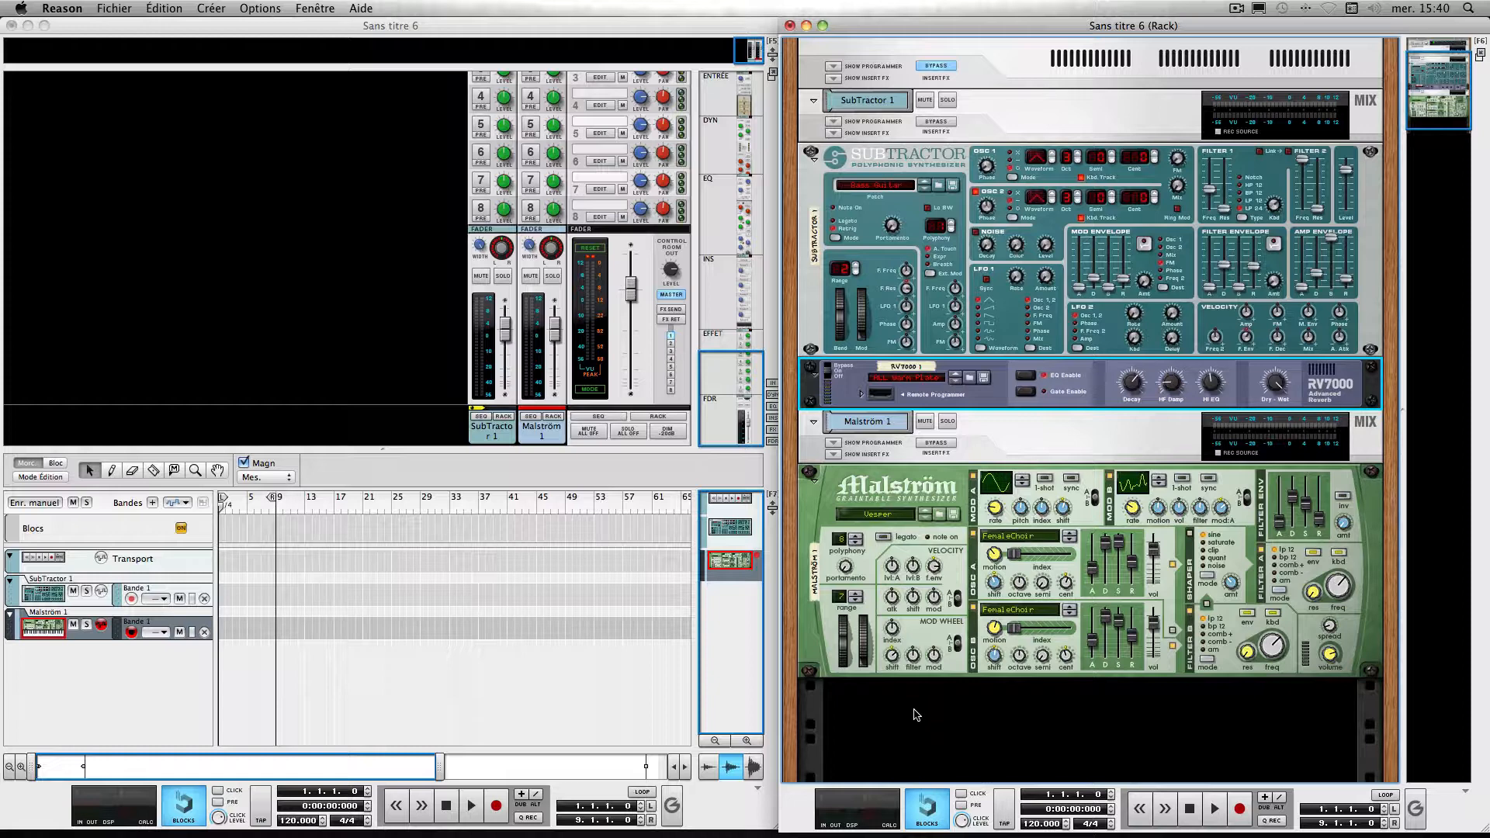
{"action": "right_click", "coordinate": [917, 715]}
{"action": "mouse_move", "coordinate": [999, 808]}
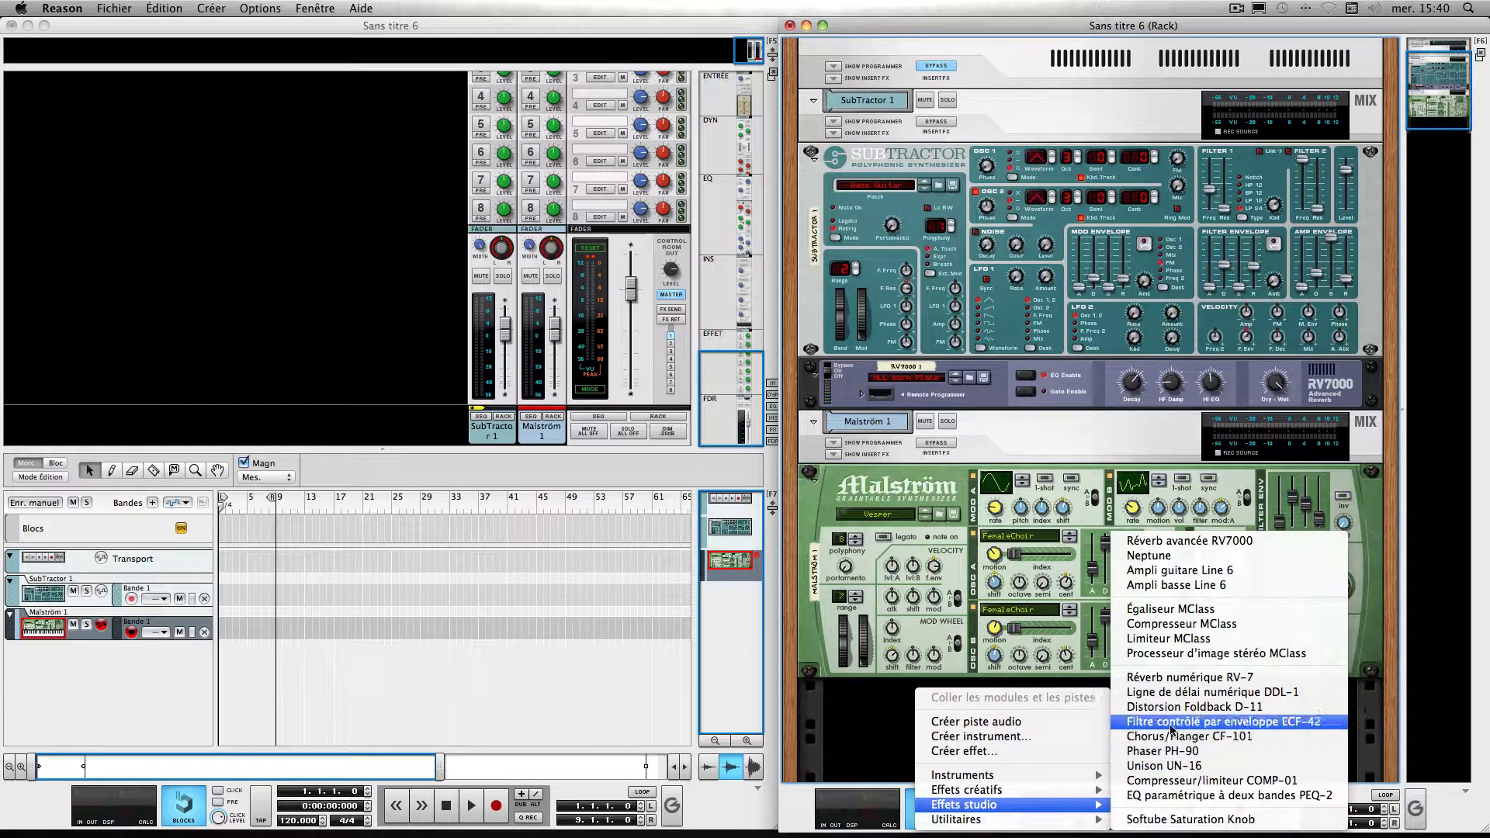
{"action": "left_click", "coordinate": [1179, 752]}
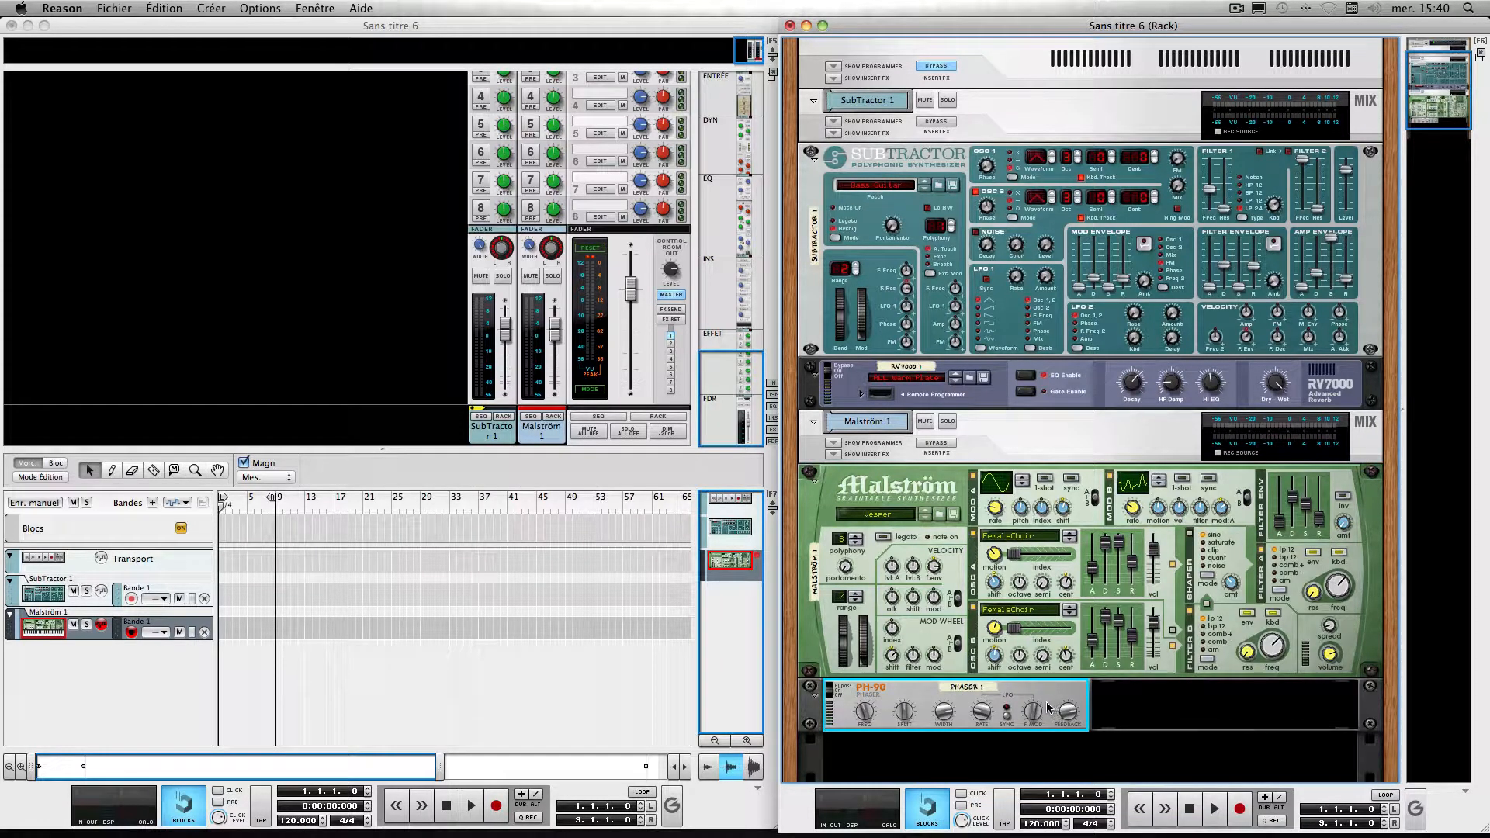
{"action": "key", "text": "Delete"}
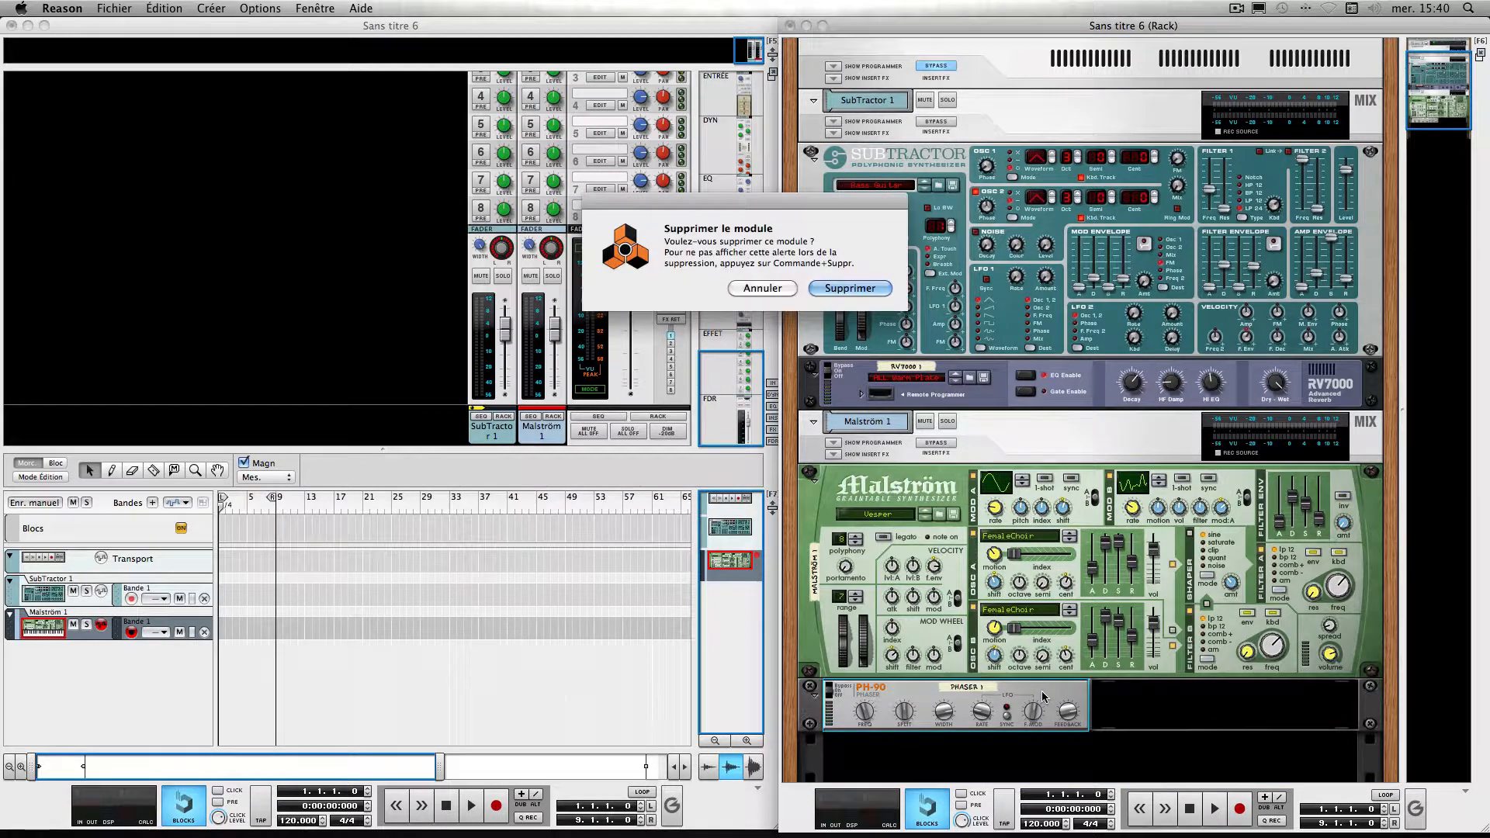
{"action": "key", "text": "Return"}
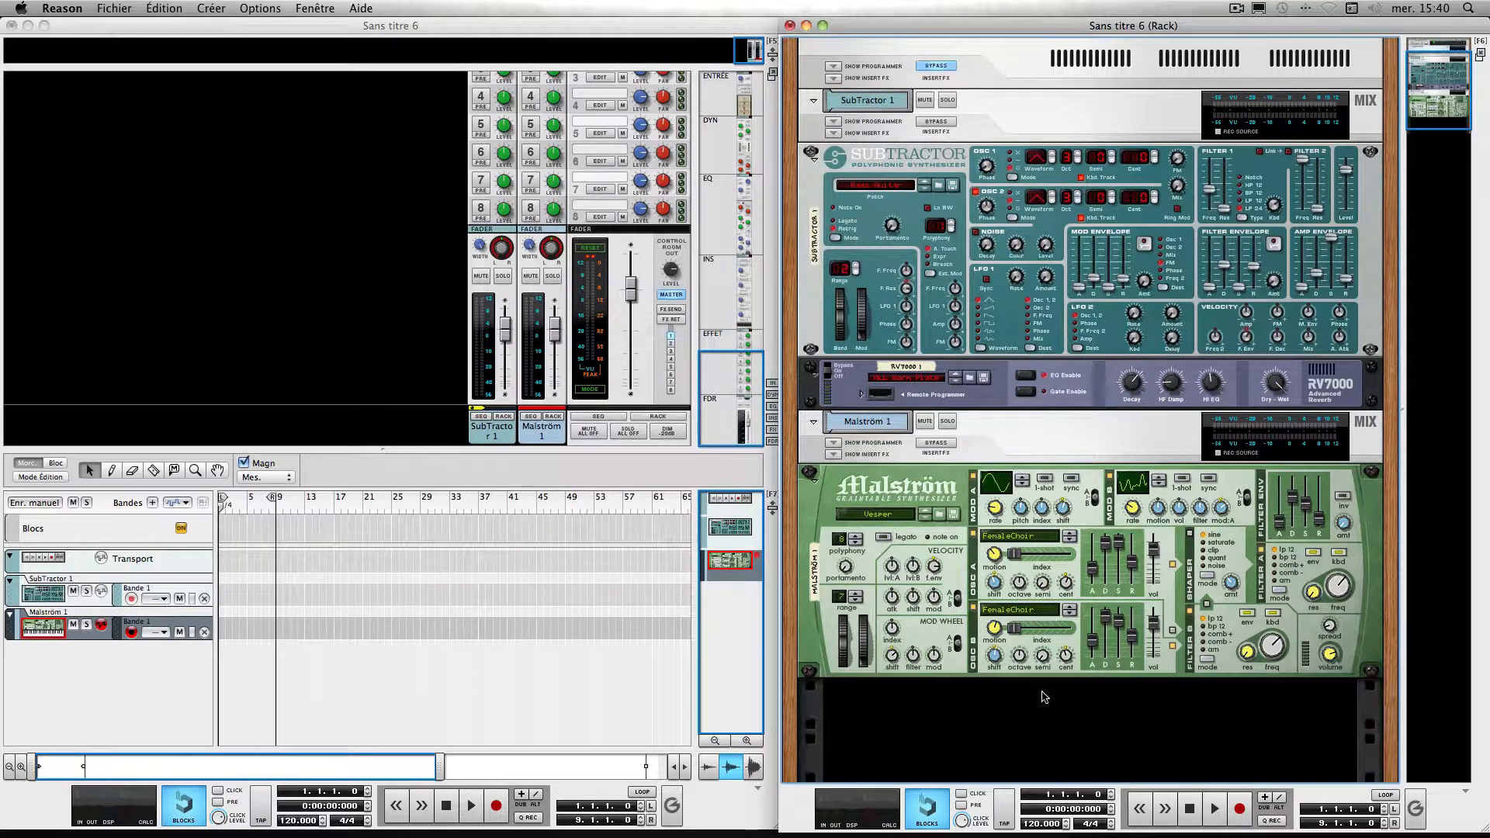
- Select the RV7000 and add a Phaser PH-90 from the tool window's studio effects between it and the Malström mix channel
{"action": "left_click", "coordinate": [988, 398]}
{"action": "left_click", "coordinate": [314, 8]}
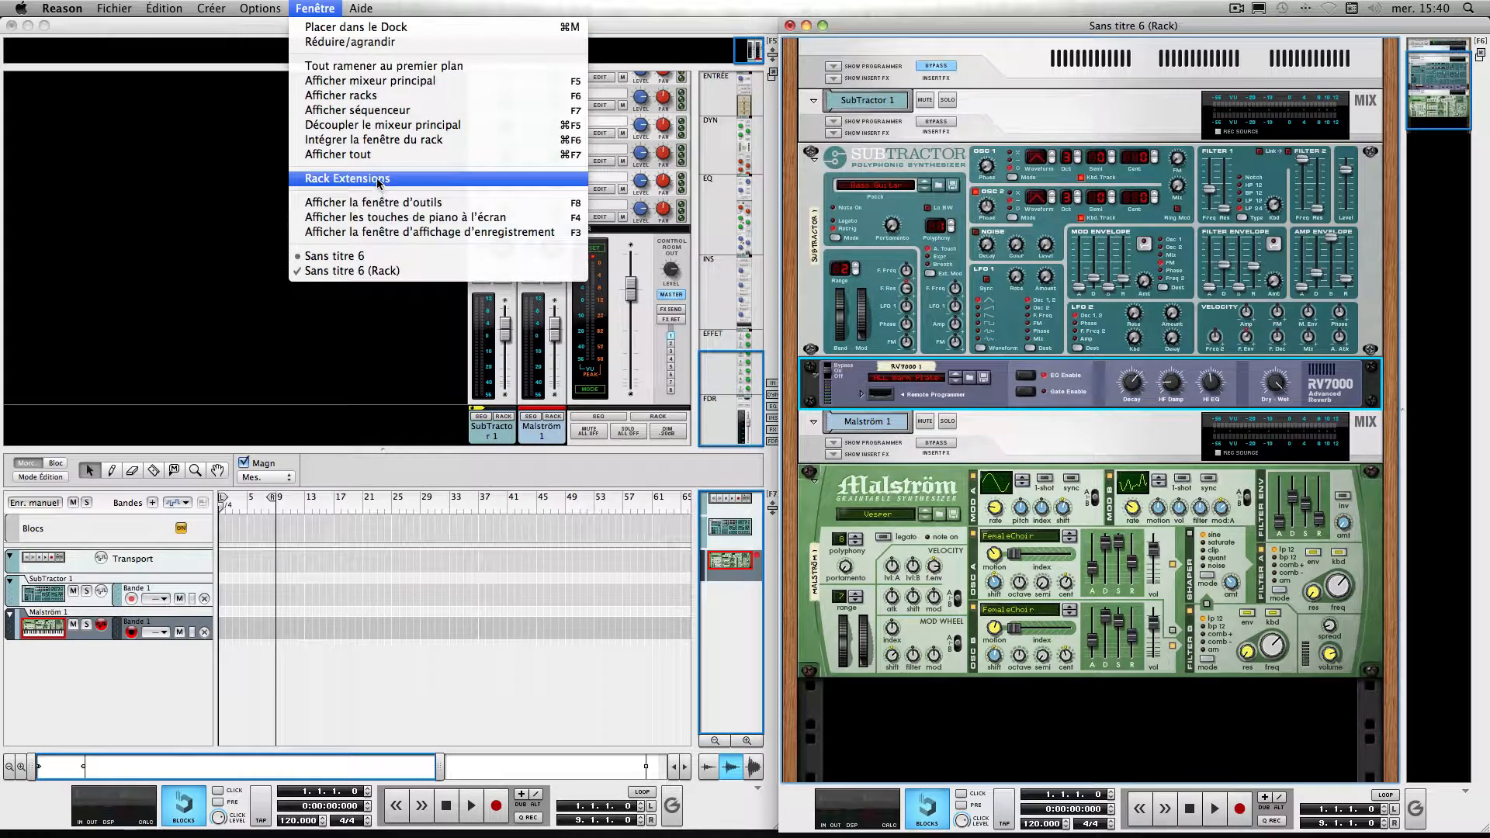
{"action": "left_click", "coordinate": [380, 203]}
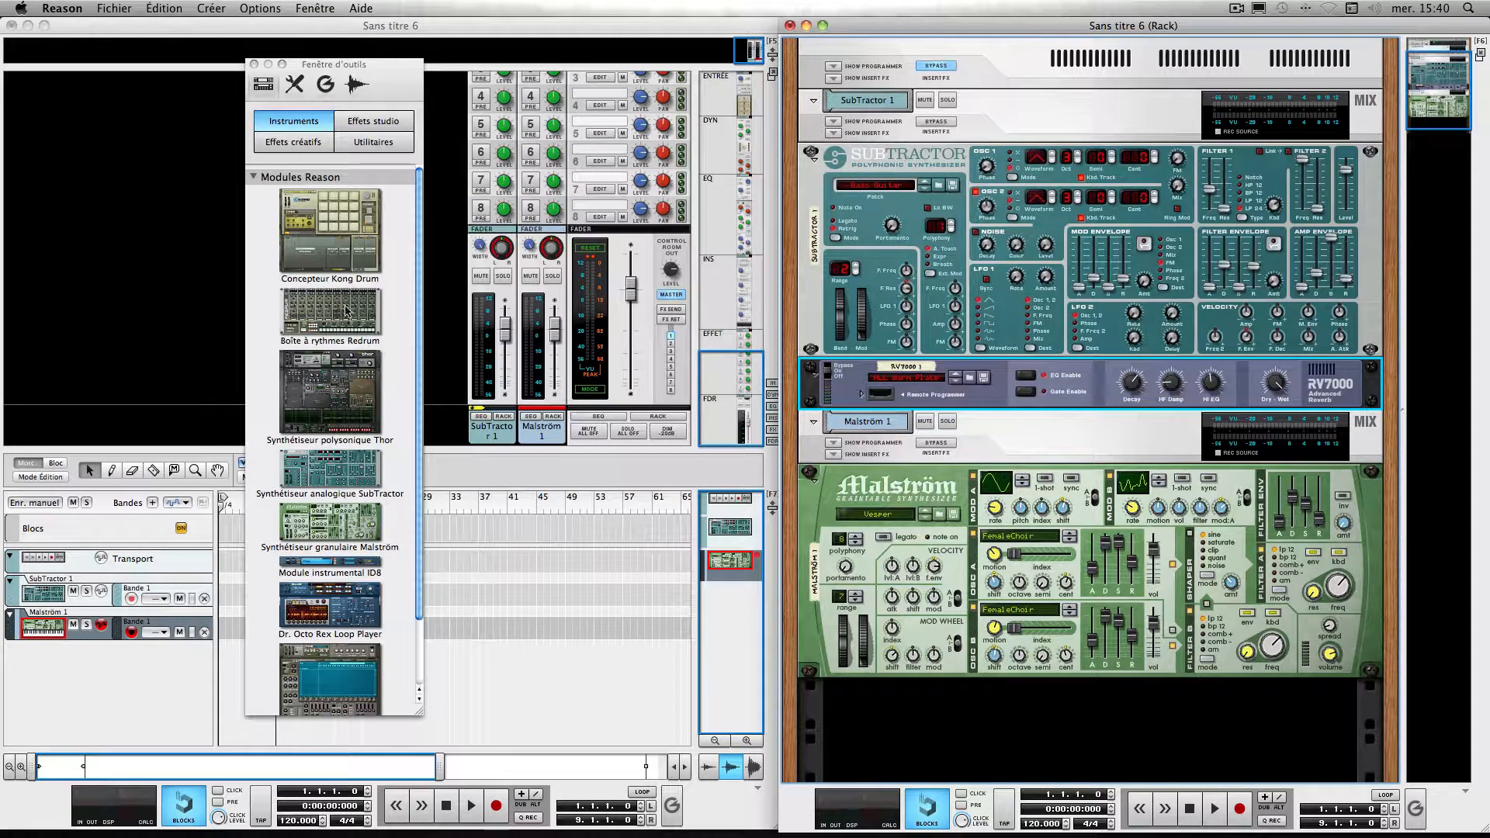
{"action": "left_click", "coordinate": [373, 121]}
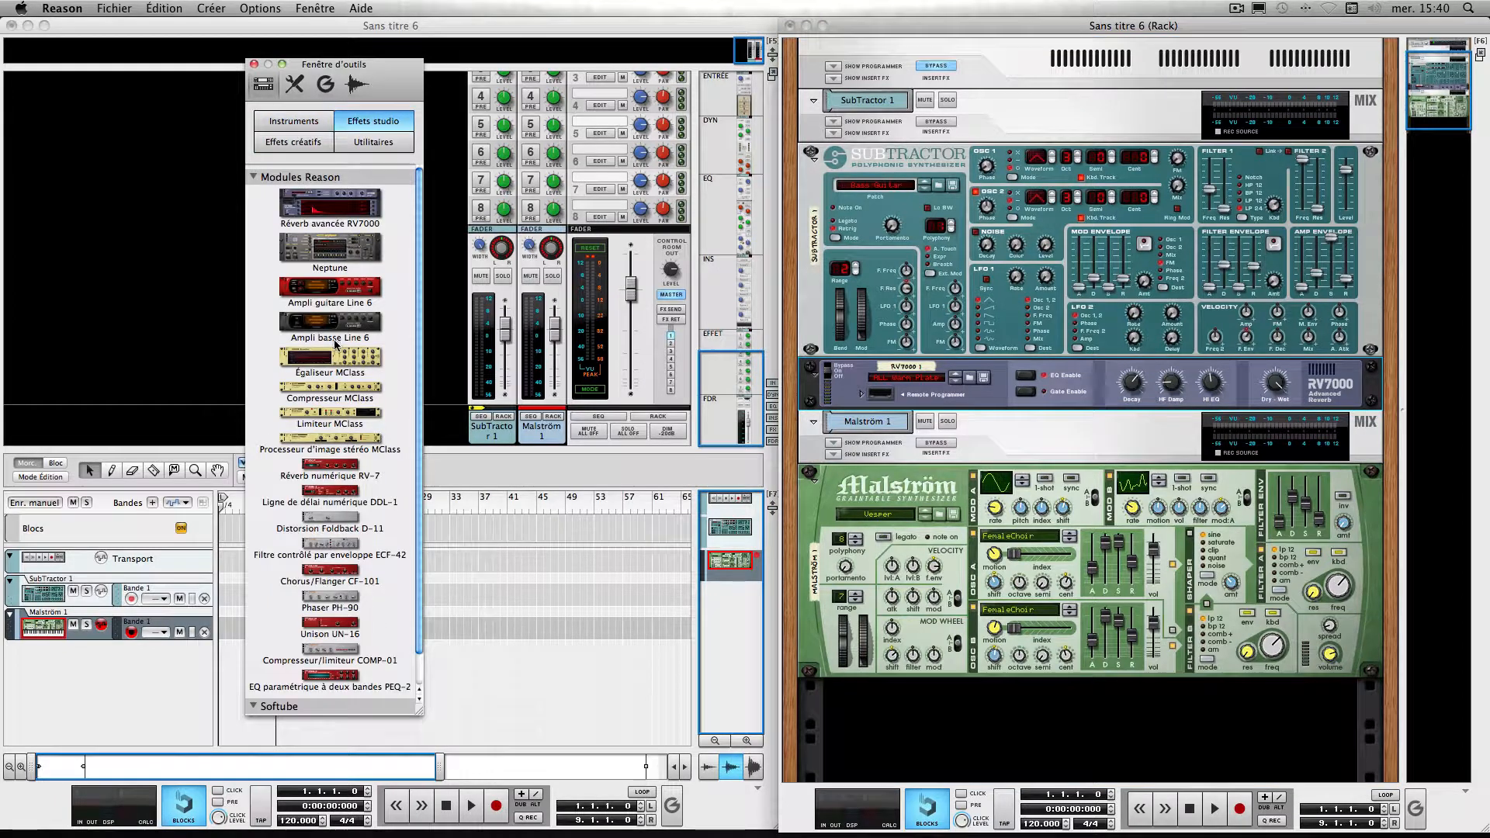
{"action": "scroll", "coordinate": [332, 396], "scroll_direction": "down", "scroll_amount": 3}
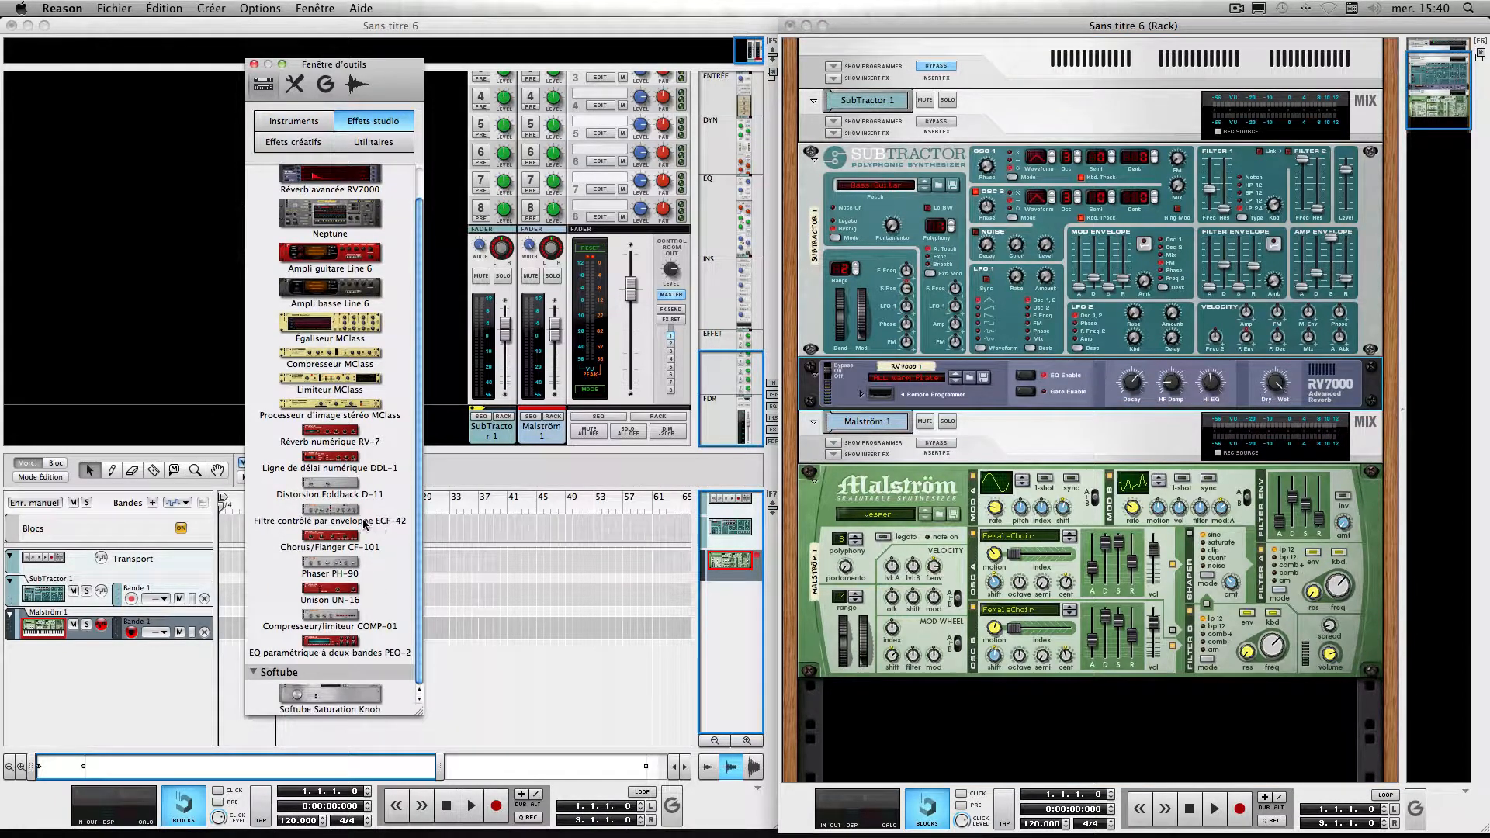
{"action": "left_click", "coordinate": [322, 576]}
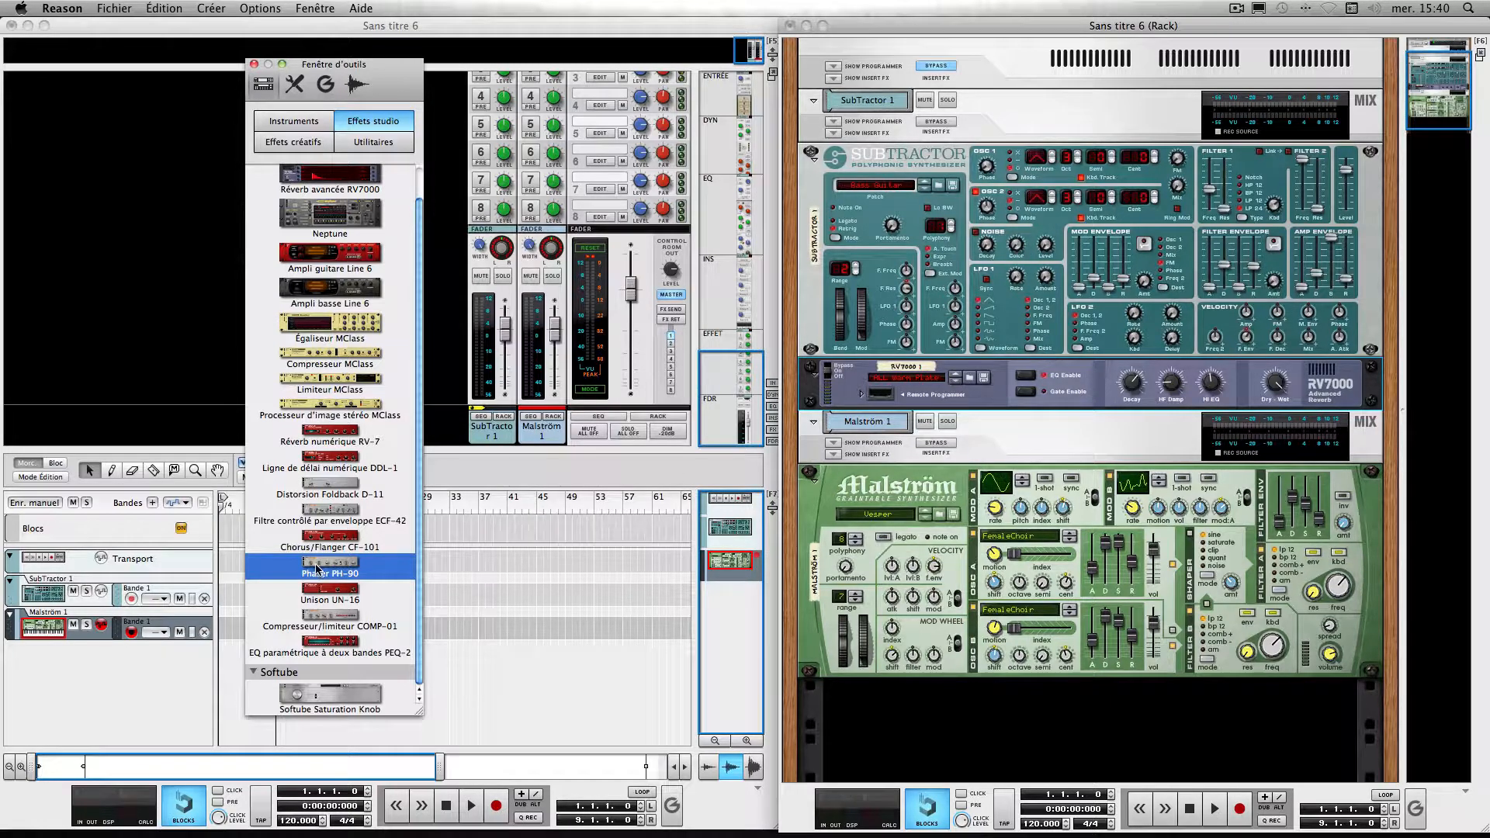
{"action": "left_click_drag", "start_coordinate": [317, 571], "coordinate": [961, 443]}
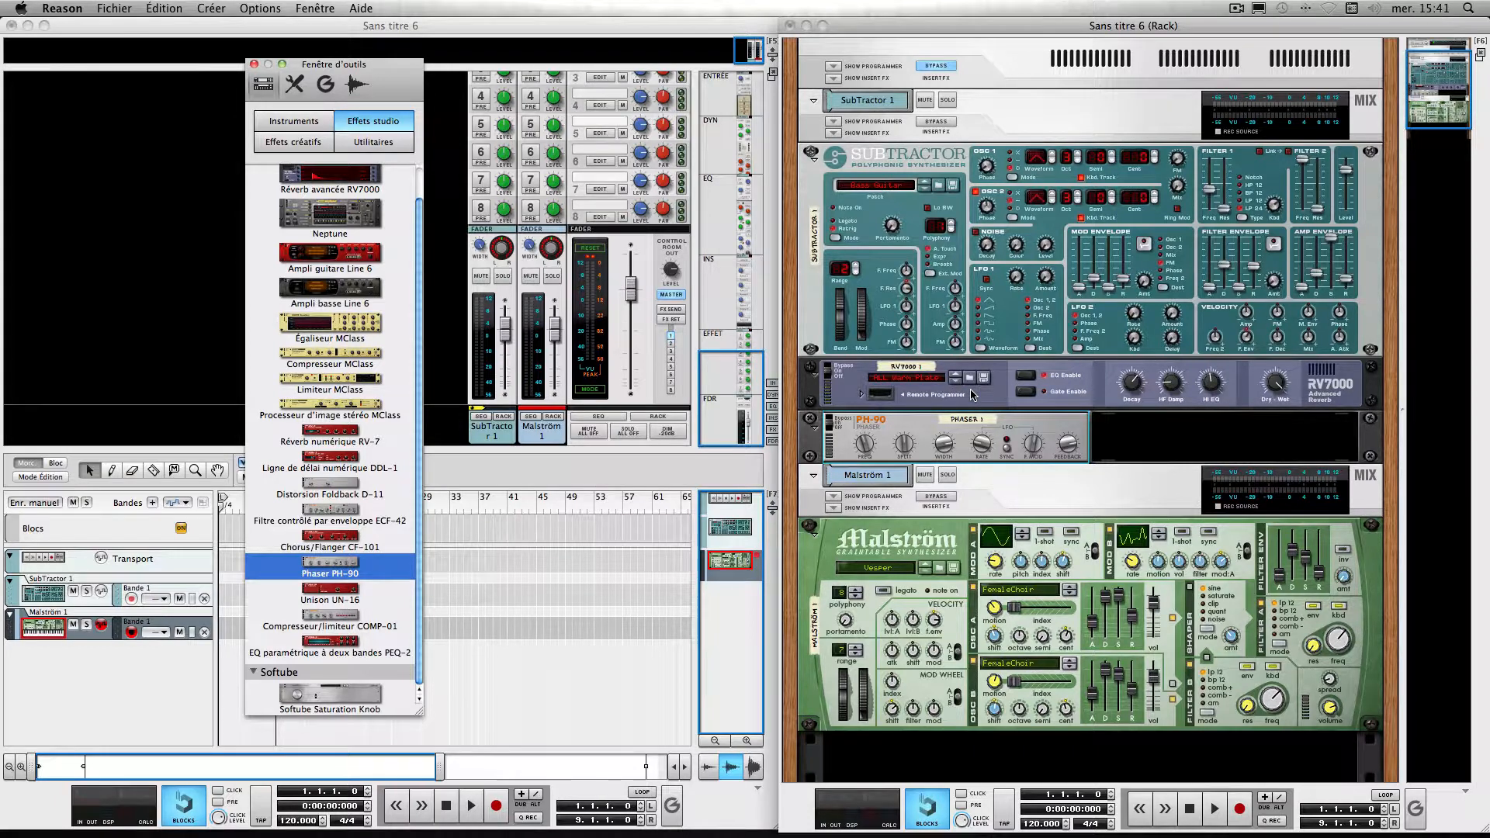
- Examine the PH-90's cabling after the RV7000 on the rack's rear, folding the Malström and its mix channel for clarity
{"action": "key", "text": "Tab"}
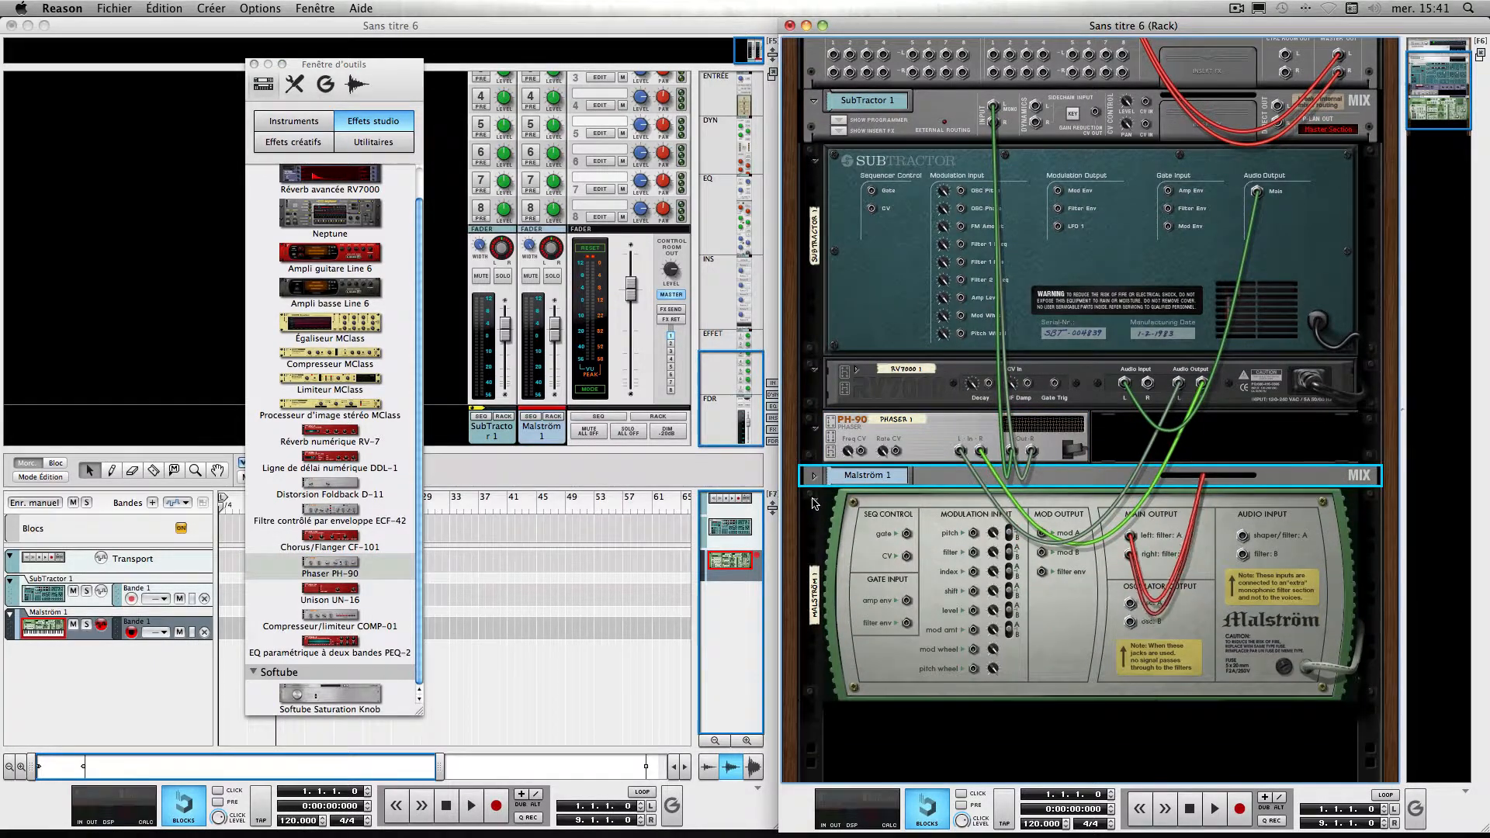
{"action": "left_click", "coordinate": [815, 476]}
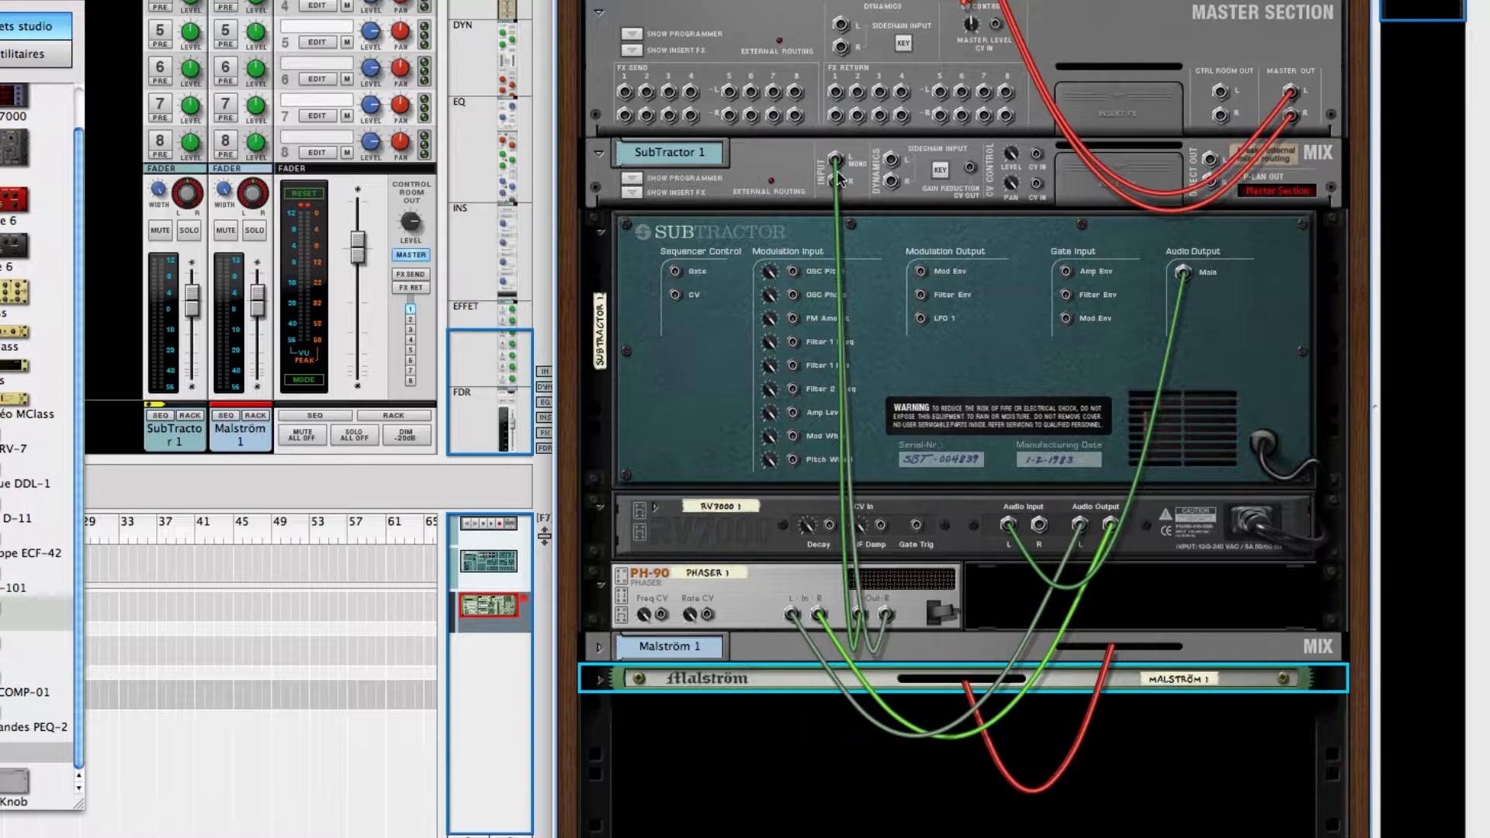
{"action": "key", "text": "Tab"}
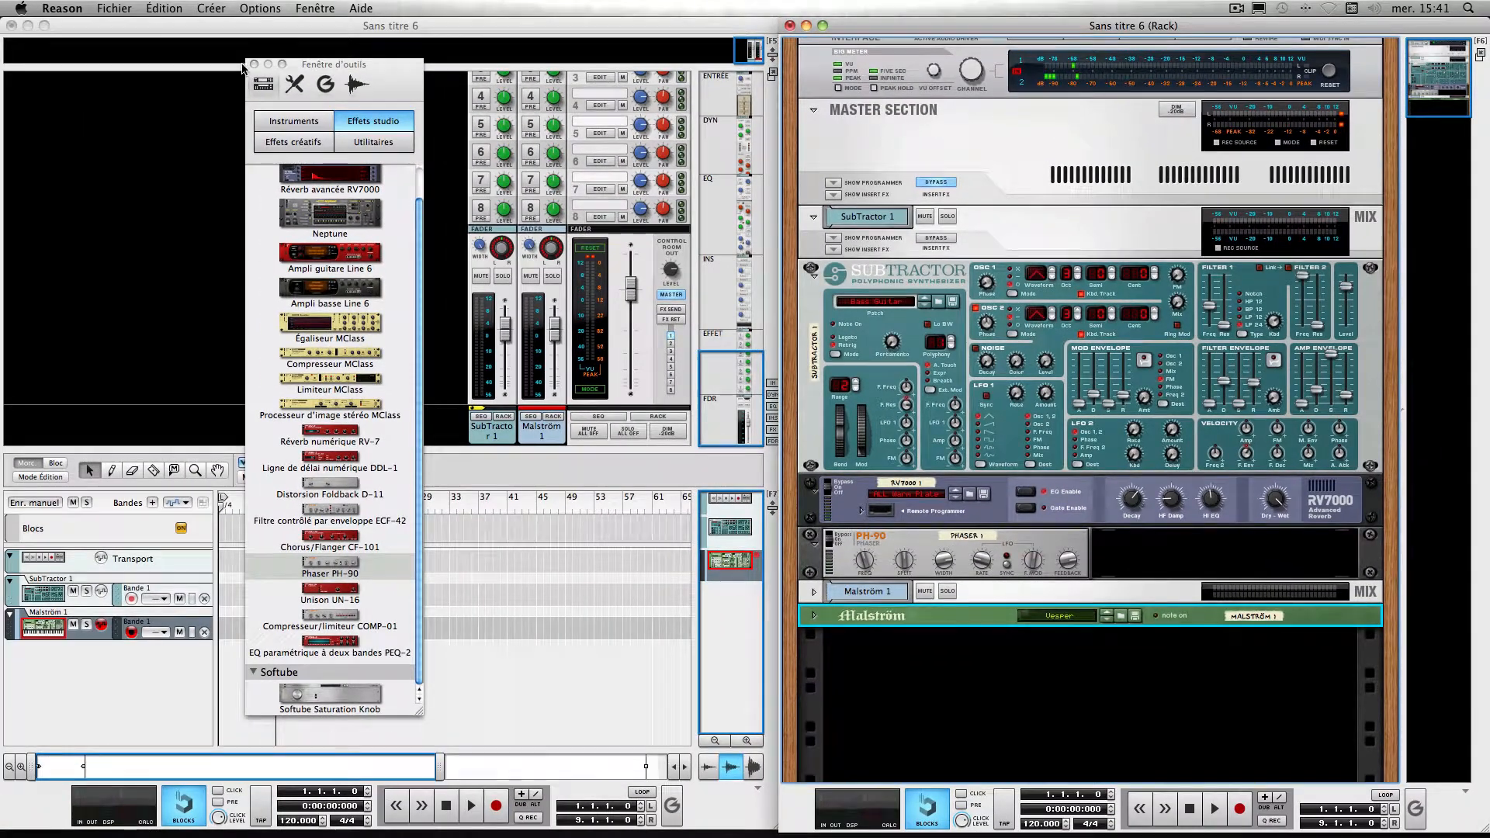
- Close the tool window and examine the context commands offered for the empty rack space
{"action": "left_click", "coordinate": [254, 64]}
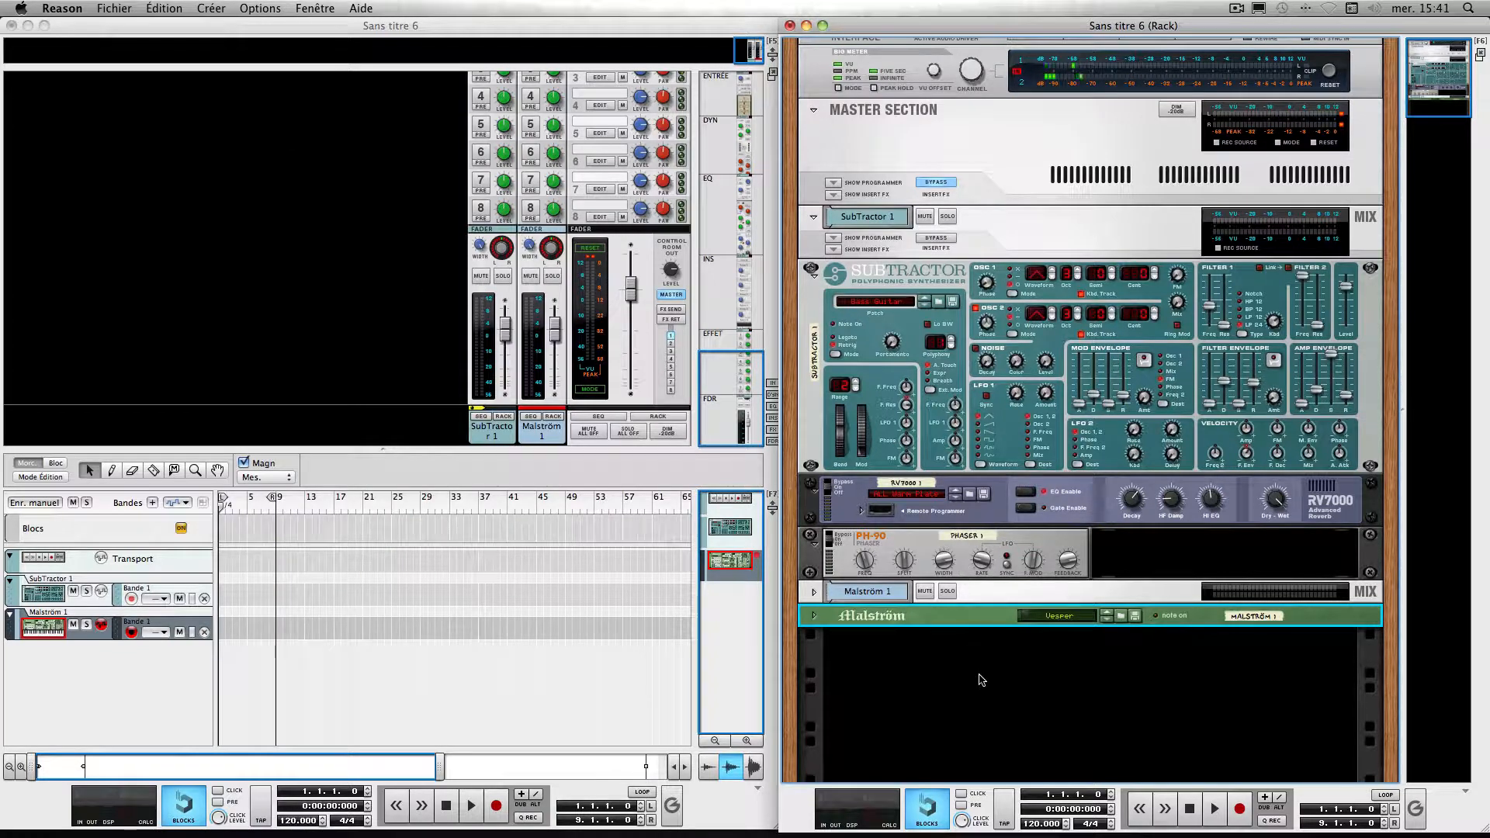
{"action": "left_click", "coordinate": [982, 679]}
{"action": "right_click", "coordinate": [1003, 704]}
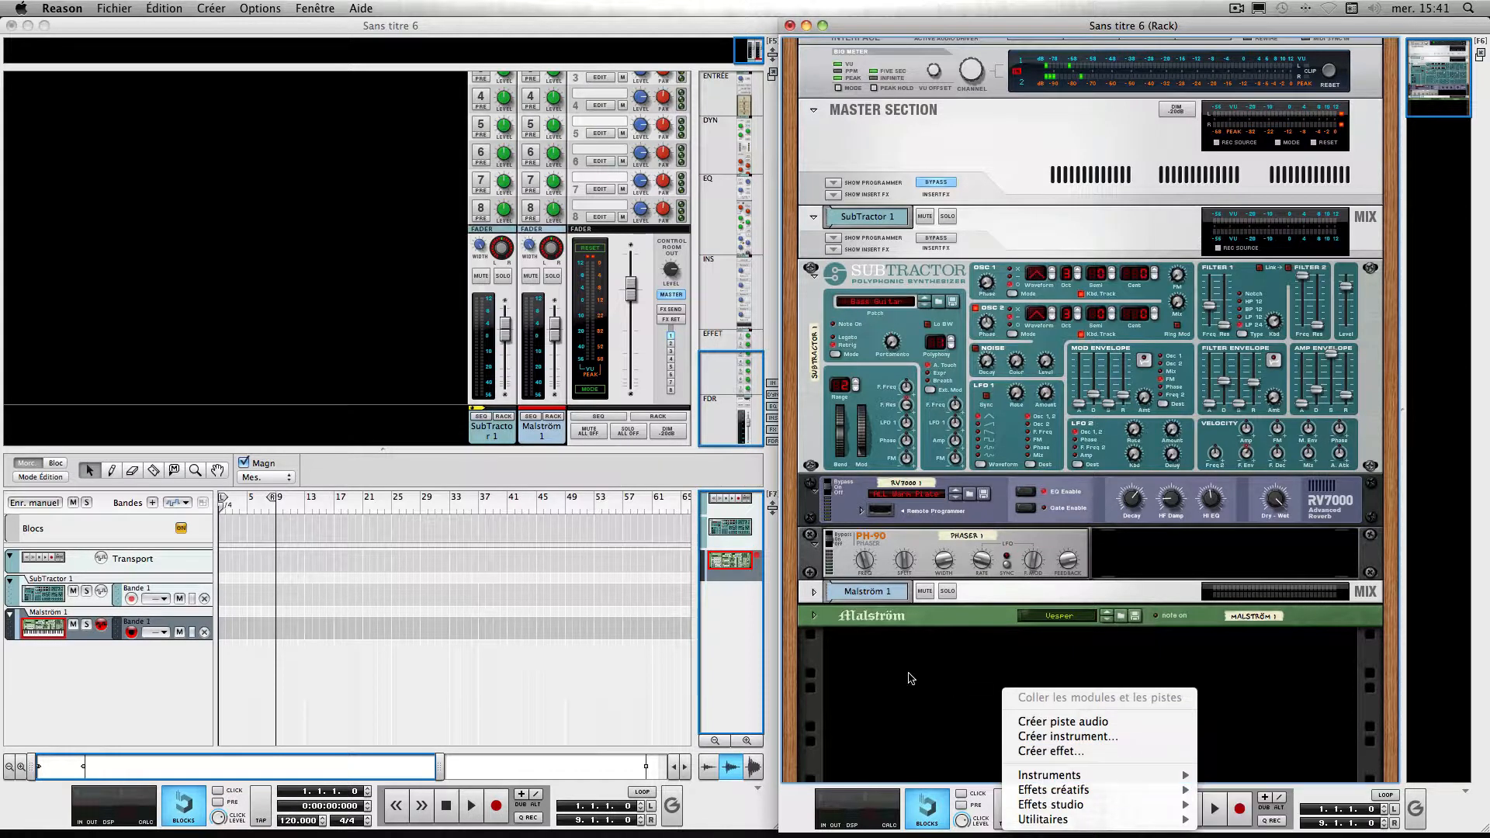
{"action": "left_click", "coordinate": [910, 676]}
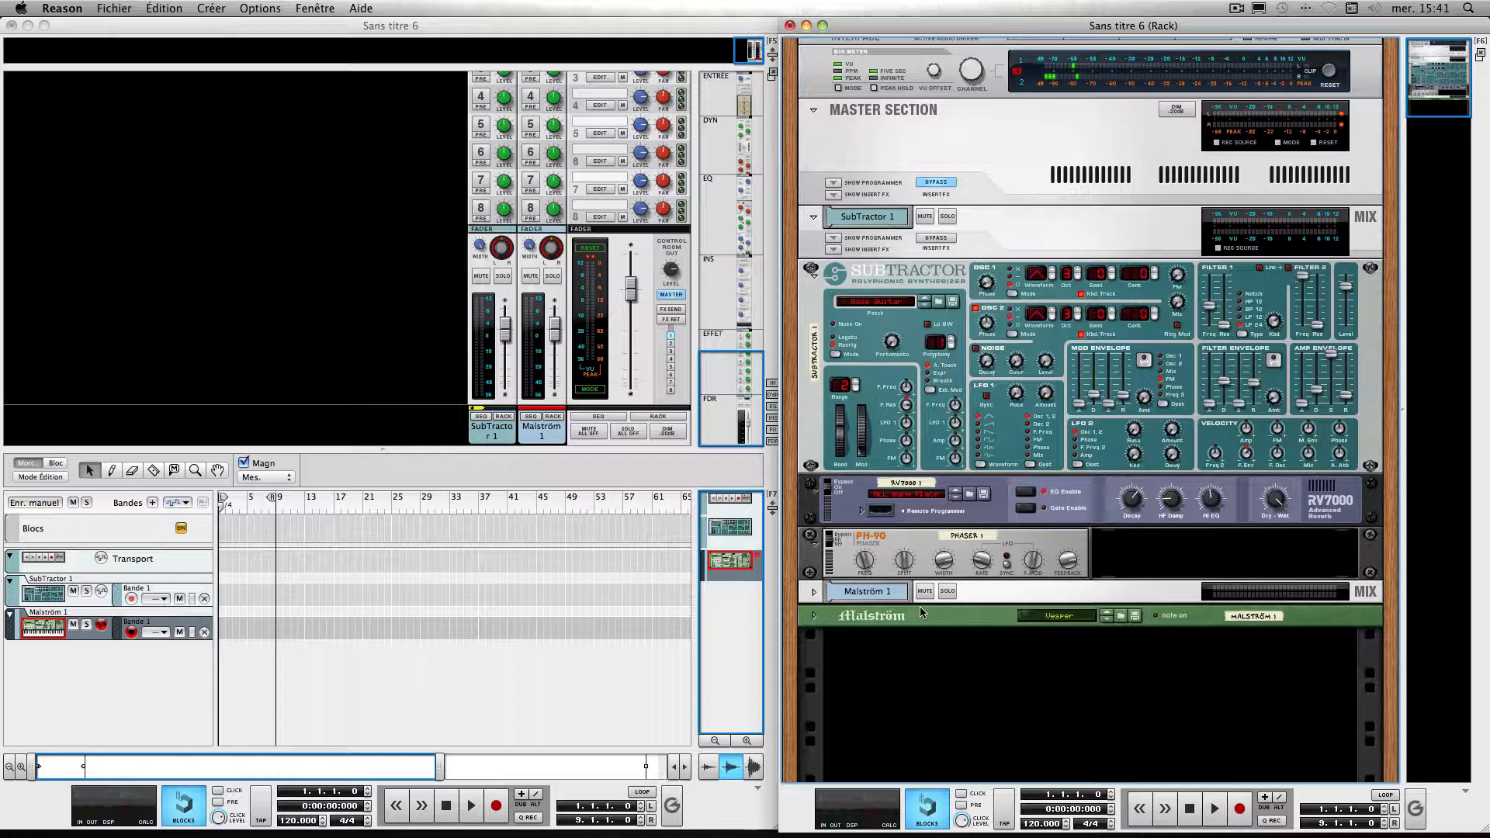
- Delete the PH-90 above the Malström mix channel and create a Phaser PH-90 studio effect below the folded Malström from the context commands
{"action": "left_click", "coordinate": [989, 545]}
{"action": "key", "text": "Delete"}
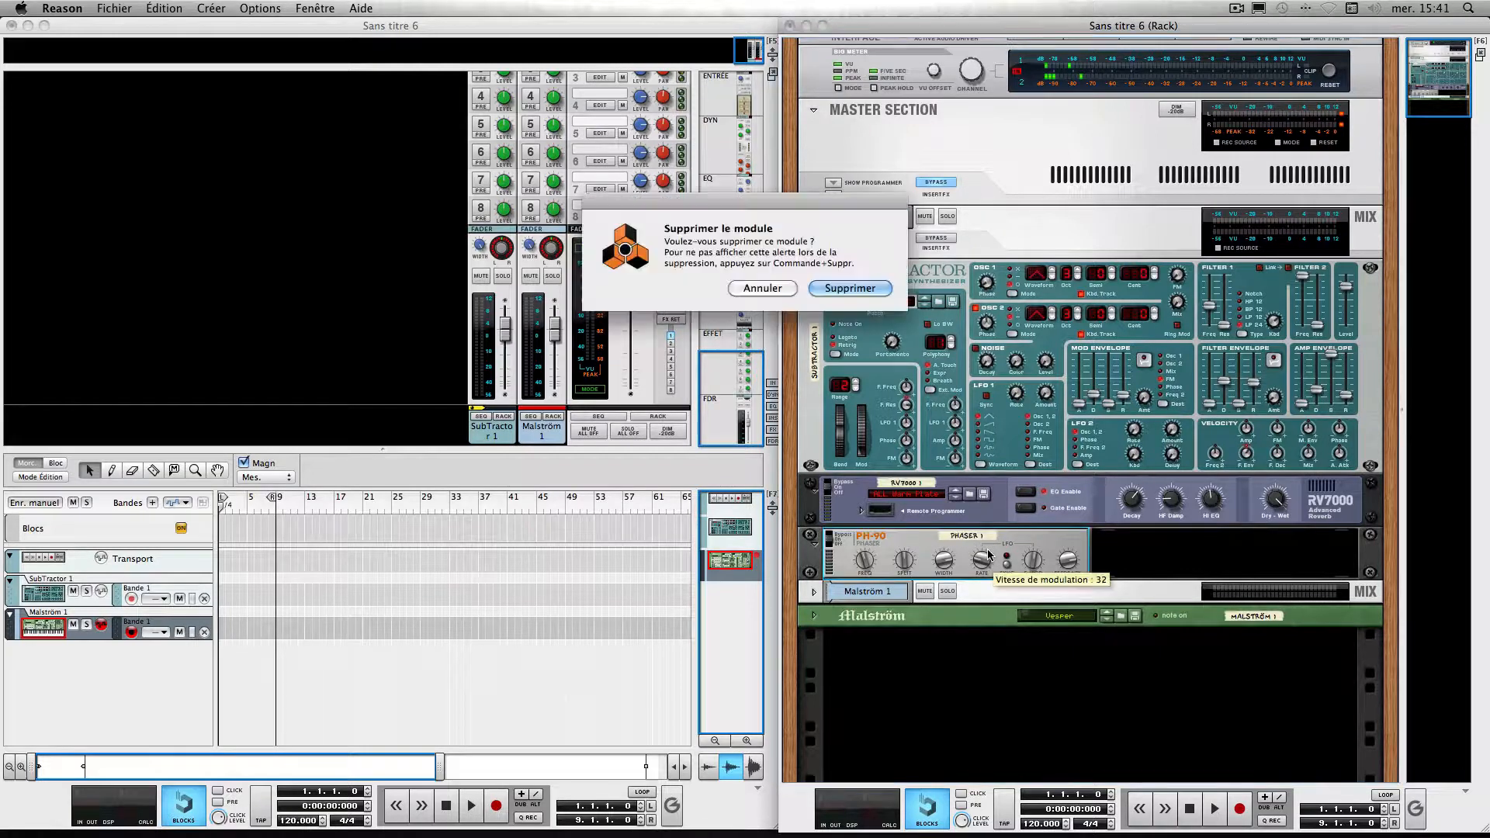
{"action": "key", "text": "Return"}
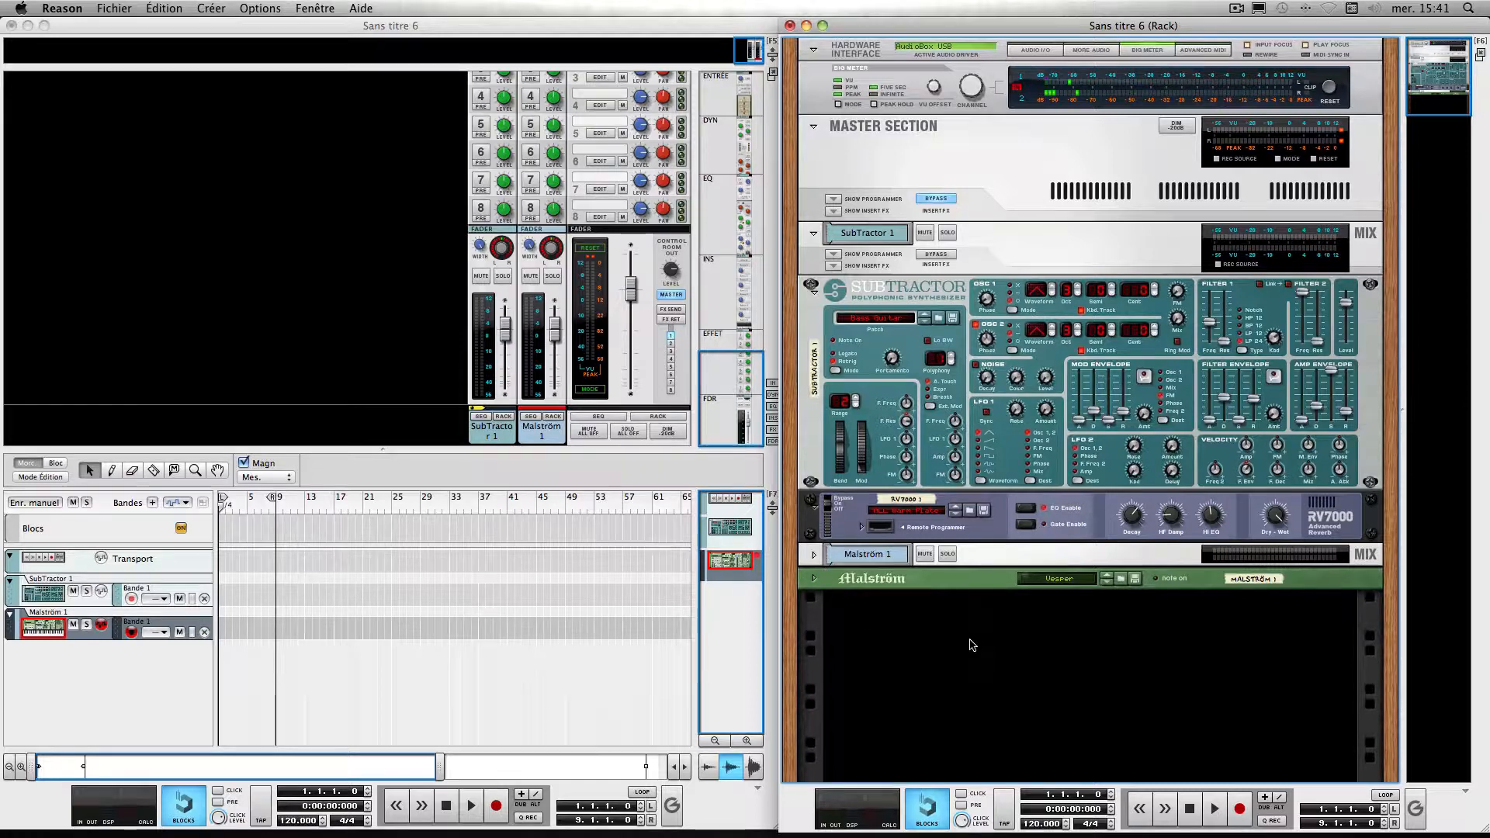
{"action": "right_click", "coordinate": [973, 645]}
{"action": "mouse_move", "coordinate": [1019, 726]}
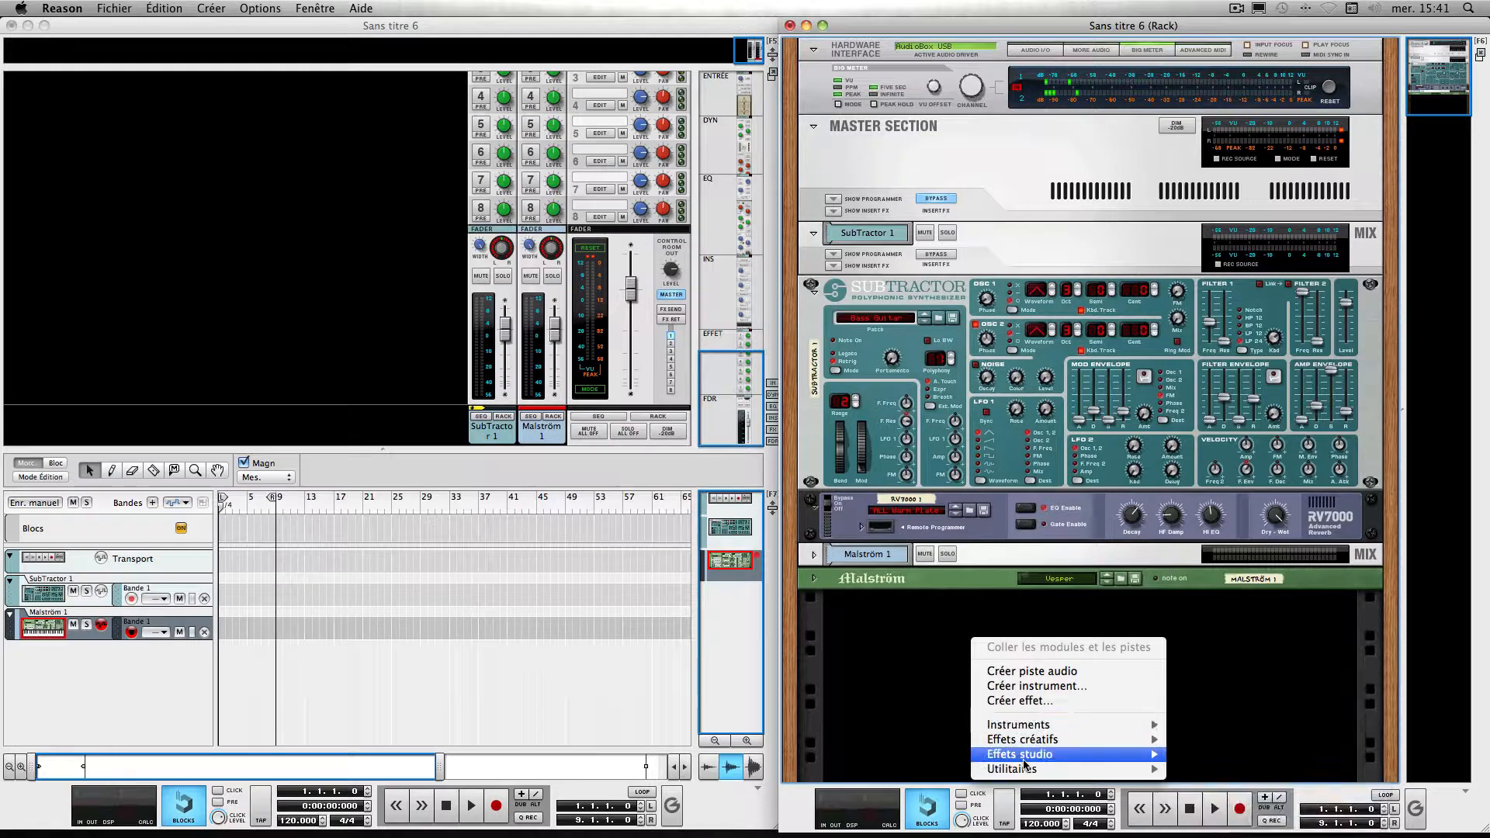
{"action": "mouse_move", "coordinate": [1026, 757]}
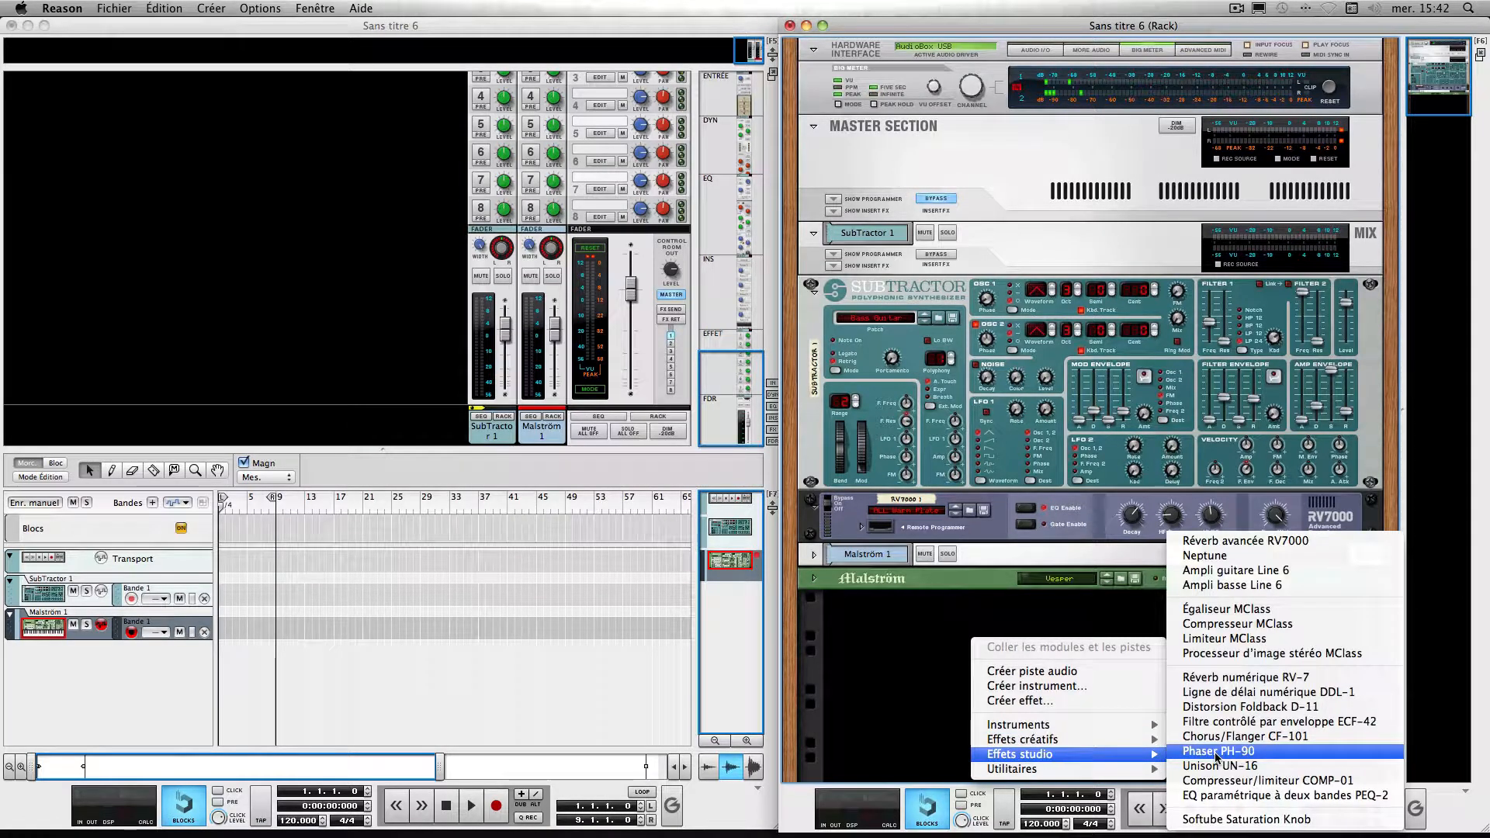
{"action": "left_click", "coordinate": [1216, 755]}
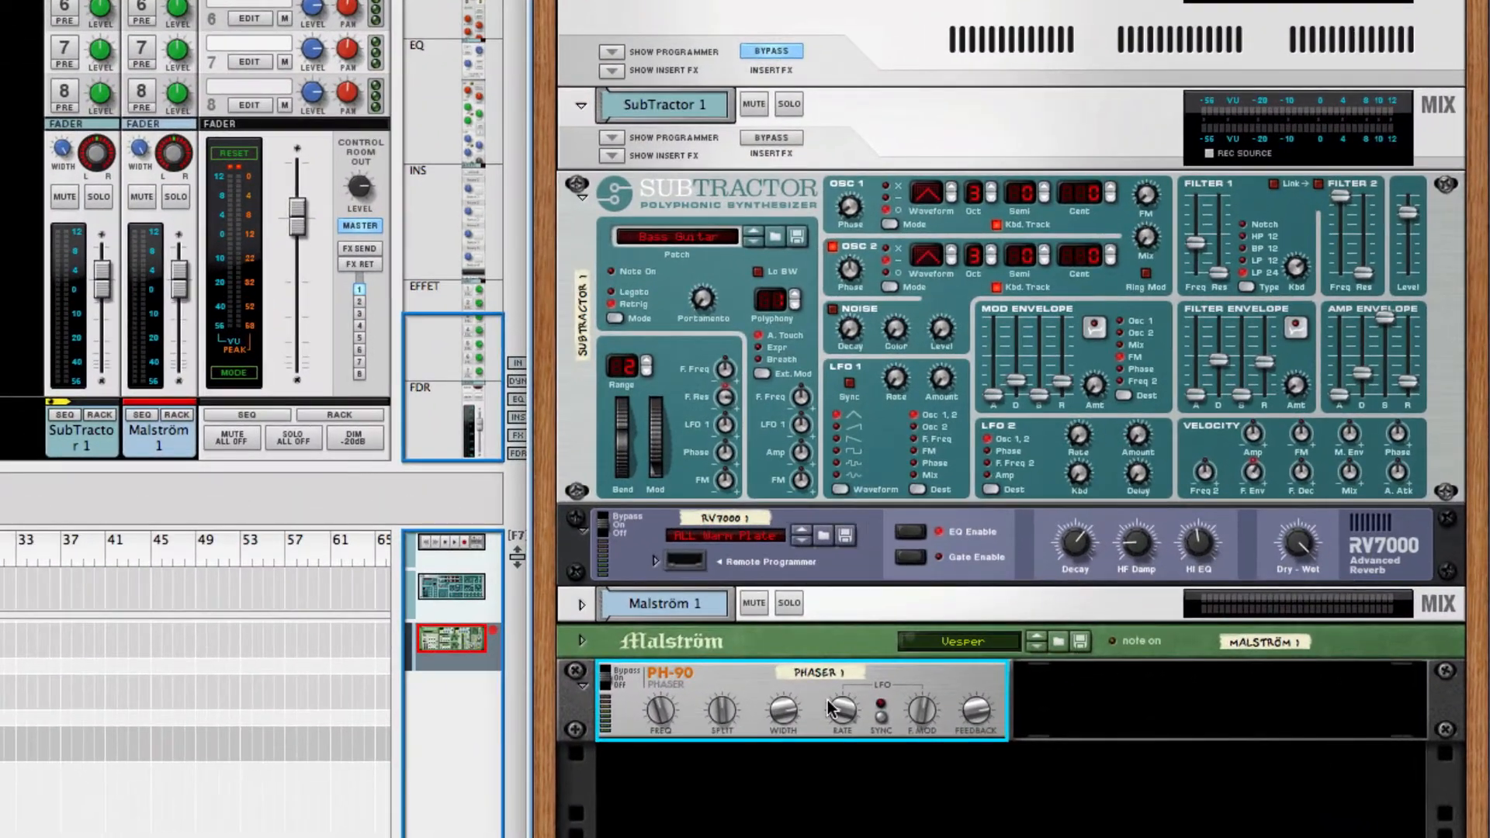
- On the rear of the rack, move the PH-90 up between the RV7000 and the Malström mix channel
{"action": "key", "text": "Tab"}
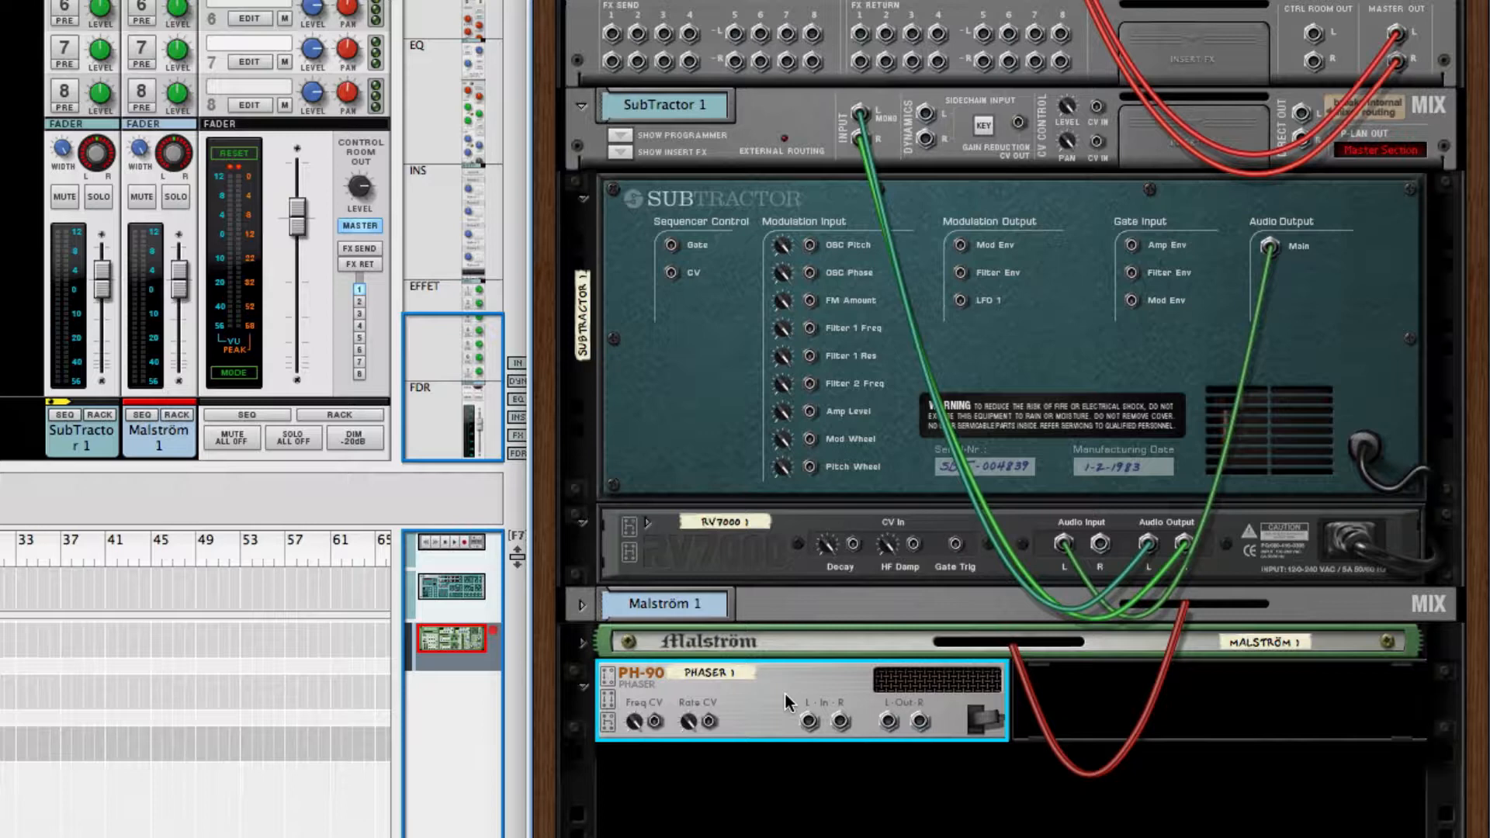
{"action": "left_click_drag", "start_coordinate": [784, 694], "coordinate": [788, 607]}
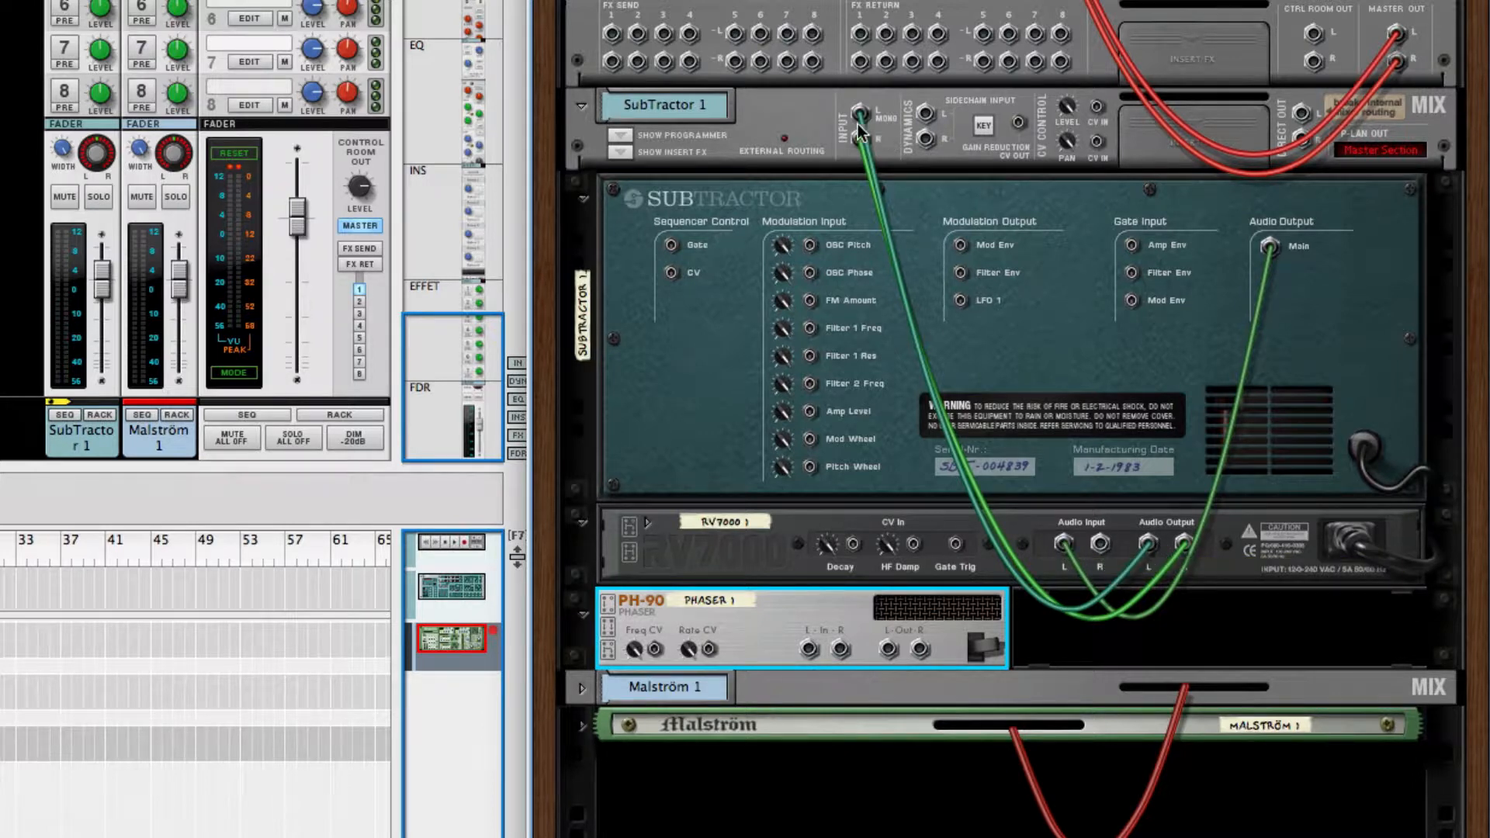
- Disconnect the cables running from the RV7000's audio outputs to the SubTractor mix channel's inputs
{"action": "left_click_drag", "start_coordinate": [860, 114], "coordinate": [867, 169]}
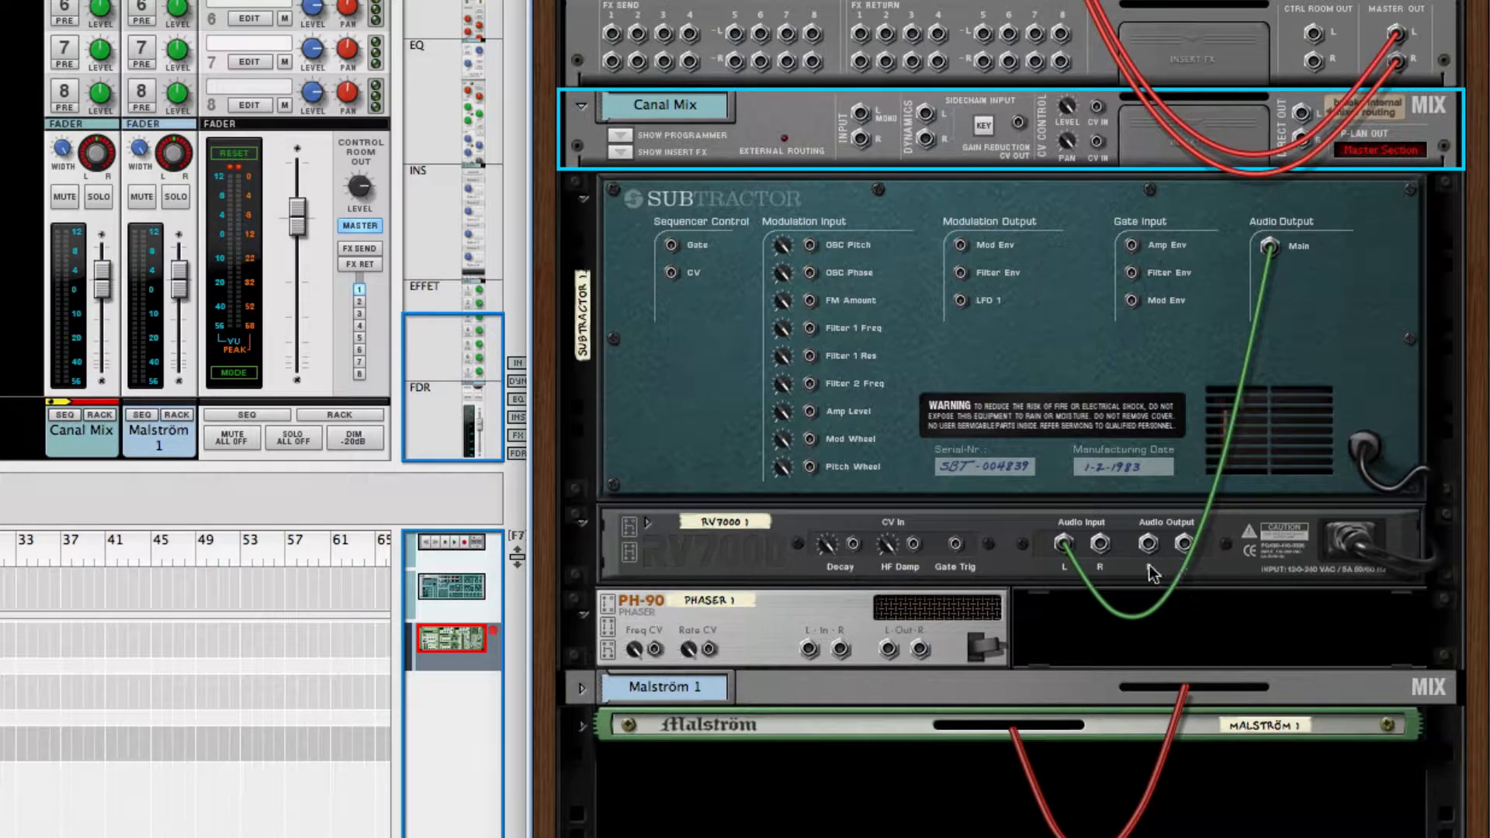
{"action": "key", "text": "ctrl+z"}
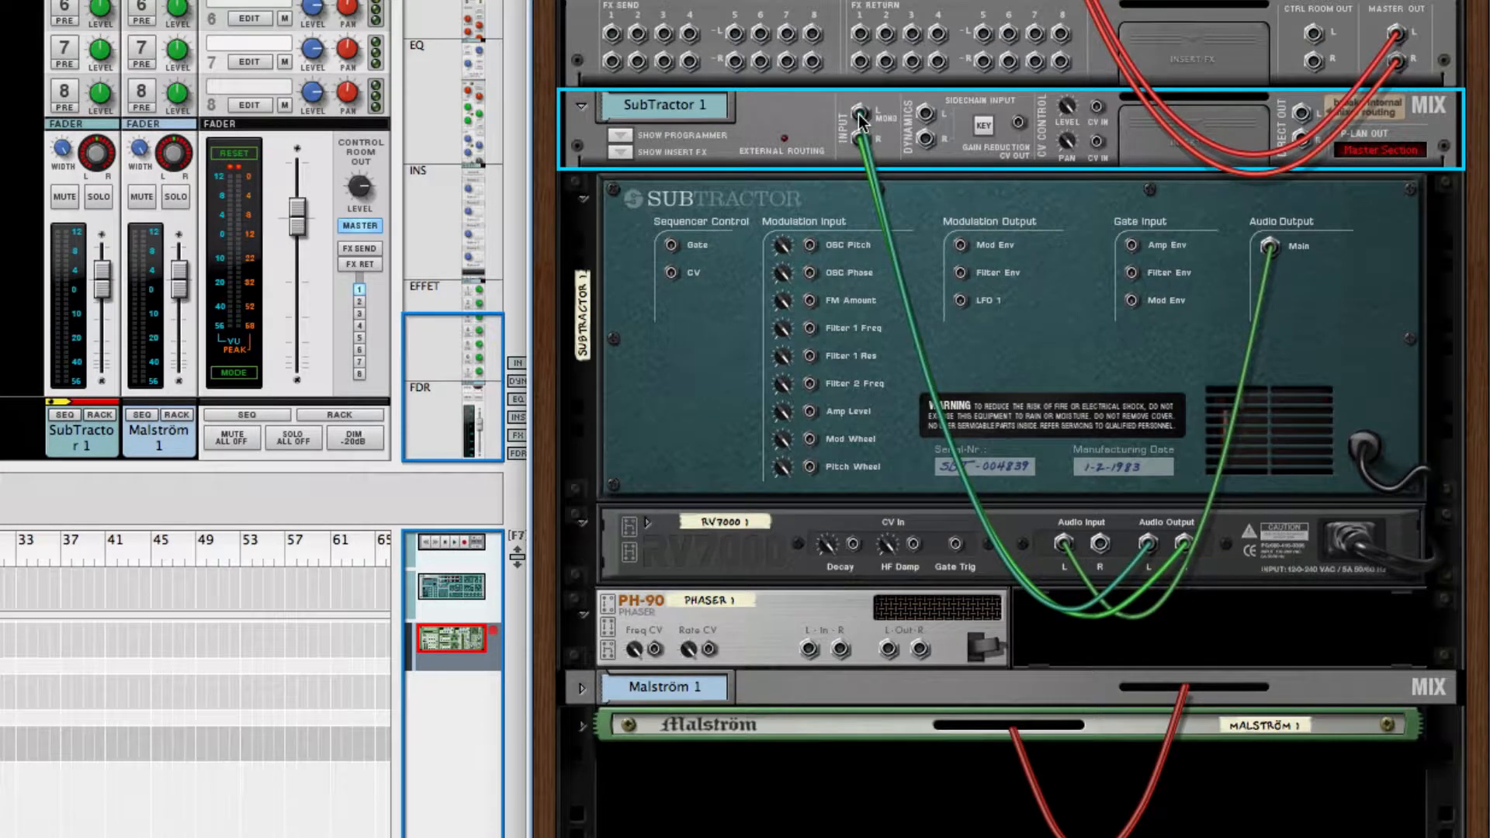
{"action": "left_click_drag", "start_coordinate": [860, 116], "coordinate": [971, 208]}
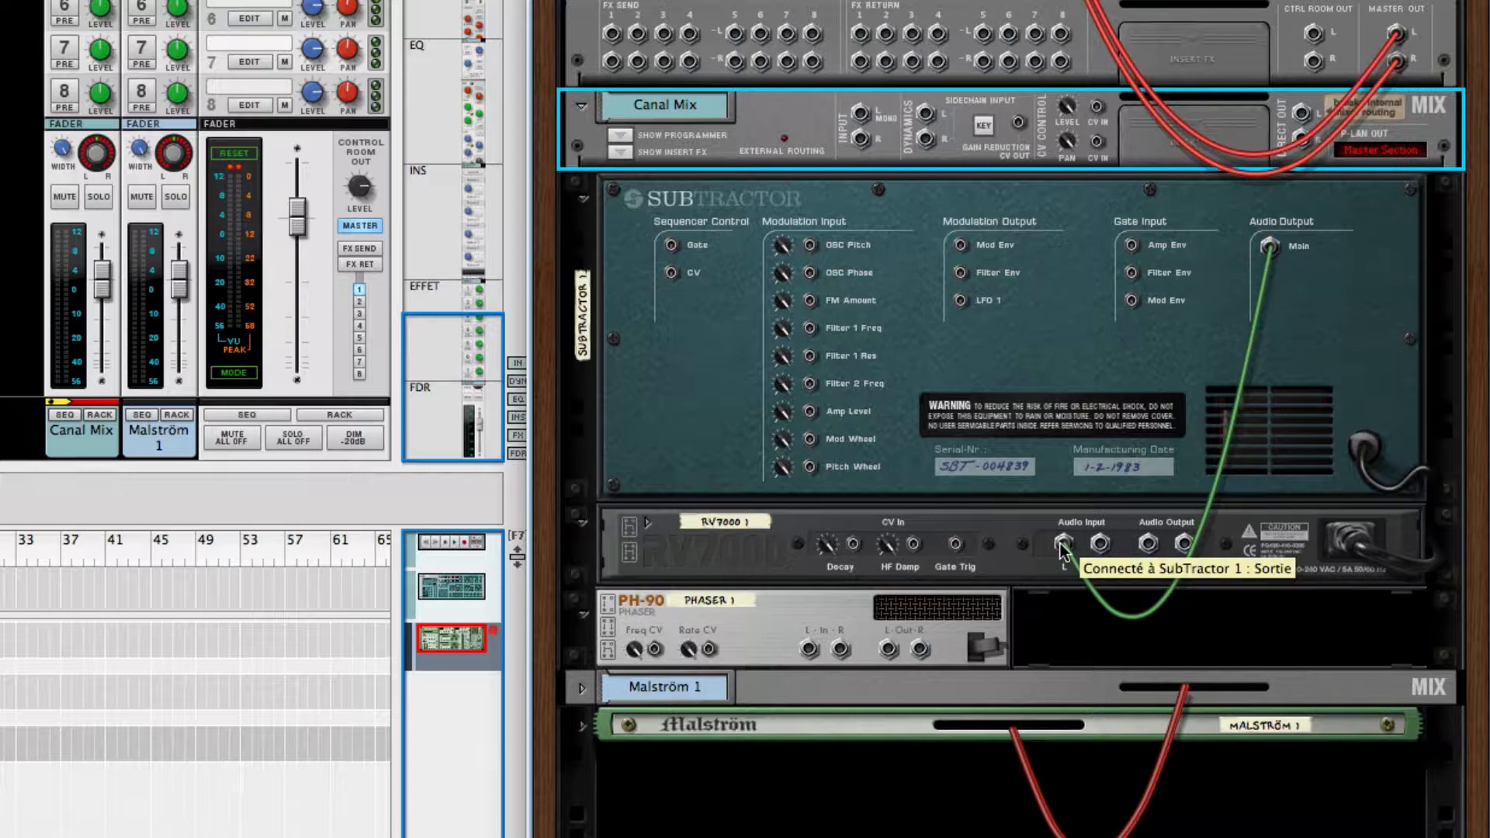
- Cable the RV7000's audio outputs into the PH-90's inputs and the PH-90's outputs into the SubTractor mix channel's inputs
{"action": "left_click", "coordinate": [1152, 546]}
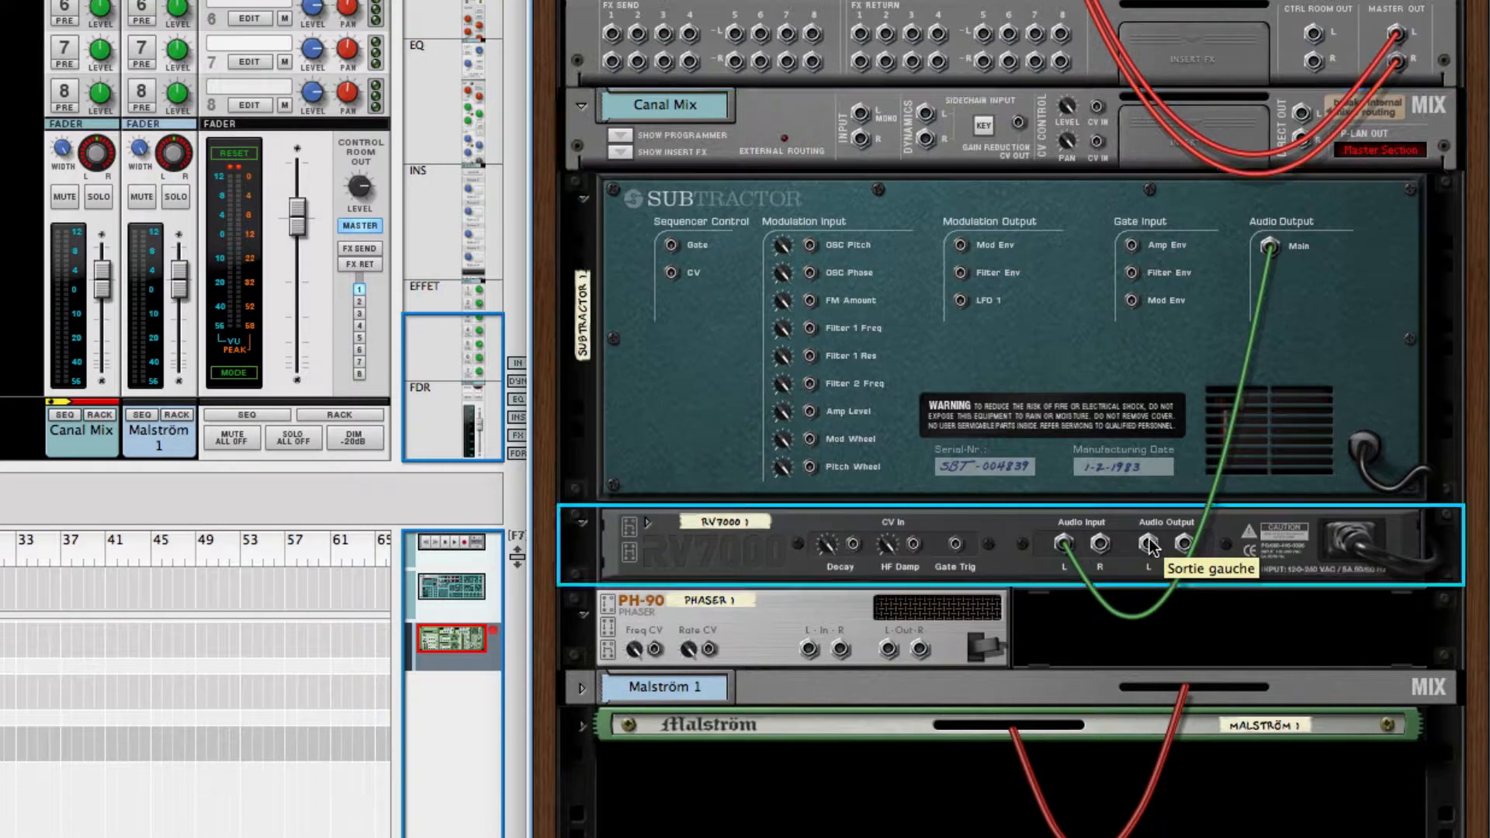
{"action": "left_click_drag", "start_coordinate": [1151, 545], "coordinate": [808, 656]}
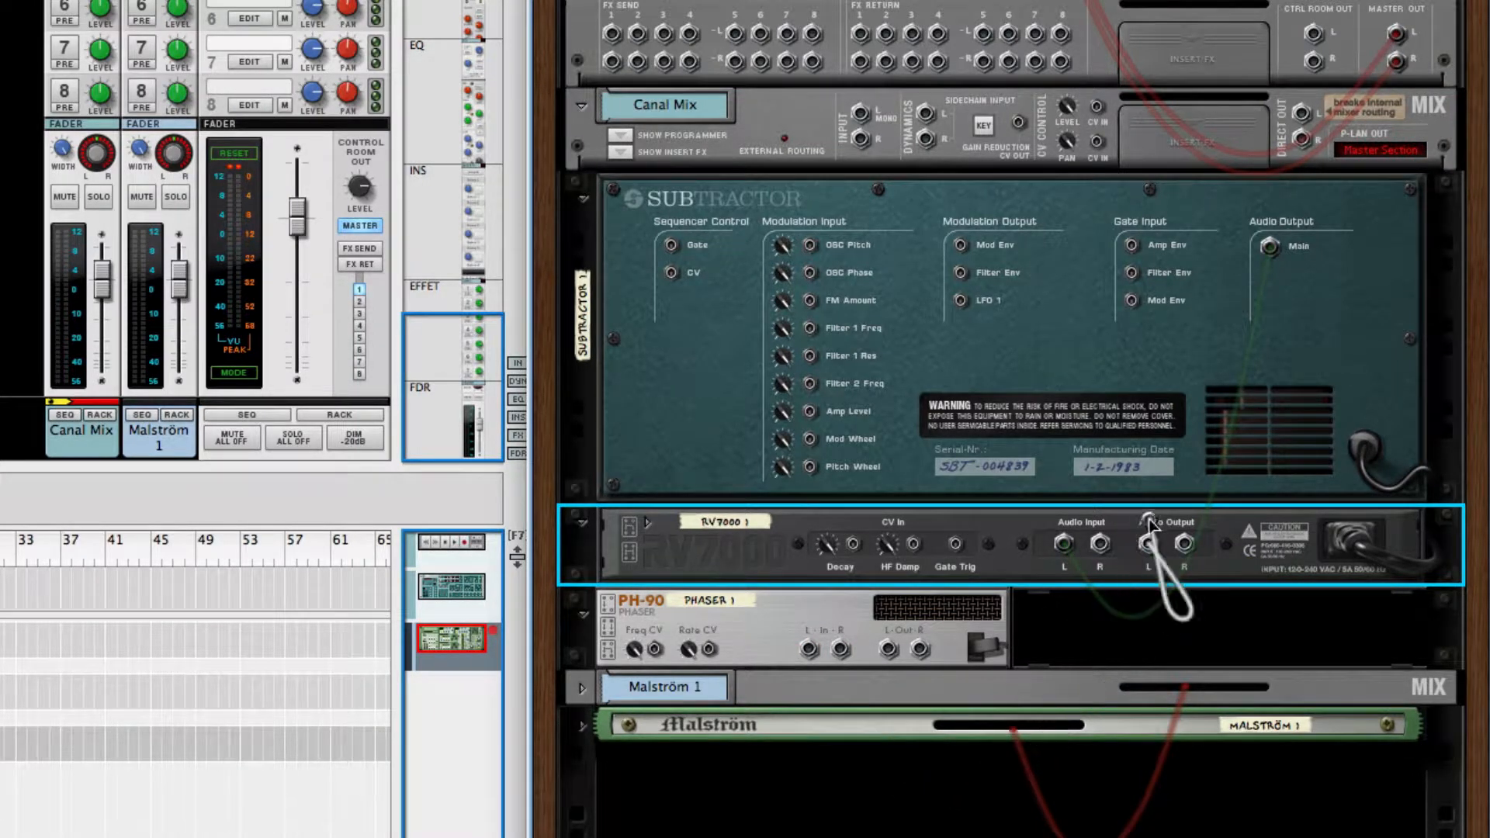
{"action": "left_click_drag", "start_coordinate": [813, 654], "coordinate": [811, 652]}
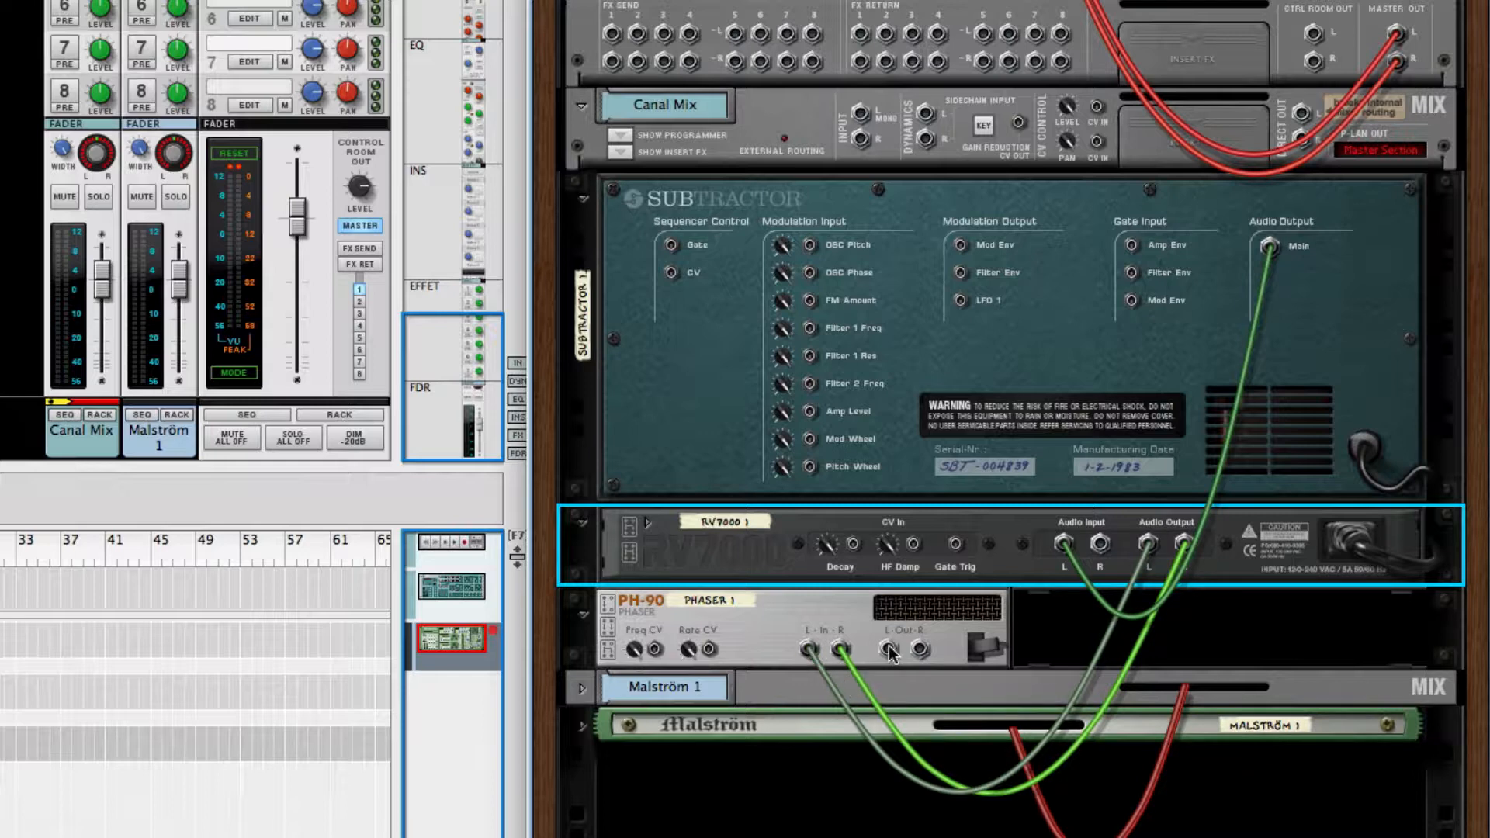
{"action": "left_click_drag", "start_coordinate": [890, 649], "coordinate": [861, 143]}
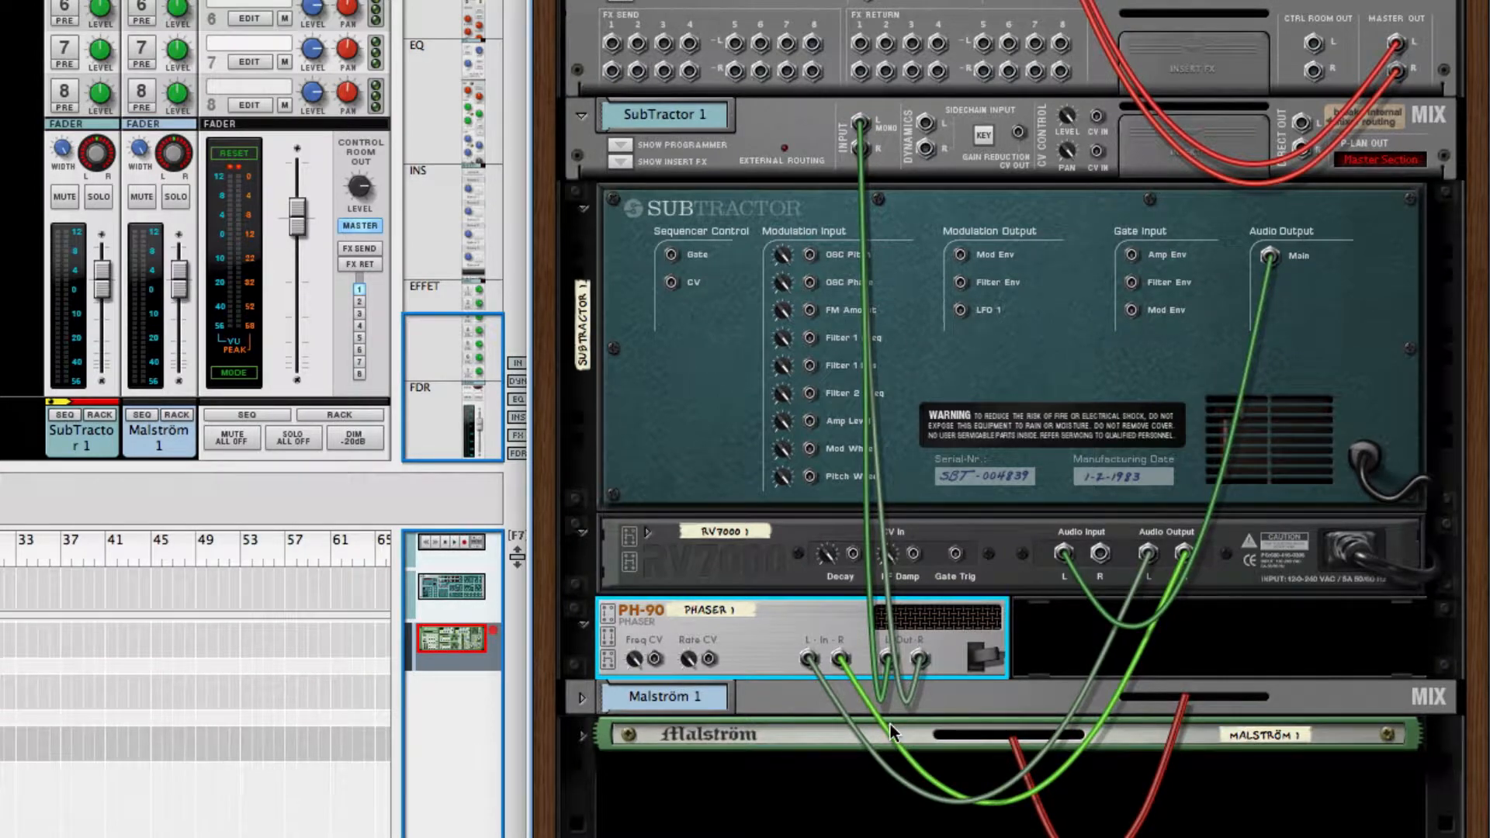
- On the rack's front, select the SubTractor track and try out the PH-90's modulation frequency and the RV7000's dry/wet balance
{"action": "key", "text": "Tab"}
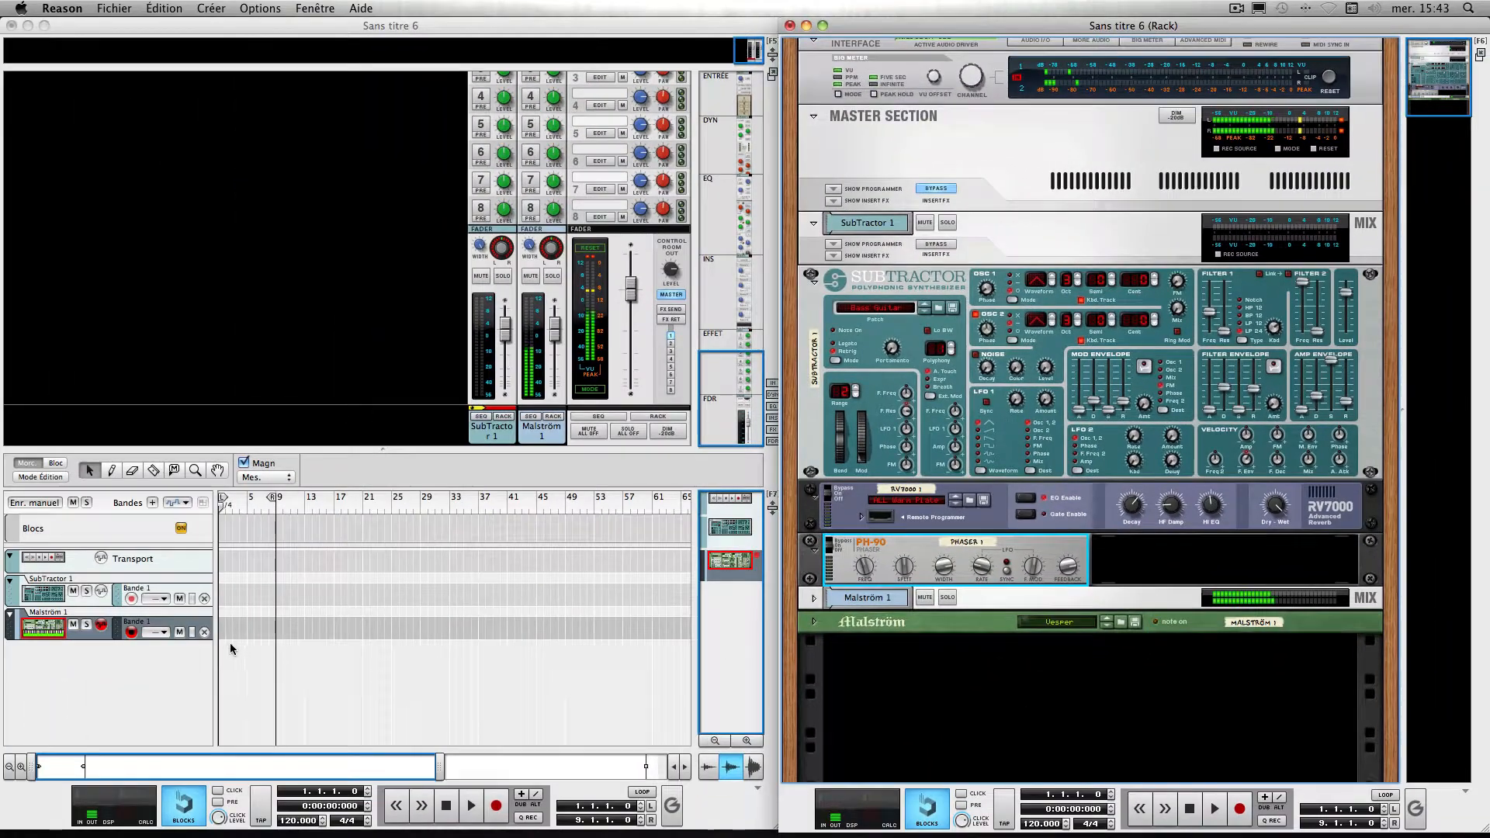
{"action": "left_click", "coordinate": [51, 598]}
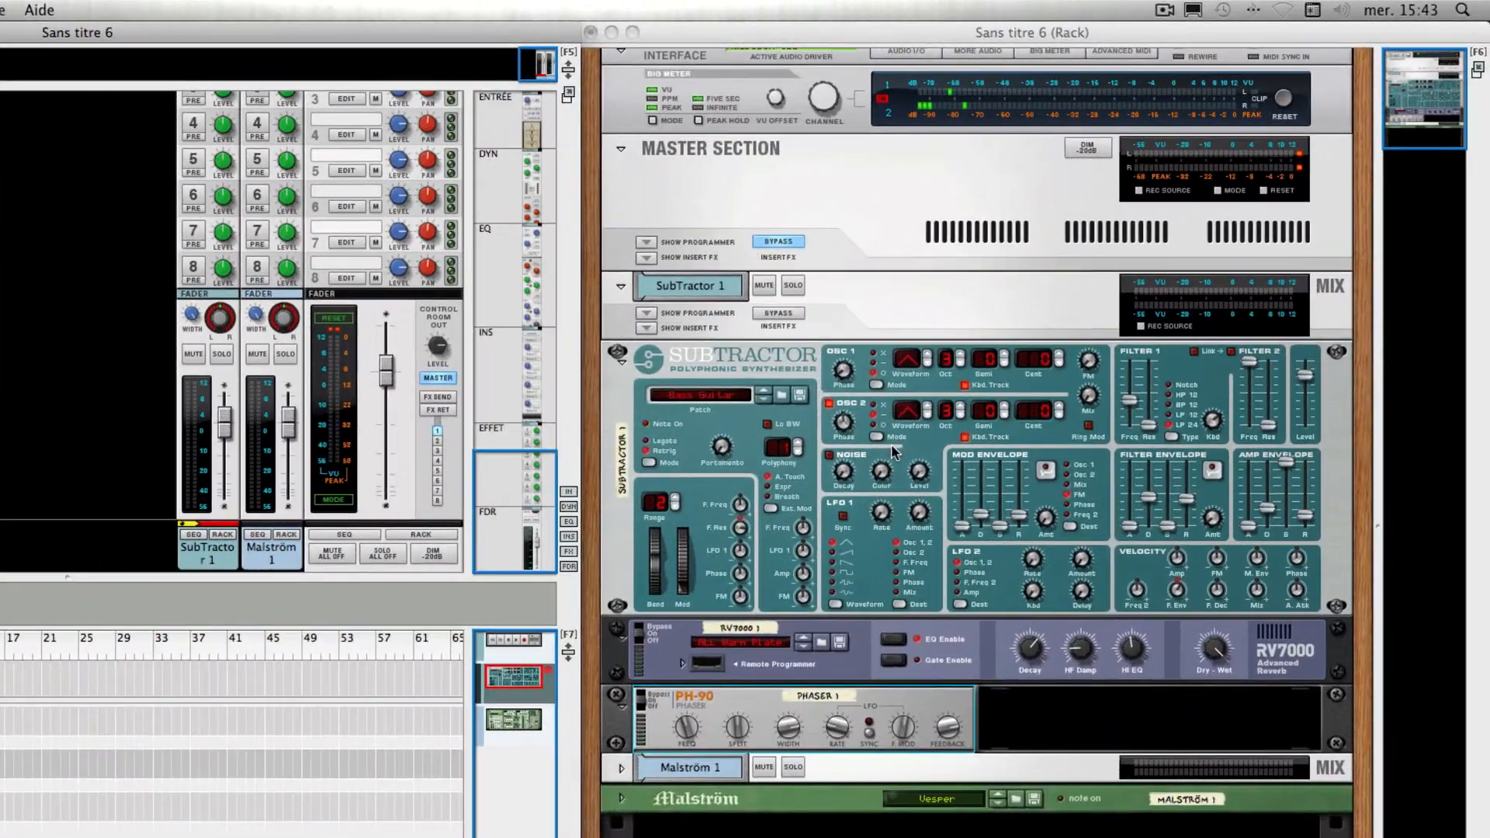
{"action": "left_click", "coordinate": [953, 734]}
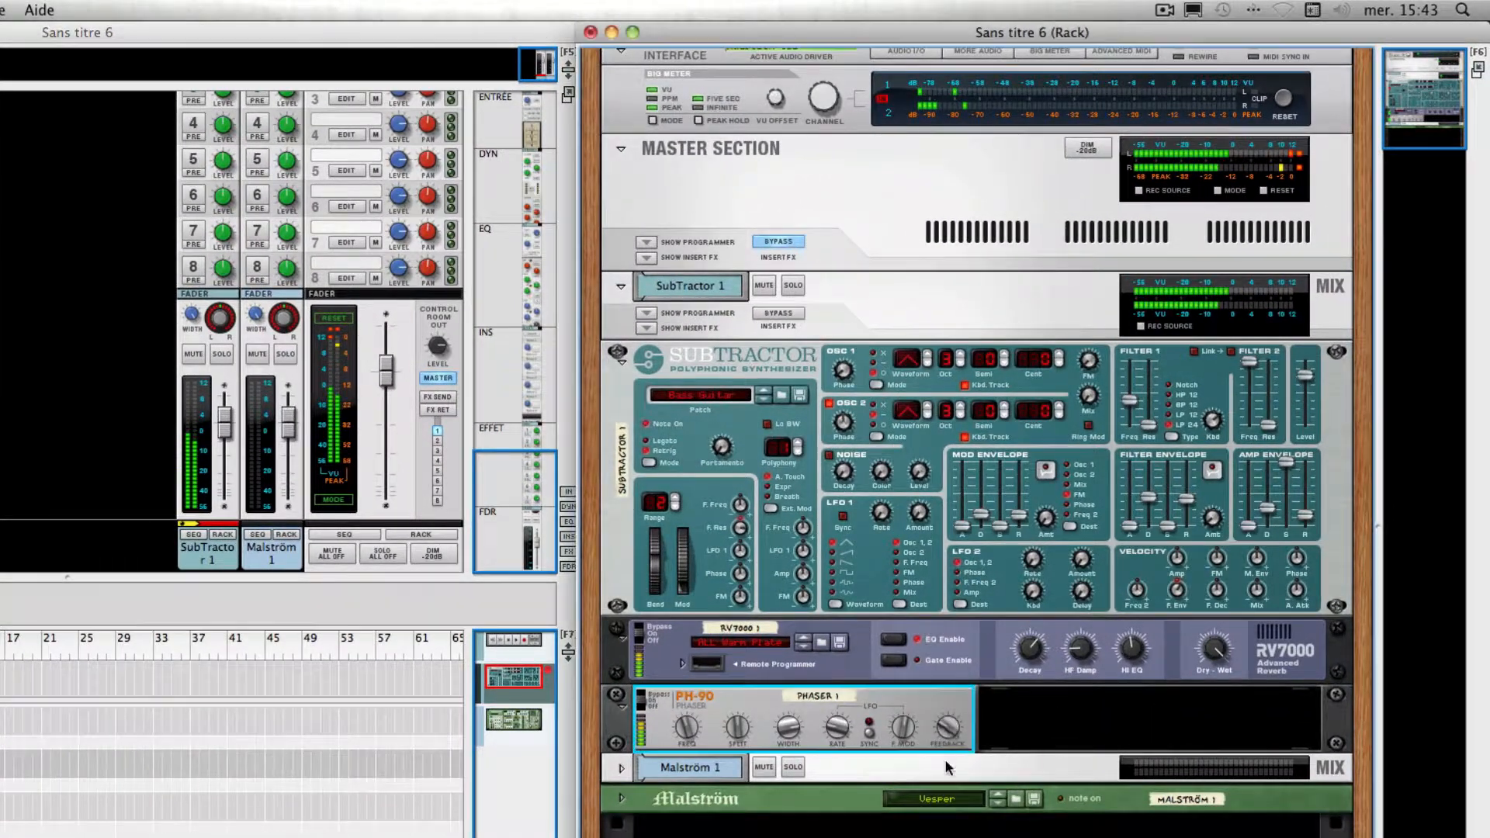
{"action": "left_click_drag", "start_coordinate": [946, 768], "coordinate": [901, 726]}
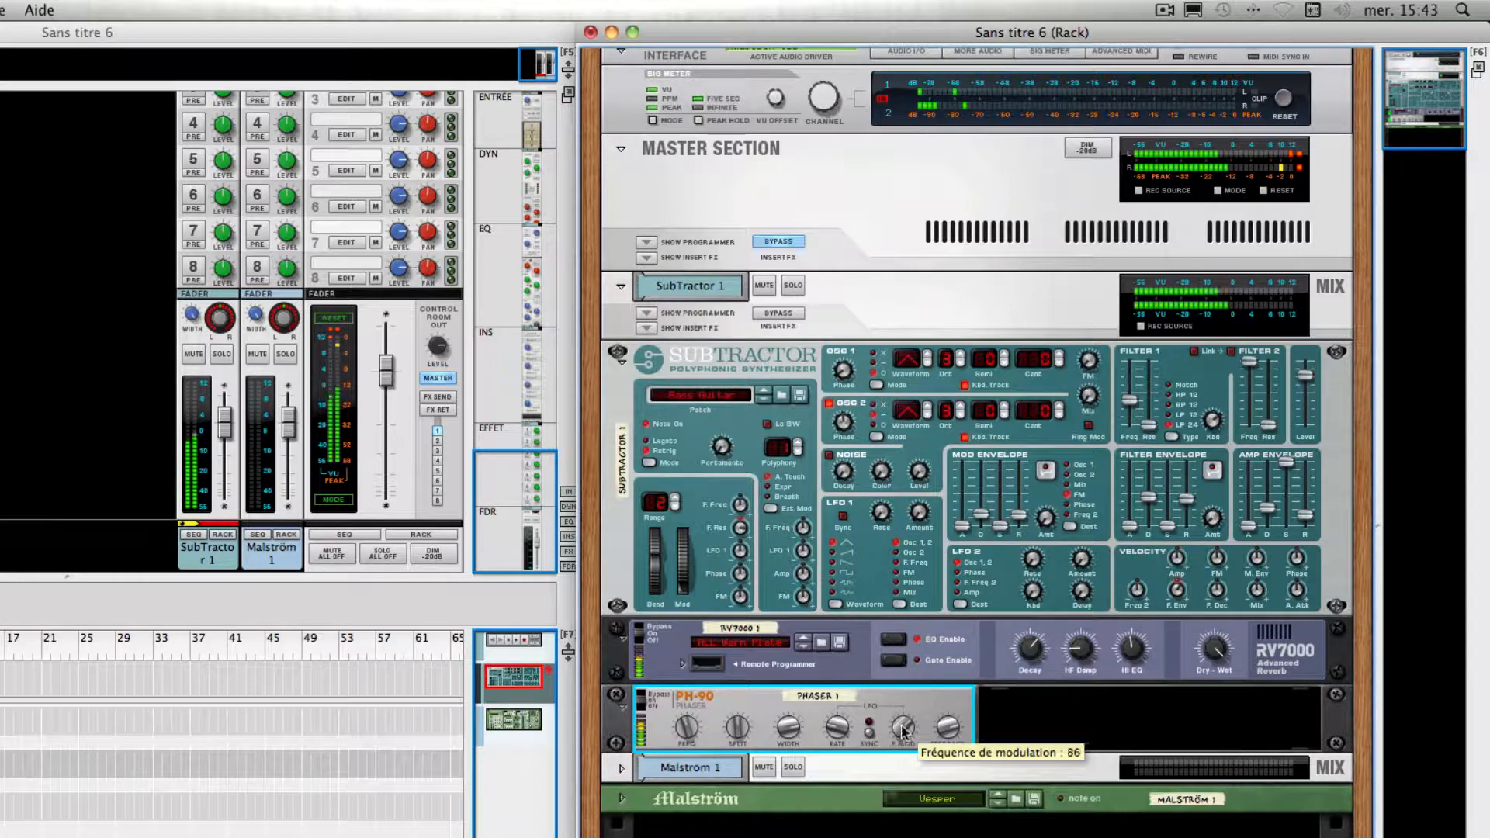
{"action": "left_click", "coordinate": [1214, 656]}
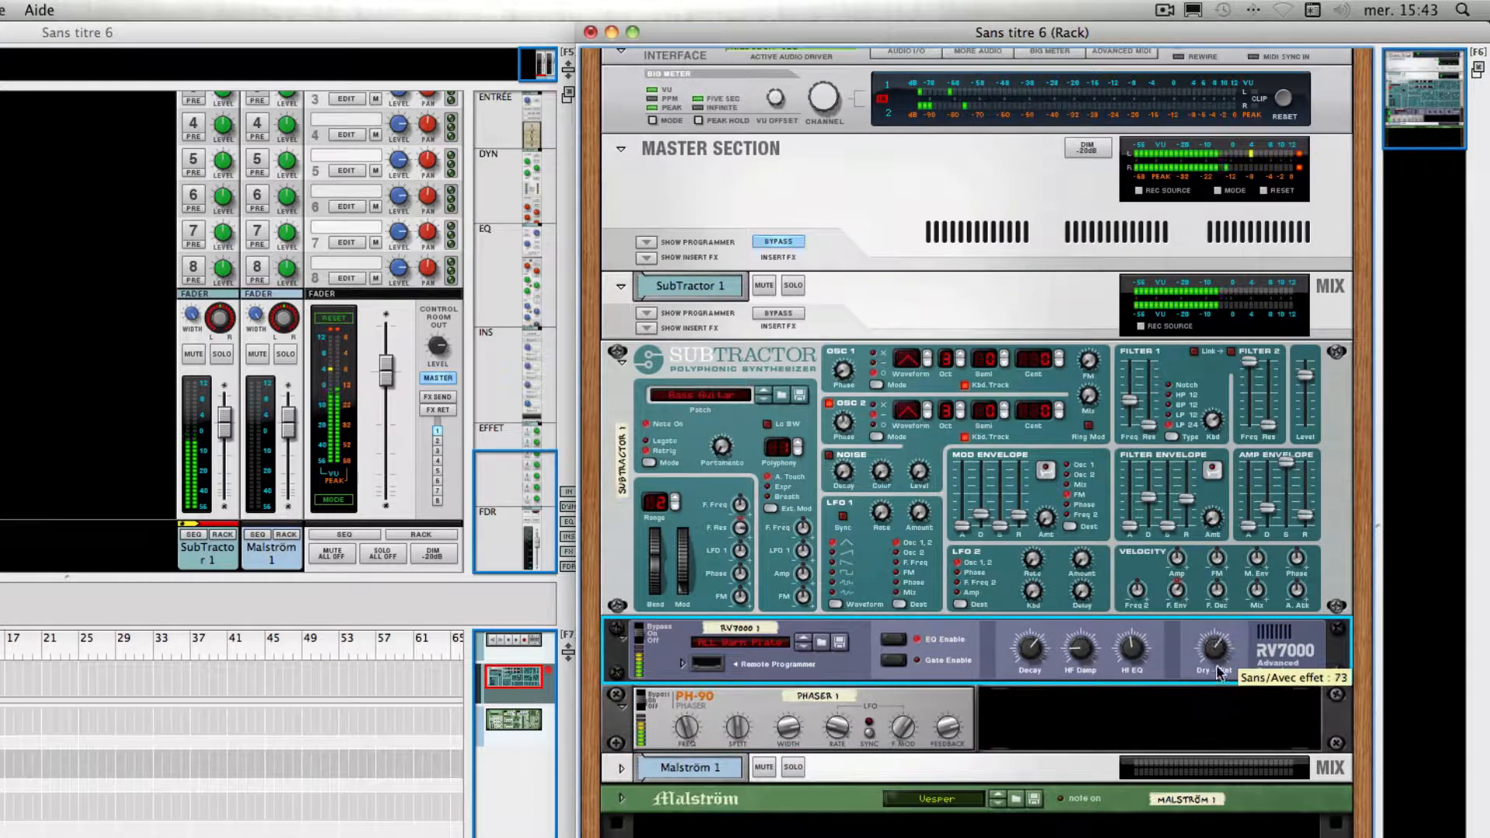
{"action": "left_click_drag", "start_coordinate": [1217, 669], "coordinate": [1216, 650]}
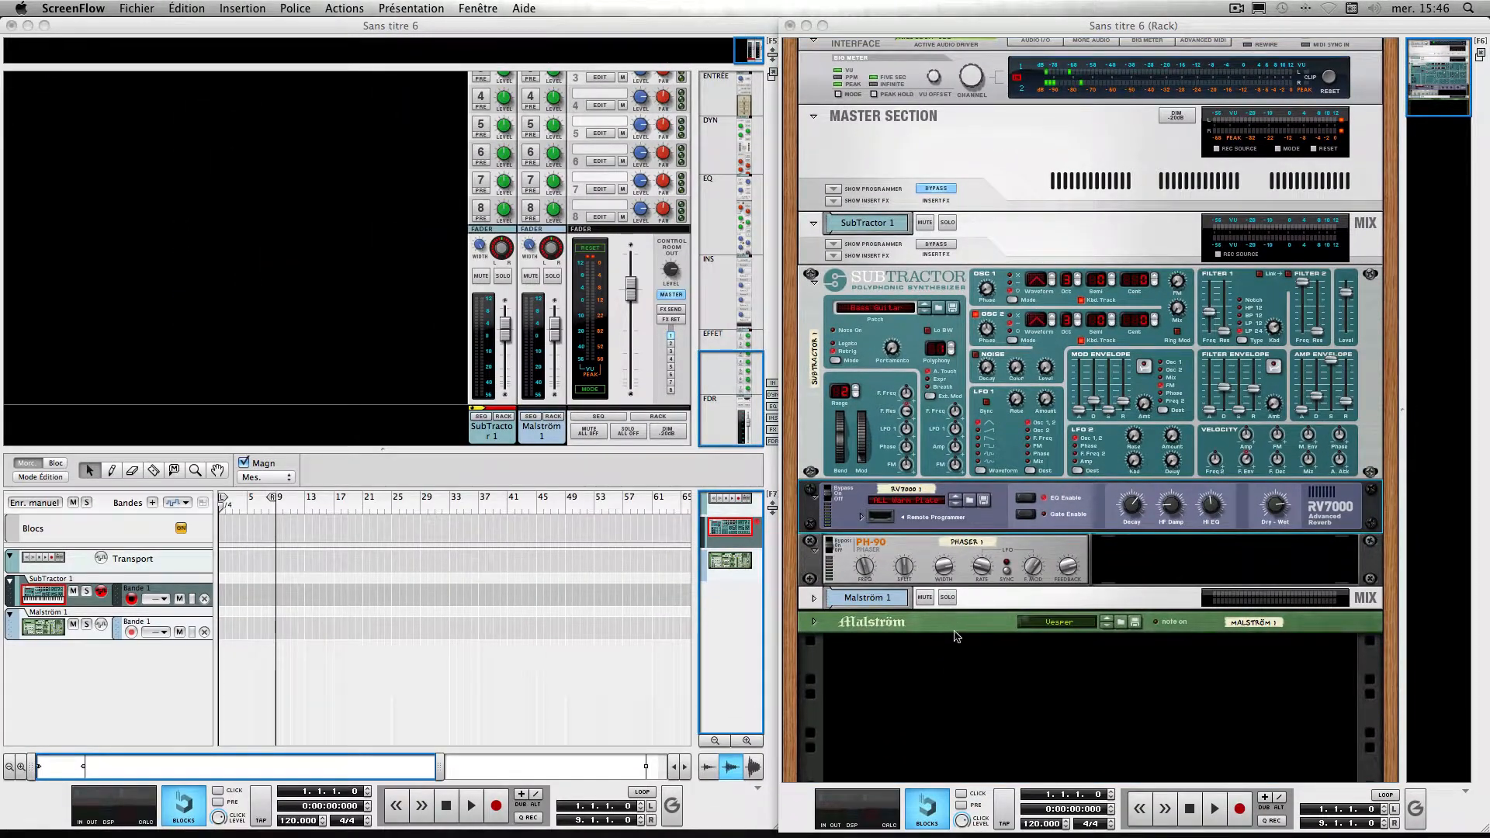
- On the rack's rear, disconnect the PH-90's outputs from the SubTractor mix channel's inputs
{"action": "left_click", "coordinate": [964, 562]}
{"action": "key", "text": "Tab"}
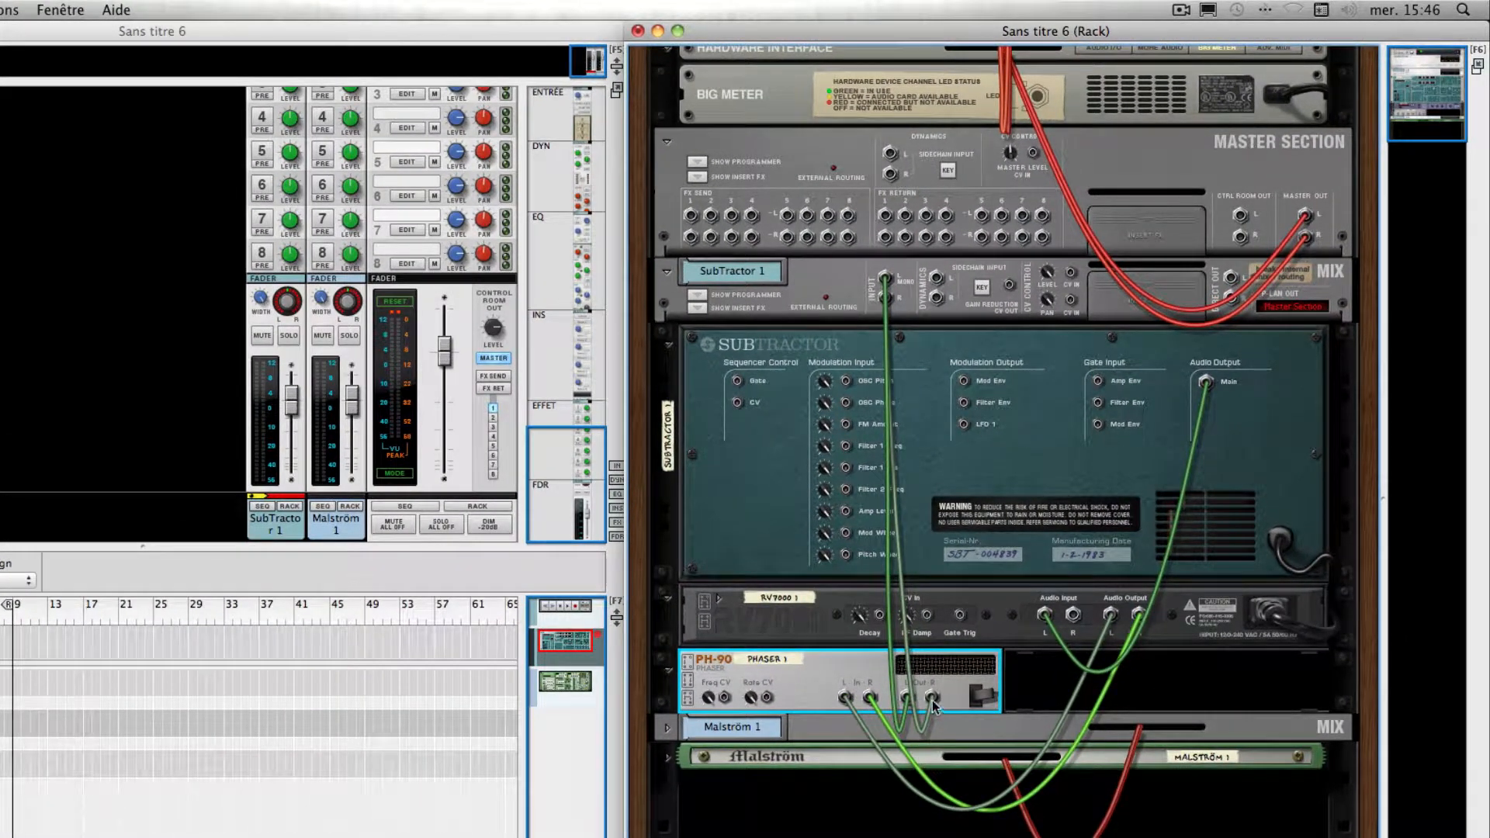
{"action": "left_click_drag", "start_coordinate": [934, 702], "coordinate": [930, 565]}
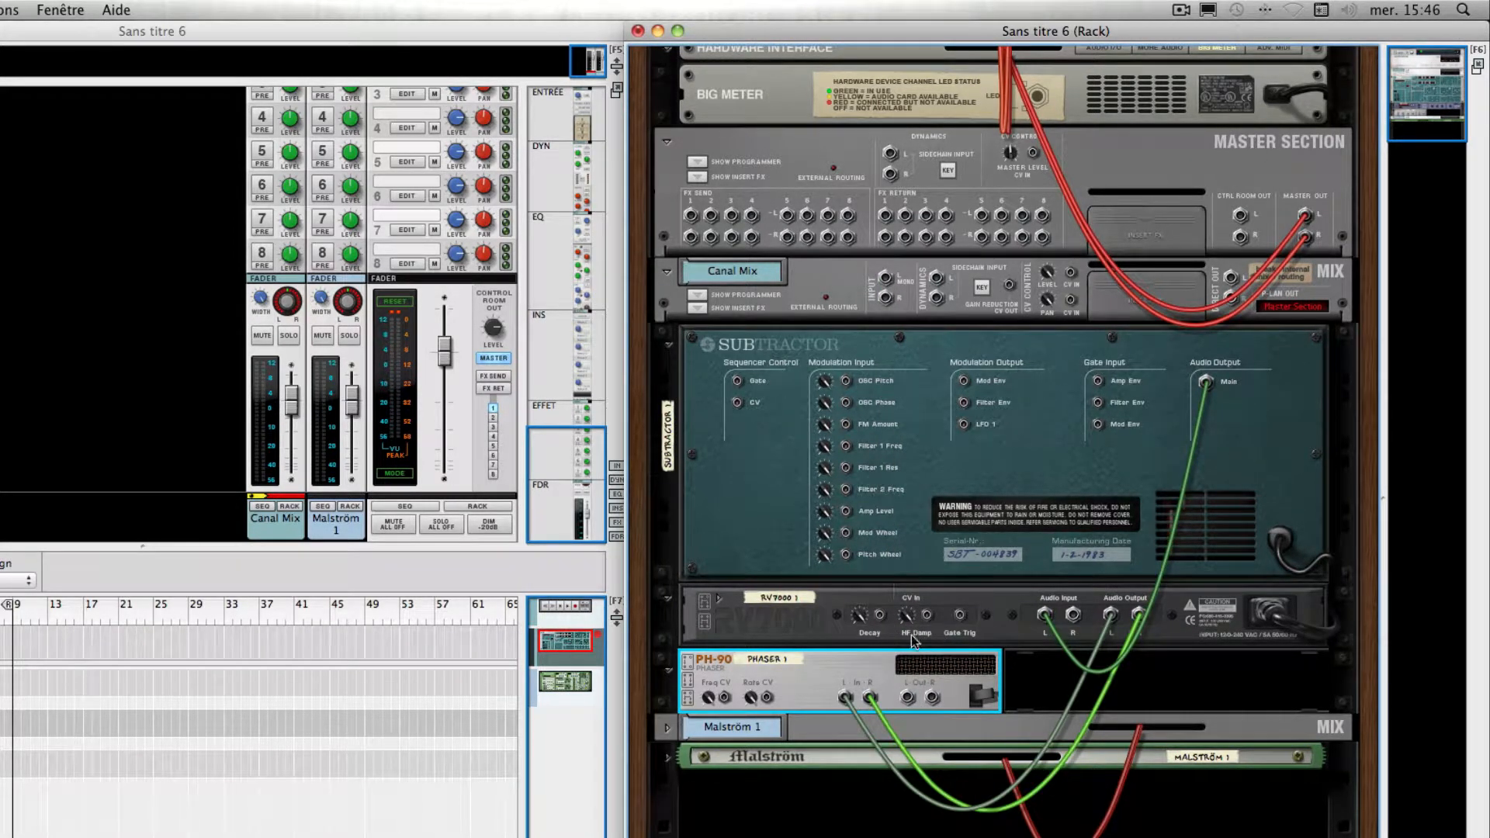
{"action": "scroll", "coordinate": [912, 638], "scroll_direction": "up", "scroll_amount": 1}
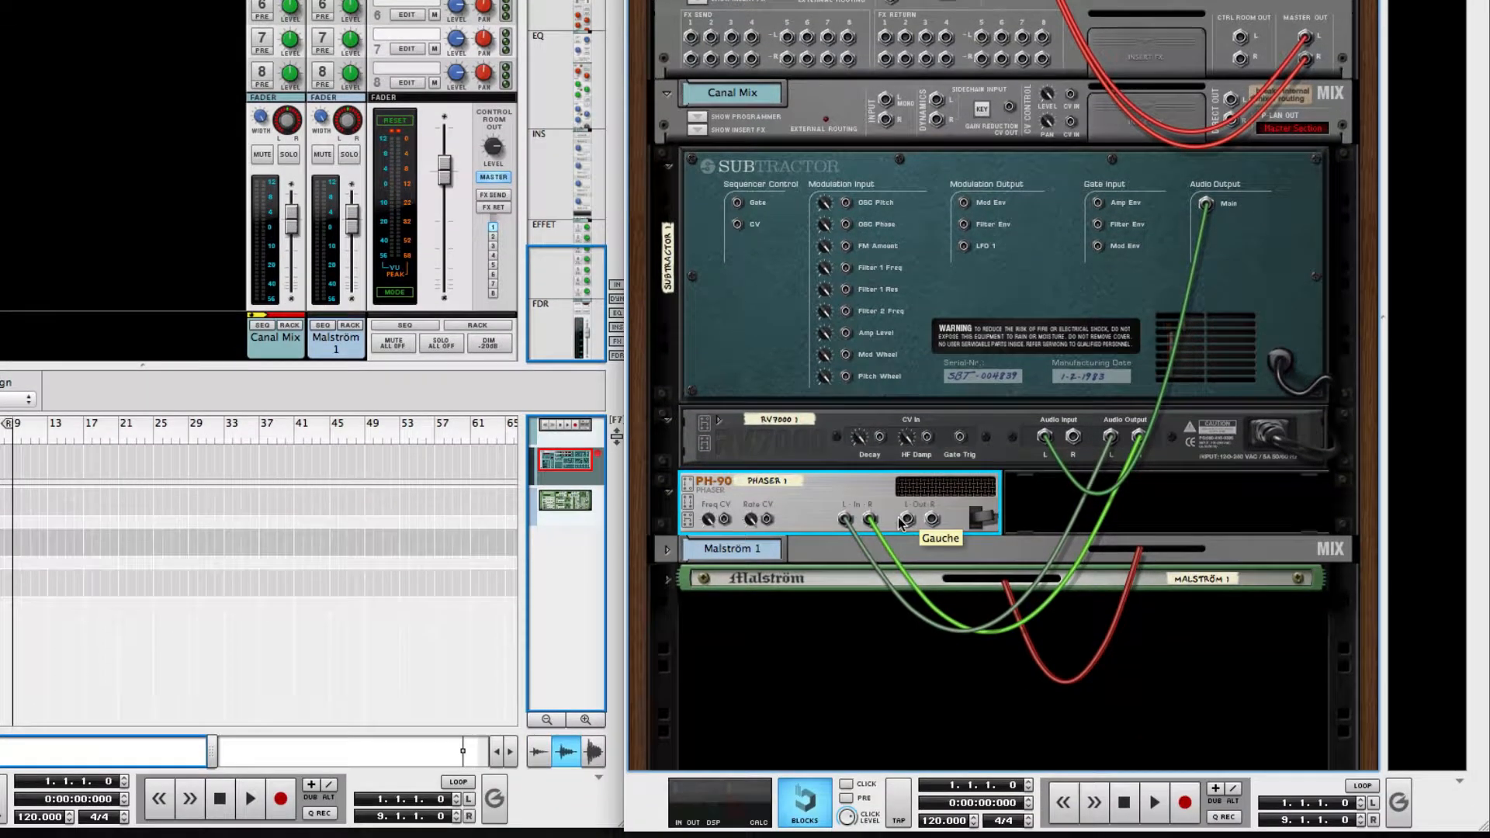
- Examine the destination devices offered for the PH-90's left output and the mix channel's left input jack
{"action": "right_click", "coordinate": [908, 521]}
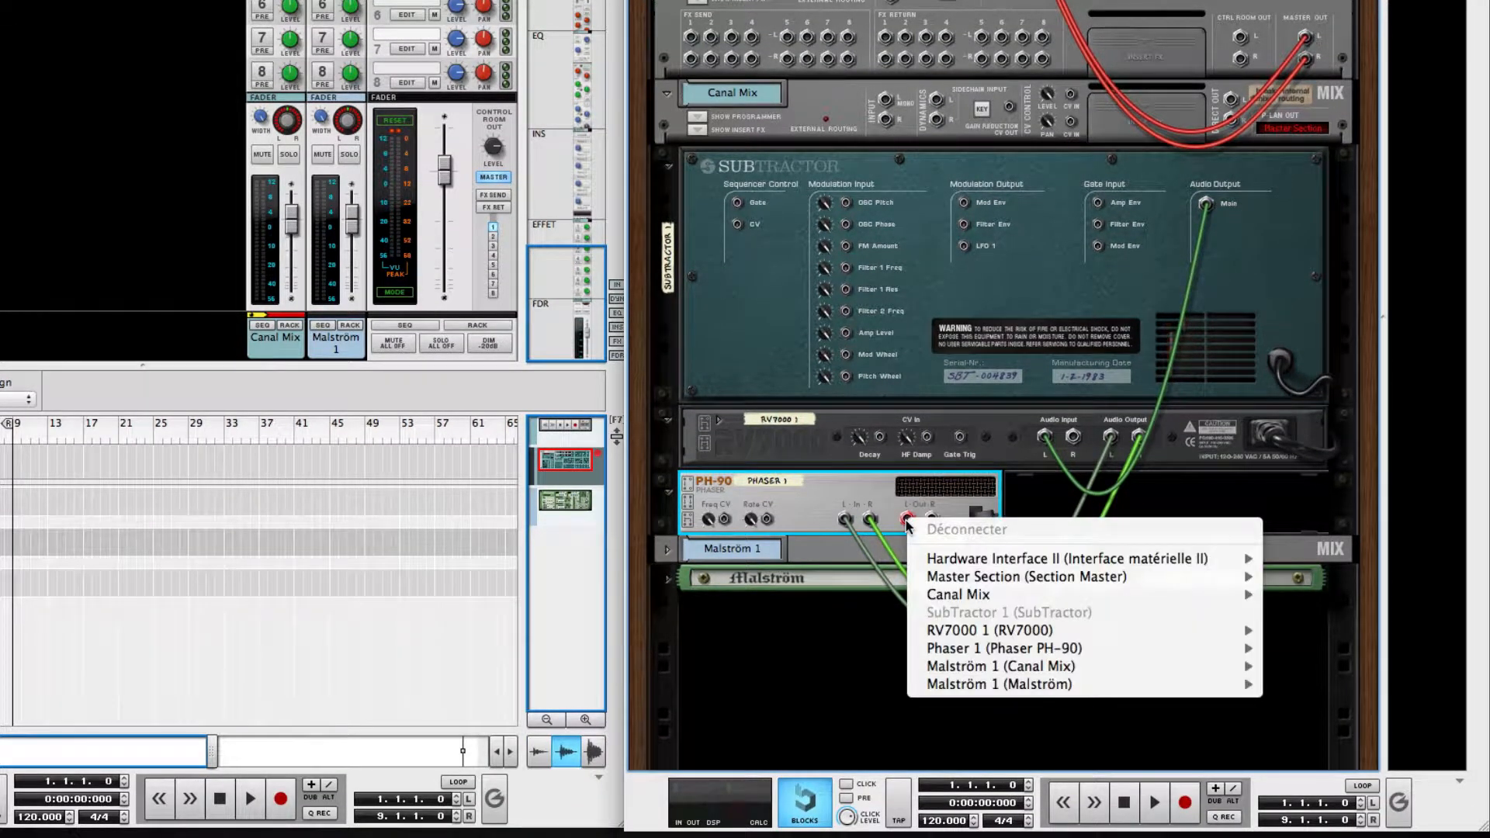
{"action": "mouse_move", "coordinate": [978, 575]}
{"action": "mouse_move", "coordinate": [962, 649]}
{"action": "left_click", "coordinate": [888, 104]}
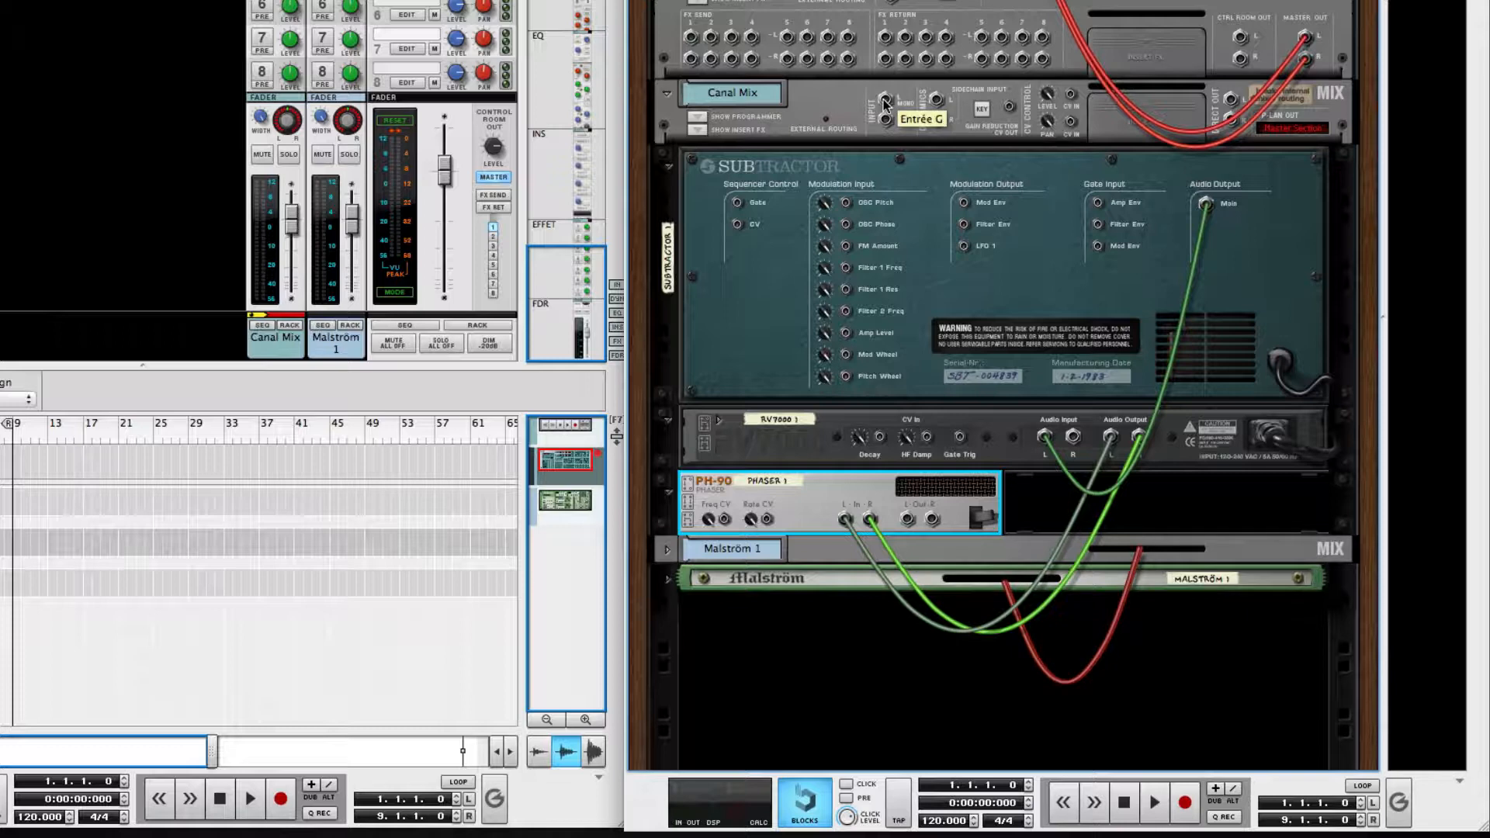
- Try connecting the PH-90's left output to Canal Mix's Entrée point d'insertion G, and undo the connection
{"action": "right_click", "coordinate": [906, 520]}
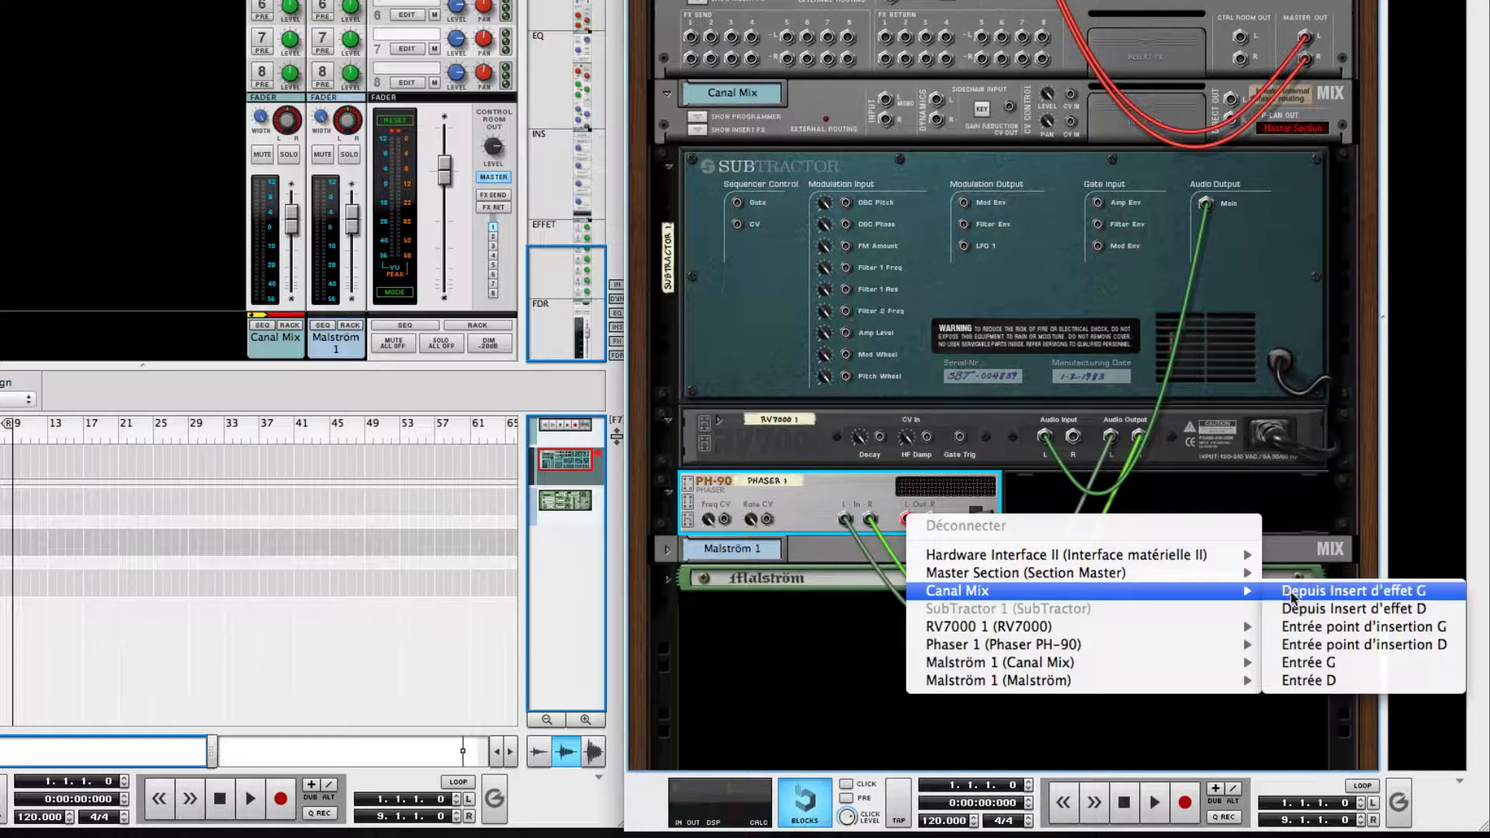
{"action": "left_click", "coordinate": [1298, 629]}
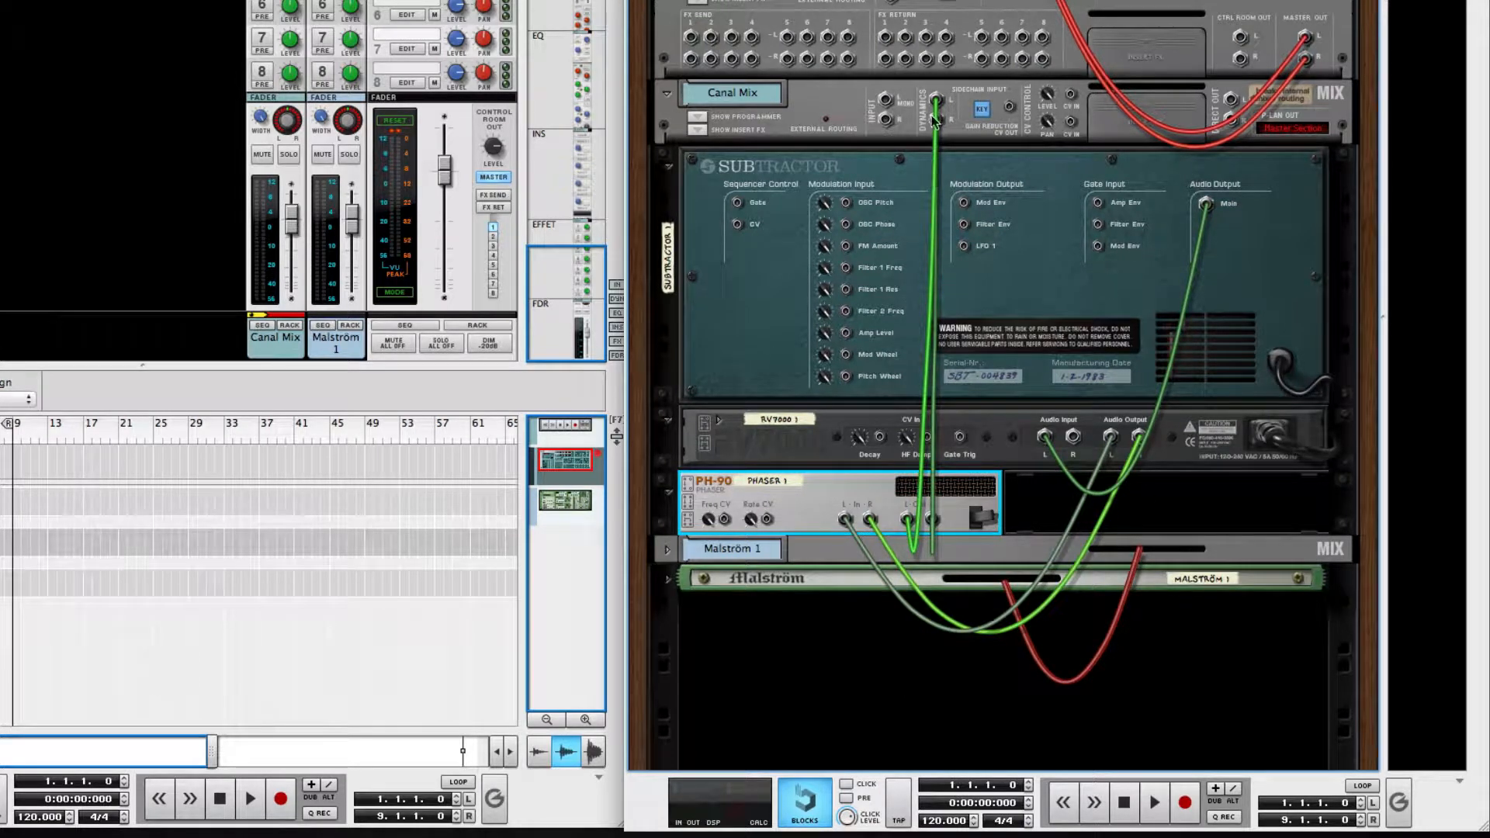
{"action": "key", "text": "super+z"}
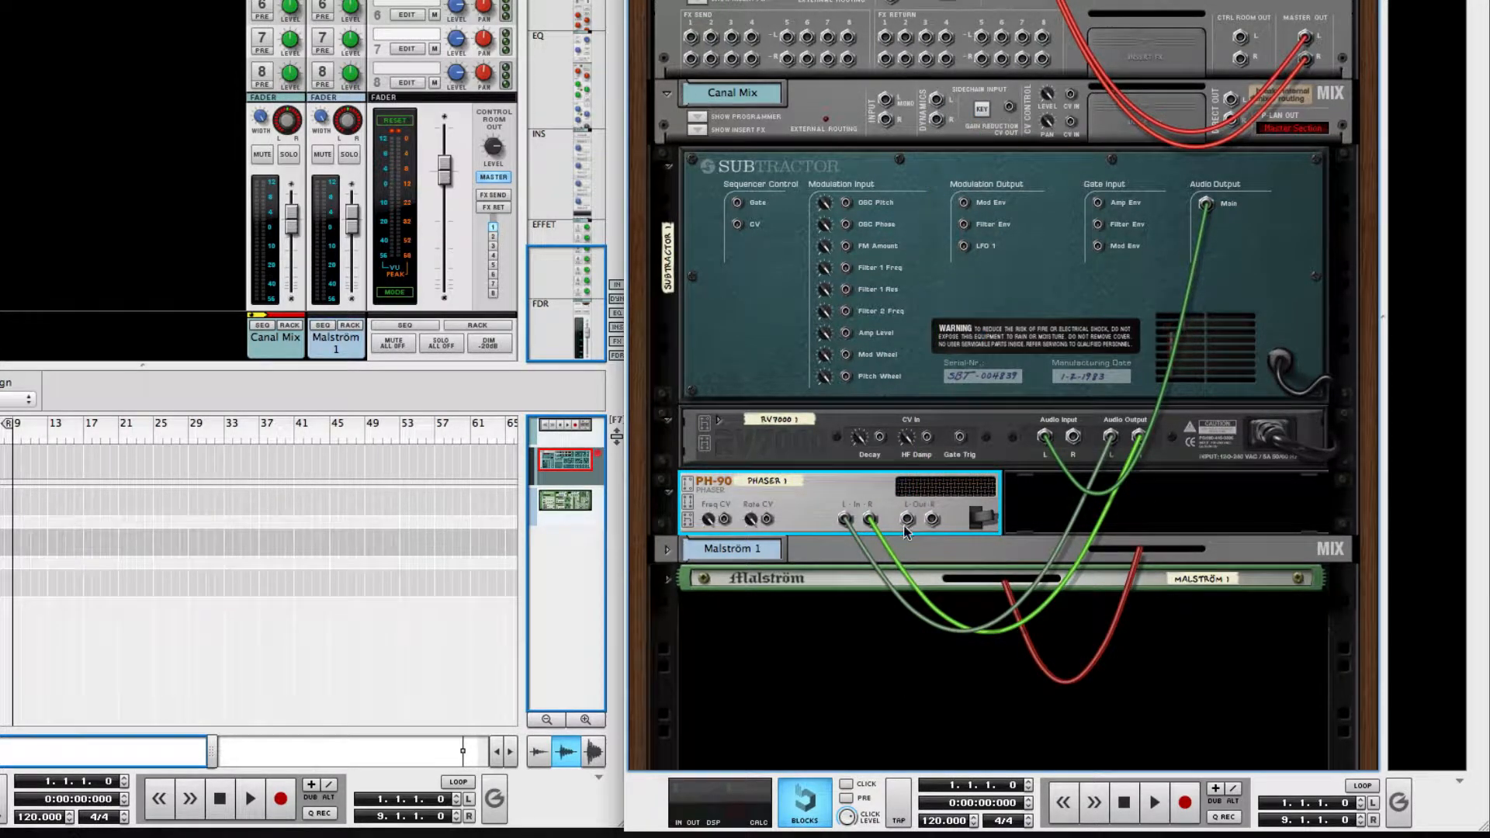
- Connect the PH-90's left output to Entrée G of Canal Mix from the jack's destination list
{"action": "right_click", "coordinate": [906, 520]}
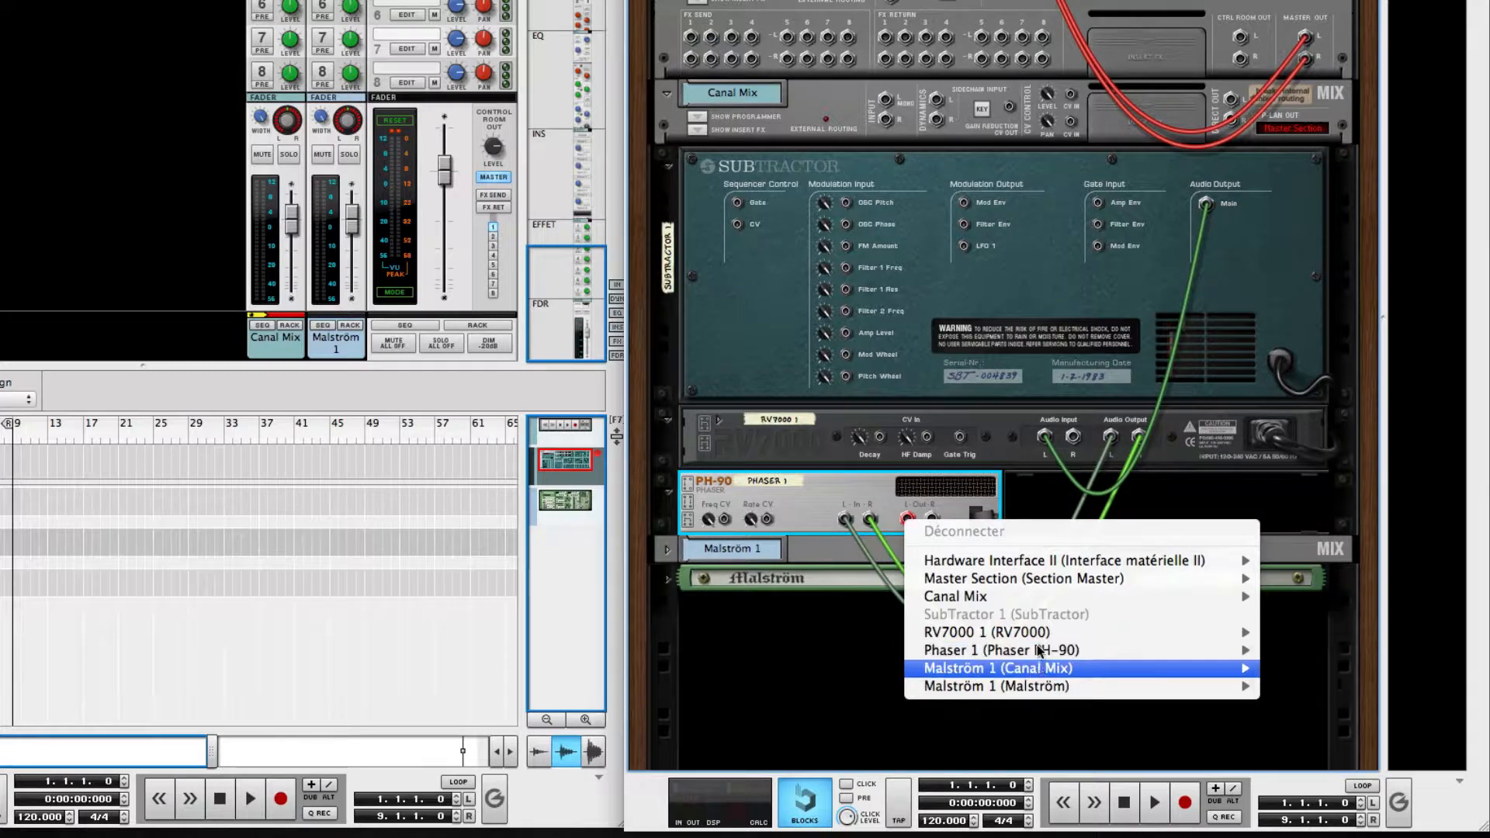
{"action": "mouse_move", "coordinate": [1136, 602]}
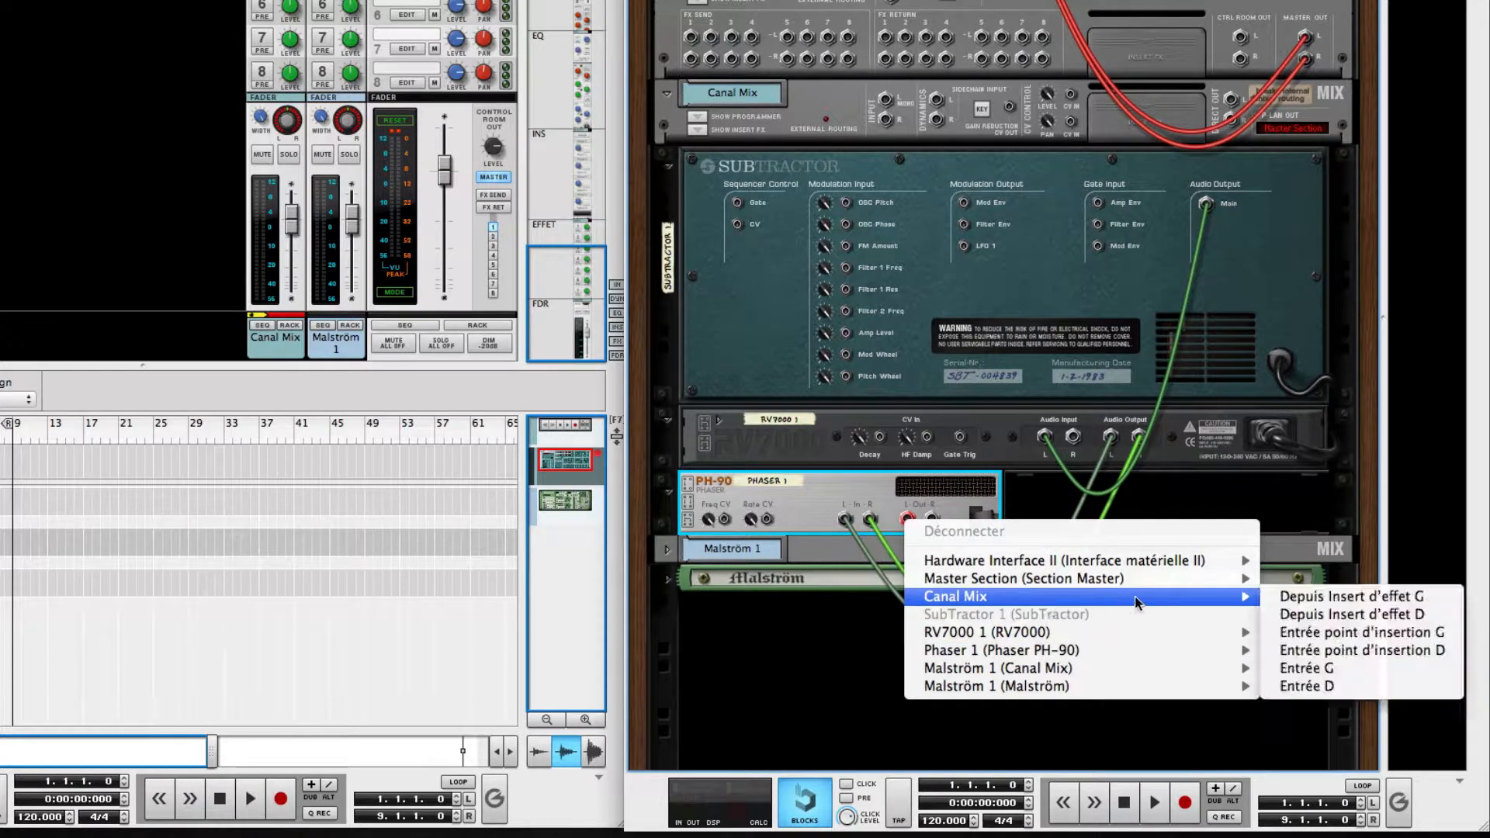
{"action": "left_click", "coordinate": [1310, 670]}
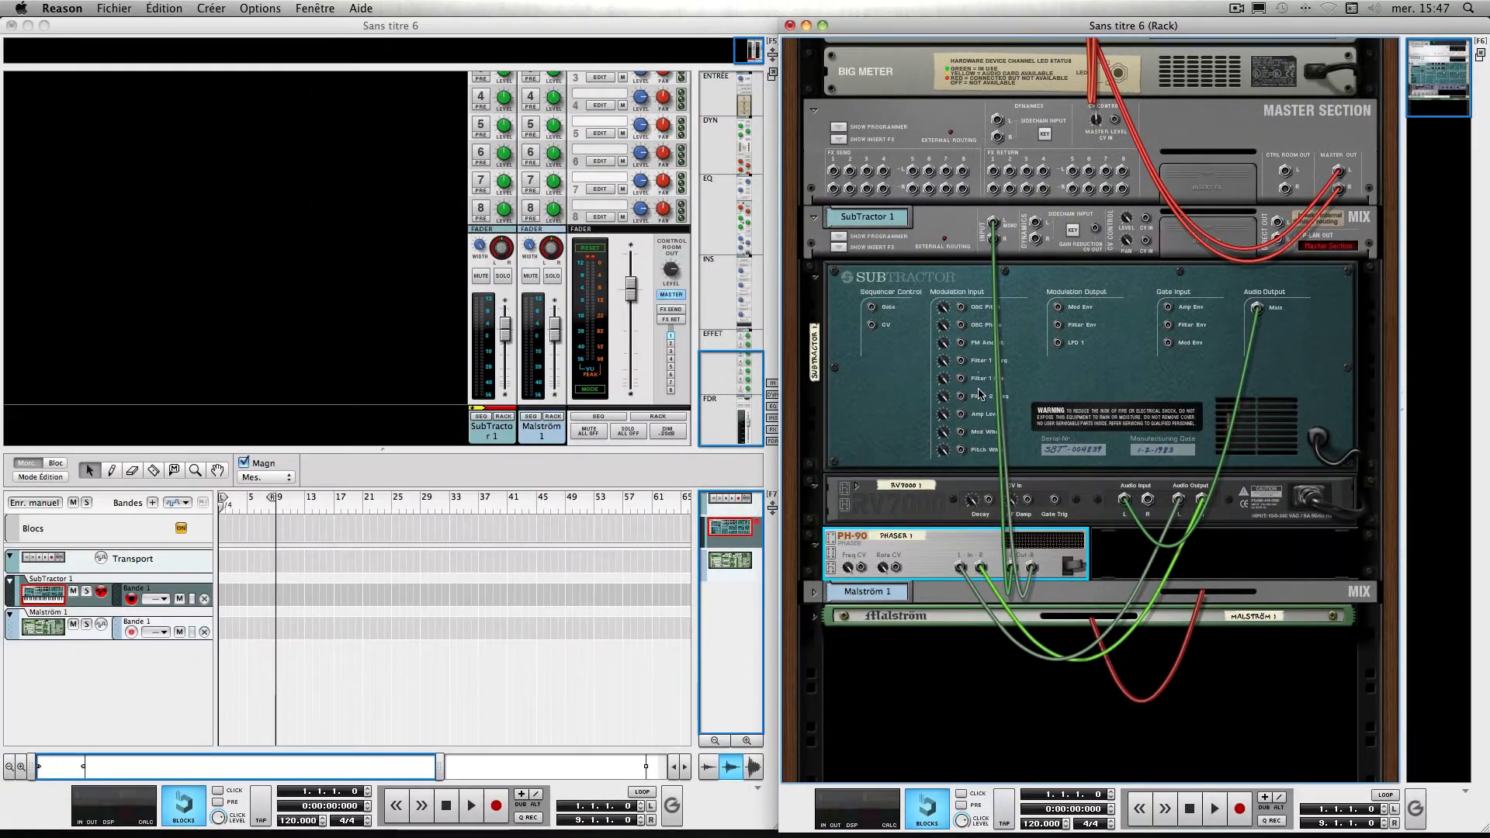
- Examine the connection sources offered for the SubTractor's Mod Wheel modulation input, and close the list without choosing one
{"action": "scroll", "coordinate": [873, 326], "scroll_direction": "up", "scroll_amount": 1}
{"action": "scroll", "coordinate": [874, 326], "scroll_direction": "down", "scroll_amount": 1}
{"action": "left_click", "coordinate": [960, 435]}
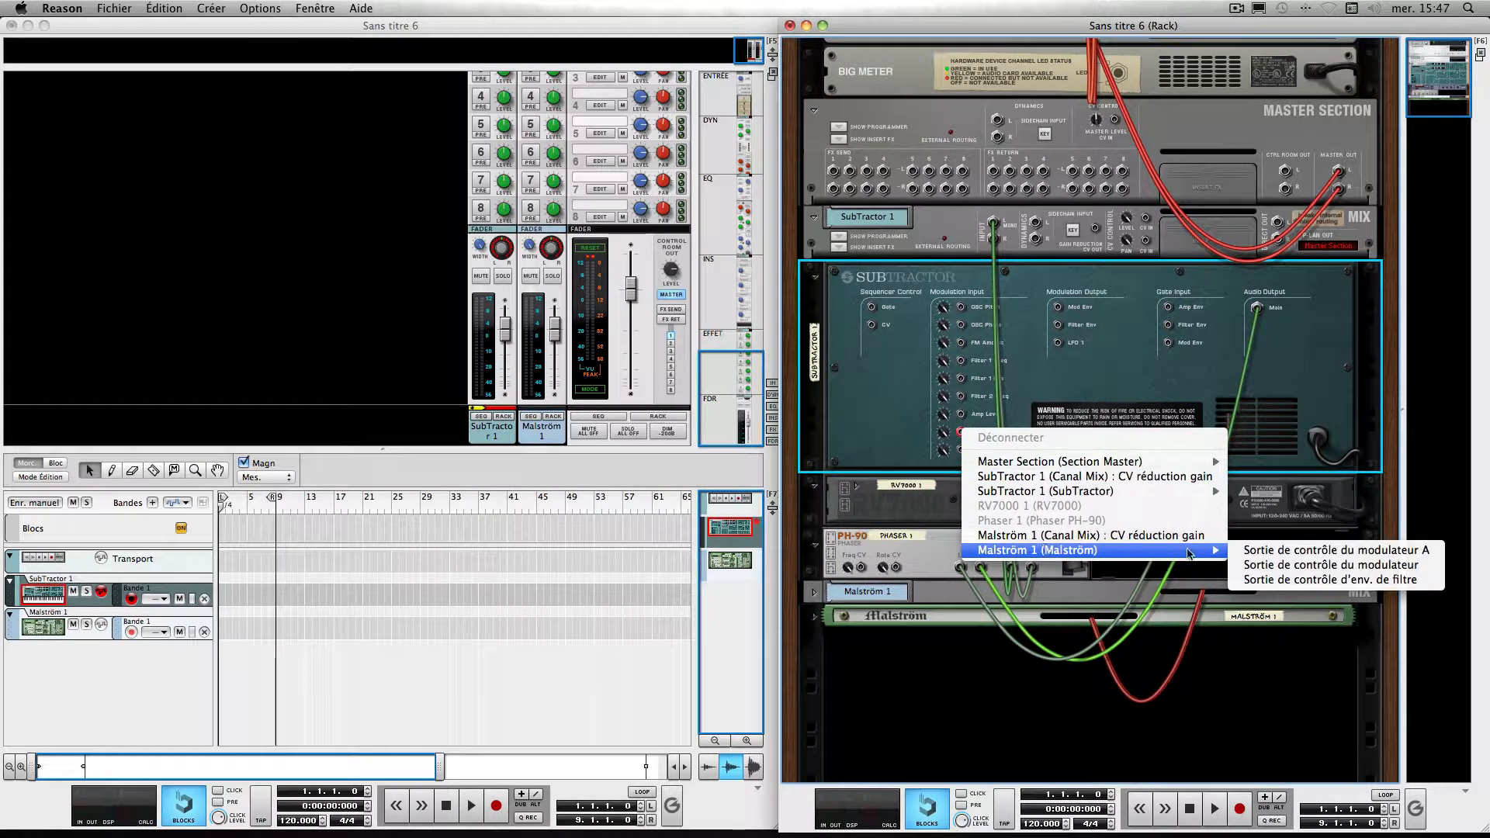
{"action": "left_click", "coordinate": [918, 717]}
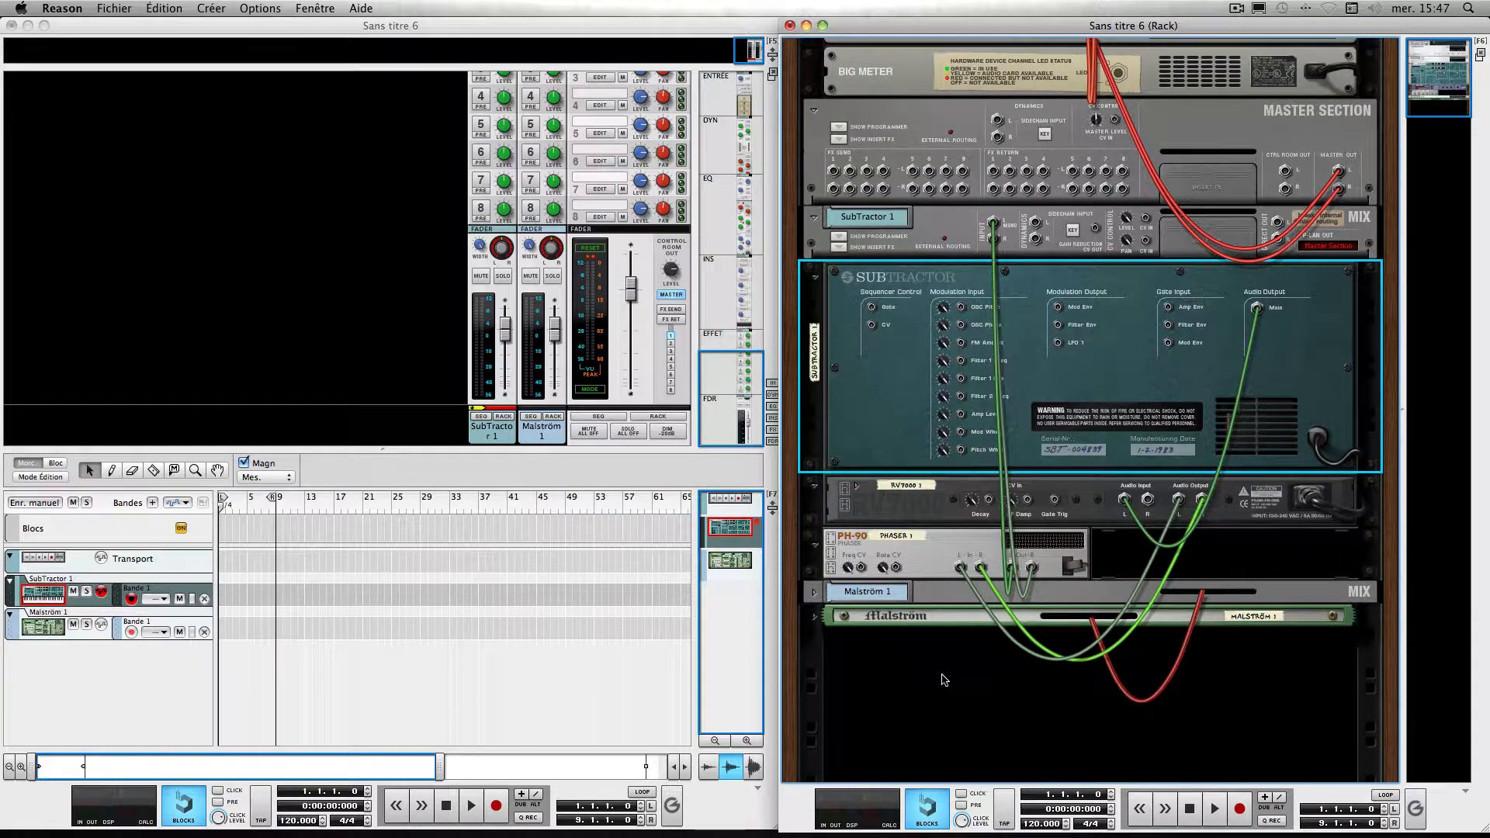
- Return to the rack's front and delete the PH-90 below the RV7000
{"action": "key", "text": "Tab"}
{"action": "left_click", "coordinate": [979, 542]}
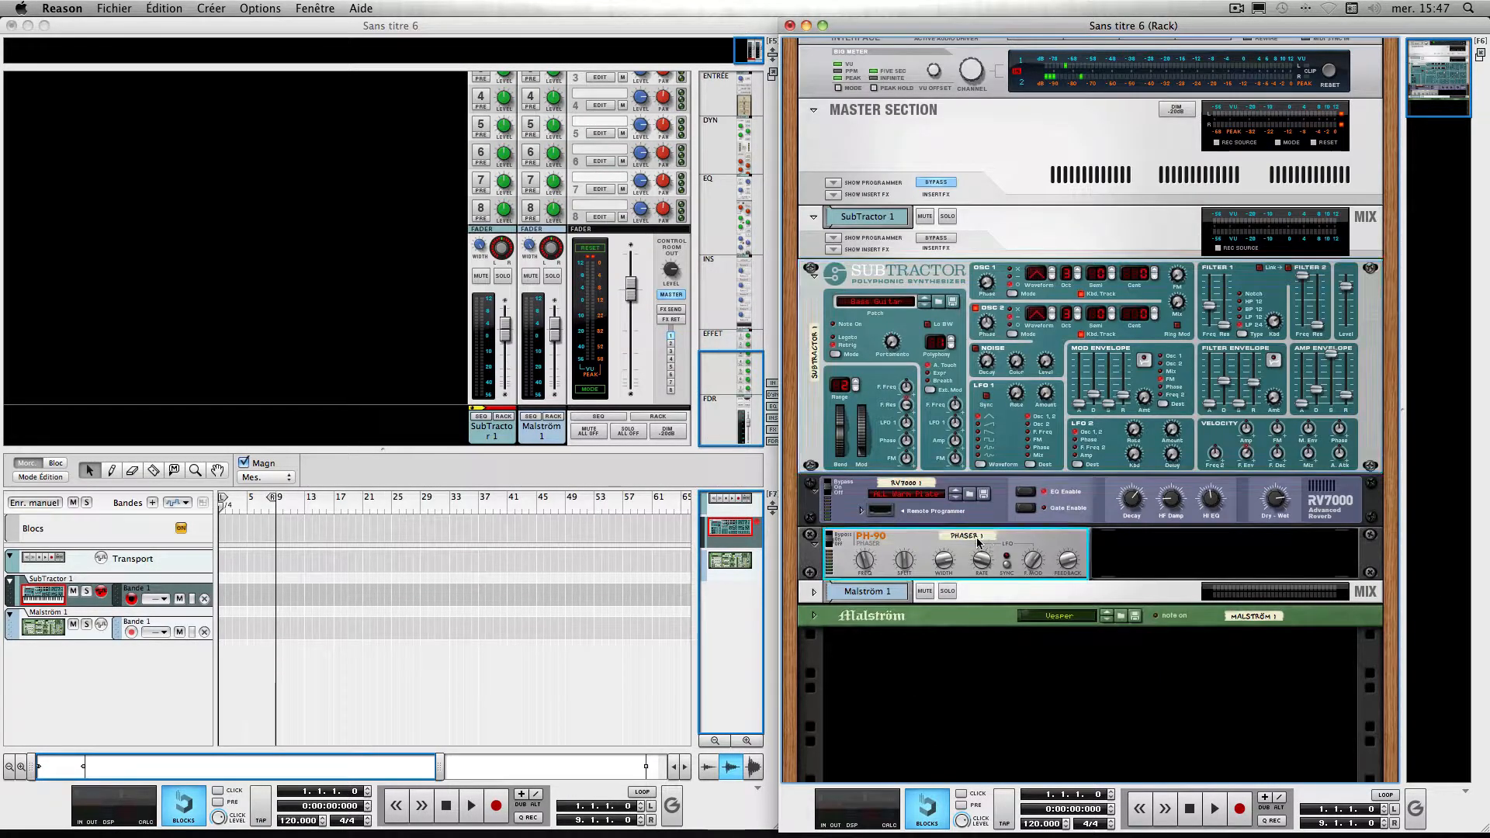
{"action": "key", "text": "BackSpace"}
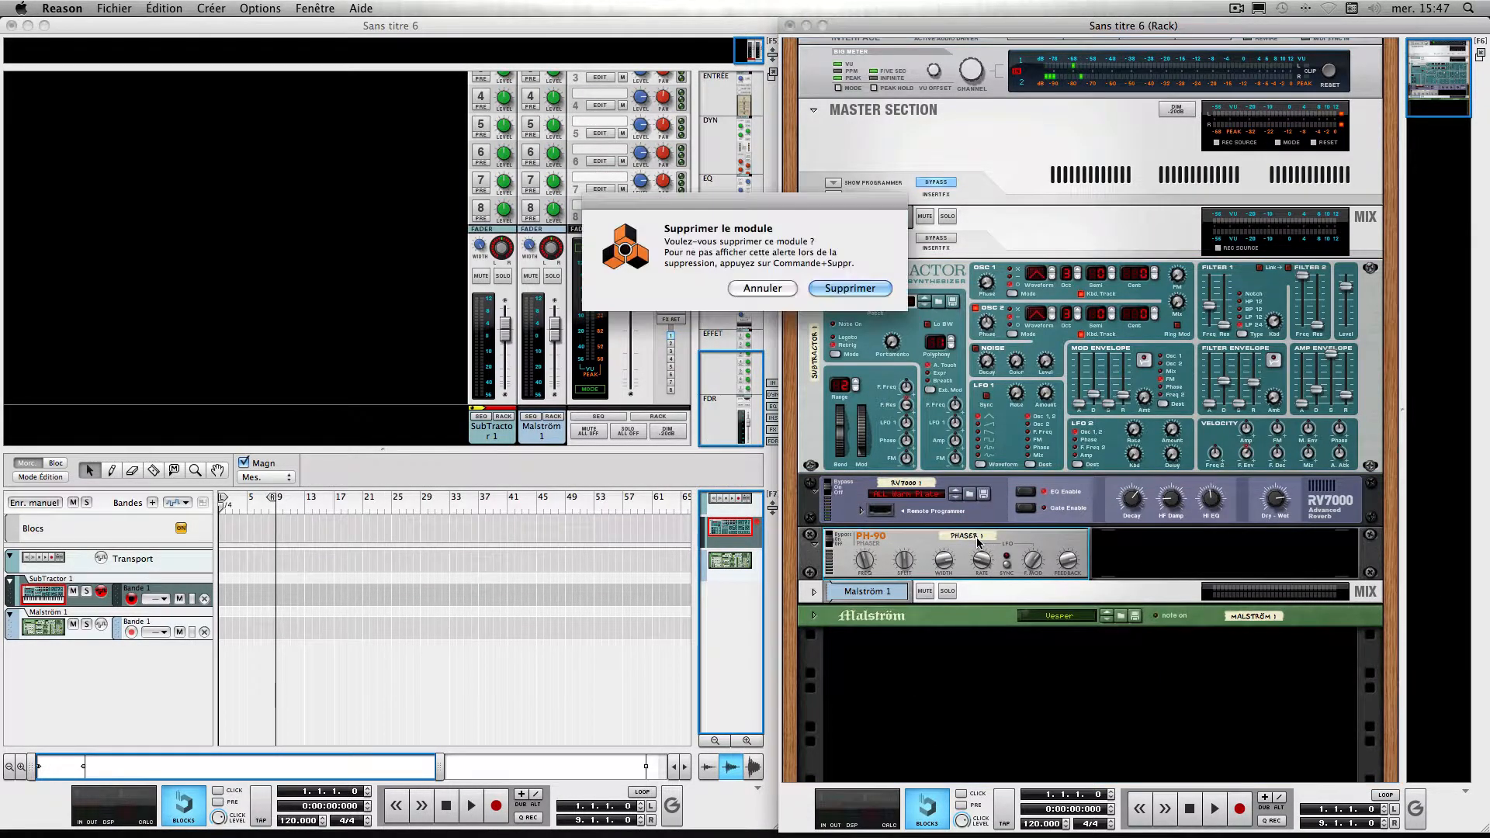
{"action": "key", "text": "Return"}
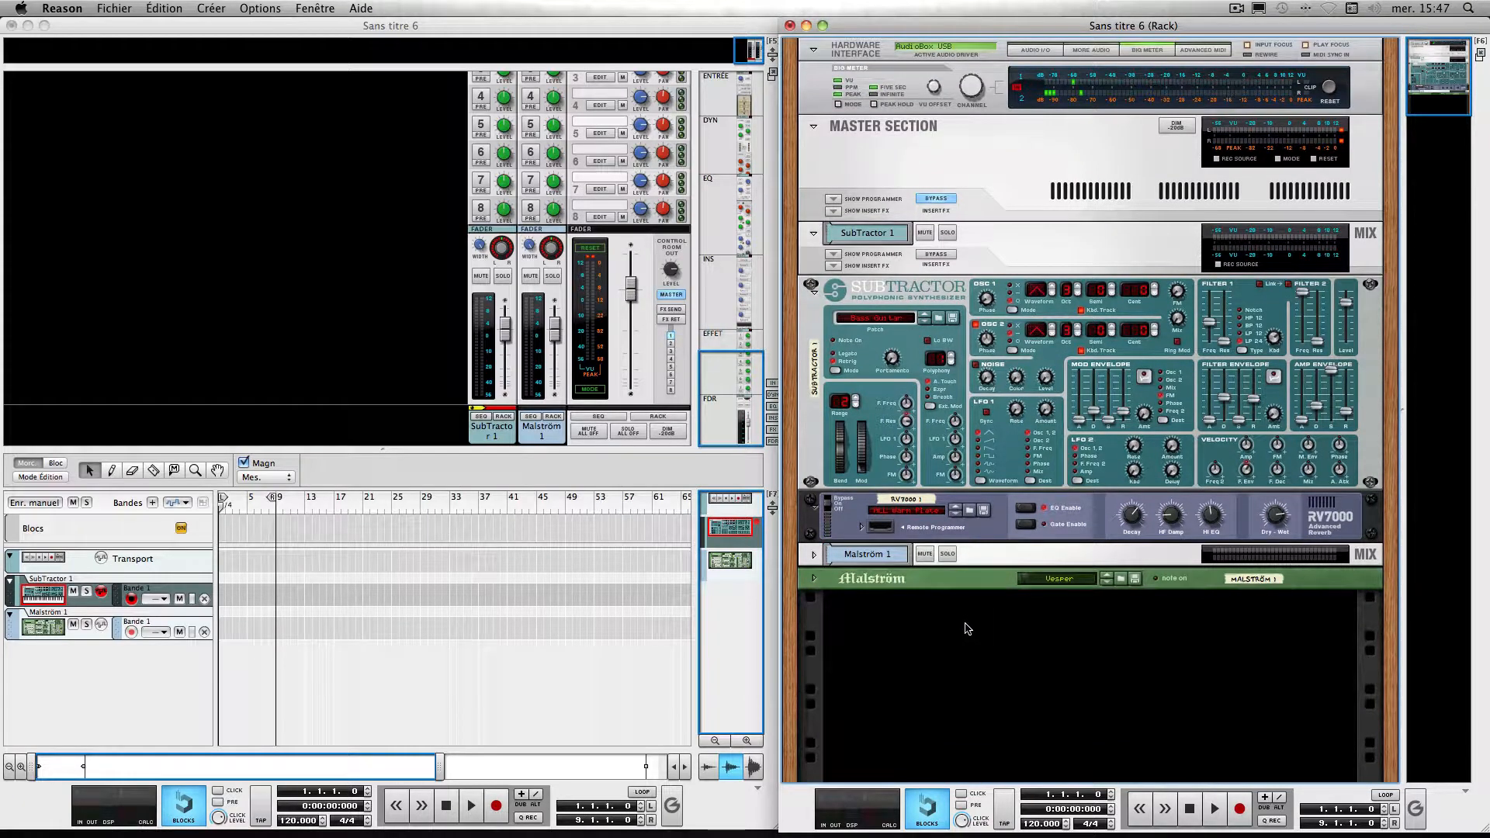
- Select the RV7000 and examine its cabling on the rear of the rack
{"action": "left_click", "coordinate": [999, 531]}
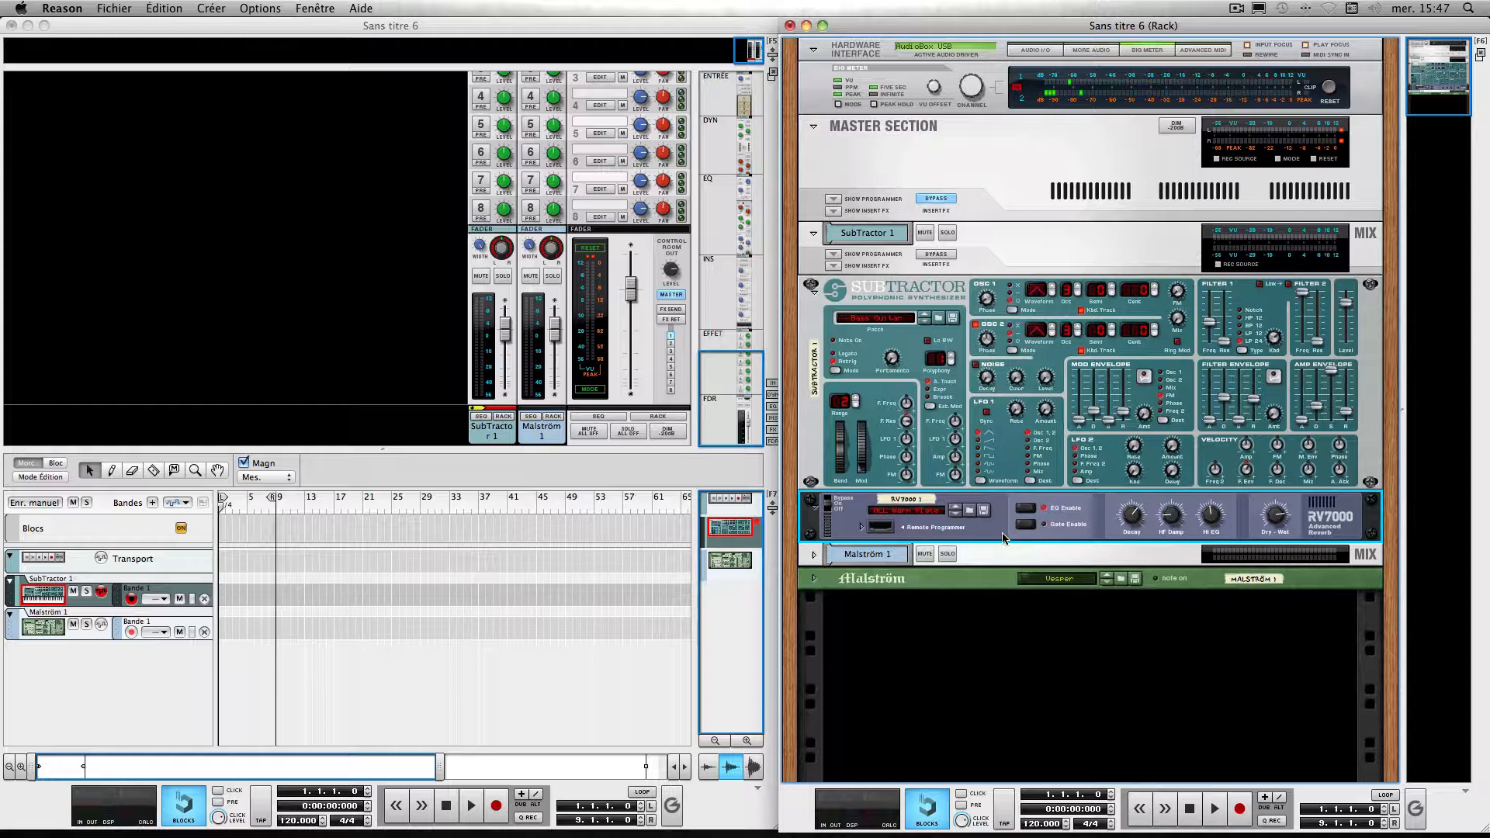
{"action": "key", "text": "Tab"}
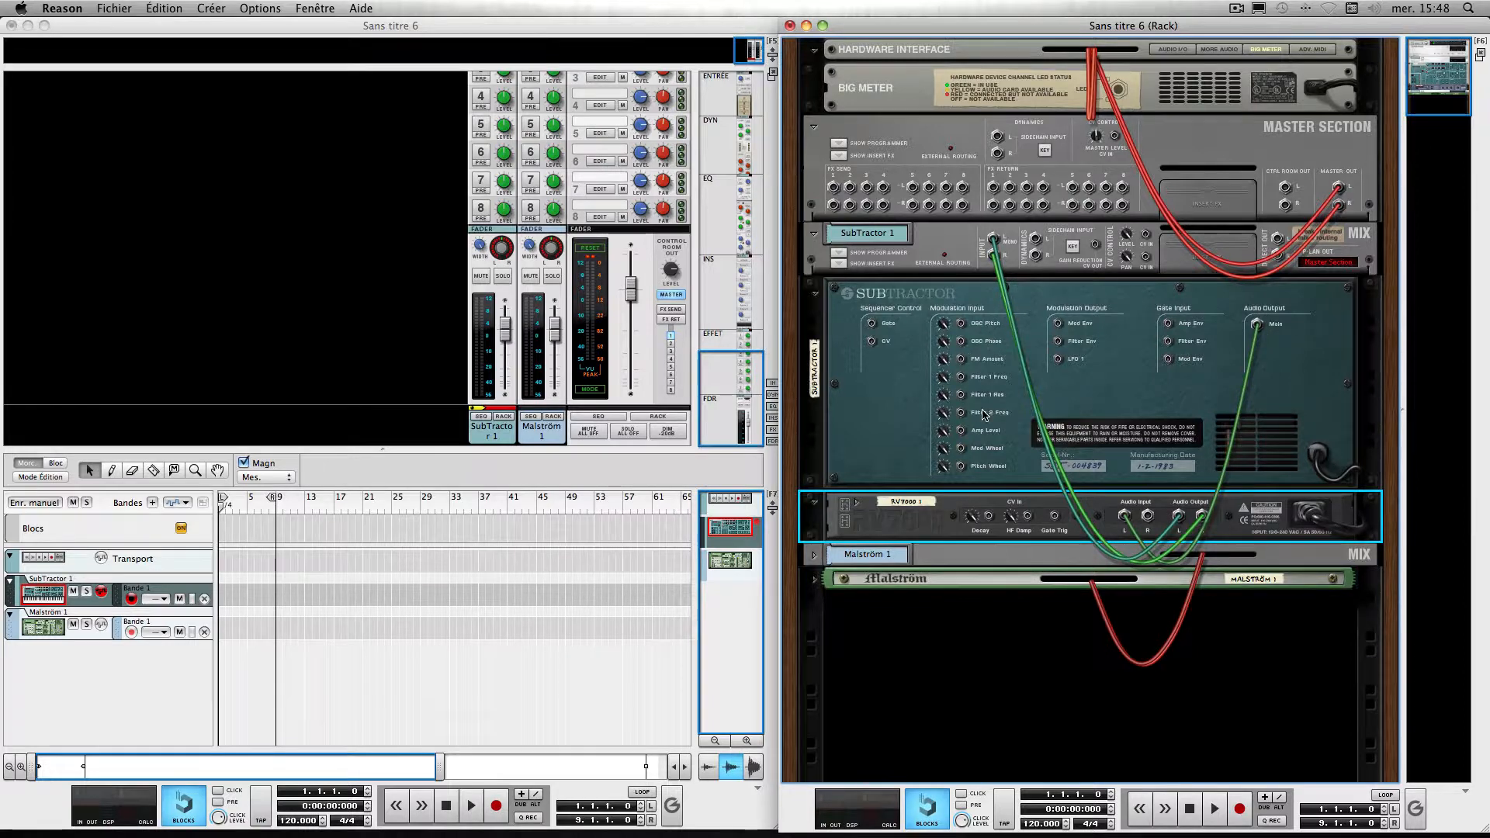
{"action": "key", "text": "Tab"}
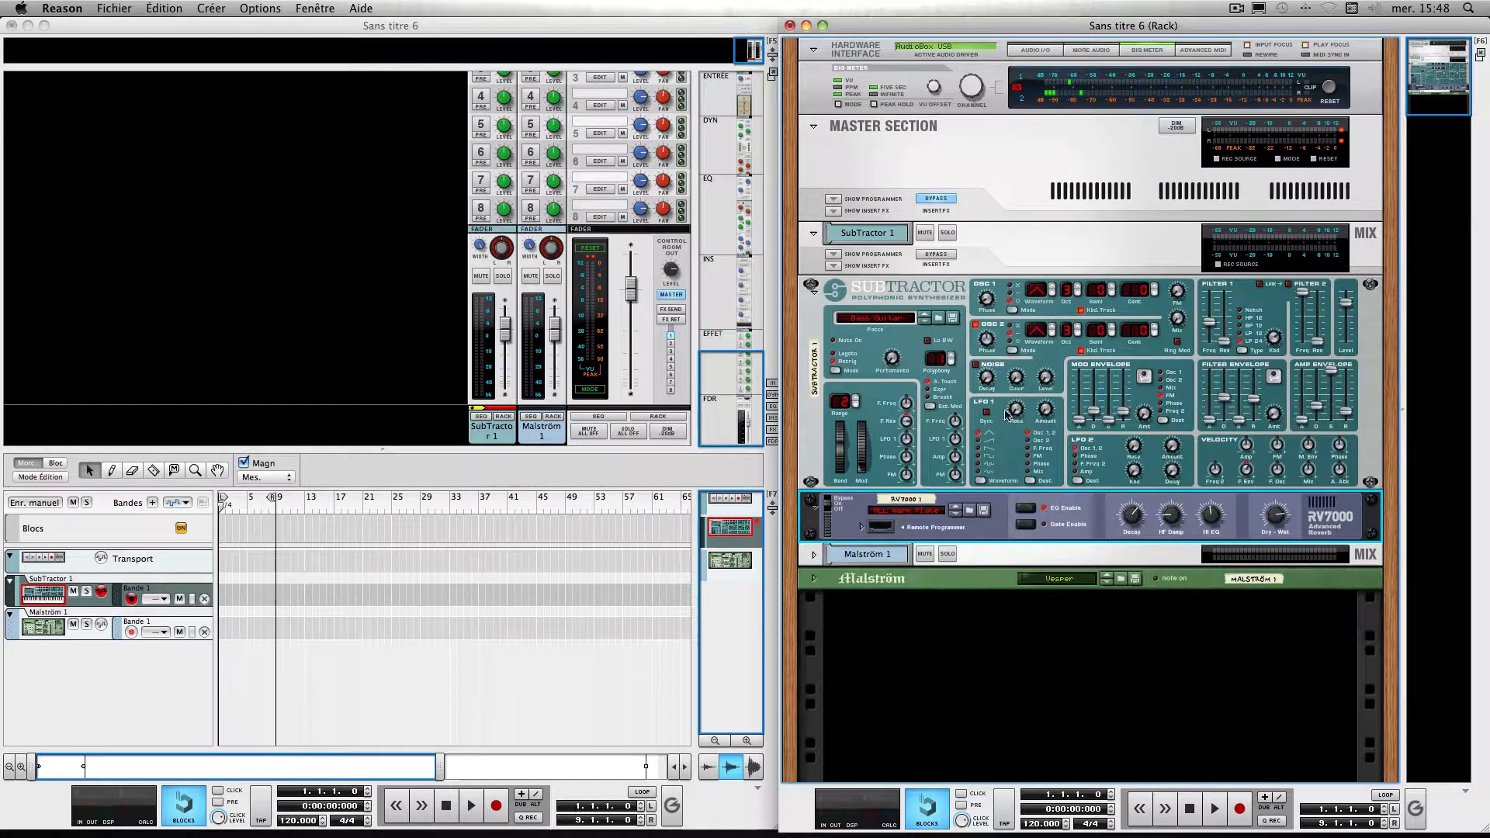
- Select the SubTractor and insert a Phaser PH-90 between it and the RV7000
{"action": "left_click", "coordinate": [1004, 451]}
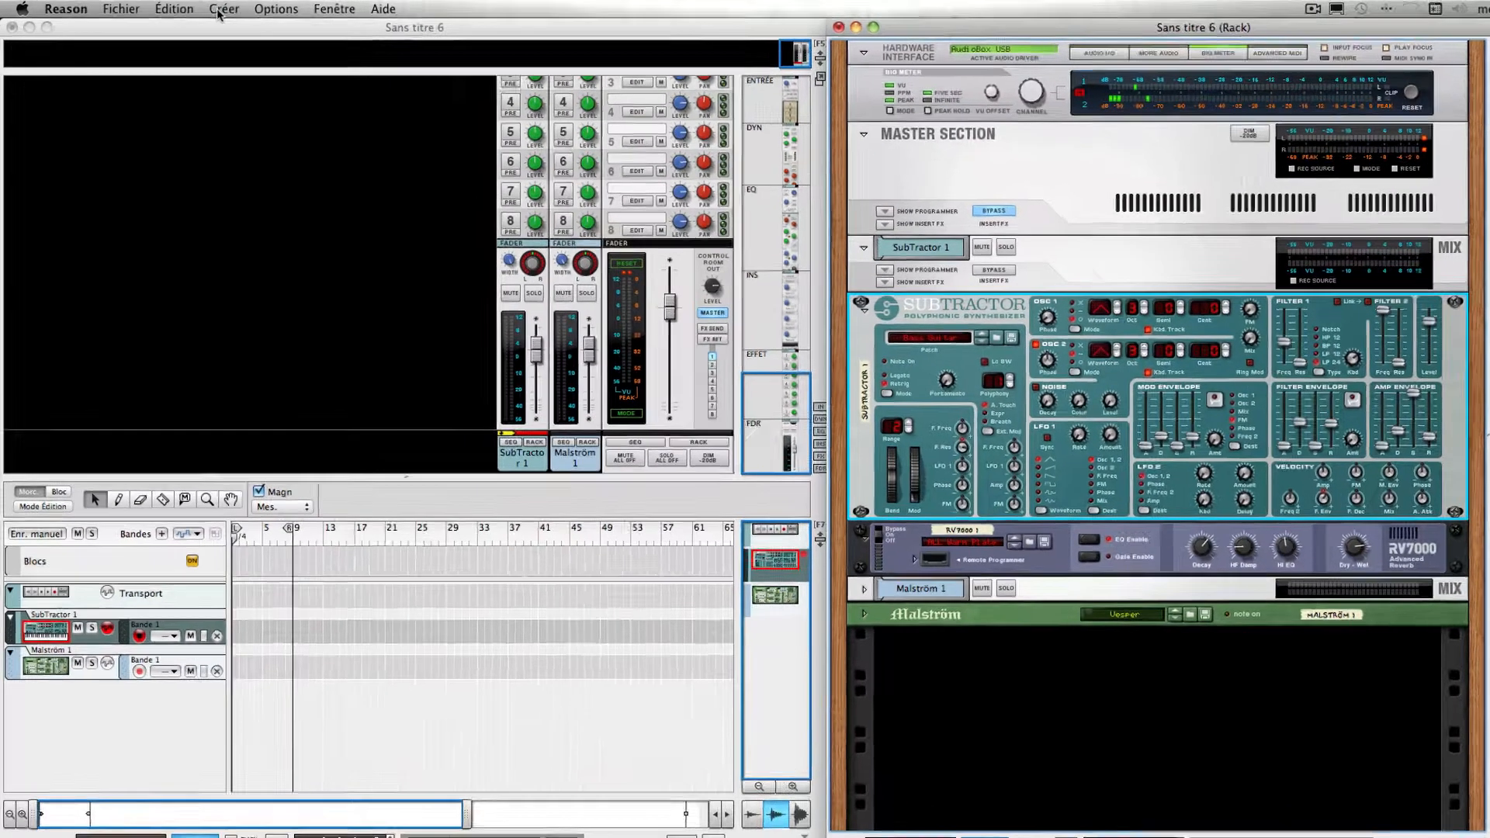
{"action": "left_click", "coordinate": [203, 10]}
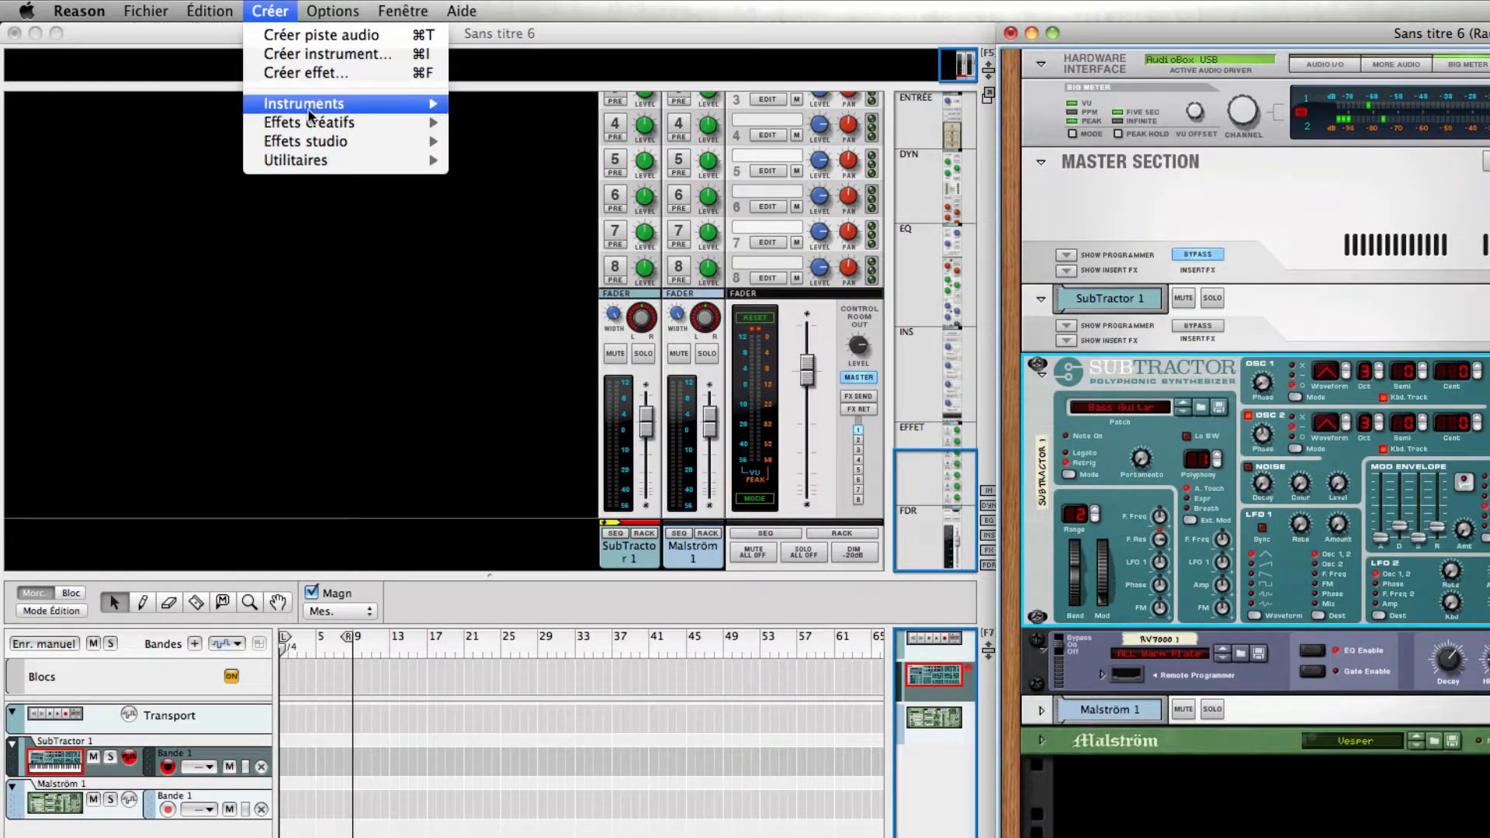
{"action": "mouse_move", "coordinate": [318, 142]}
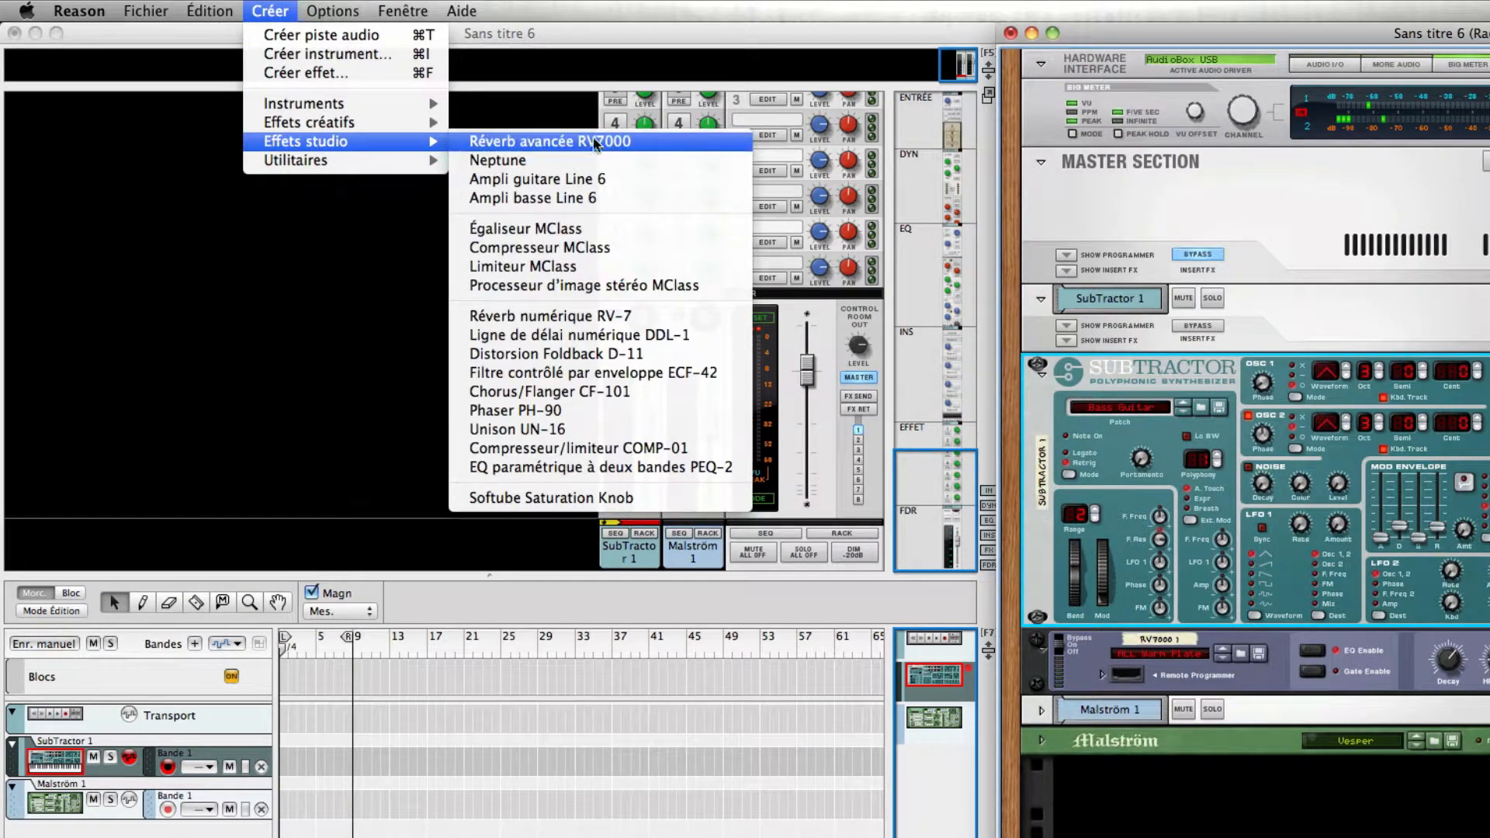
{"action": "left_click", "coordinate": [585, 411]}
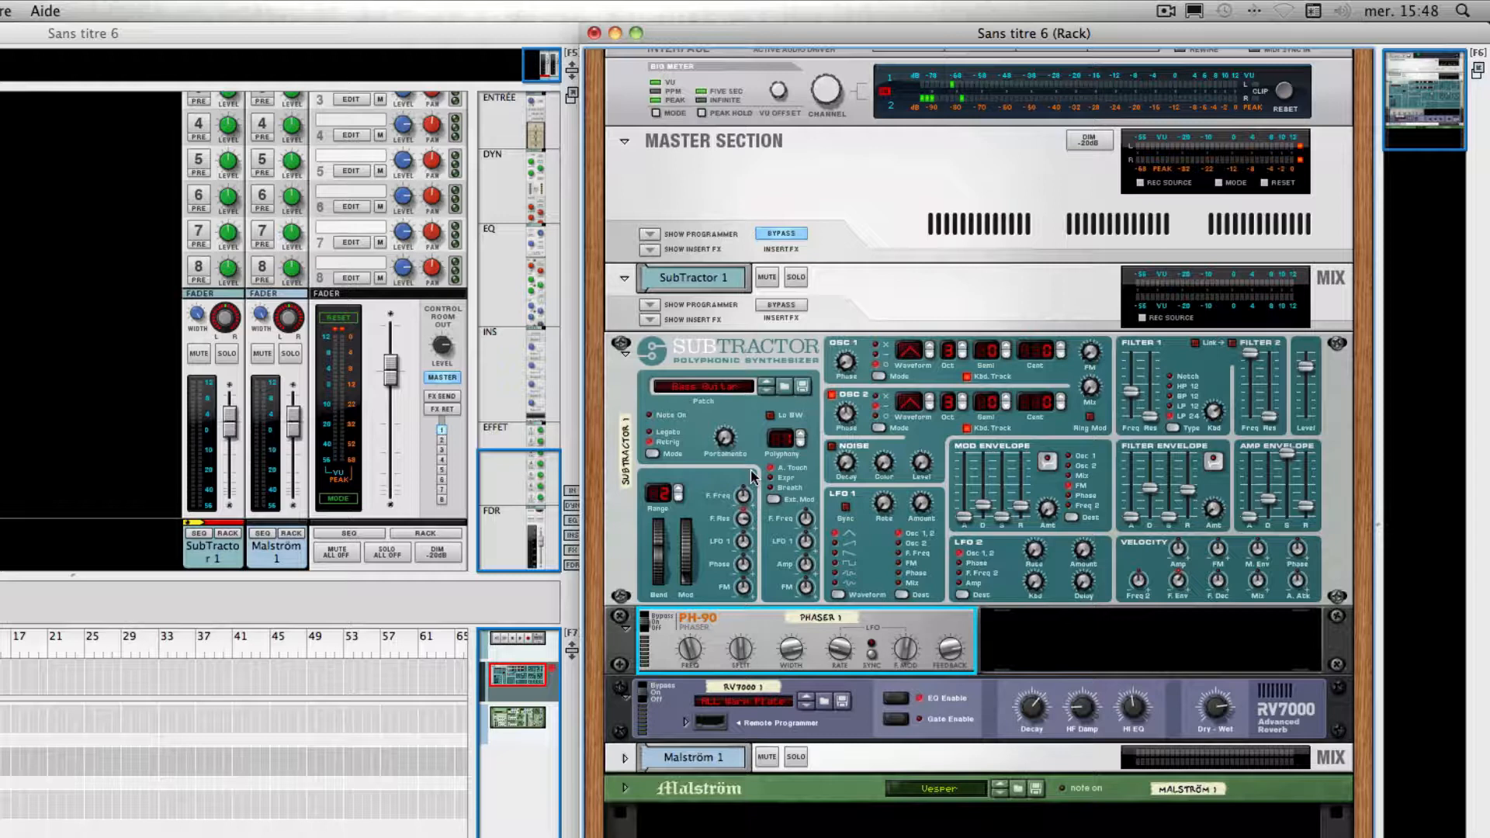
- Undo the insertion of the PH-90 and make the SubTractor the selected device again
{"action": "left_click", "coordinate": [651, 410]}
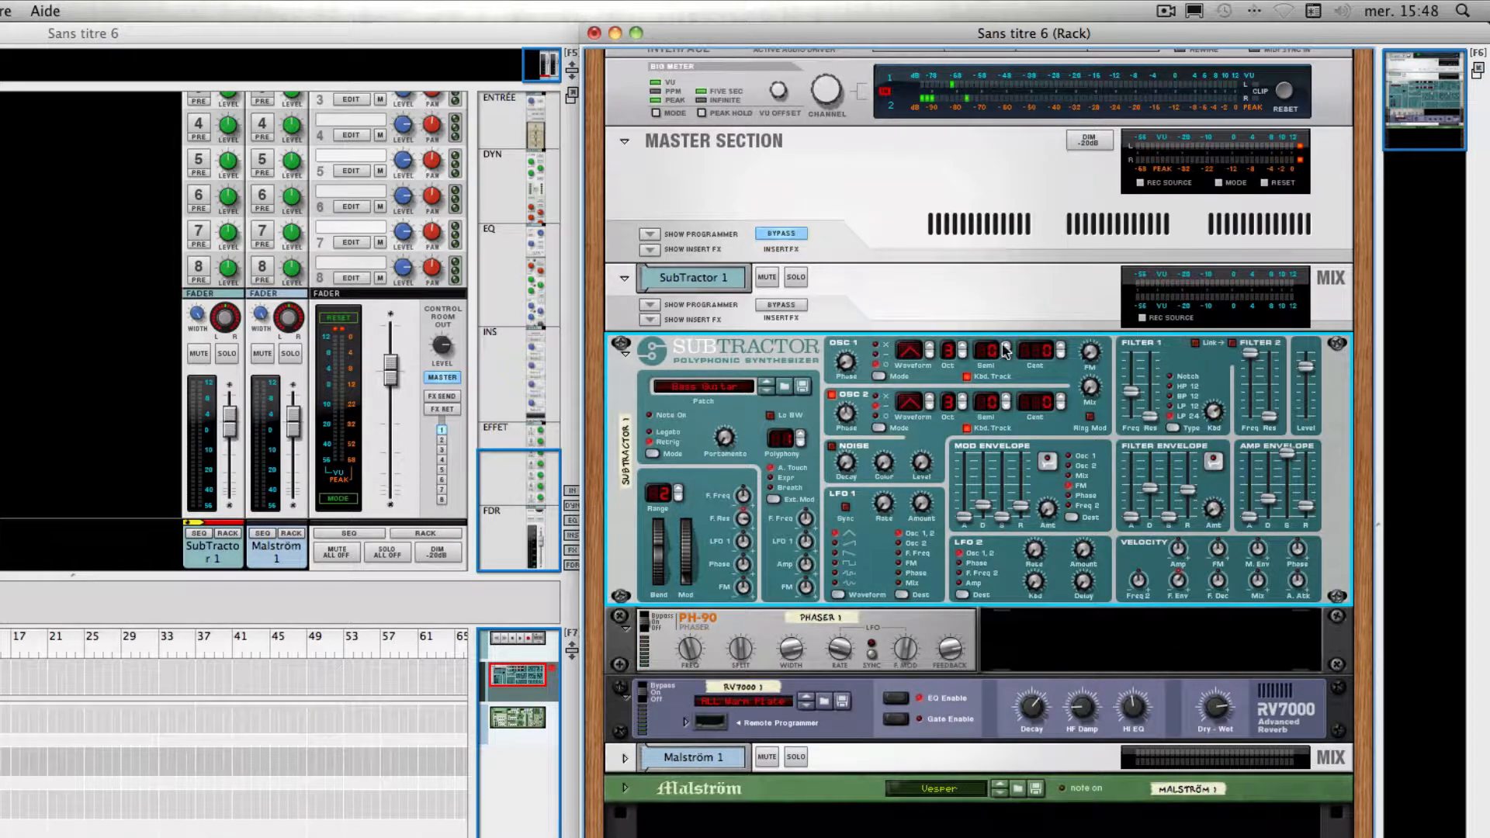
{"action": "key", "text": "super+z"}
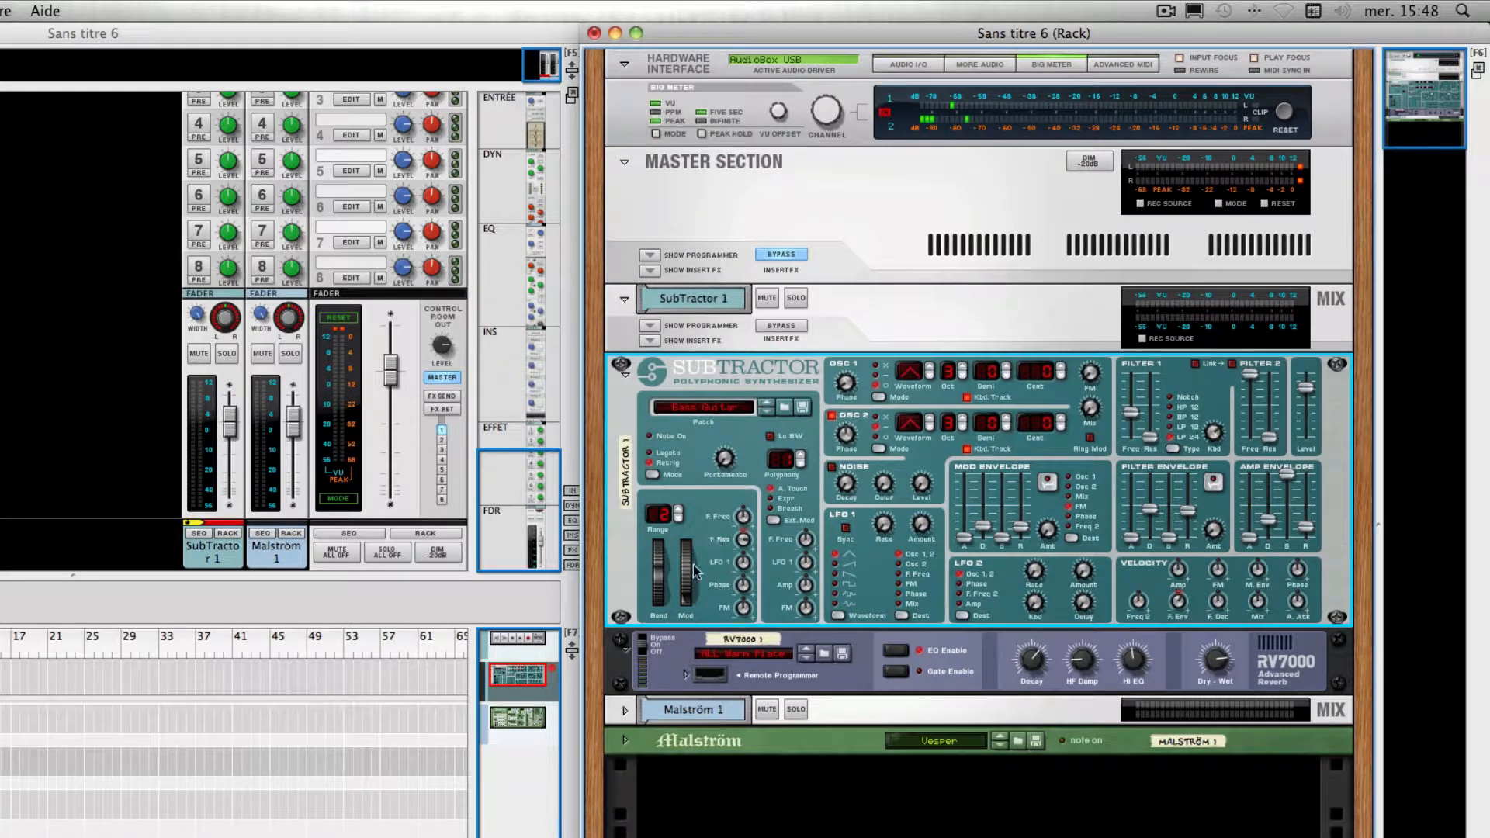
{"action": "left_click", "coordinate": [741, 669]}
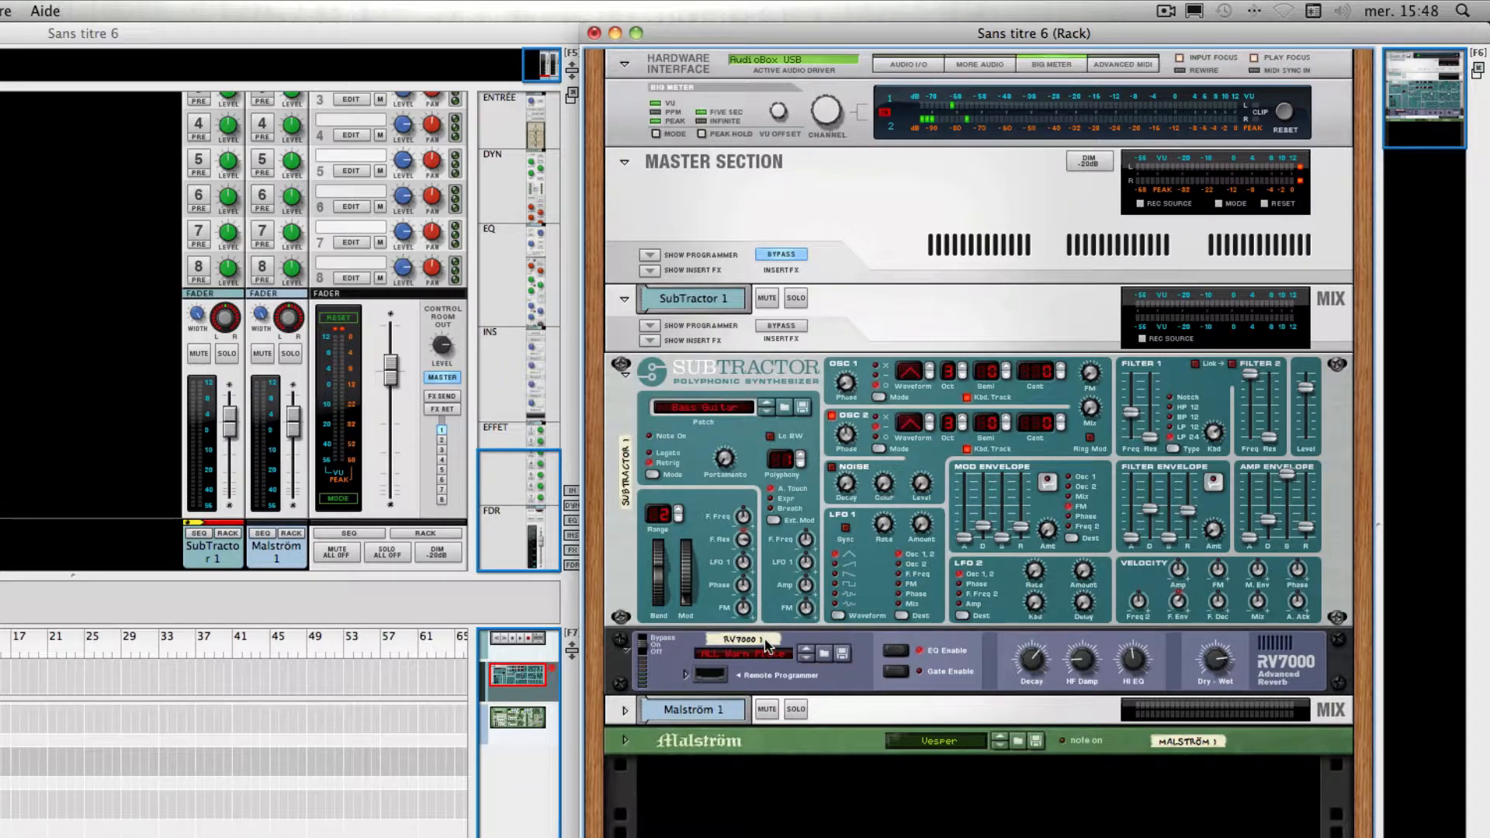
{"action": "left_click", "coordinate": [627, 582]}
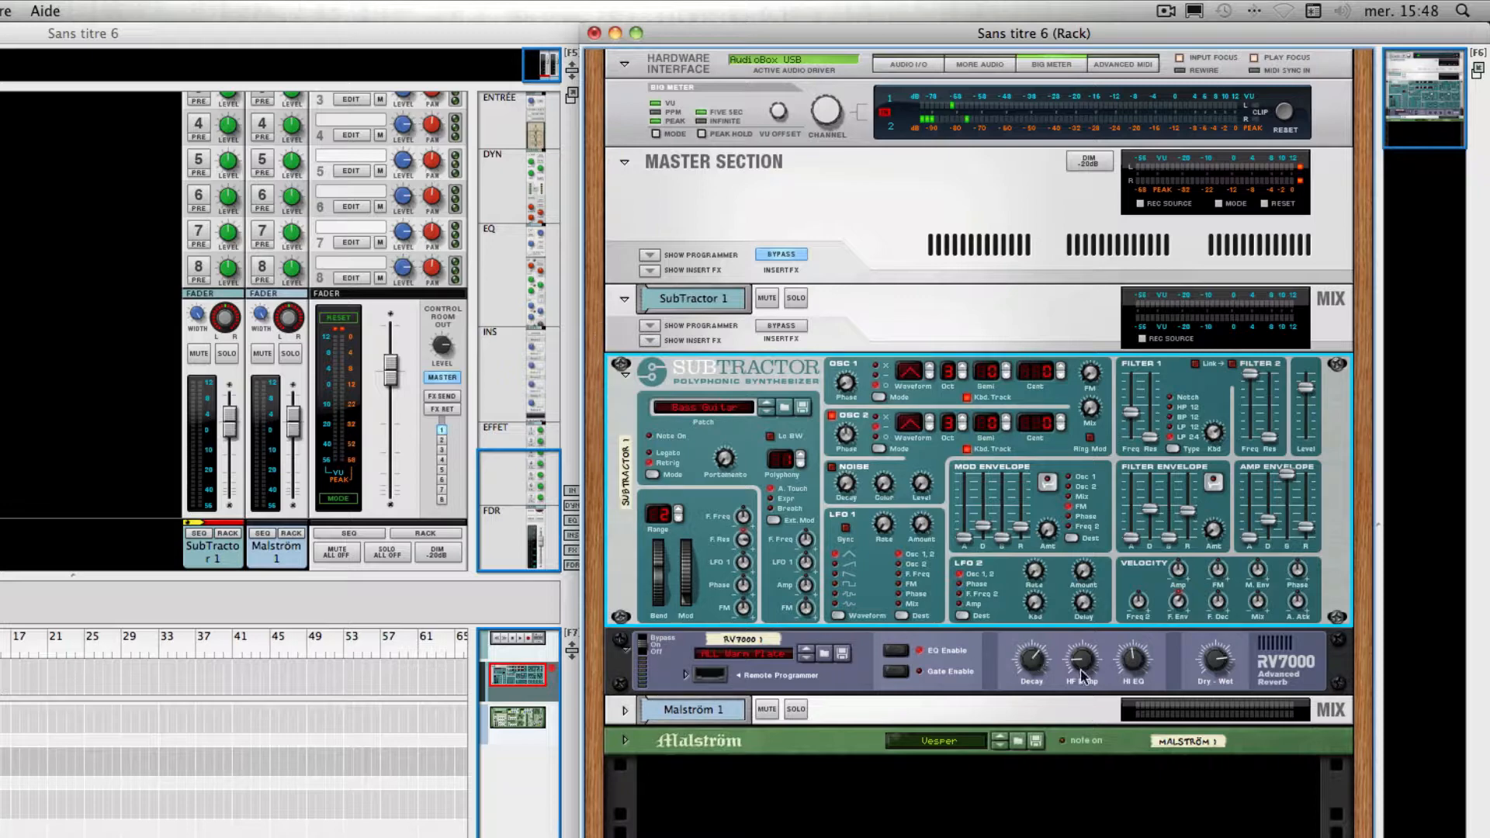
- Insert a Phaser PH-90 directly after the SubTractor and inspect its automatic cabling on the rack's rear
{"action": "left_click", "coordinate": [256, 12]}
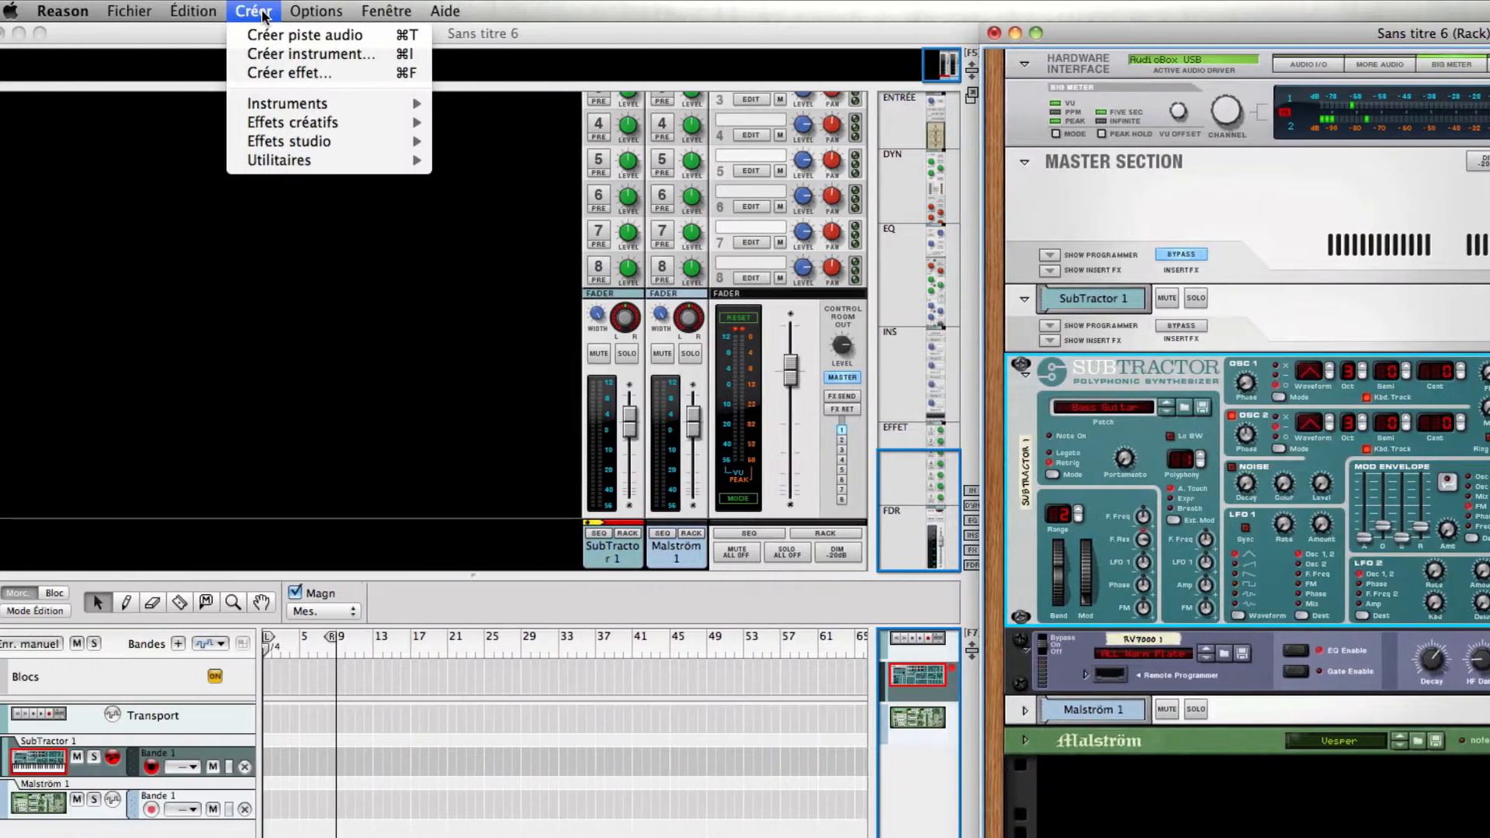
{"action": "mouse_move", "coordinate": [334, 127]}
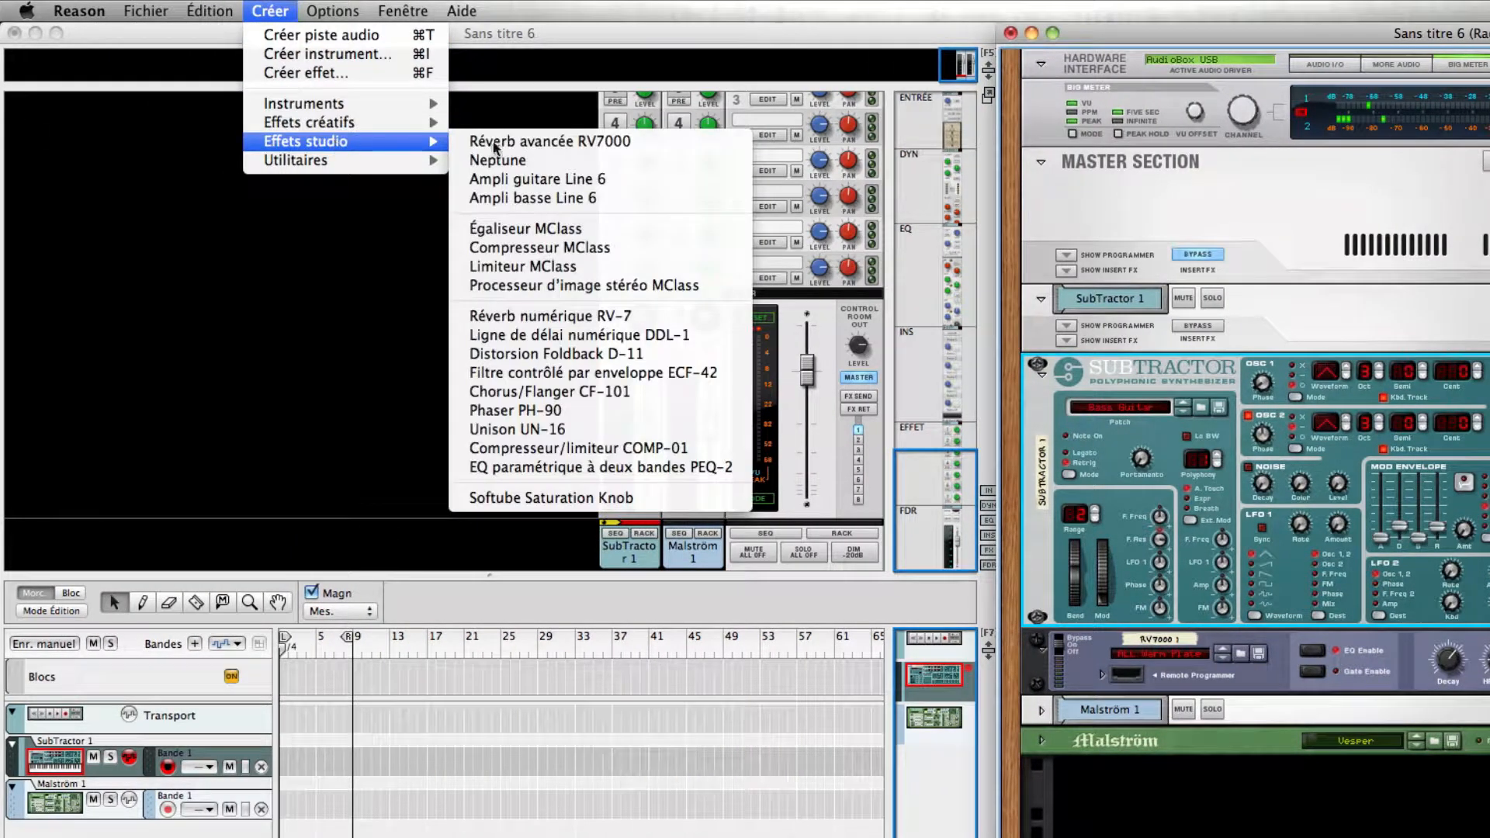
{"action": "left_click", "coordinate": [565, 411]}
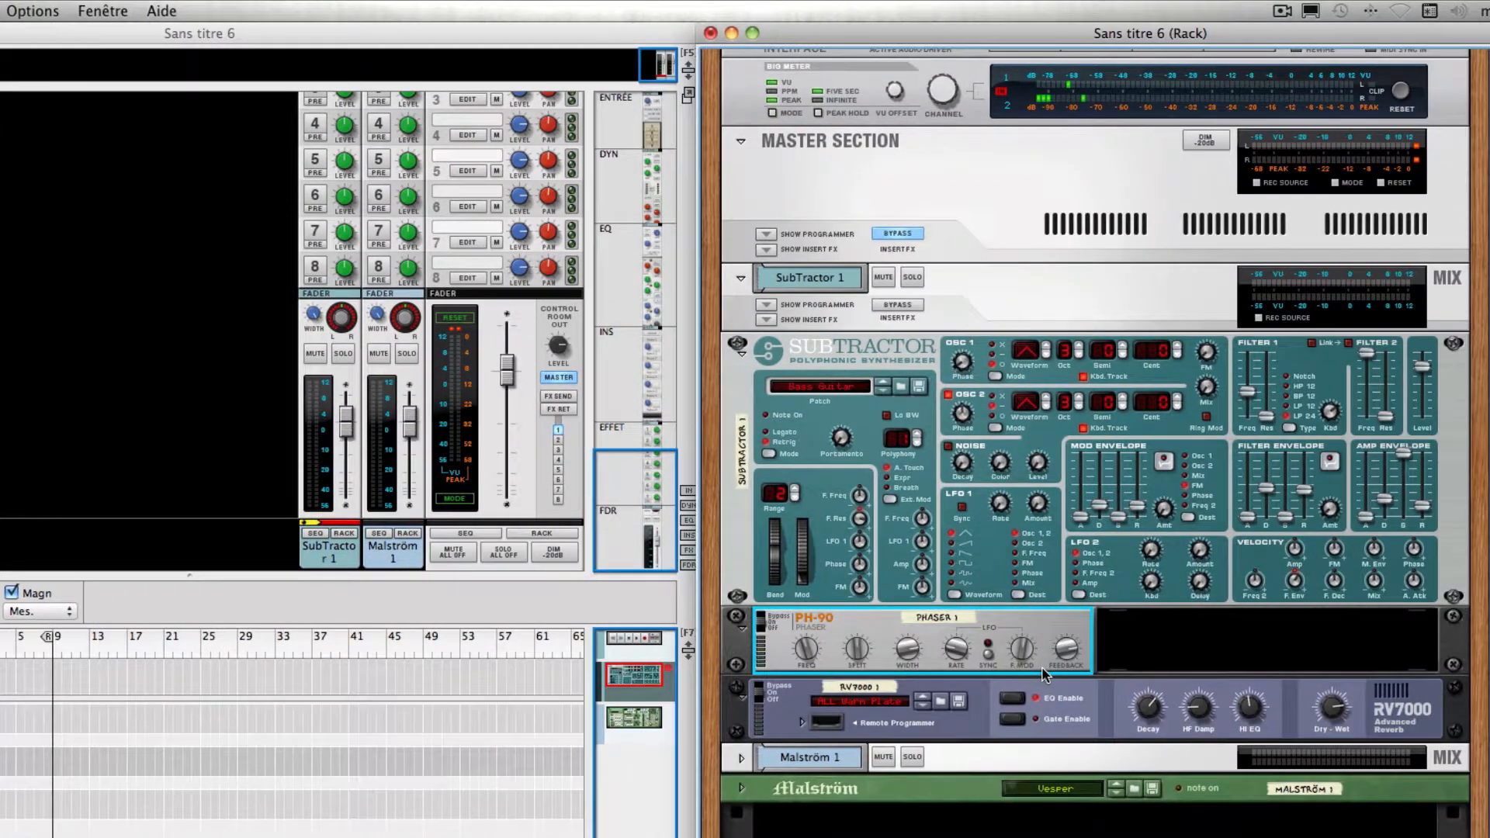
{"action": "key", "text": "Tab"}
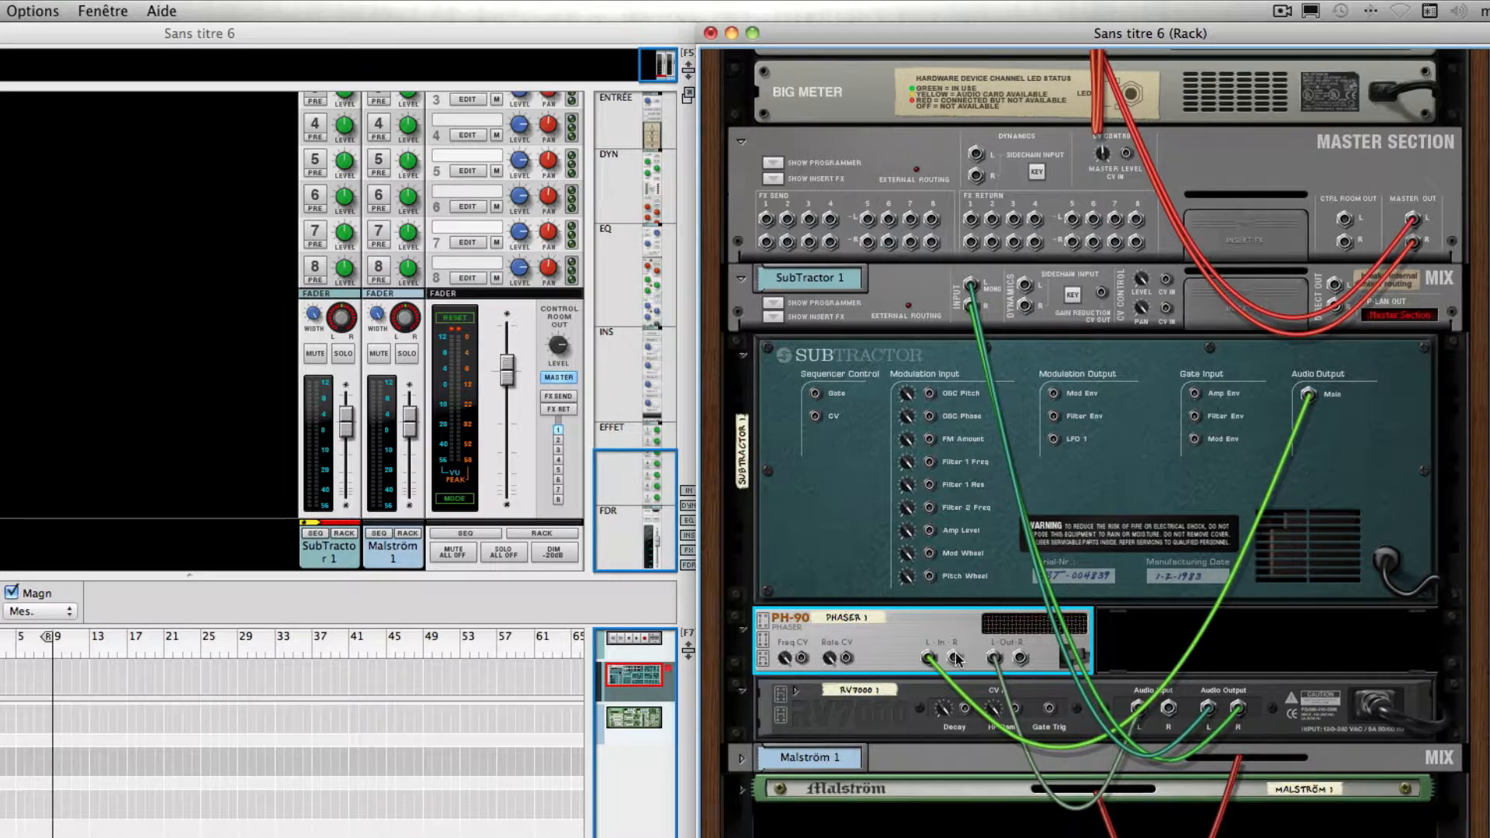
{"action": "key", "text": "Tab"}
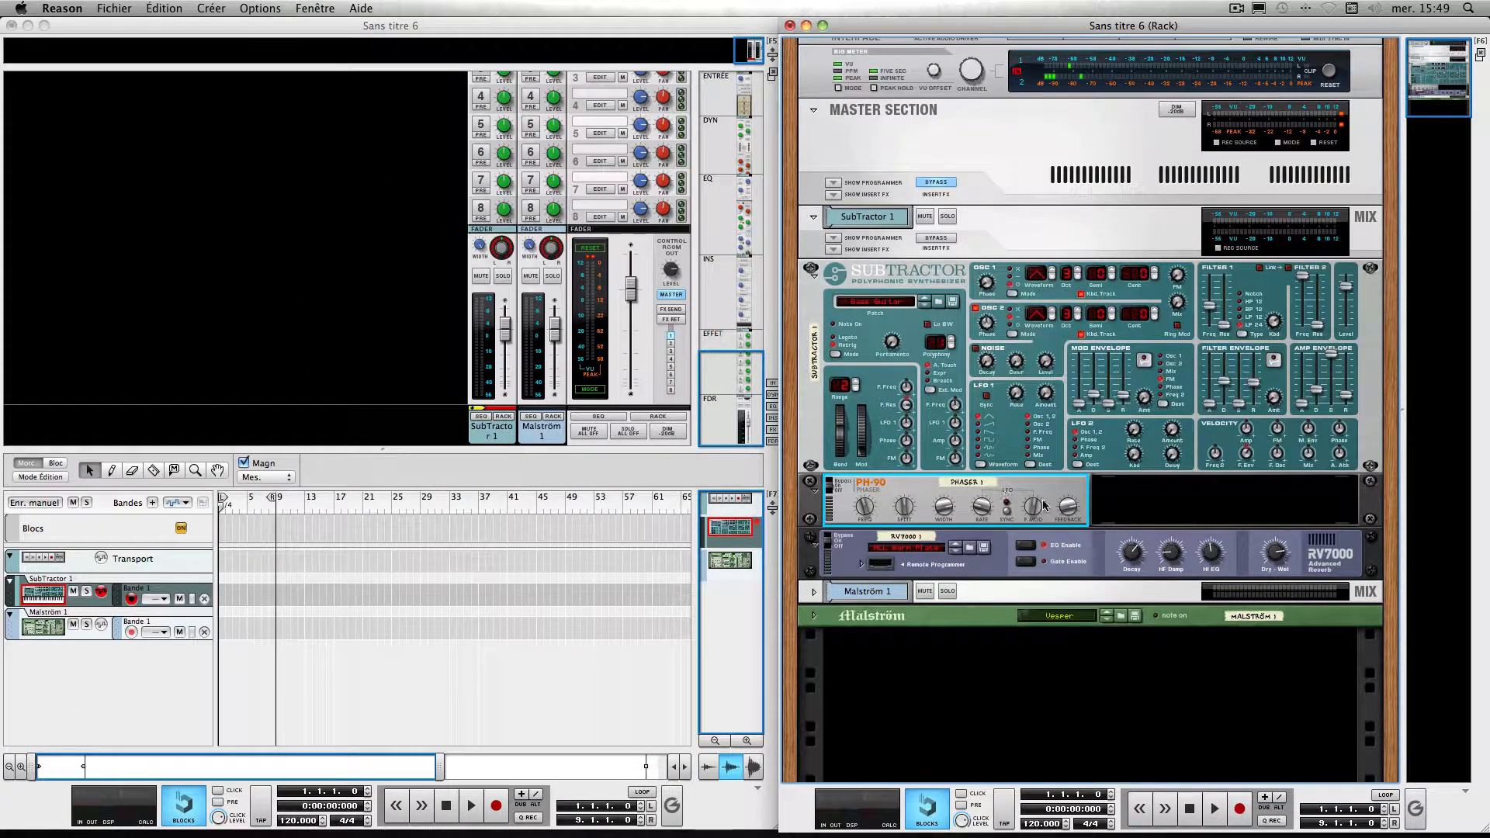
- Delete both the PH-90 and the RV7000 from the SubTractor's effect chain
{"action": "left_click", "coordinate": [963, 682]}
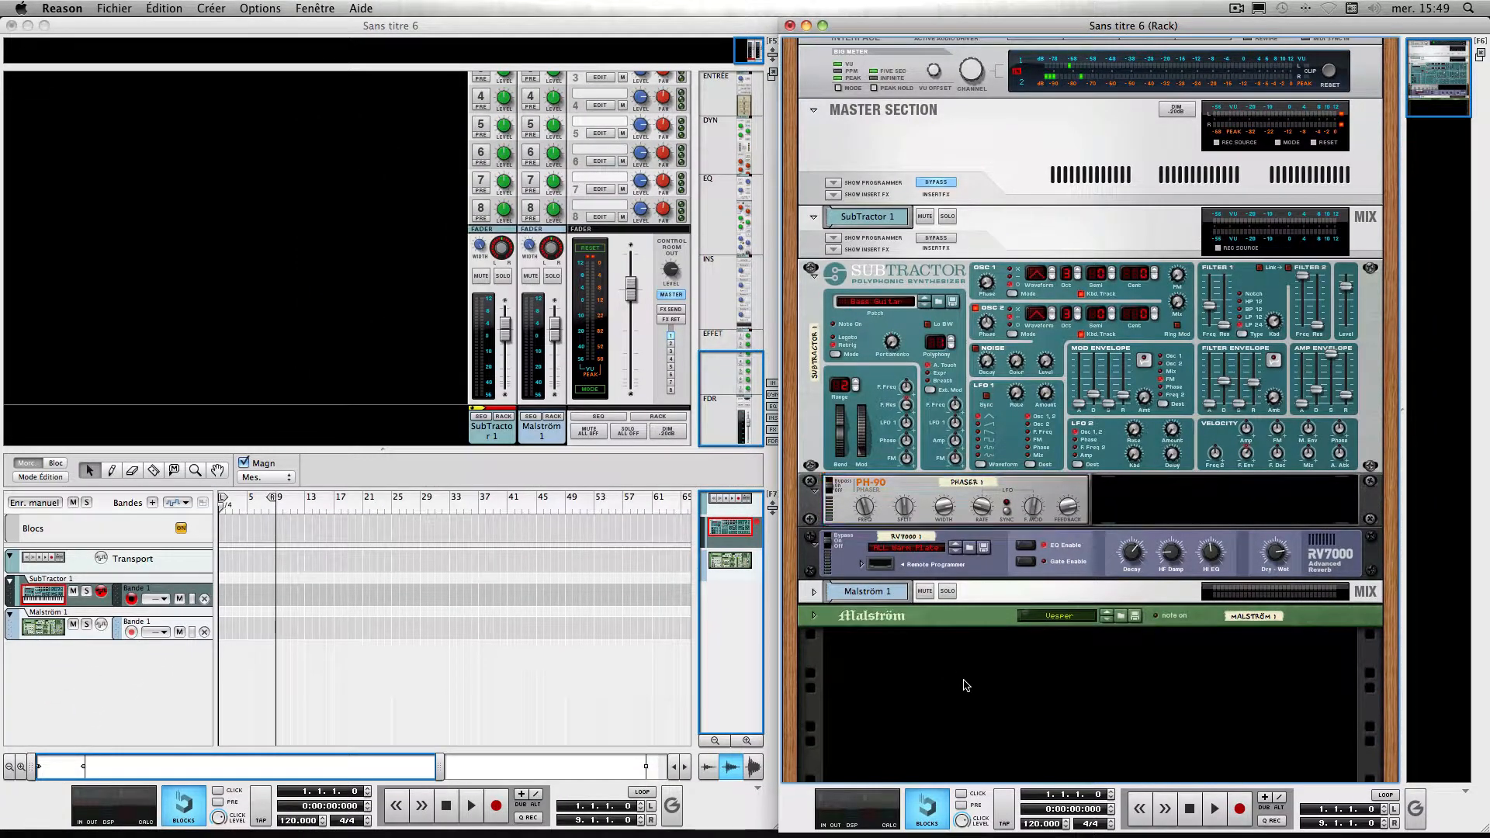
{"action": "left_click", "coordinate": [1042, 508]}
{"action": "key", "text": "Delete"}
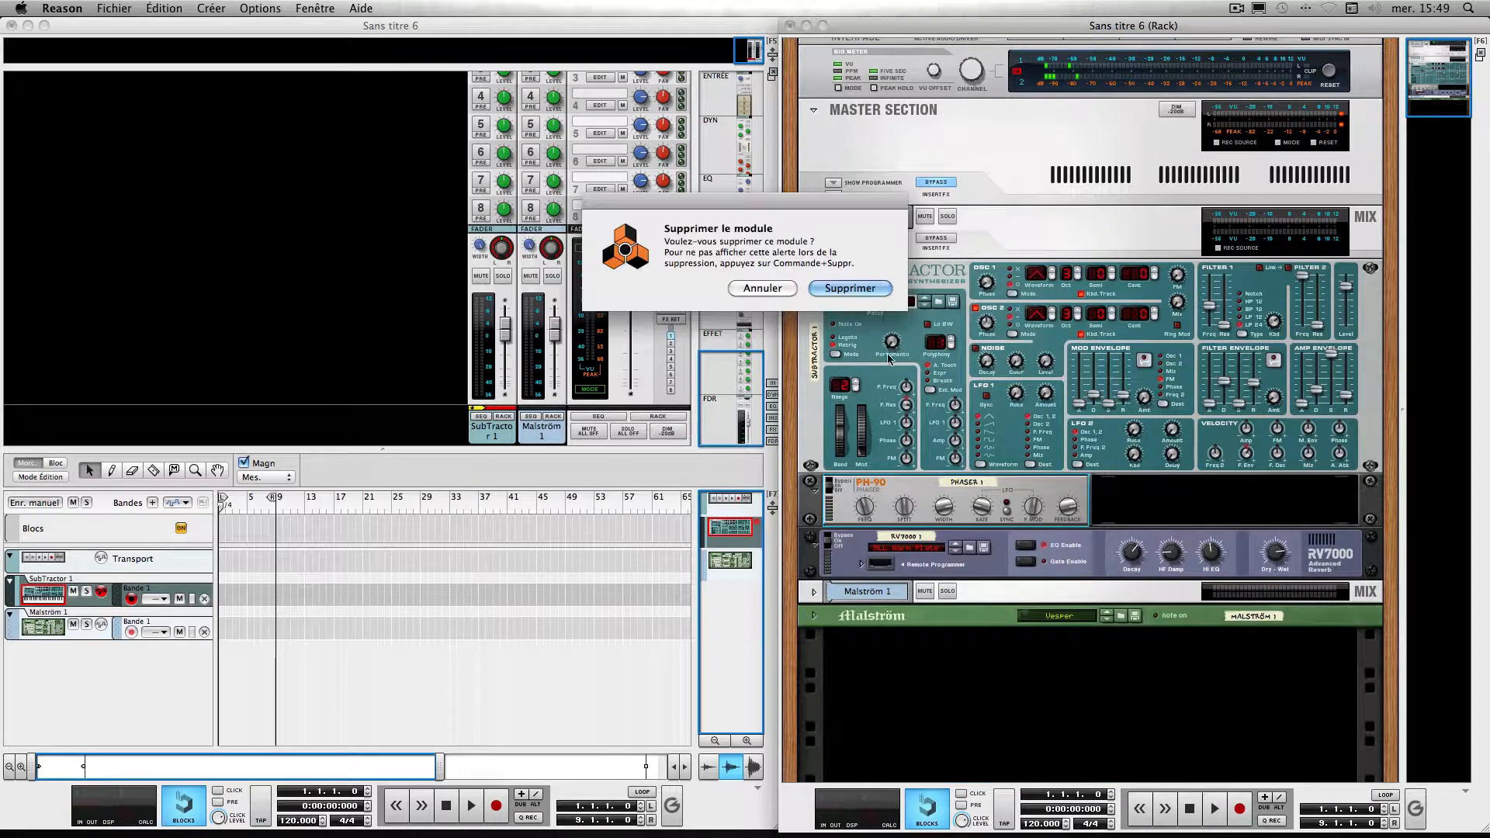
{"action": "left_click", "coordinate": [862, 291]}
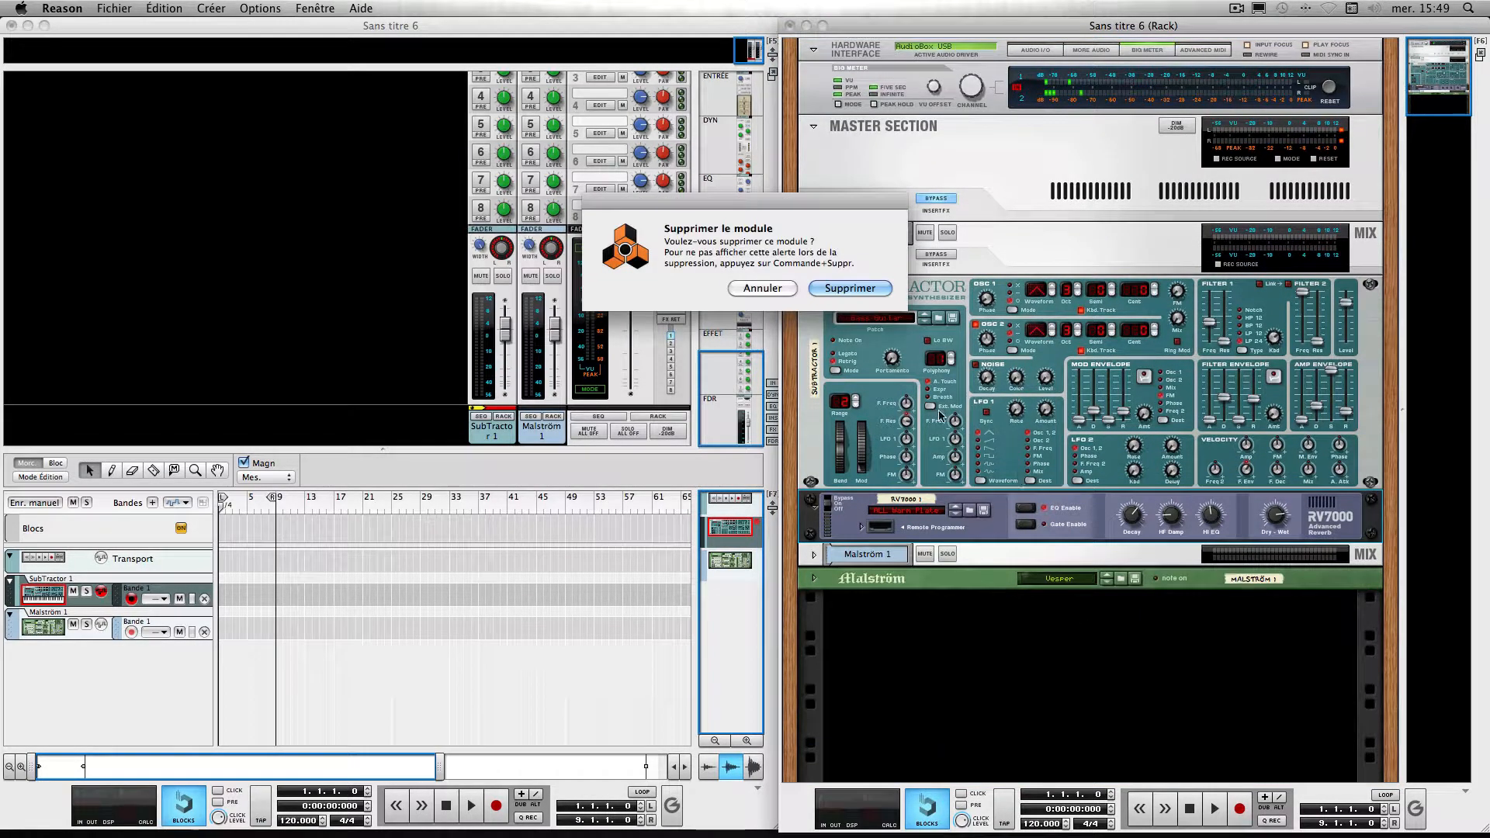
{"action": "left_click", "coordinate": [871, 291]}
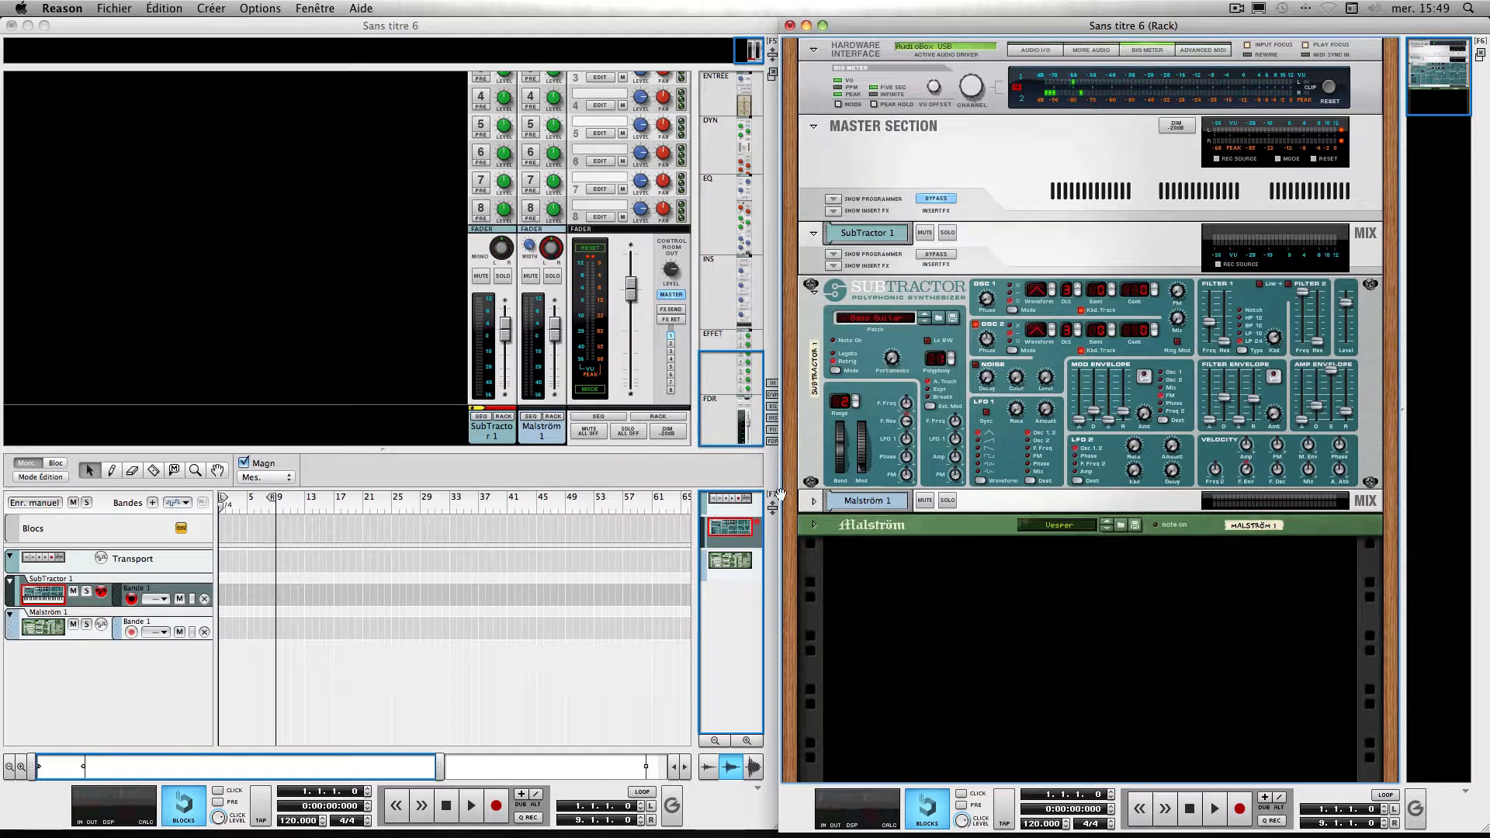
- Unfold the Malström and create an ID8 instrument module in the empty rack space below it
{"action": "left_click", "coordinate": [813, 524]}
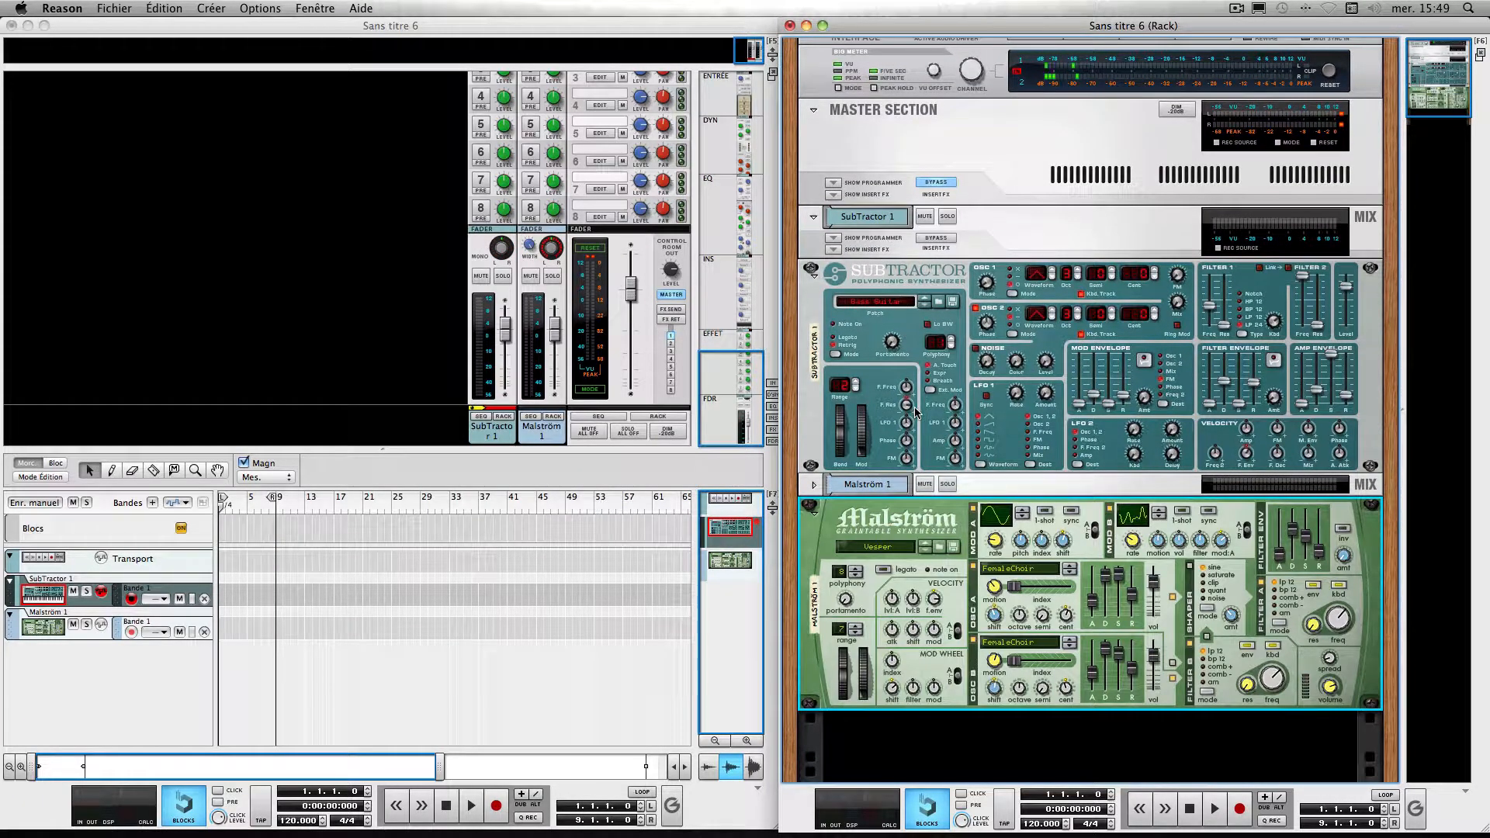
{"action": "scroll", "coordinate": [945, 588], "scroll_direction": "down", "scroll_amount": 3}
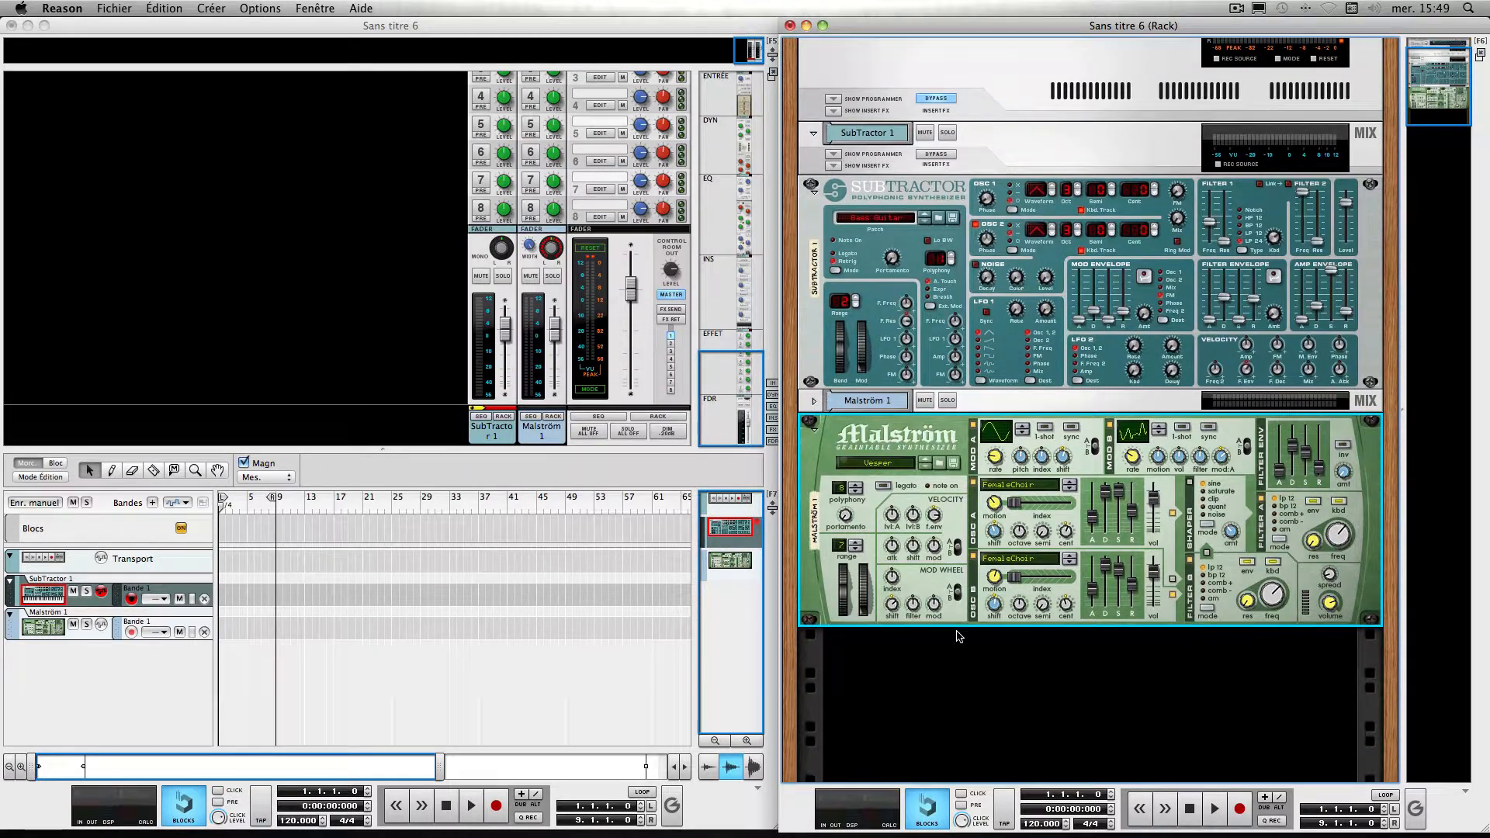
{"action": "left_click", "coordinate": [958, 656]}
{"action": "right_click", "coordinate": [956, 661]}
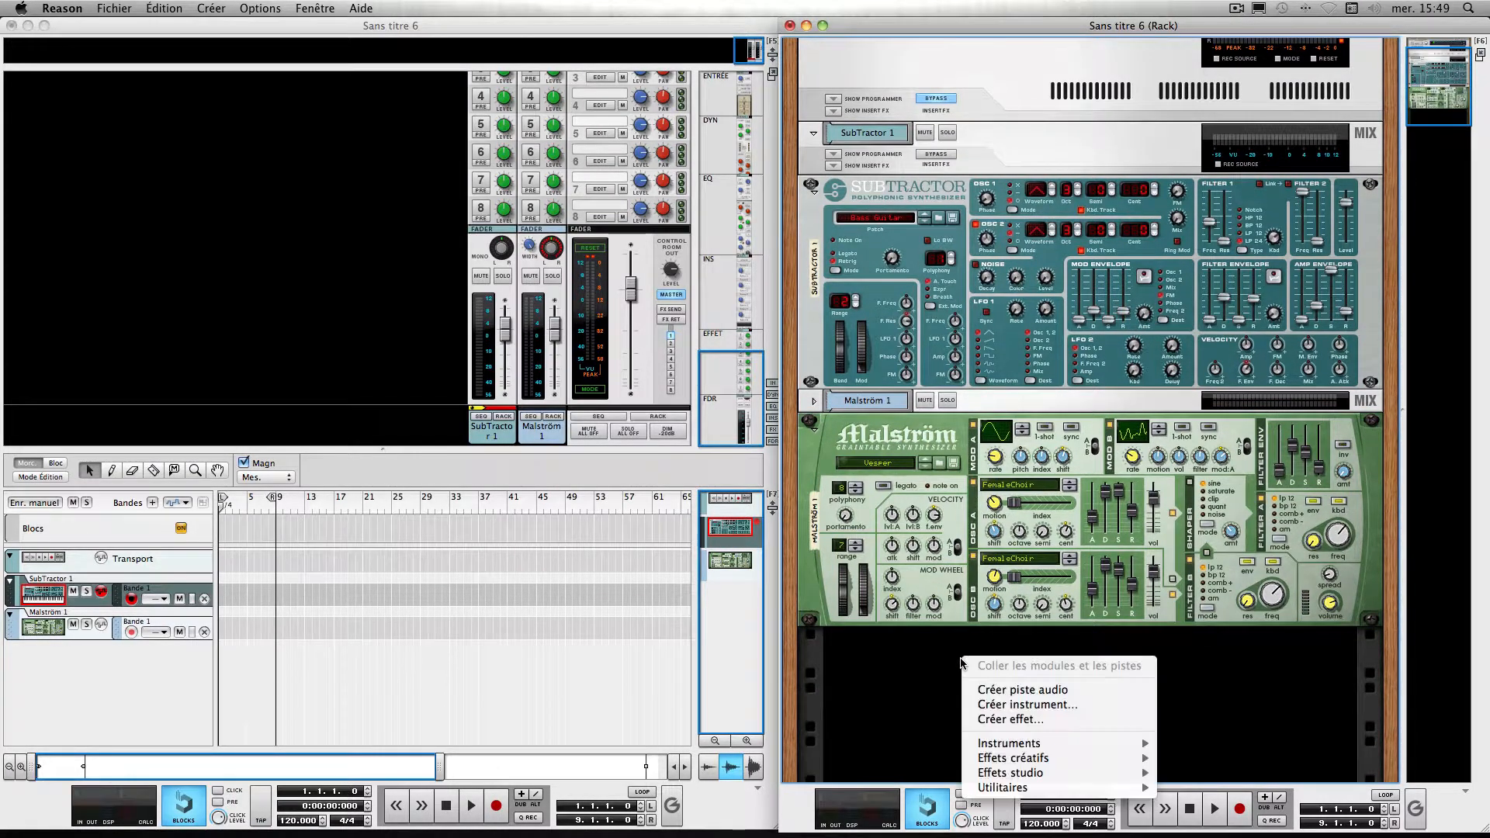
{"action": "mouse_move", "coordinate": [1040, 752]}
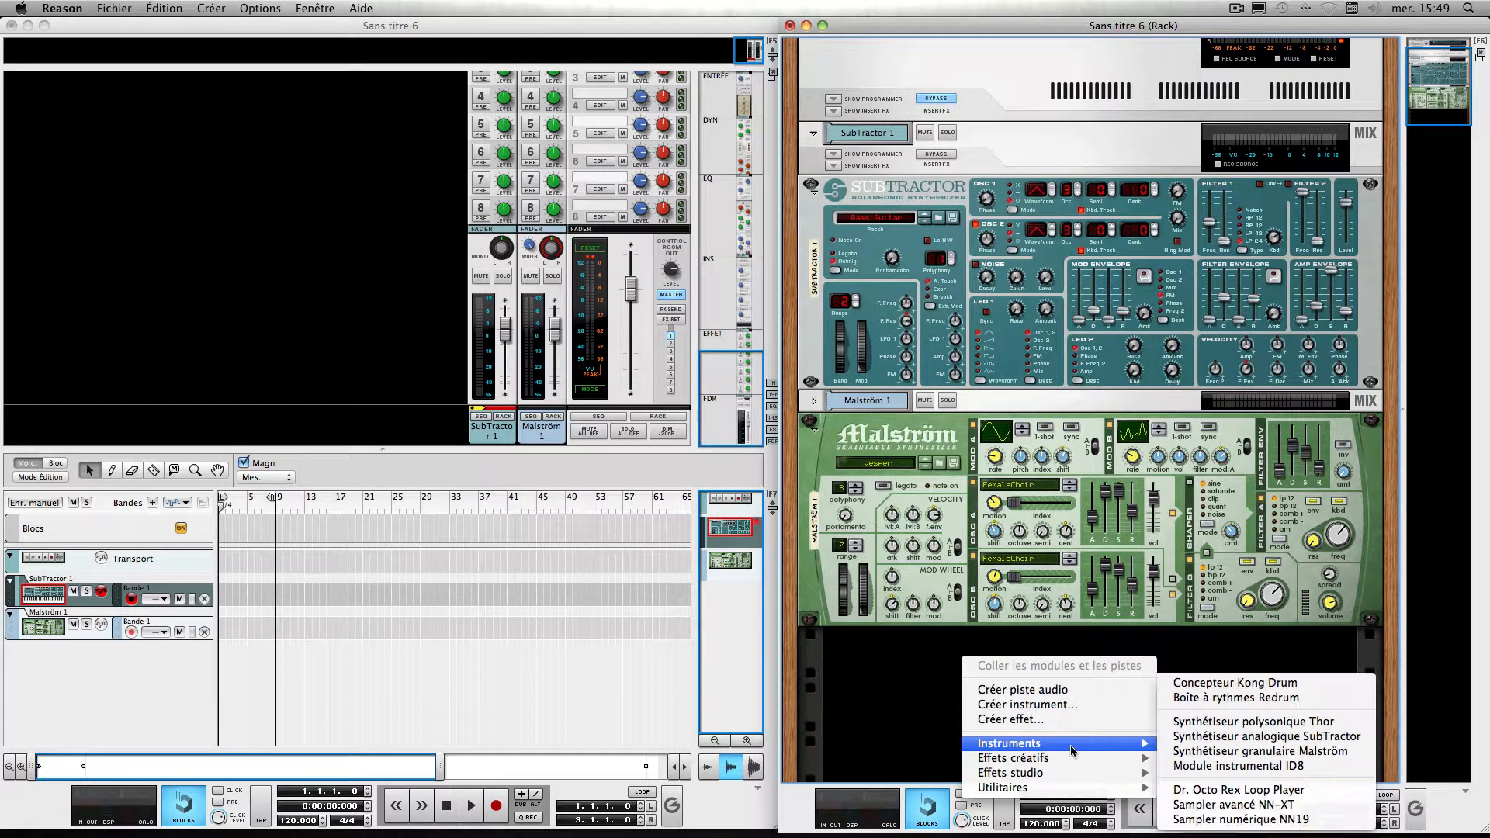
{"action": "left_click", "coordinate": [1215, 766]}
- Create a Thor polysonic synthesizer in the empty rack space below the ID8
{"action": "right_click", "coordinate": [1049, 688]}
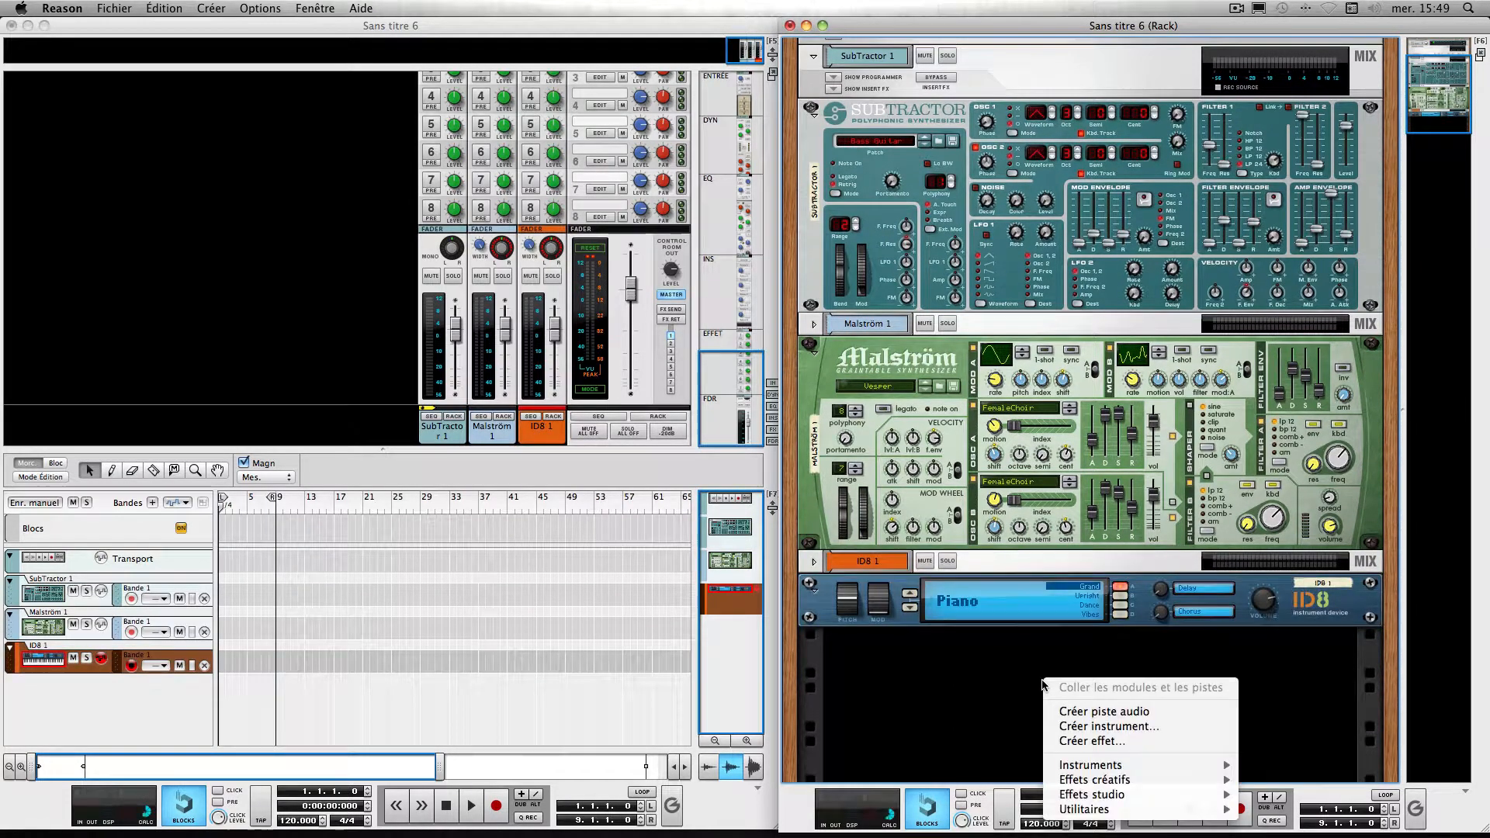
{"action": "mouse_move", "coordinate": [1138, 769]}
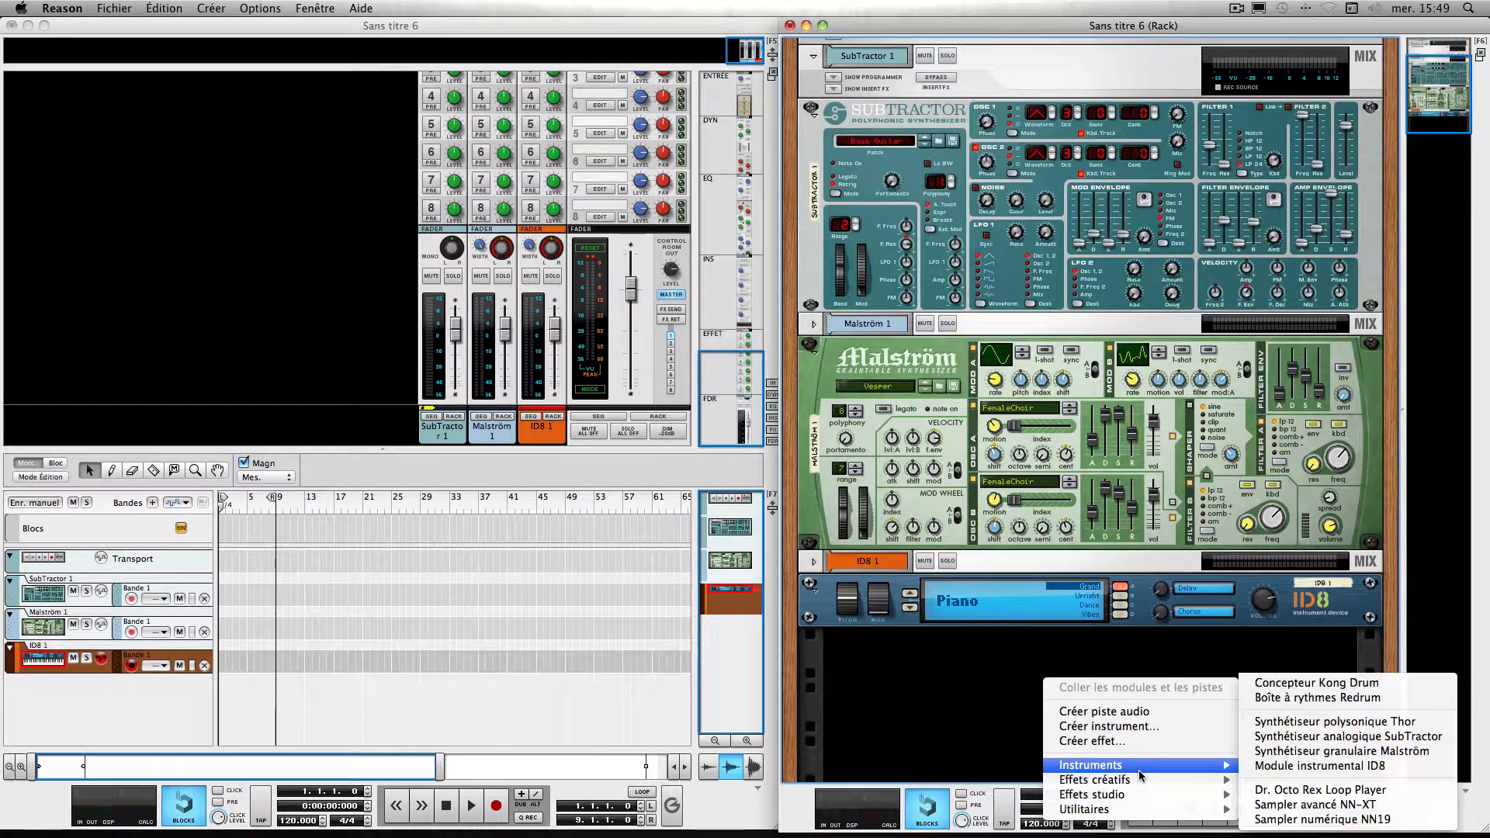
{"action": "left_click", "coordinate": [1301, 722]}
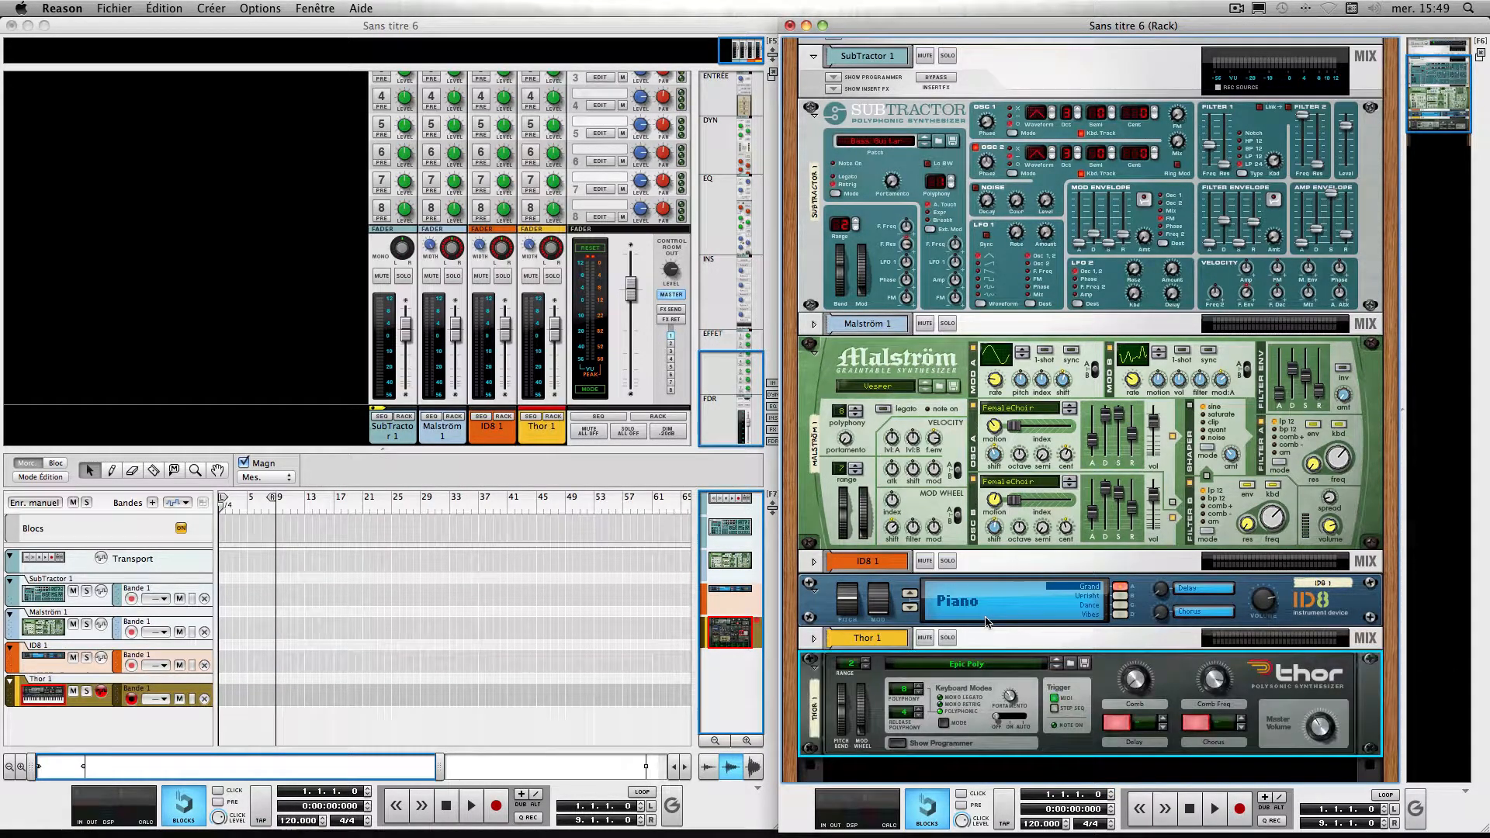
- Move the Malström into a second rack column, enlarge the rack window, and move the Thor into a third column
{"action": "scroll", "coordinate": [1009, 504], "scroll_direction": "up", "scroll_amount": 3}
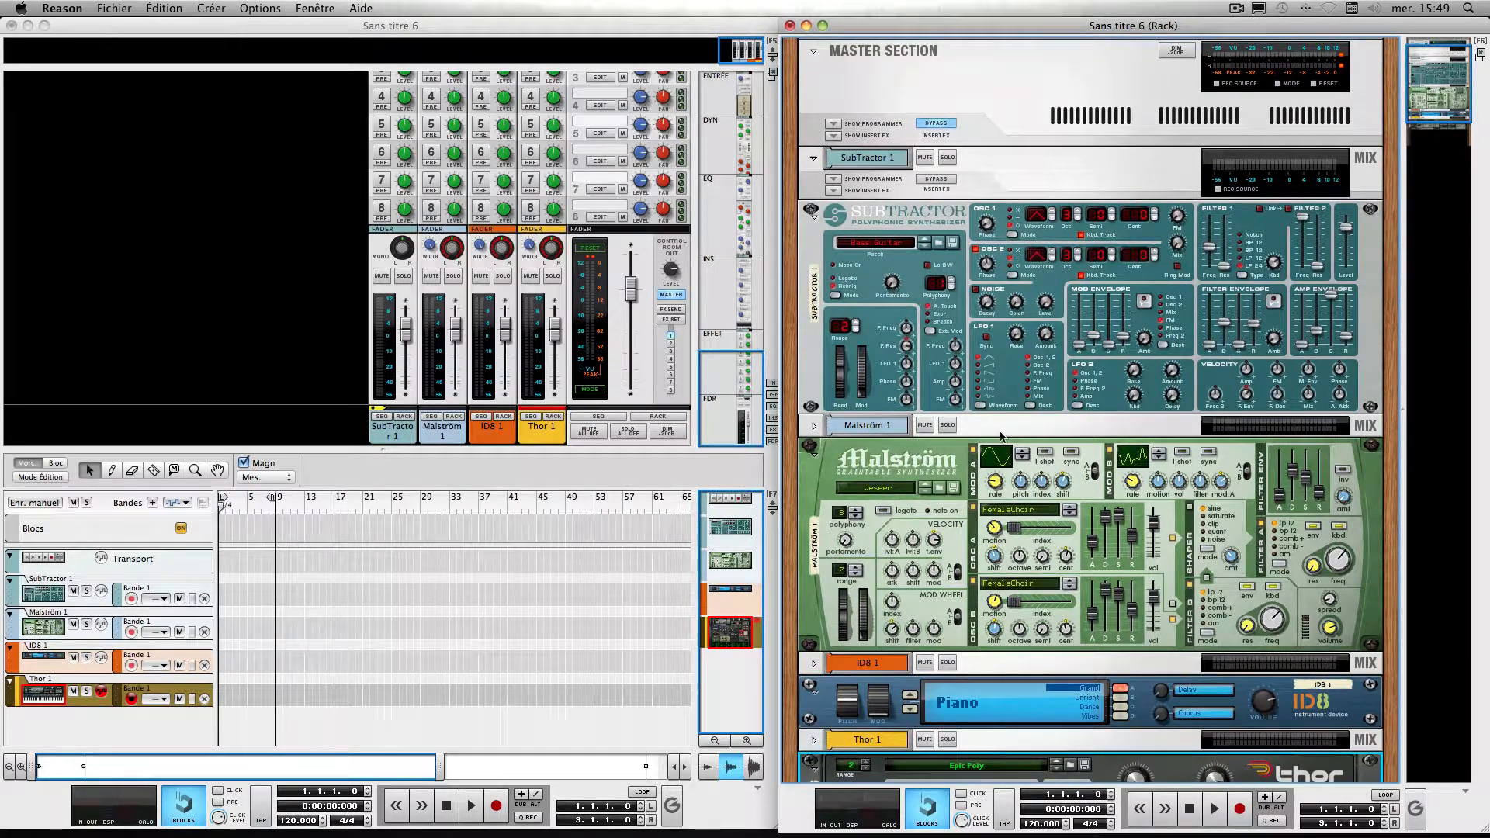
{"action": "left_click_drag", "start_coordinate": [979, 432], "coordinate": [1421, 213]}
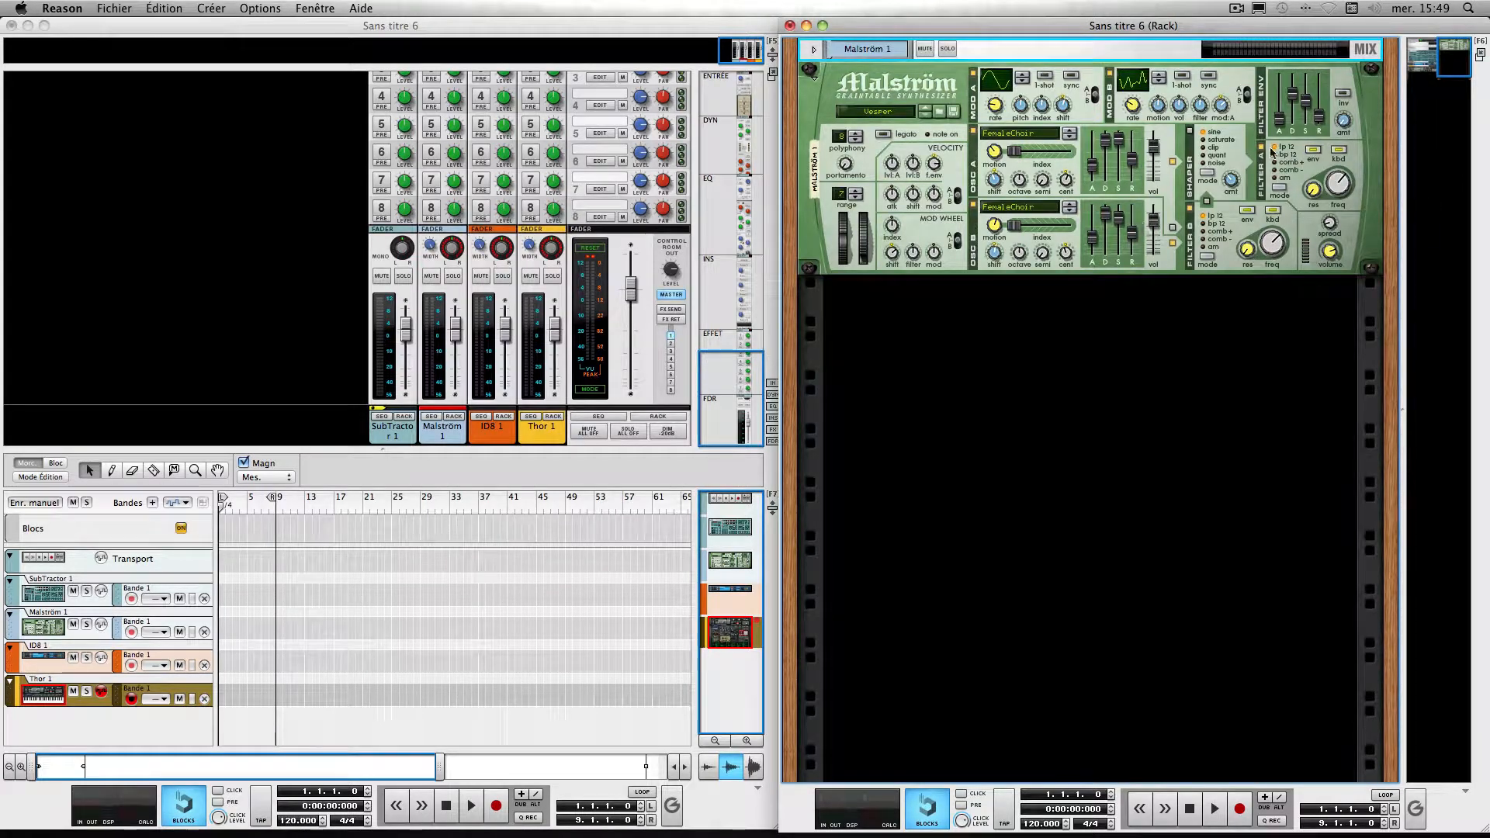
{"action": "left_click", "coordinate": [822, 26]}
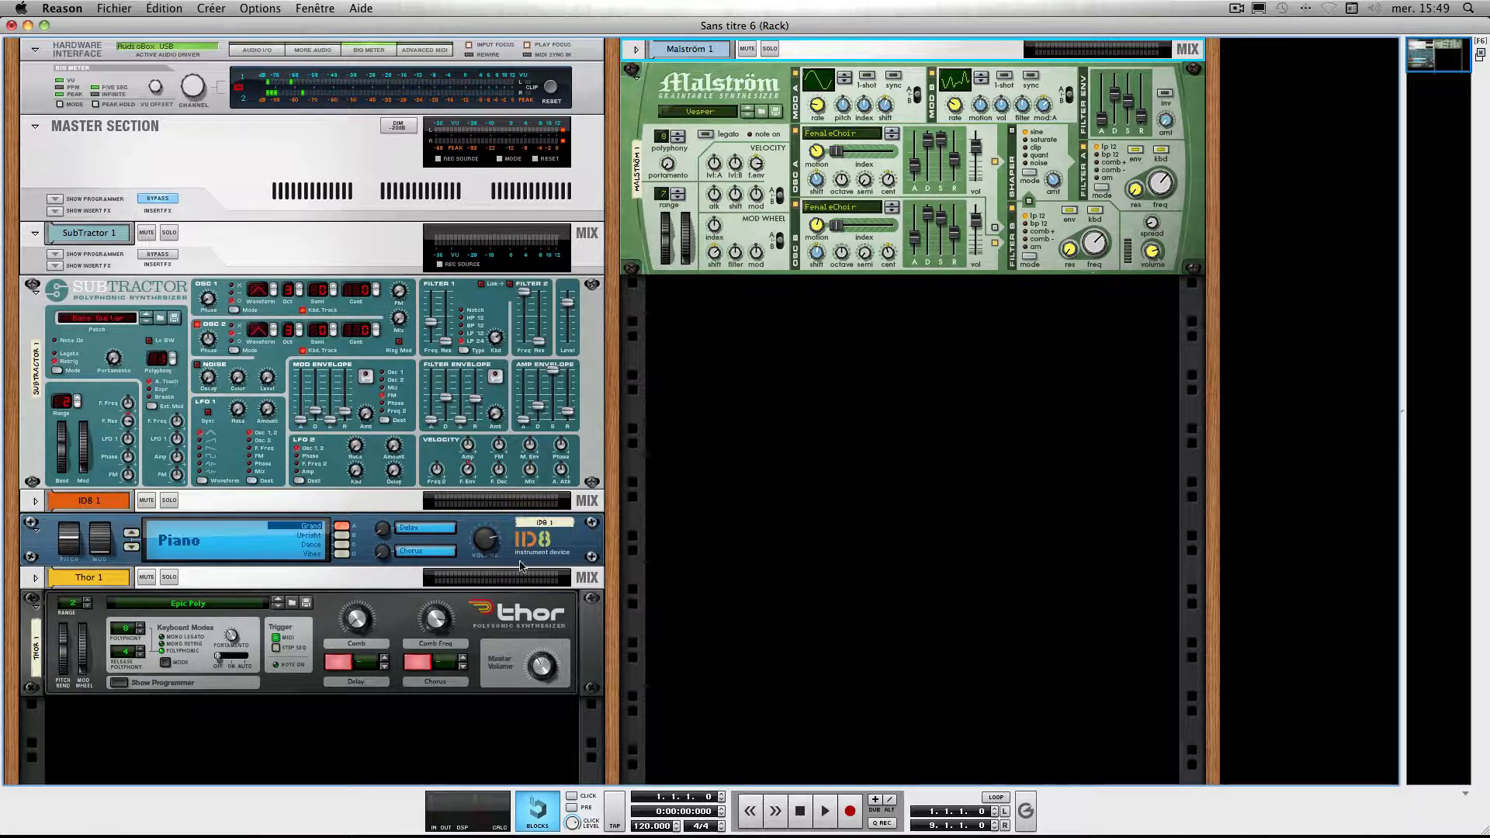
{"action": "left_click_drag", "start_coordinate": [364, 524], "coordinate": [1237, 332]}
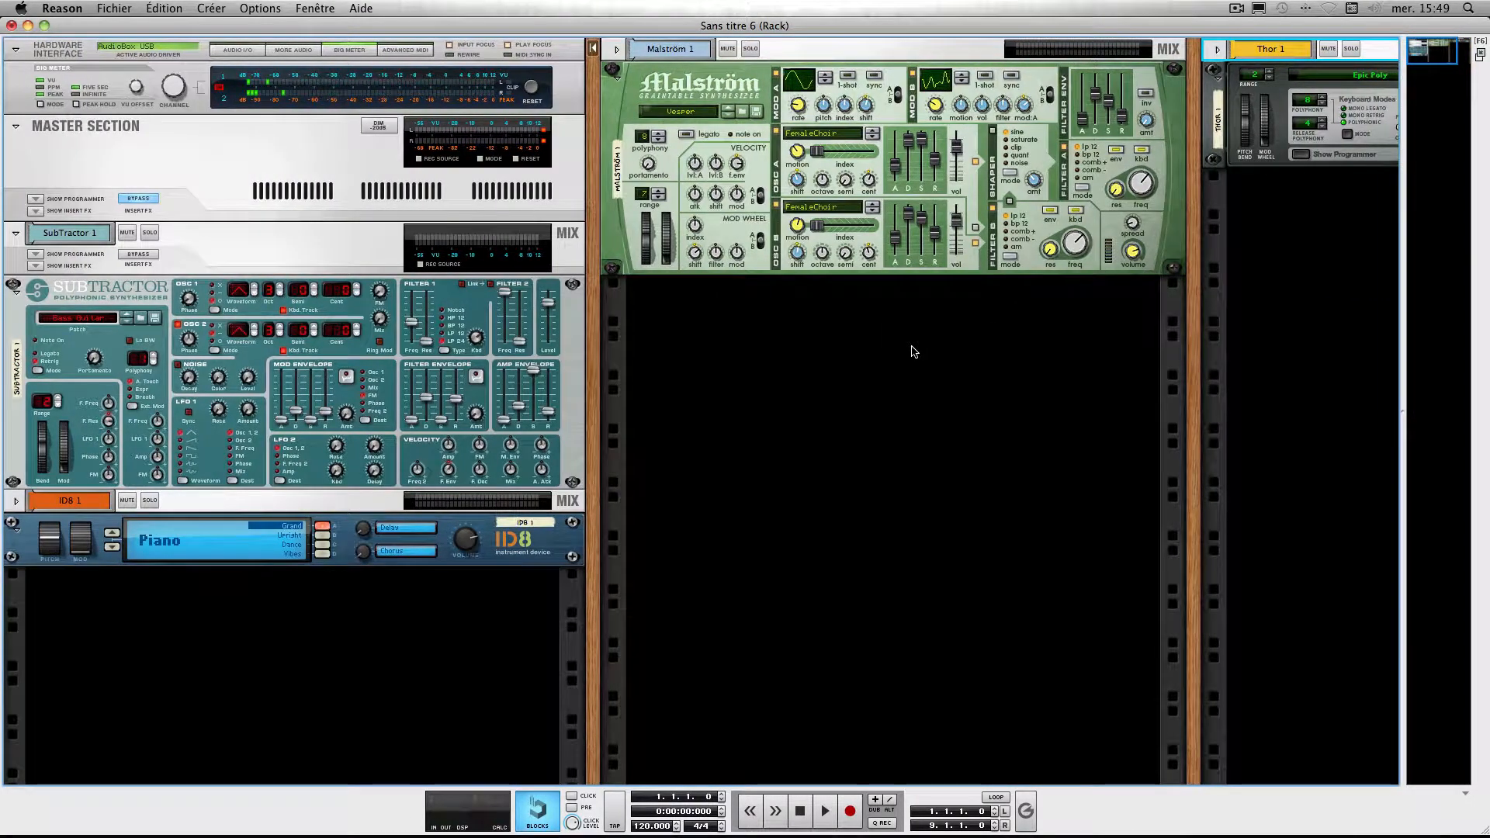
- Examine the three rack columns from the front and rear, and restore the rack window's smaller size
{"action": "scroll", "coordinate": [912, 352], "scroll_direction": "right", "scroll_amount": 5}
{"action": "scroll", "coordinate": [912, 352], "scroll_direction": "left", "scroll_amount": 5}
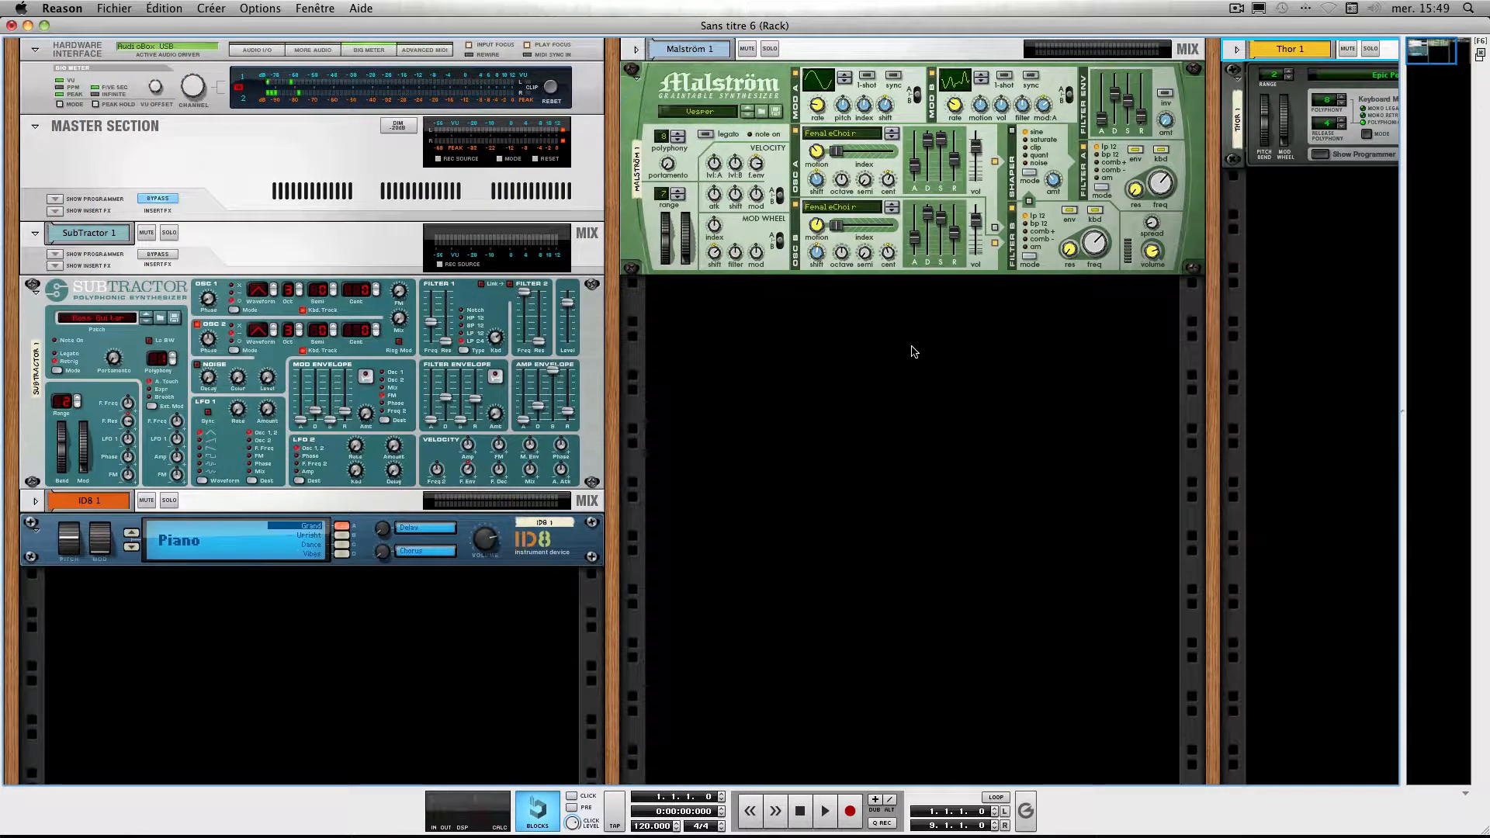
{"action": "key", "text": "Tab"}
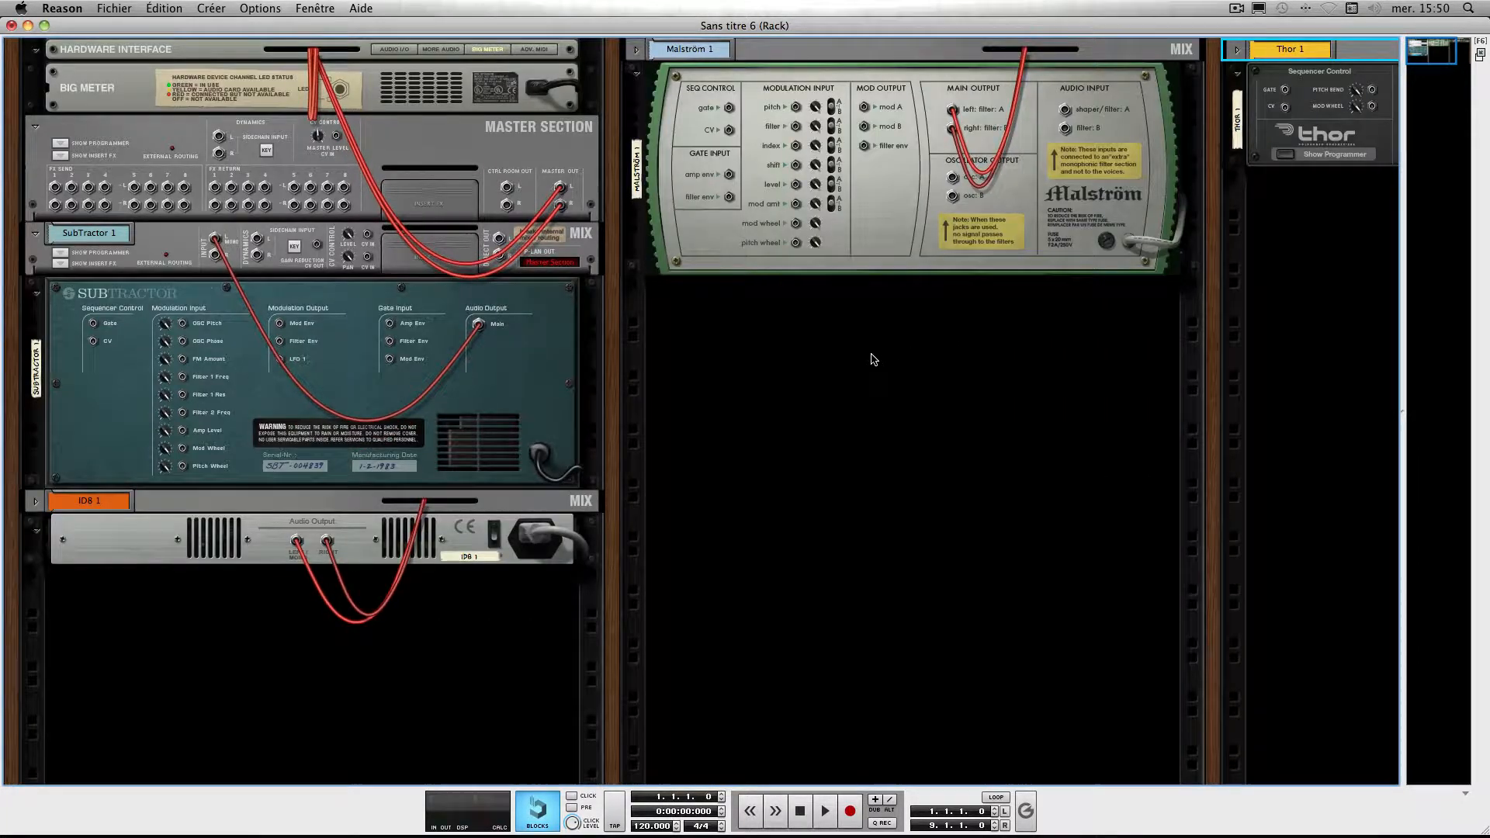
{"action": "scroll", "coordinate": [870, 359], "scroll_direction": "right", "scroll_amount": 5}
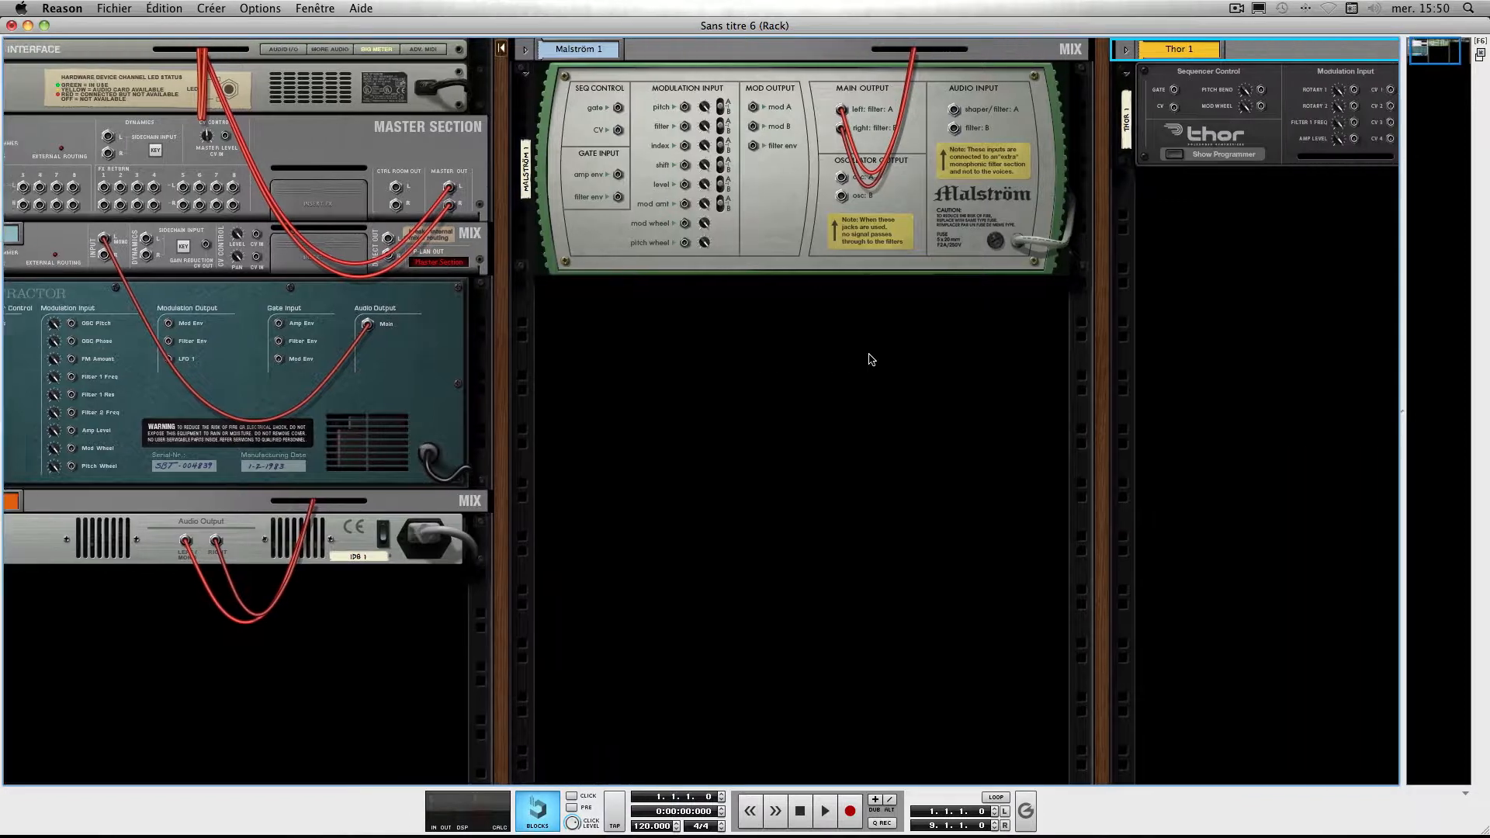
{"action": "scroll", "coordinate": [871, 360], "scroll_direction": "left", "scroll_amount": 5}
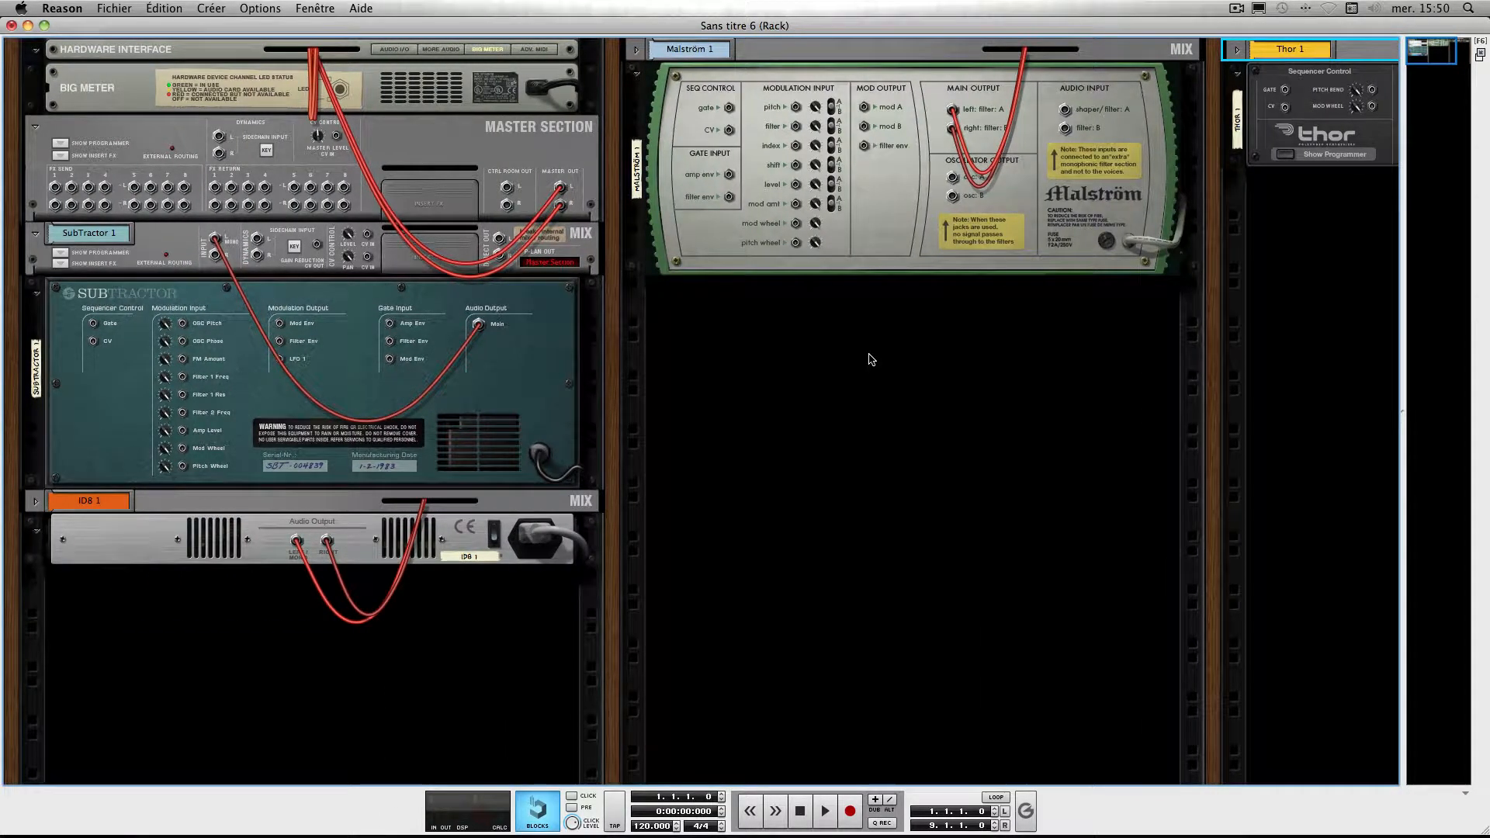
{"action": "key", "text": "Tab"}
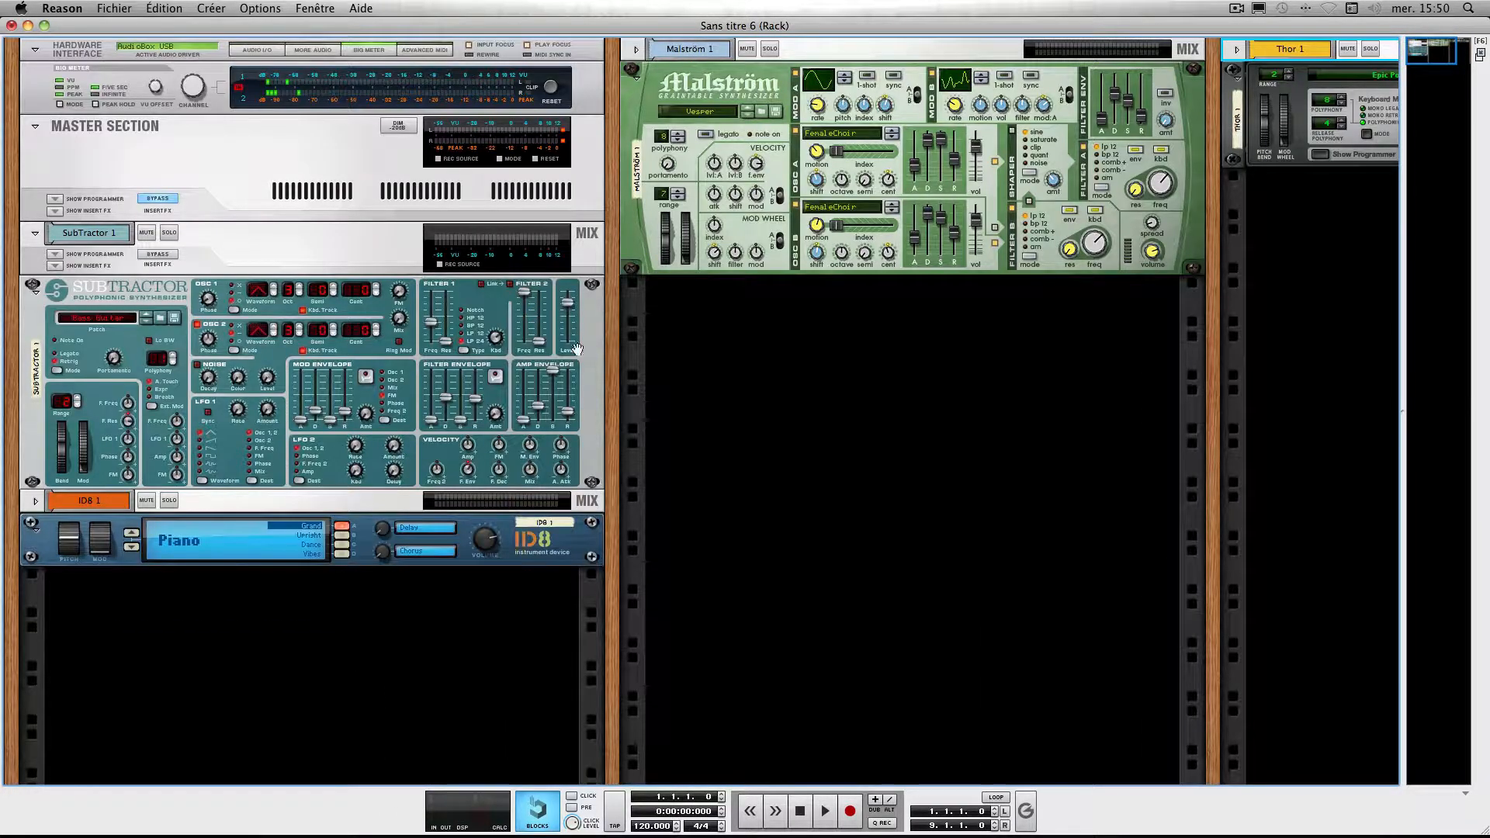
{"action": "scroll", "coordinate": [649, 399], "scroll_direction": "right", "scroll_amount": 1}
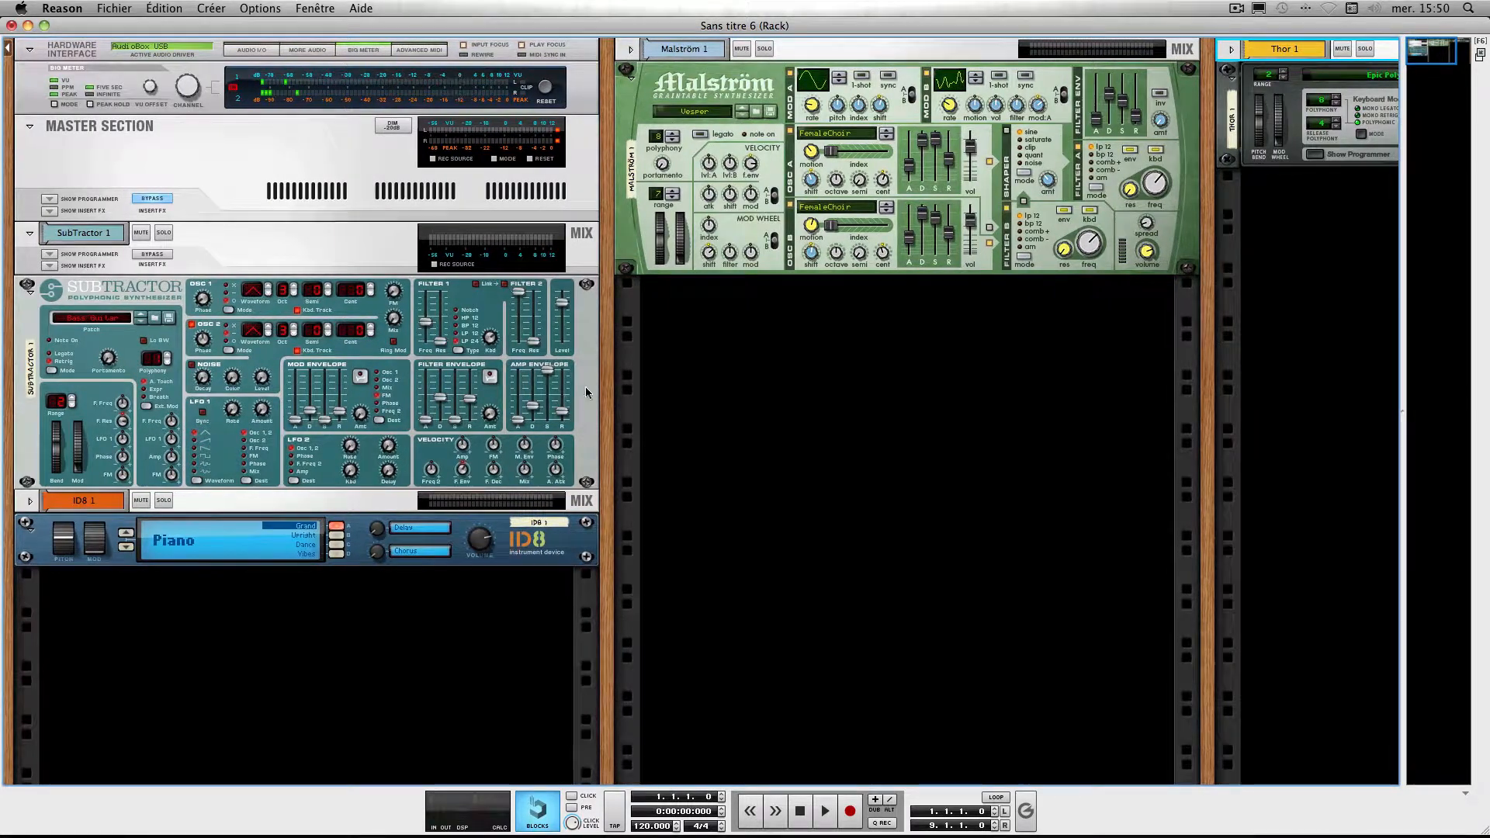
{"action": "left_click", "coordinate": [44, 25]}
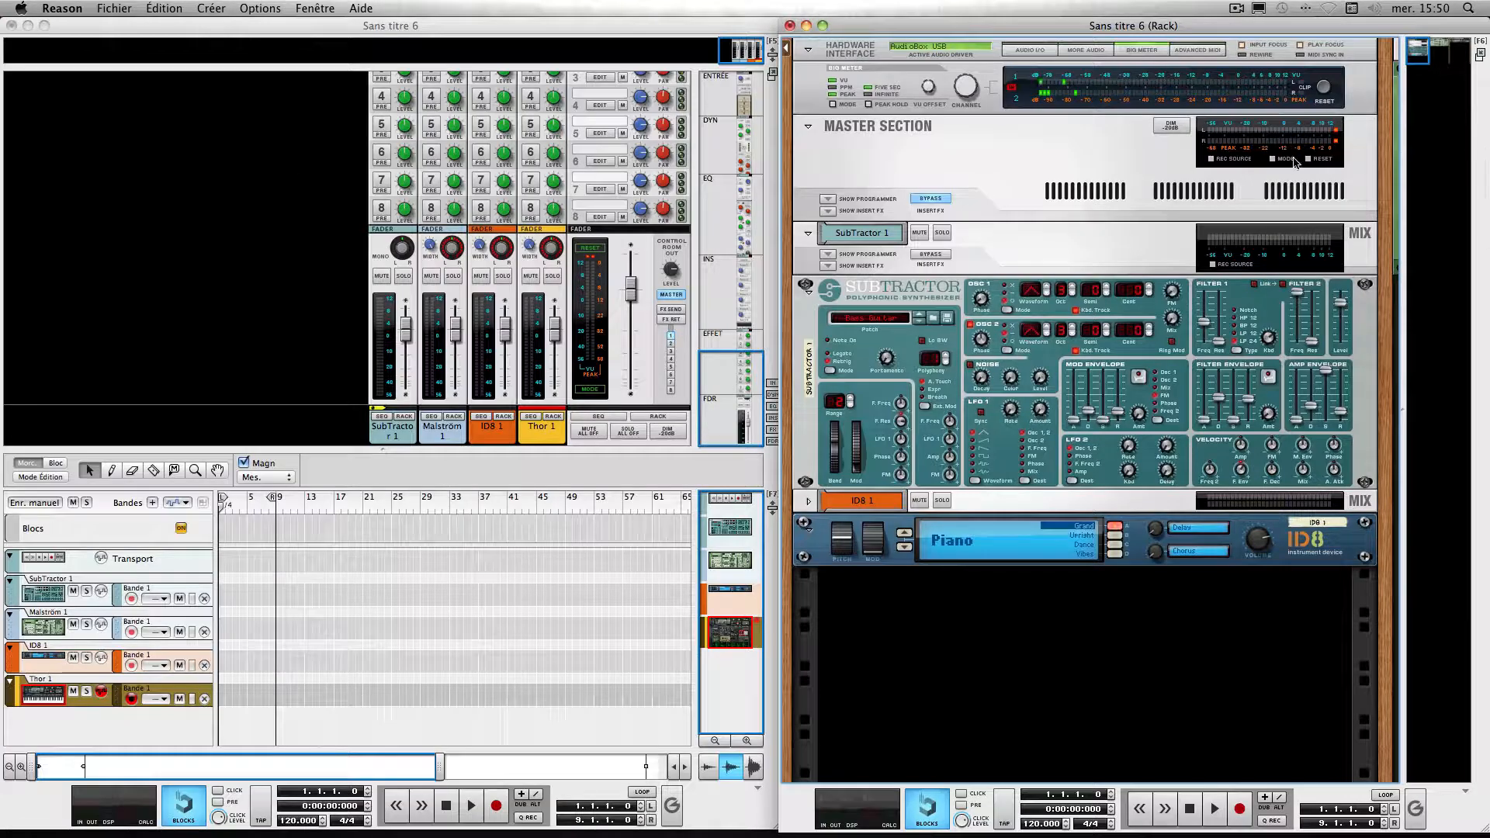
- Select all modules in the rack and sort the selected module groups
{"action": "mouse_move", "coordinate": [1419, 48]}
{"action": "left_mouse_down"}
{"action": "mouse_move", "coordinate": [1455, 71]}
{"action": "mouse_move", "coordinate": [1417, 59]}
{"action": "left_mouse_up"}
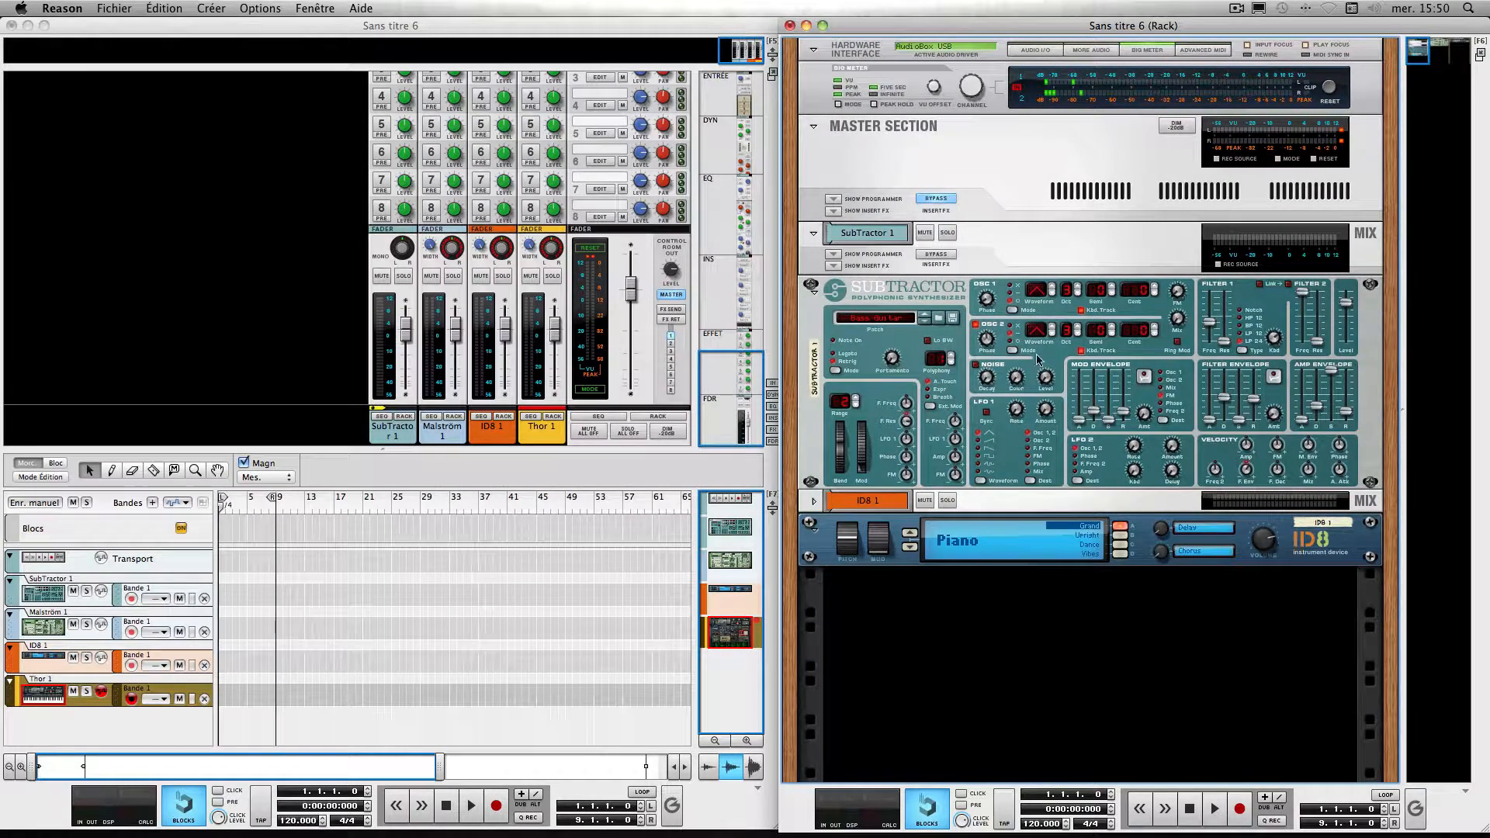
{"action": "scroll", "coordinate": [1040, 361], "scroll_direction": "right", "scroll_amount": 5}
{"action": "scroll", "coordinate": [1040, 361], "scroll_direction": "left", "scroll_amount": 5}
{"action": "scroll", "coordinate": [1044, 540], "scroll_direction": "right", "scroll_amount": 10}
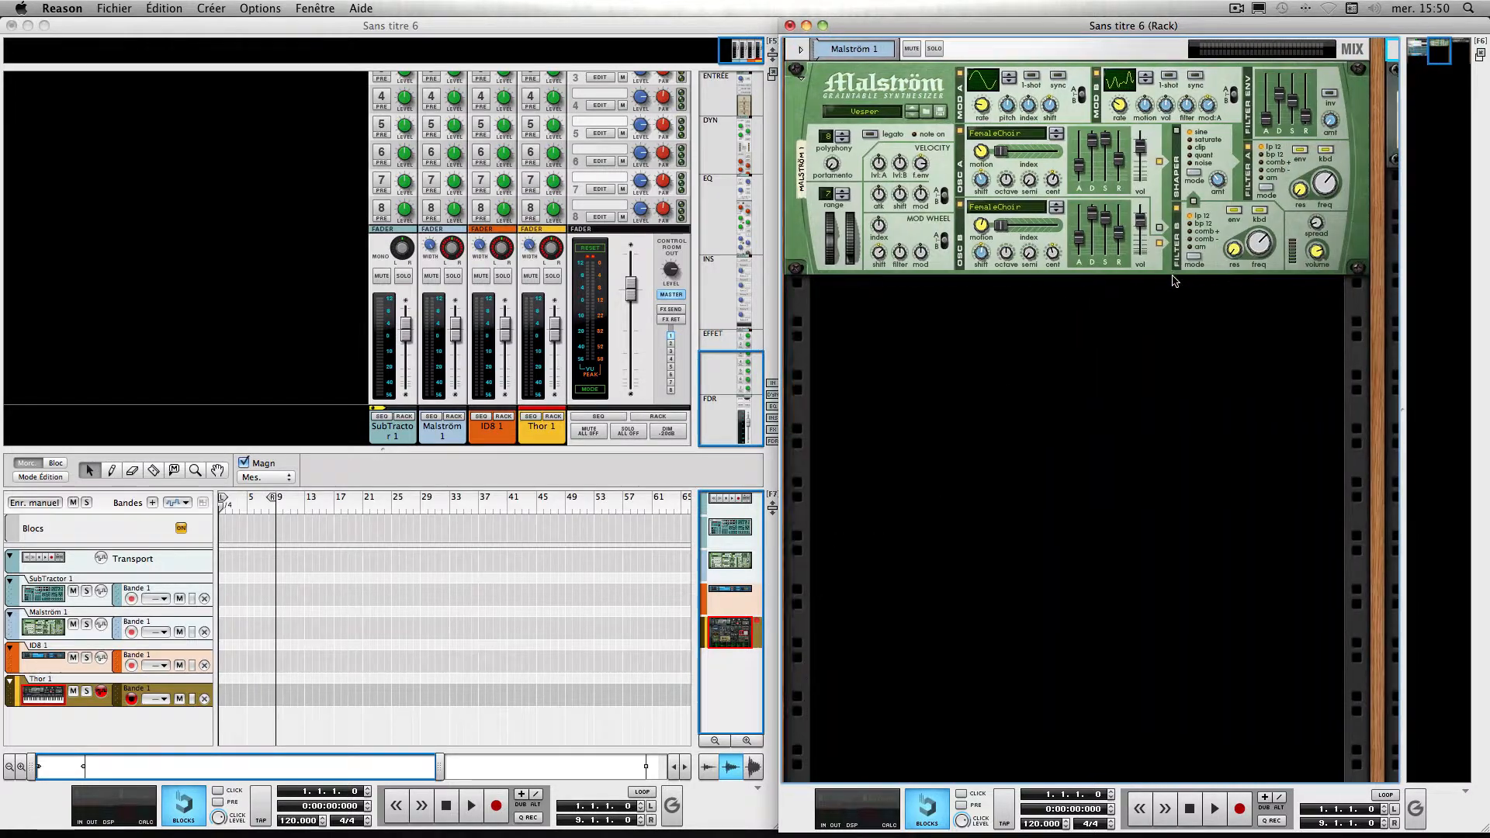
{"action": "scroll", "coordinate": [1174, 281], "scroll_direction": "left", "scroll_amount": 10}
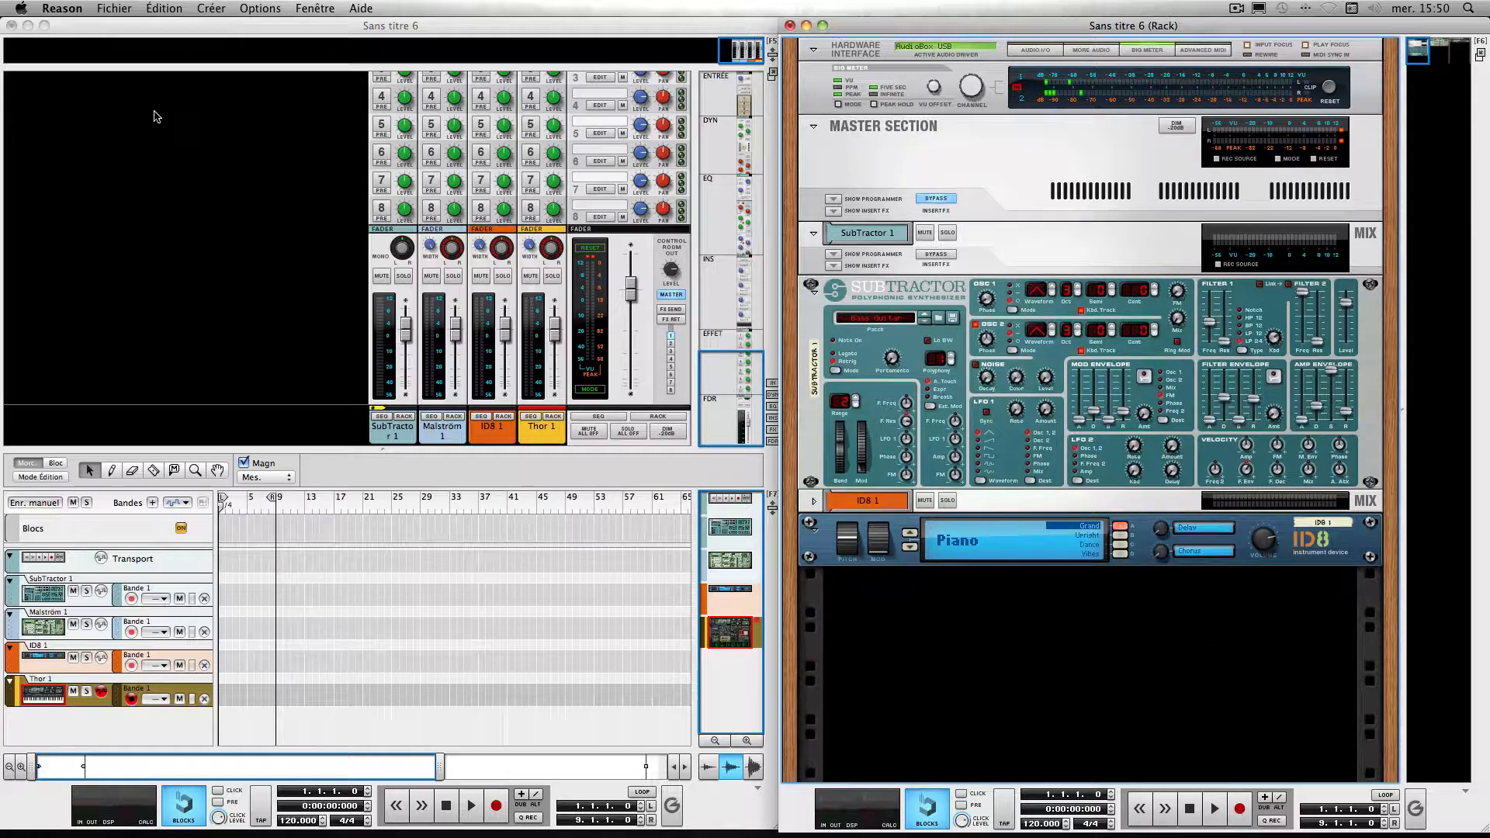
{"action": "left_click", "coordinate": [164, 9]}
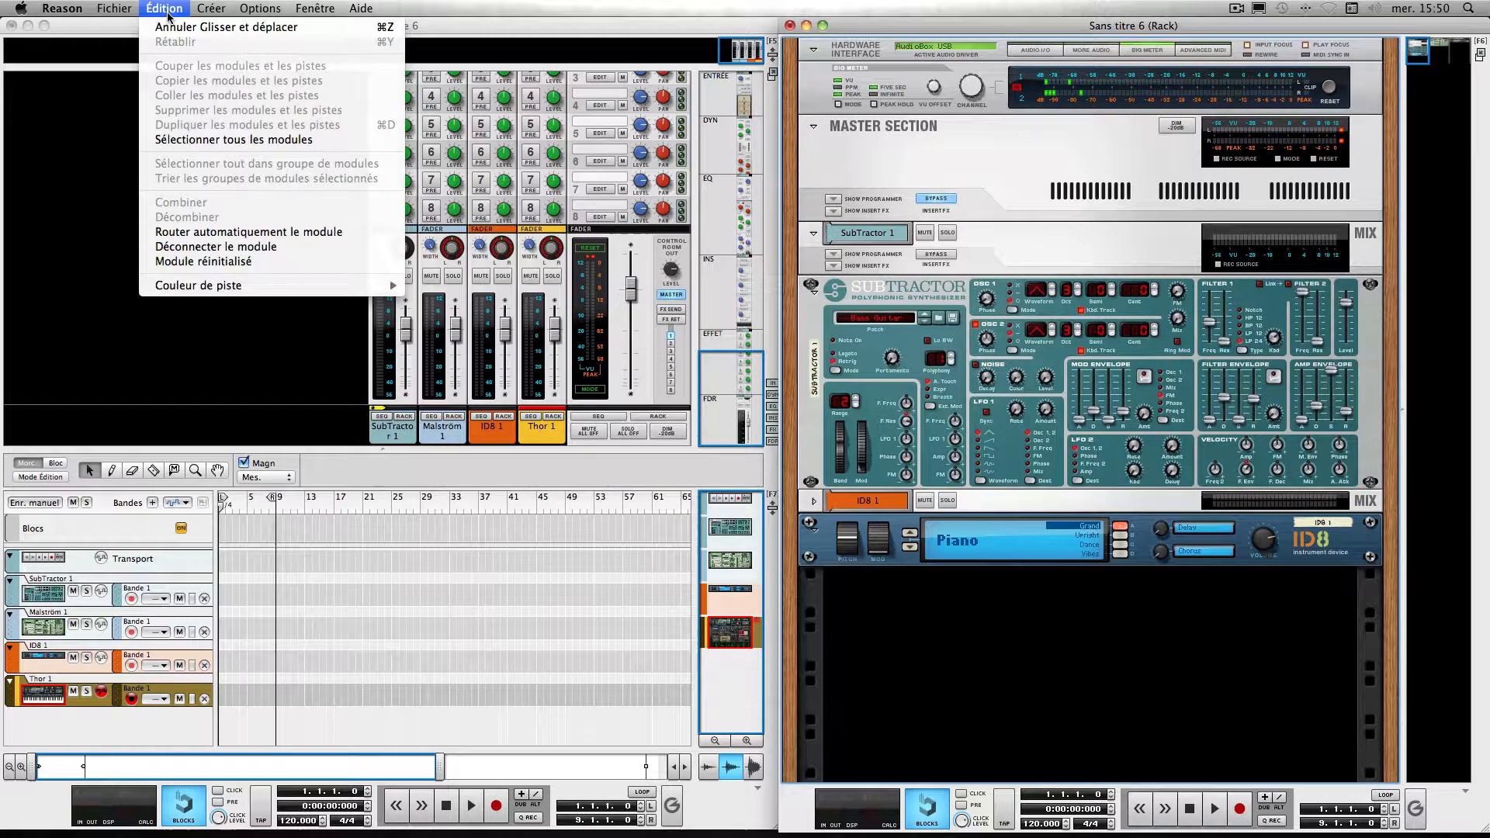
{"action": "left_click", "coordinate": [206, 140]}
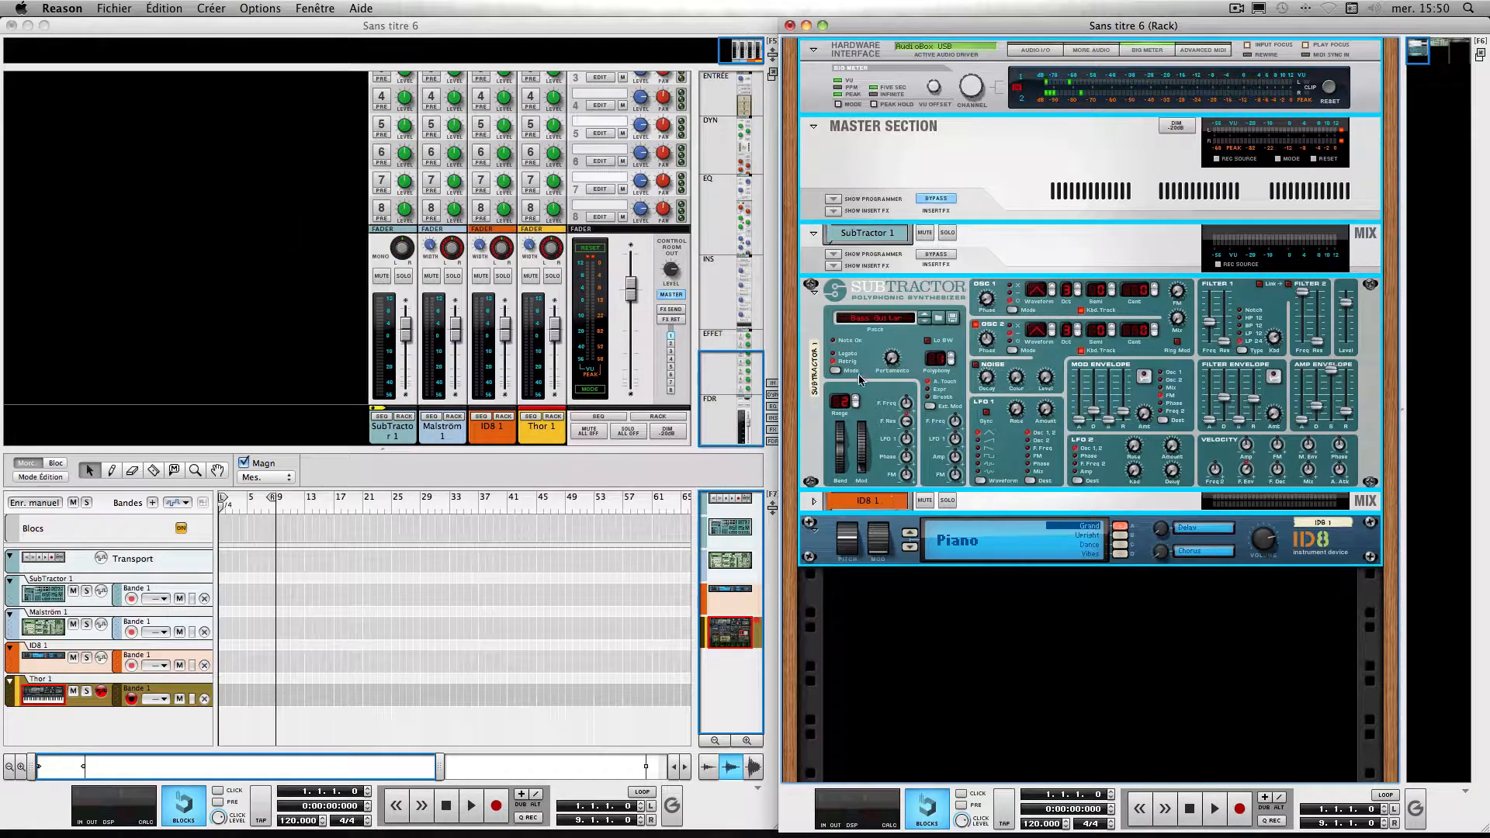
{"action": "left_click", "coordinate": [164, 9]}
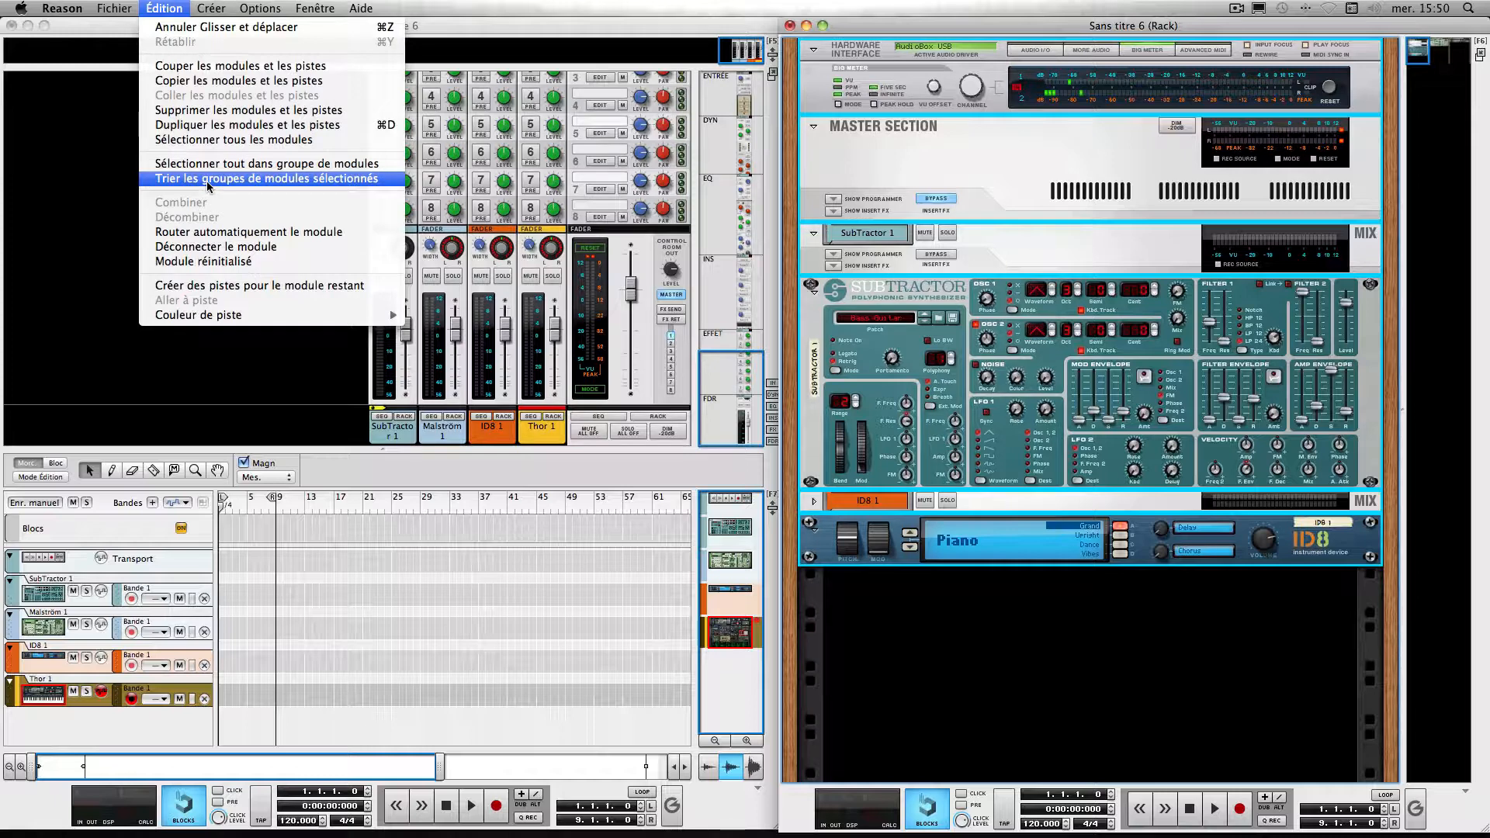
{"action": "left_click", "coordinate": [207, 180]}
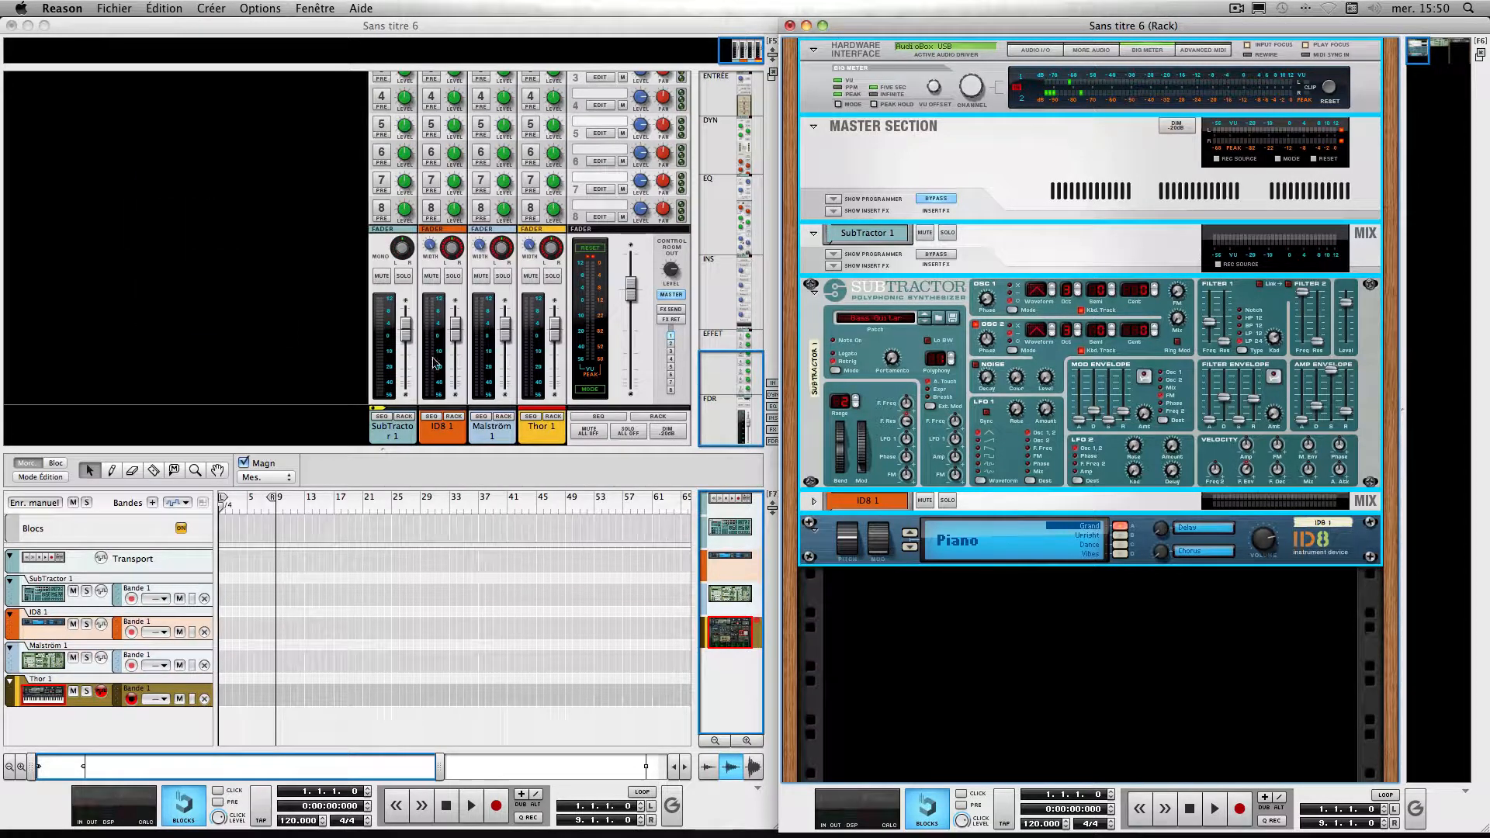
- Check the module arrangement across the rack columns and undo the group sorting
{"action": "scroll", "coordinate": [1078, 343], "scroll_direction": "down", "scroll_amount": 10}
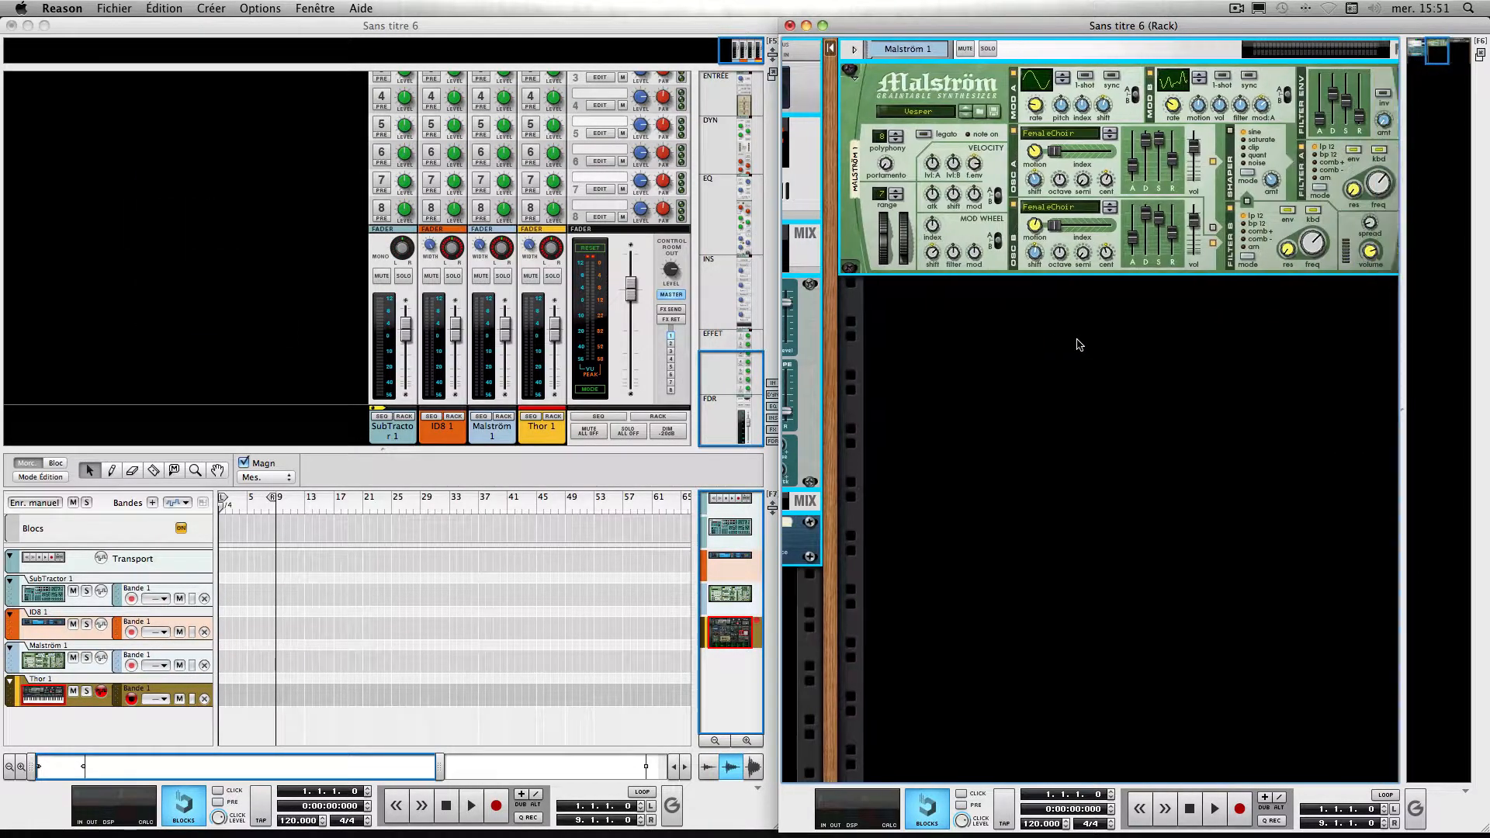
{"action": "scroll", "coordinate": [1077, 344], "scroll_direction": "up", "scroll_amount": 10}
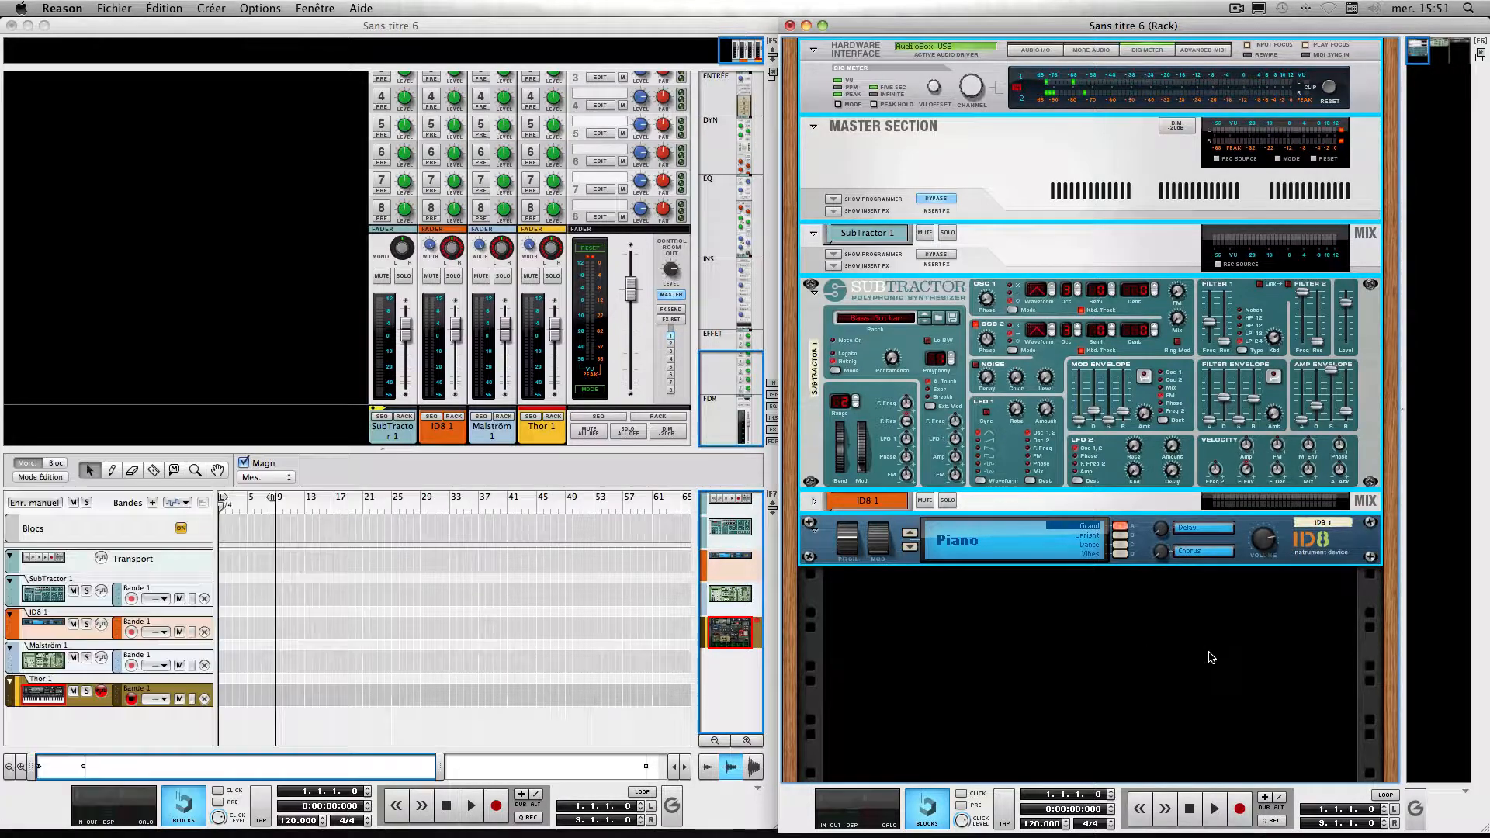
{"action": "scroll", "coordinate": [1227, 603], "scroll_direction": "right", "scroll_amount": 5}
{"action": "scroll", "coordinate": [1327, 444], "scroll_direction": "right", "scroll_amount": 10}
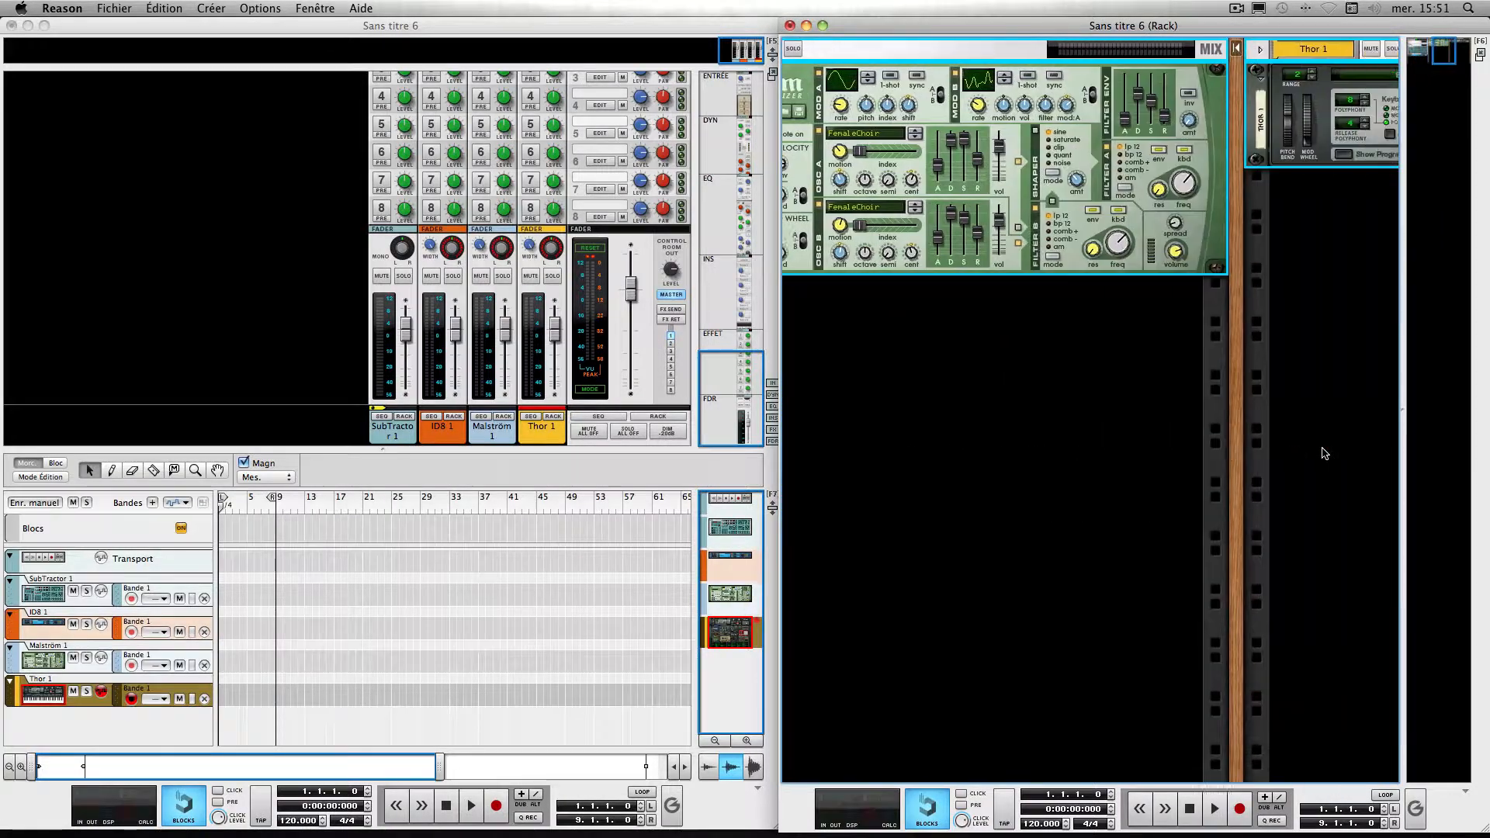
{"action": "scroll", "coordinate": [1327, 444], "scroll_direction": "right", "scroll_amount": 3}
{"action": "scroll", "coordinate": [1327, 439], "scroll_direction": "left", "scroll_amount": 15}
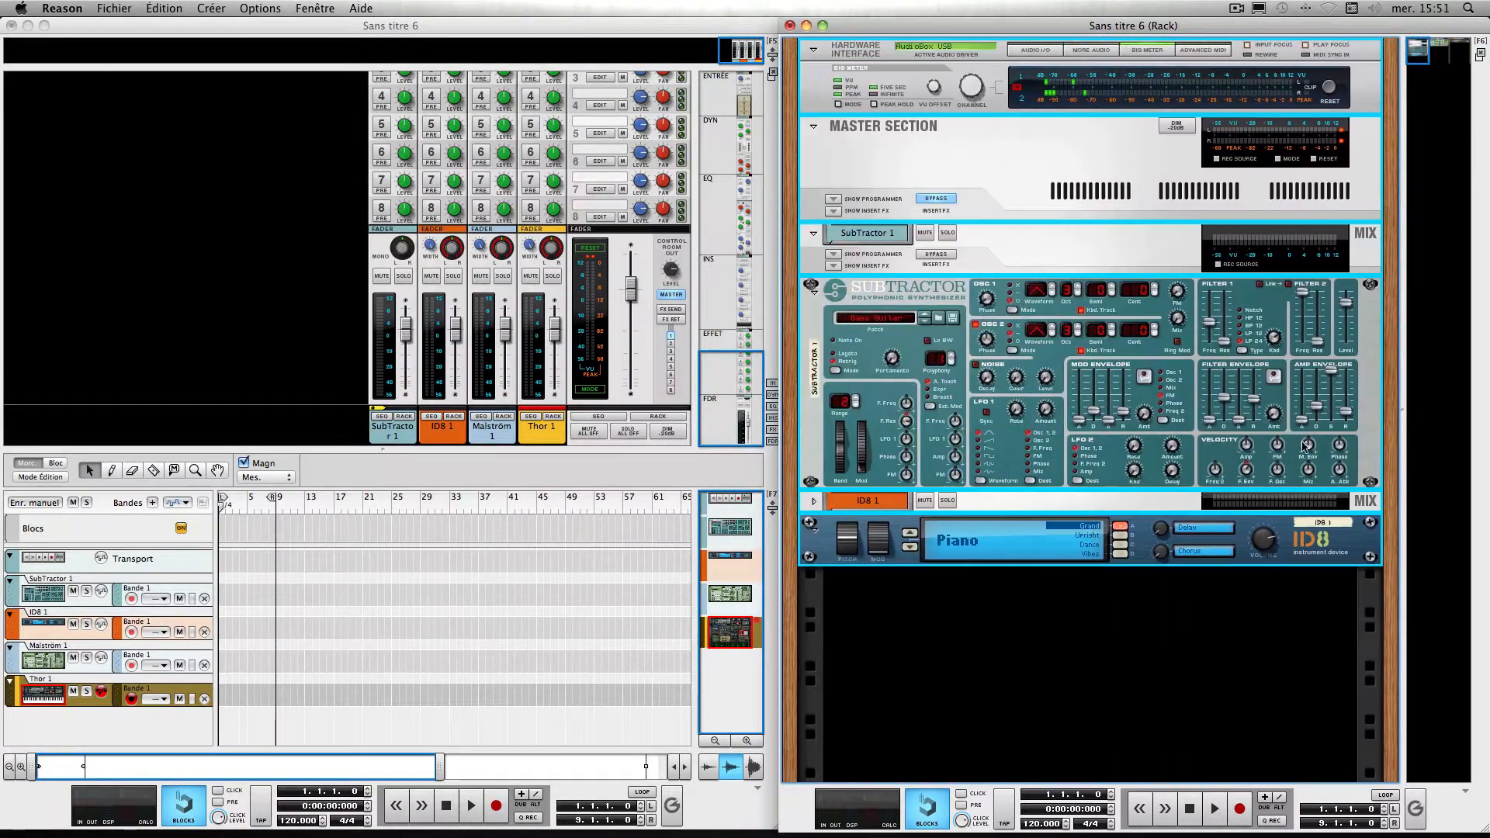
{"action": "key", "text": "super+Down"}
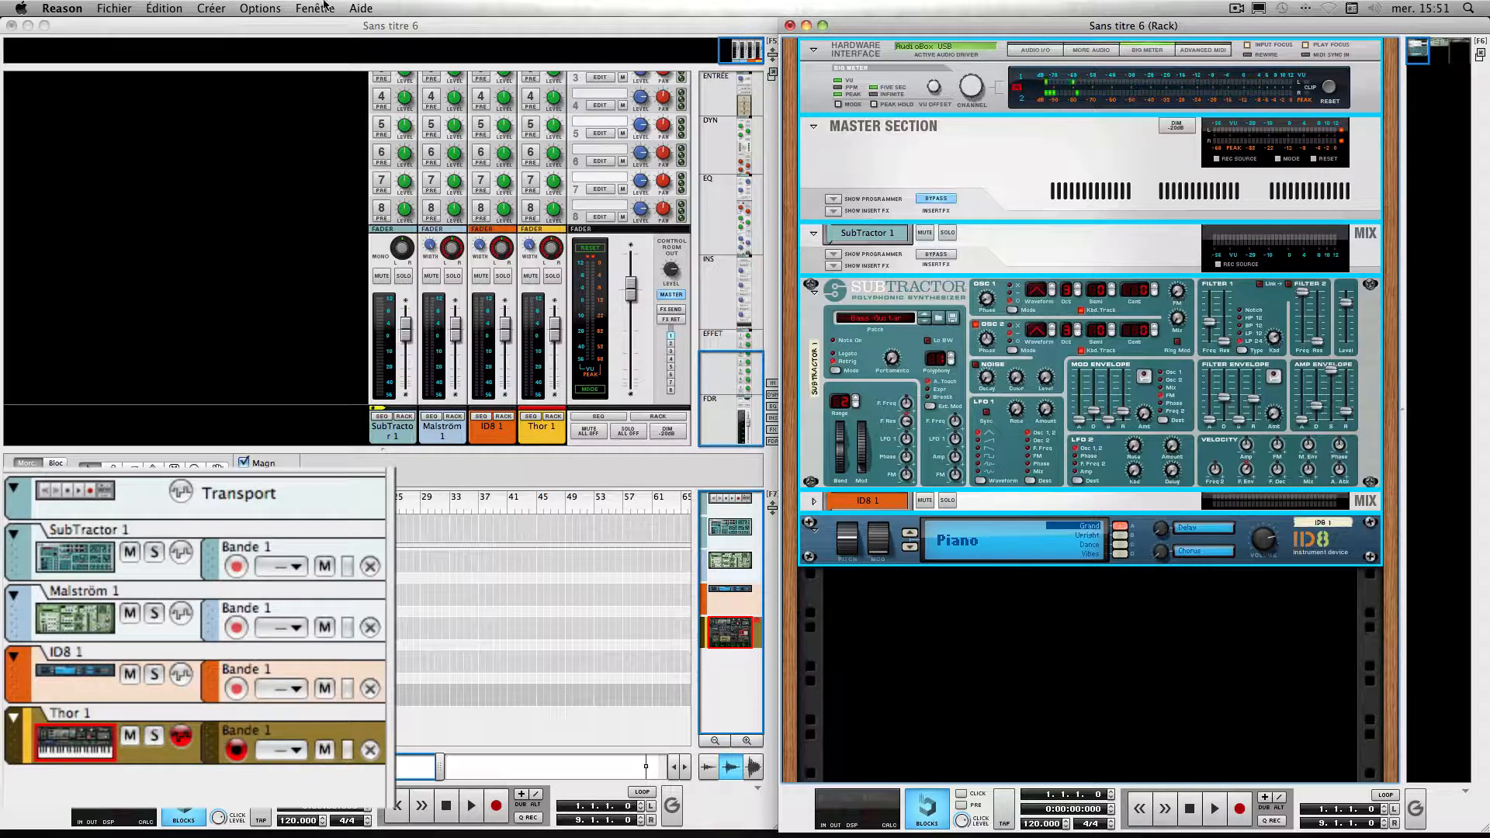
- Sort the selected rack module groups once more and undo that sort
{"action": "left_click", "coordinate": [177, 9]}
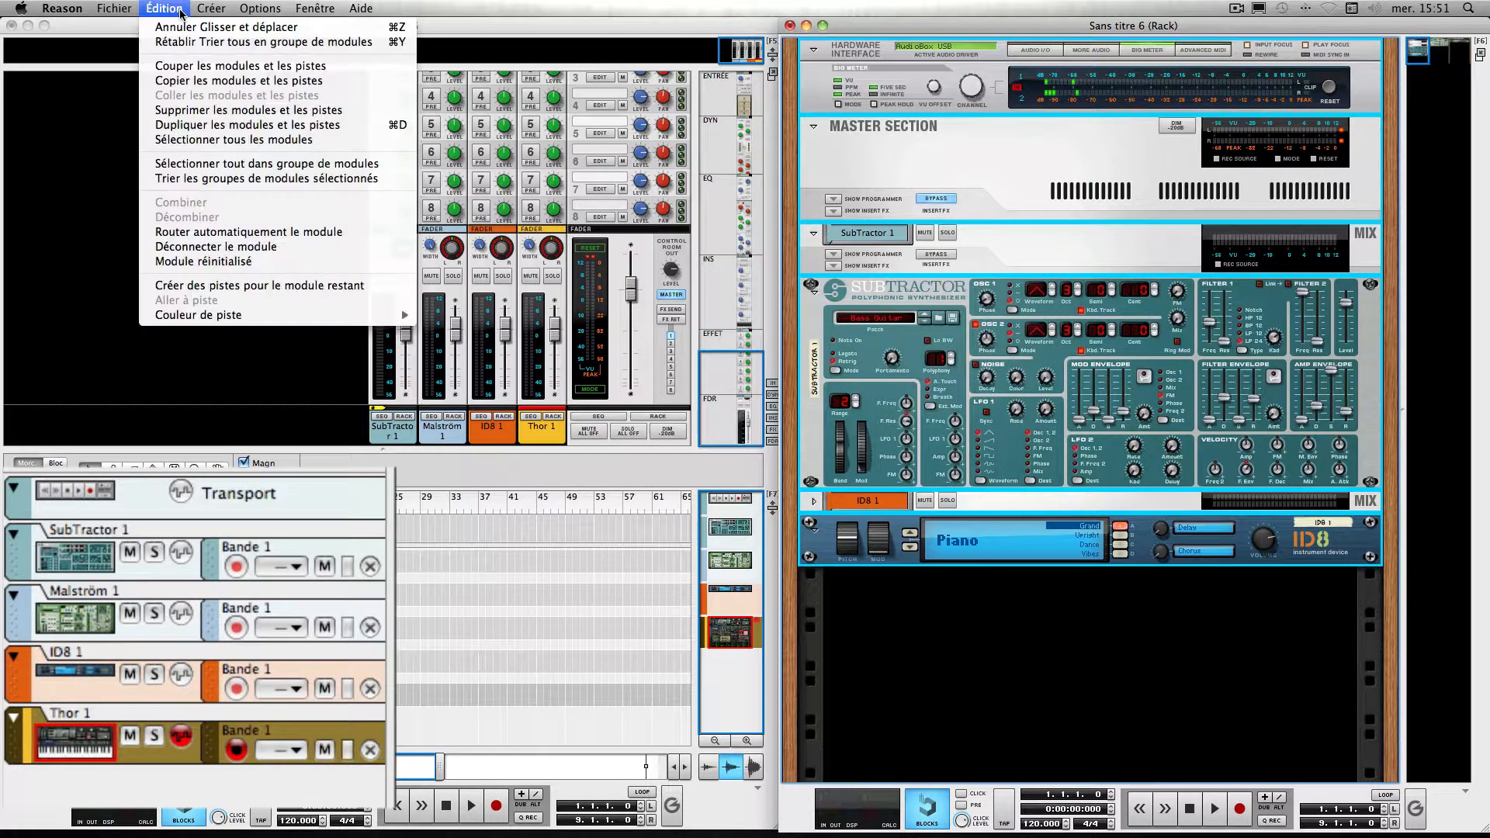
{"action": "left_click", "coordinate": [204, 182]}
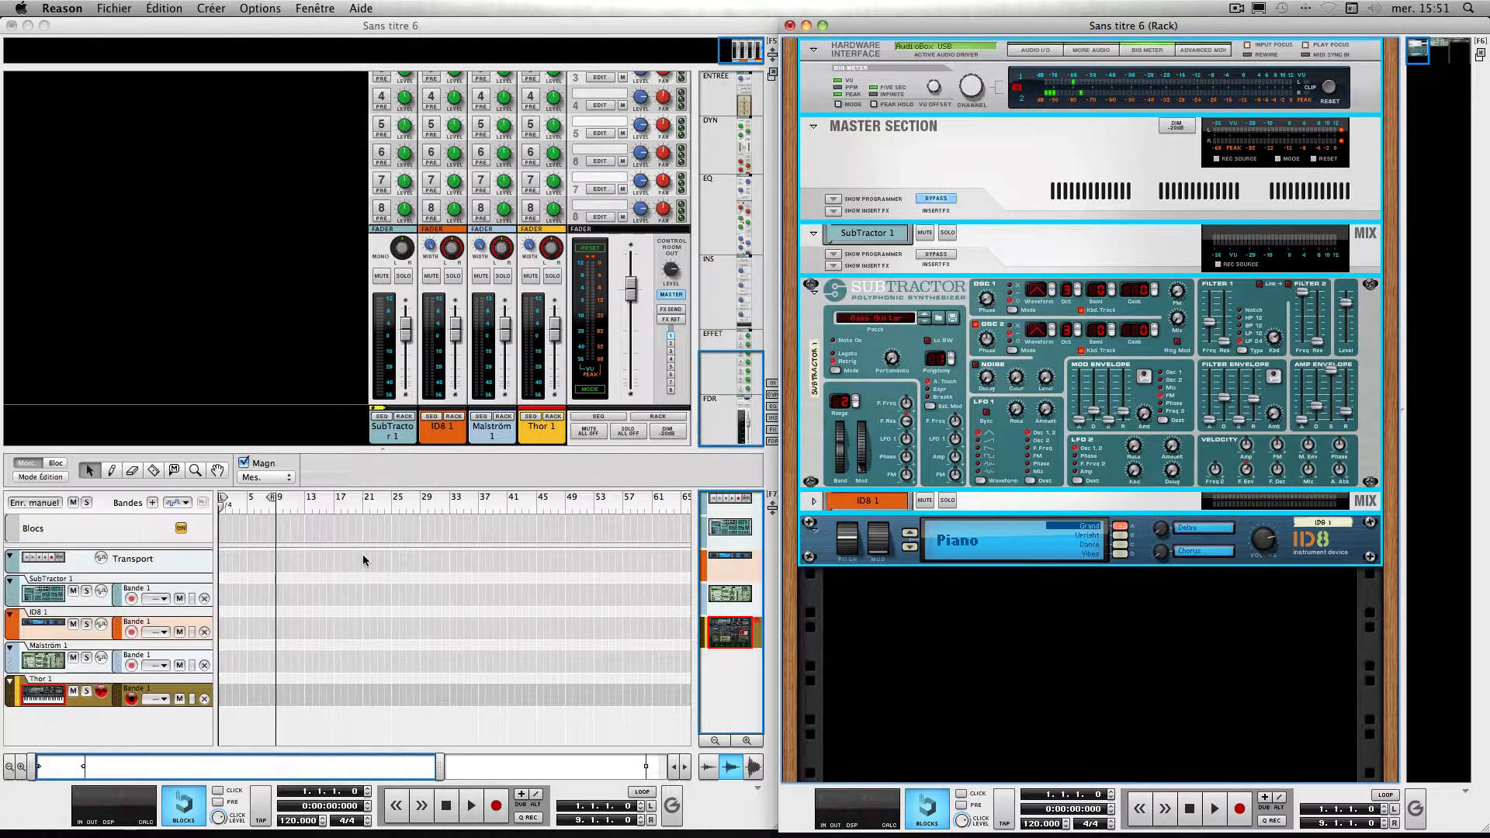
{"action": "key", "text": "super+z"}
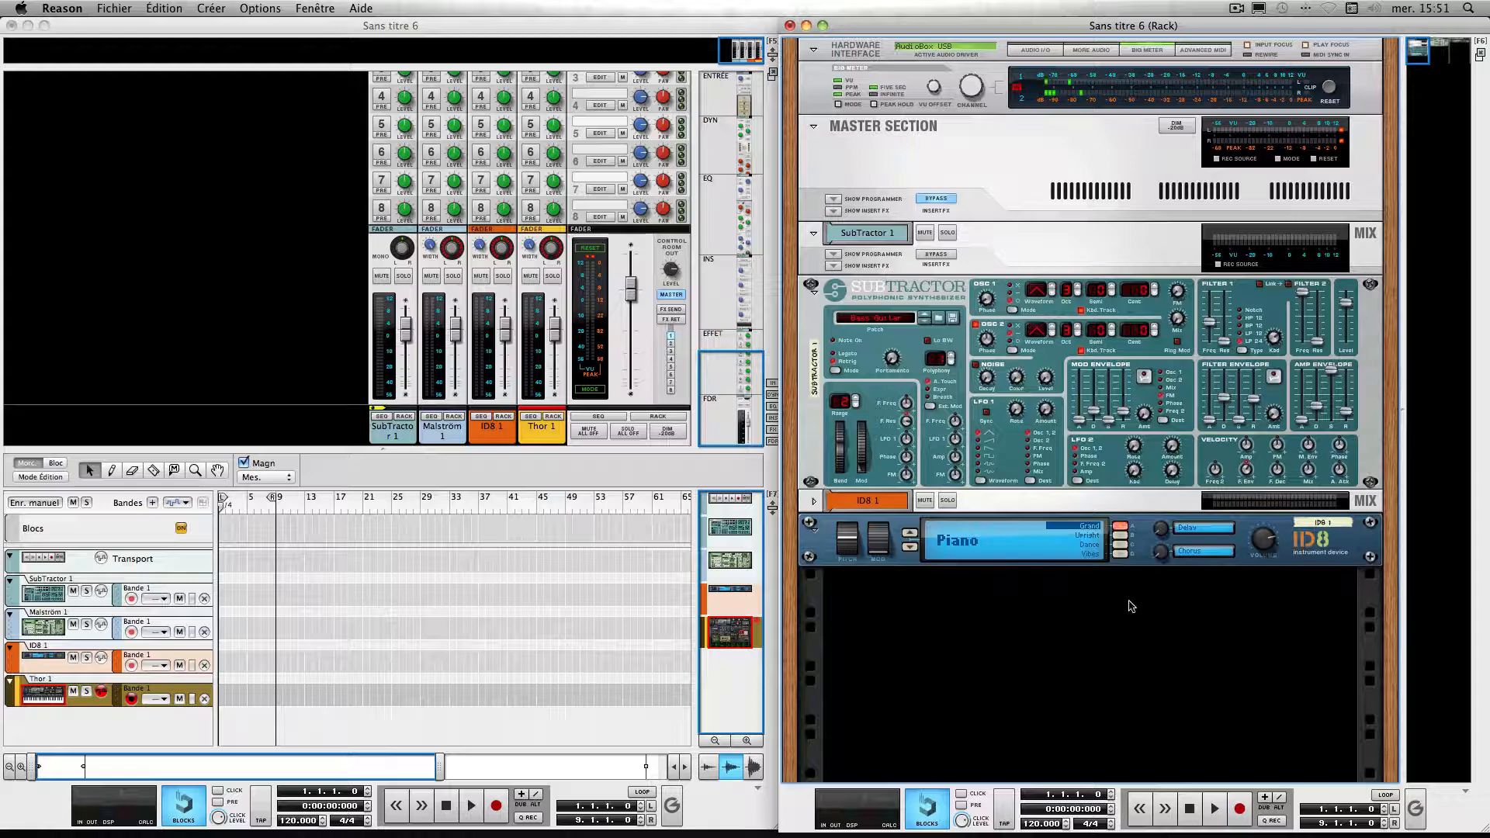
- Select all tracks in the sequencer and sort their module groups so the rack follows the track order
{"action": "scroll", "coordinate": [1089, 595], "scroll_direction": "right", "scroll_amount": 5}
{"action": "scroll", "coordinate": [1096, 599], "scroll_direction": "left", "scroll_amount": 5}
{"action": "left_click", "coordinate": [101, 726]}
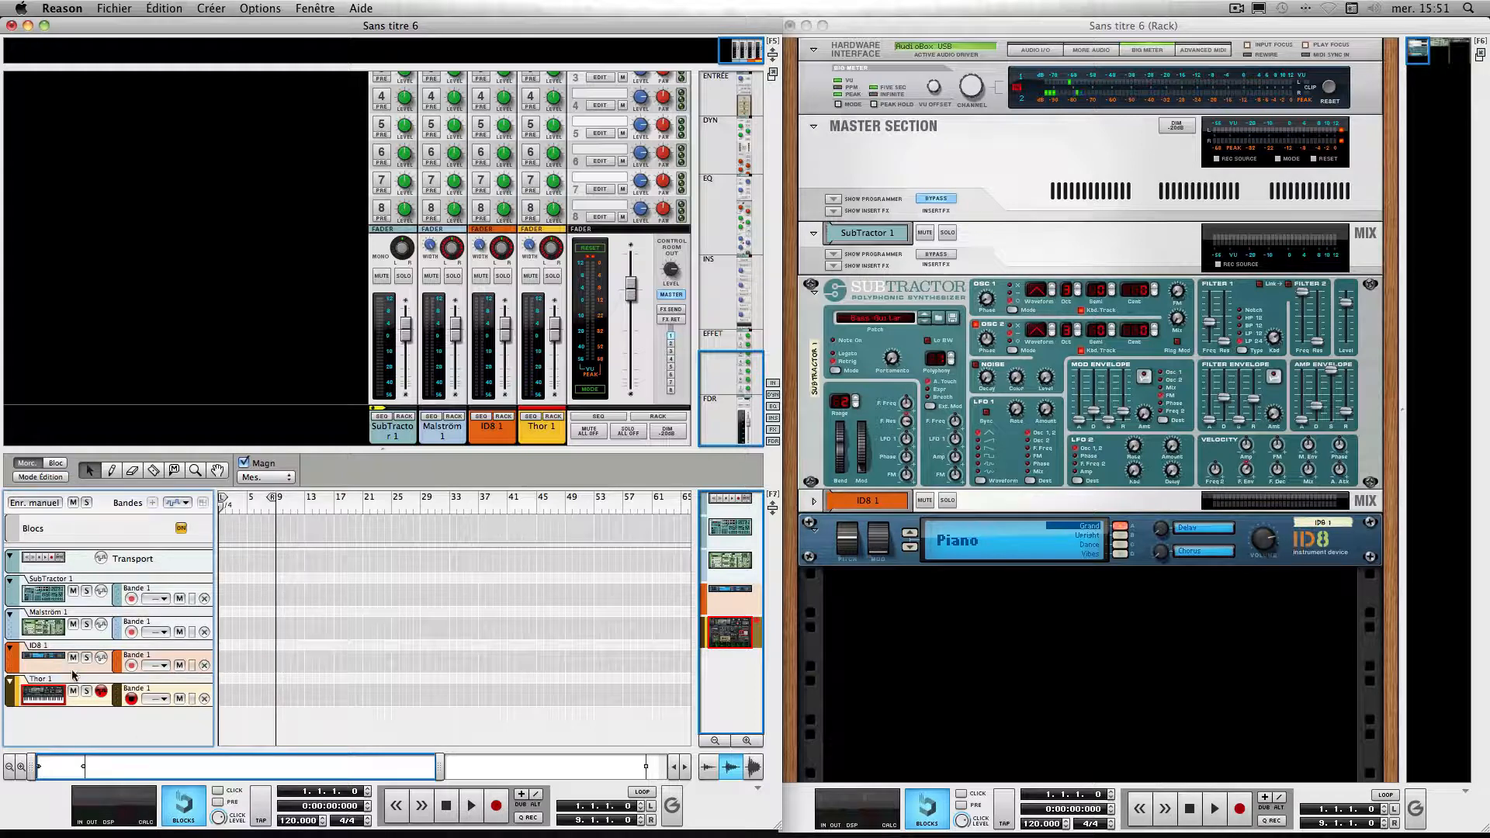
{"action": "left_click", "coordinate": [172, 9]}
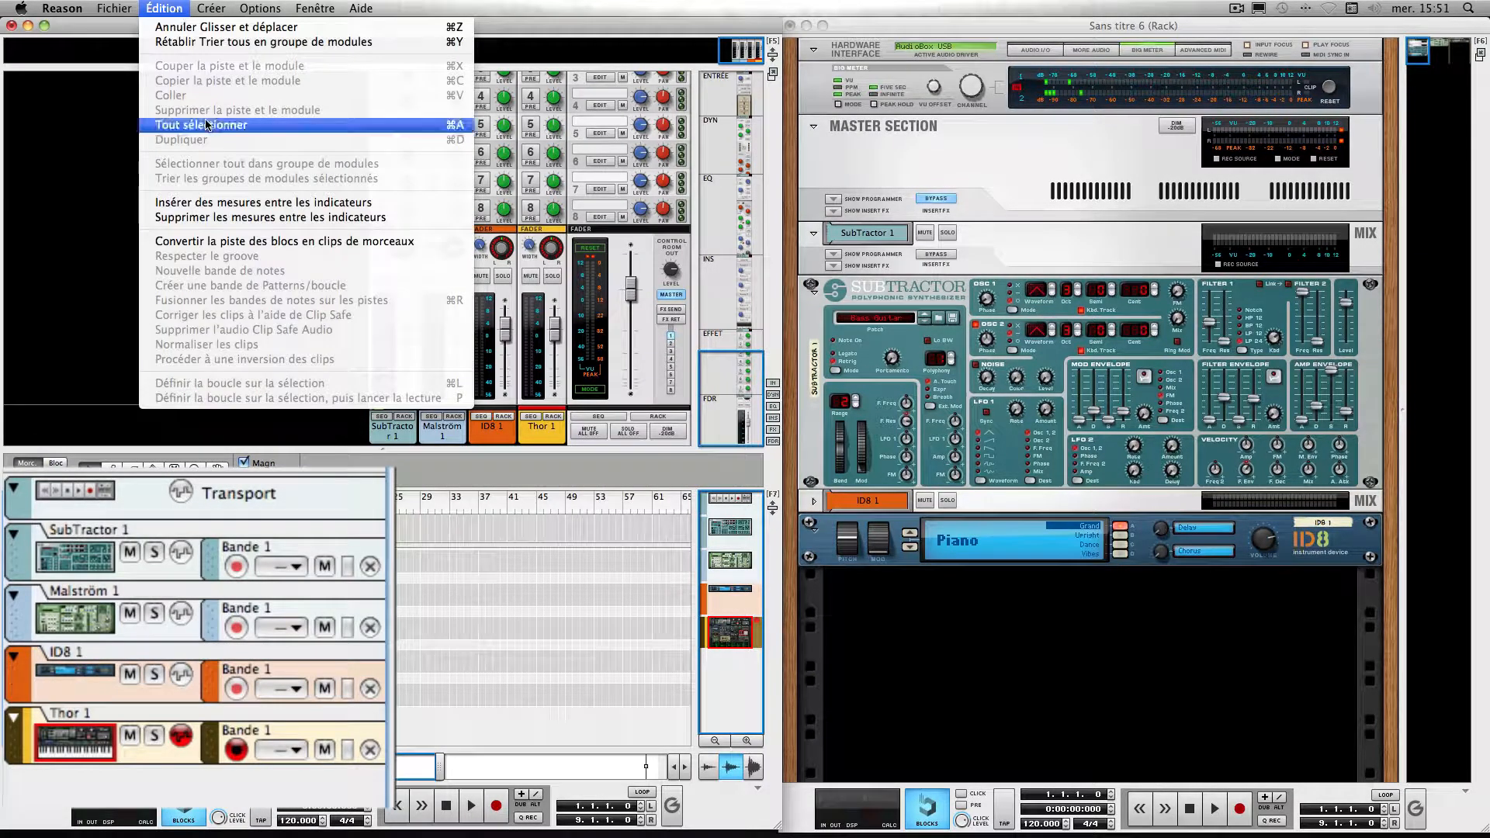
{"action": "left_click", "coordinate": [206, 124]}
{"action": "left_click", "coordinate": [166, 9]}
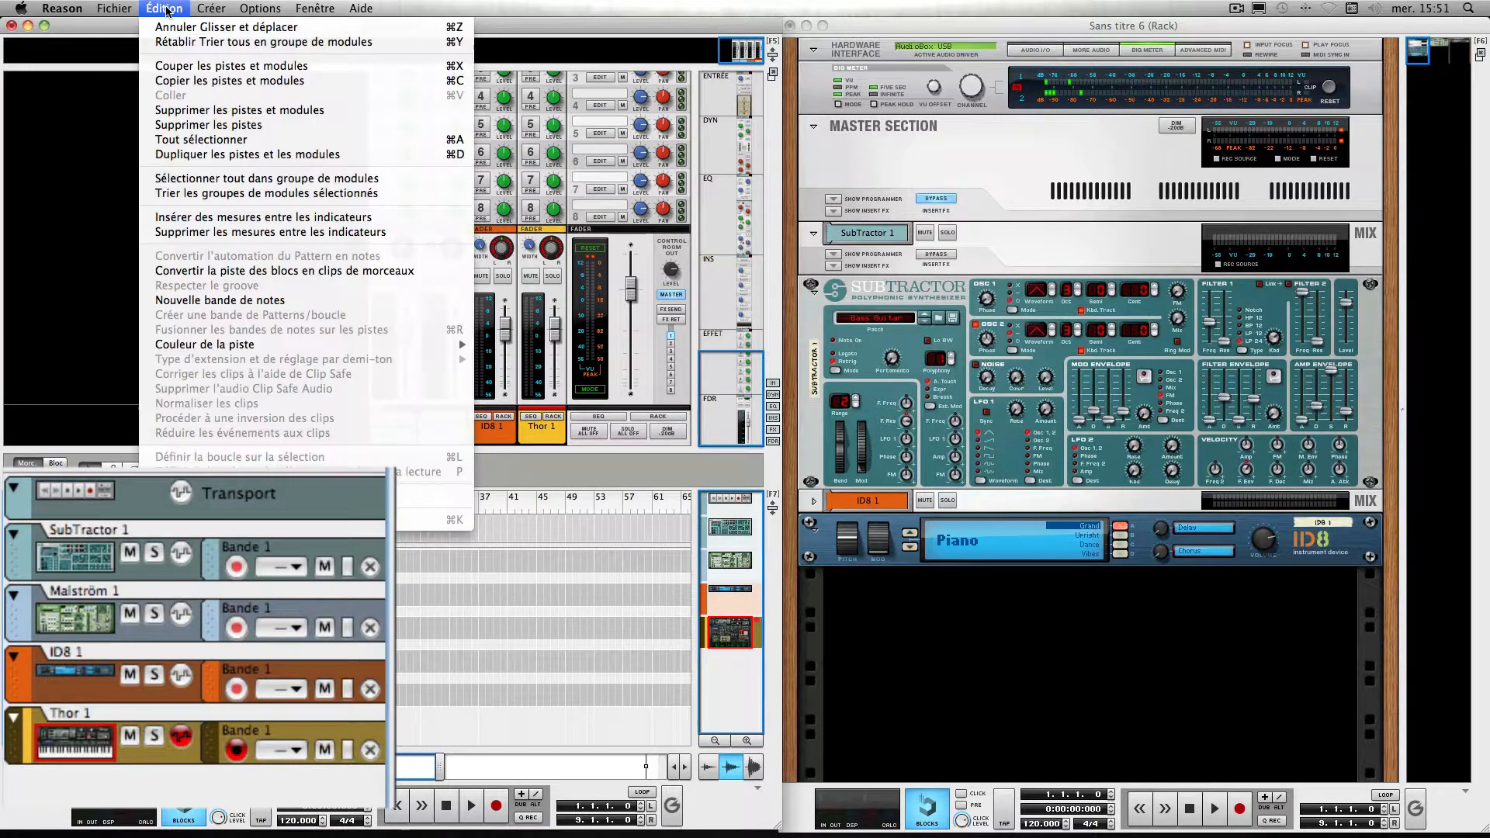
{"action": "left_click", "coordinate": [216, 194]}
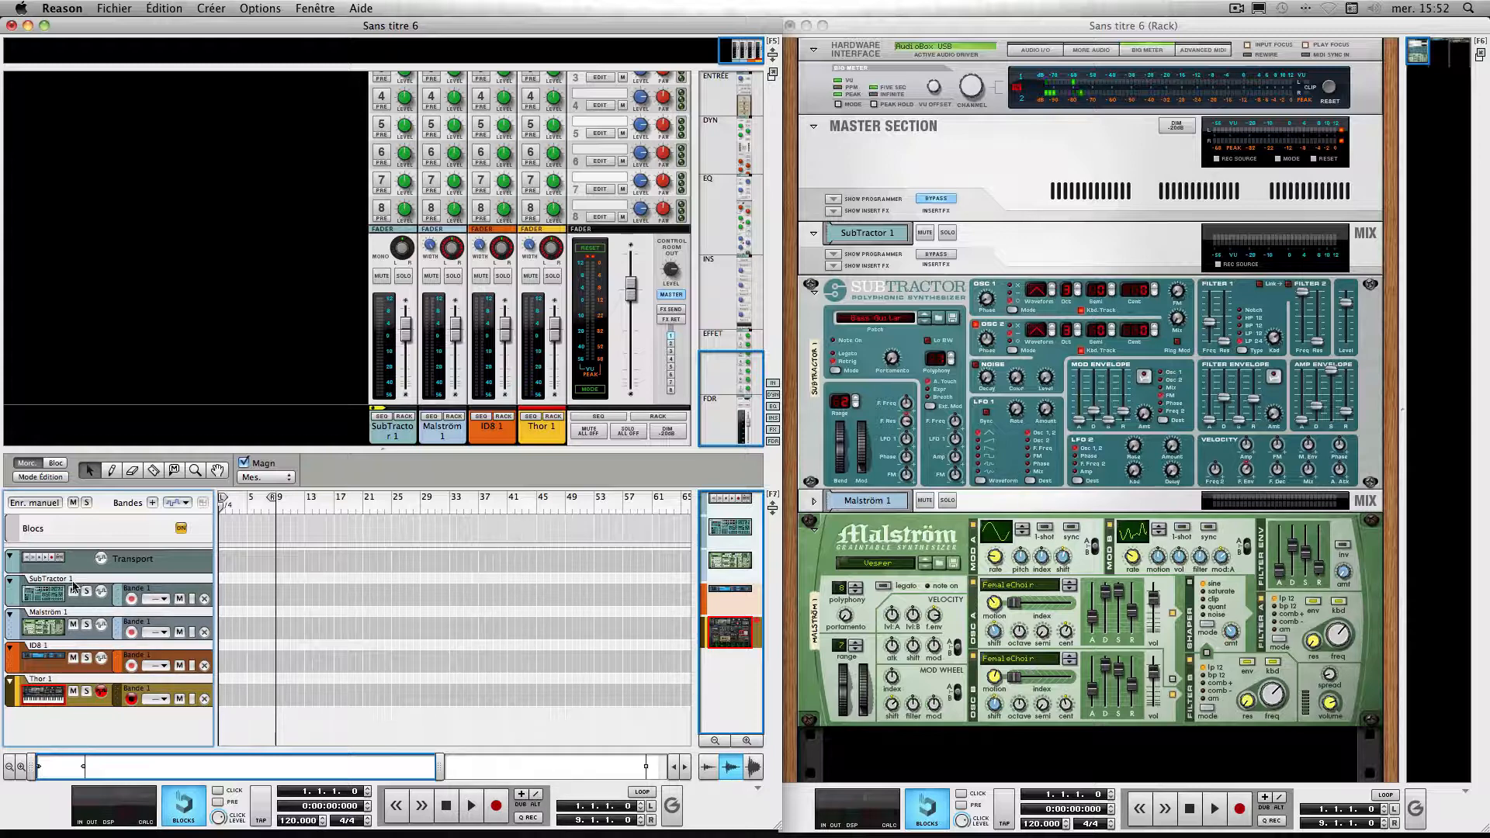
- Examine how the SubTractor, Malström, ID8 and Thor are distributed across the rack columns
{"action": "scroll", "coordinate": [1099, 471], "scroll_direction": "down", "scroll_amount": 3}
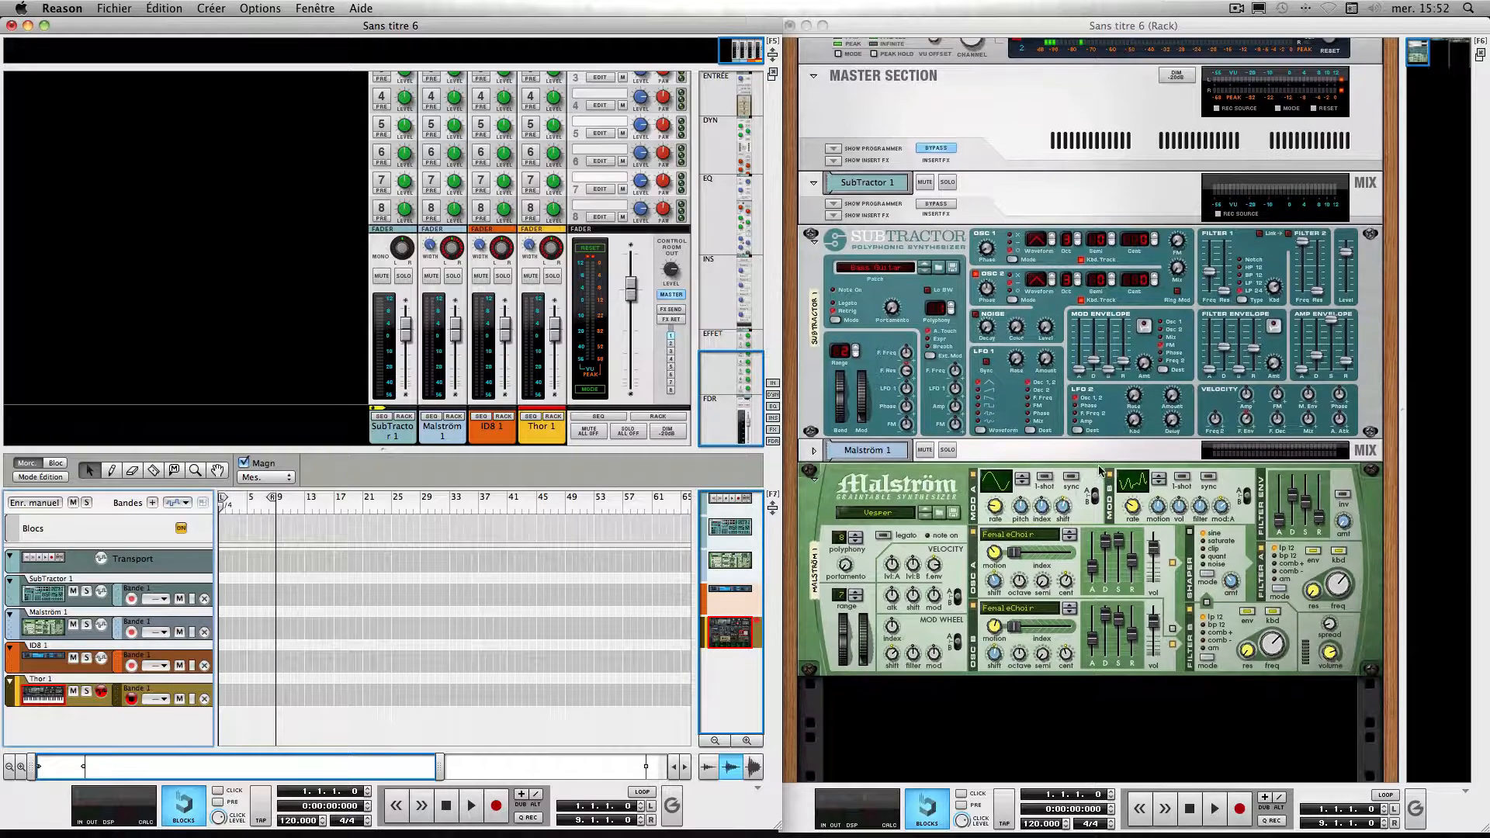
{"action": "scroll", "coordinate": [1099, 471], "scroll_direction": "up", "scroll_amount": 1}
{"action": "scroll", "coordinate": [1099, 471], "scroll_direction": "right", "scroll_amount": 8}
{"action": "scroll", "coordinate": [1099, 471], "scroll_direction": "left", "scroll_amount": 8}
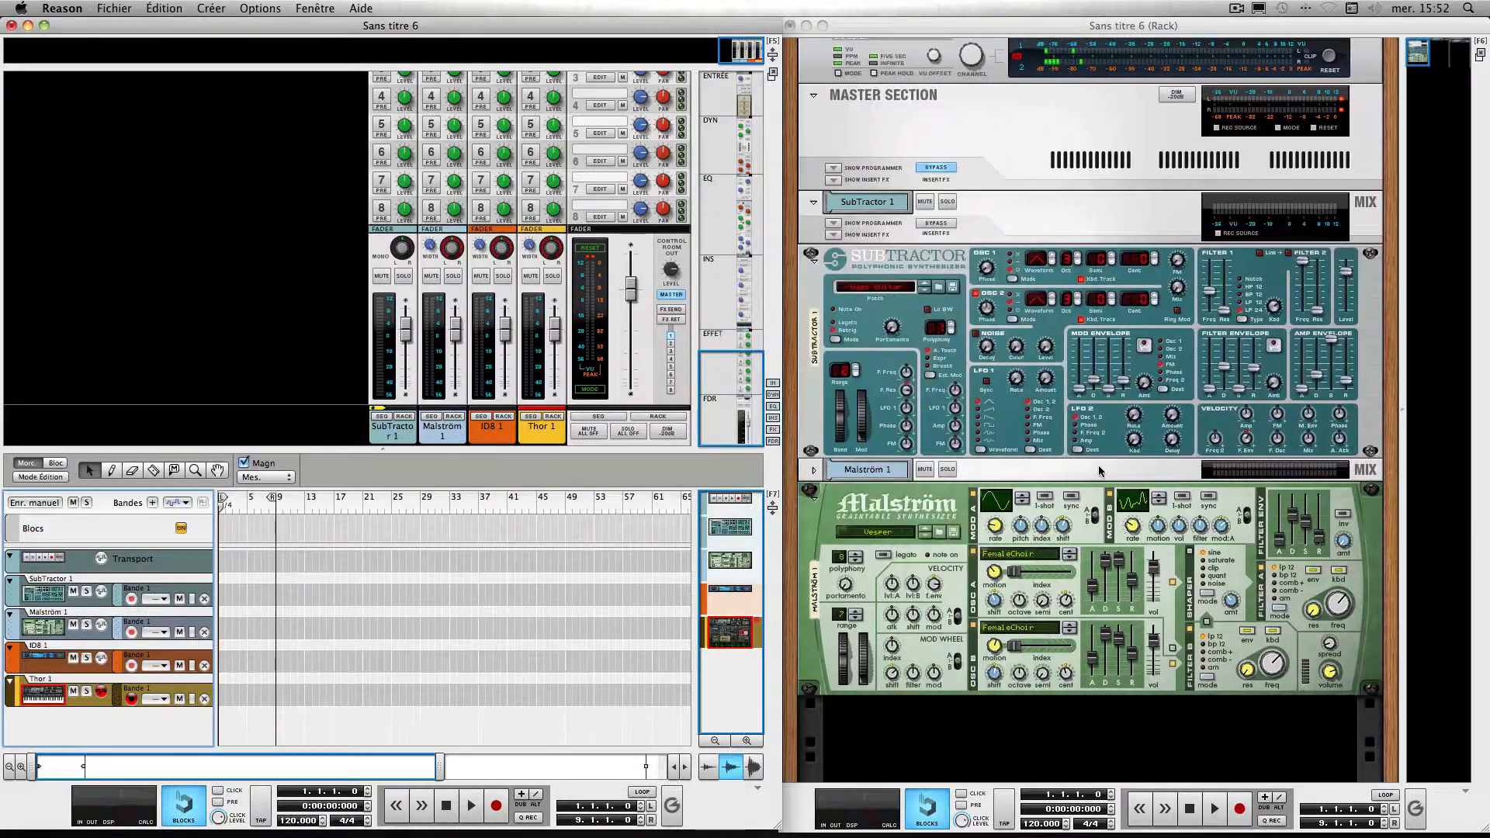
{"action": "scroll", "coordinate": [1099, 471], "scroll_direction": "right", "scroll_amount": 8}
{"action": "scroll", "coordinate": [1099, 472], "scroll_direction": "down", "scroll_amount": 5}
{"action": "scroll", "coordinate": [1099, 471], "scroll_direction": "up", "scroll_amount": 1}
{"action": "scroll", "coordinate": [1099, 471], "scroll_direction": "right", "scroll_amount": 3}
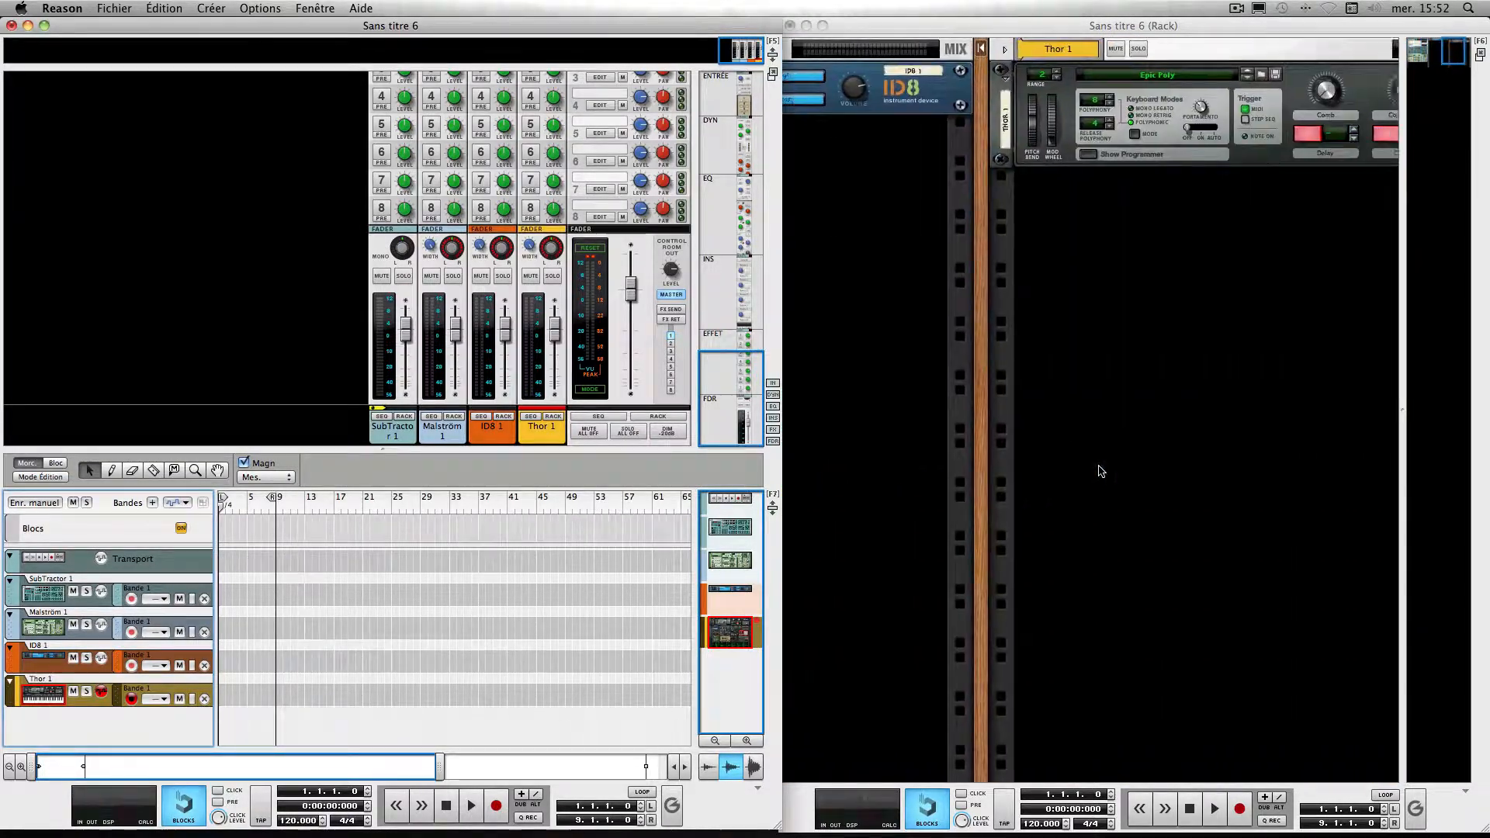
{"action": "scroll", "coordinate": [1099, 471], "scroll_direction": "left", "scroll_amount": 4}
{"action": "scroll", "coordinate": [1099, 471], "scroll_direction": "right", "scroll_amount": 1}
{"action": "scroll", "coordinate": [1264, 233], "scroll_direction": "up", "scroll_amount": 5}
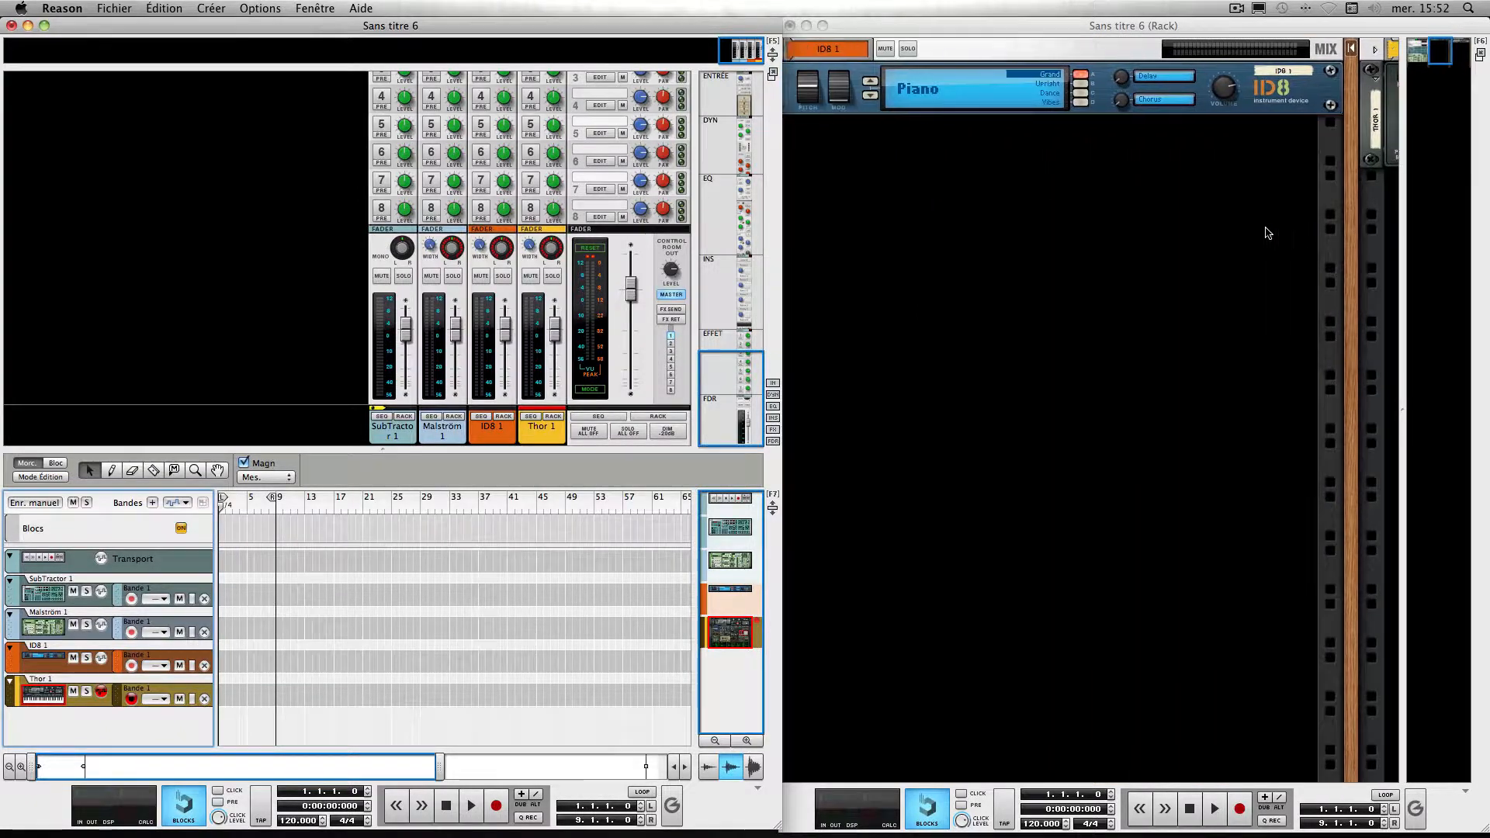
{"action": "scroll", "coordinate": [1265, 233], "scroll_direction": "left", "scroll_amount": 8}
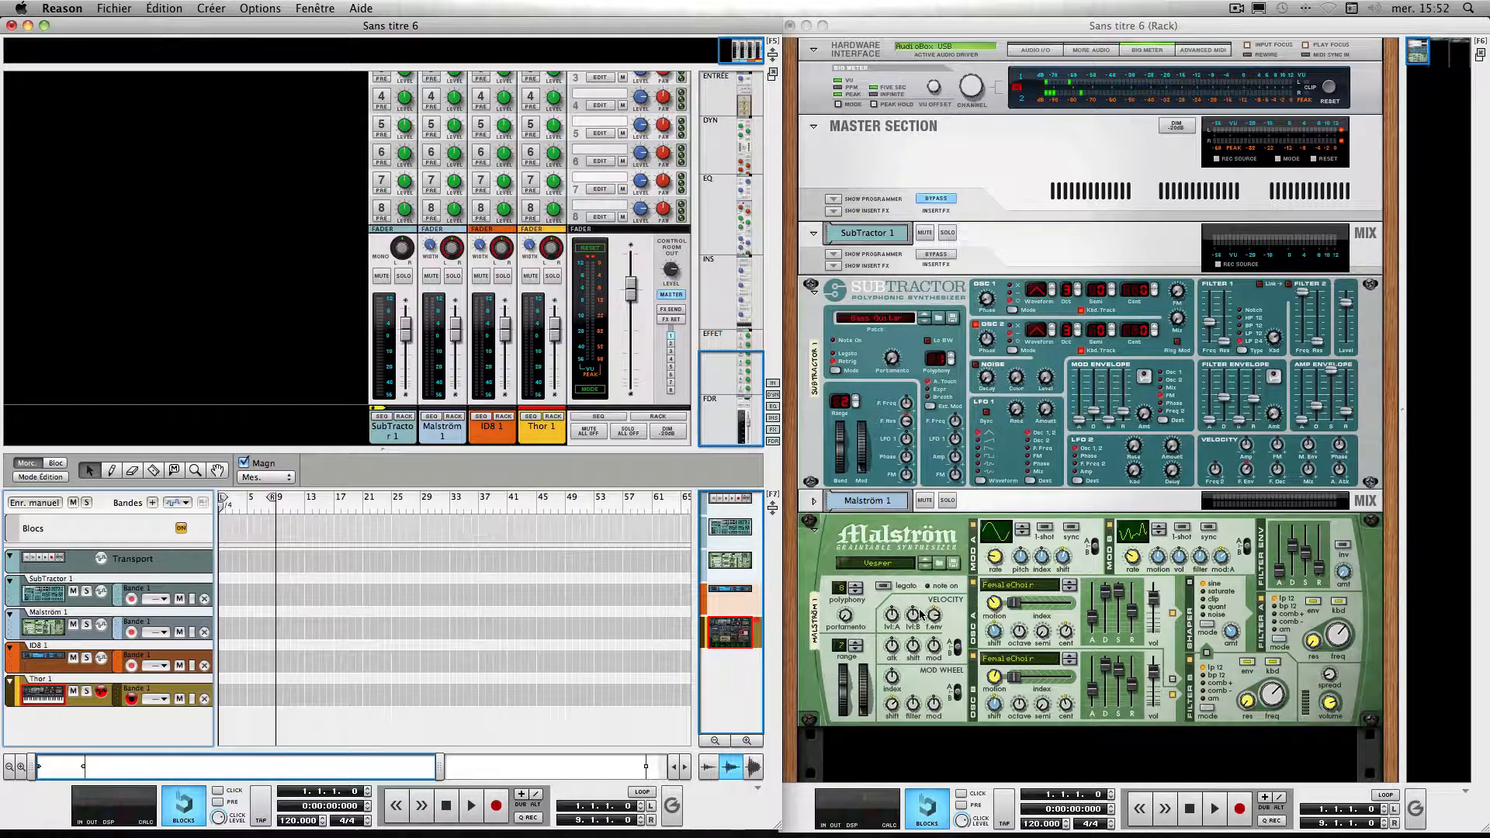
{"action": "scroll", "coordinate": [918, 618], "scroll_direction": "right", "scroll_amount": 10}
{"action": "scroll", "coordinate": [1078, 466], "scroll_direction": "right", "scroll_amount": 10}
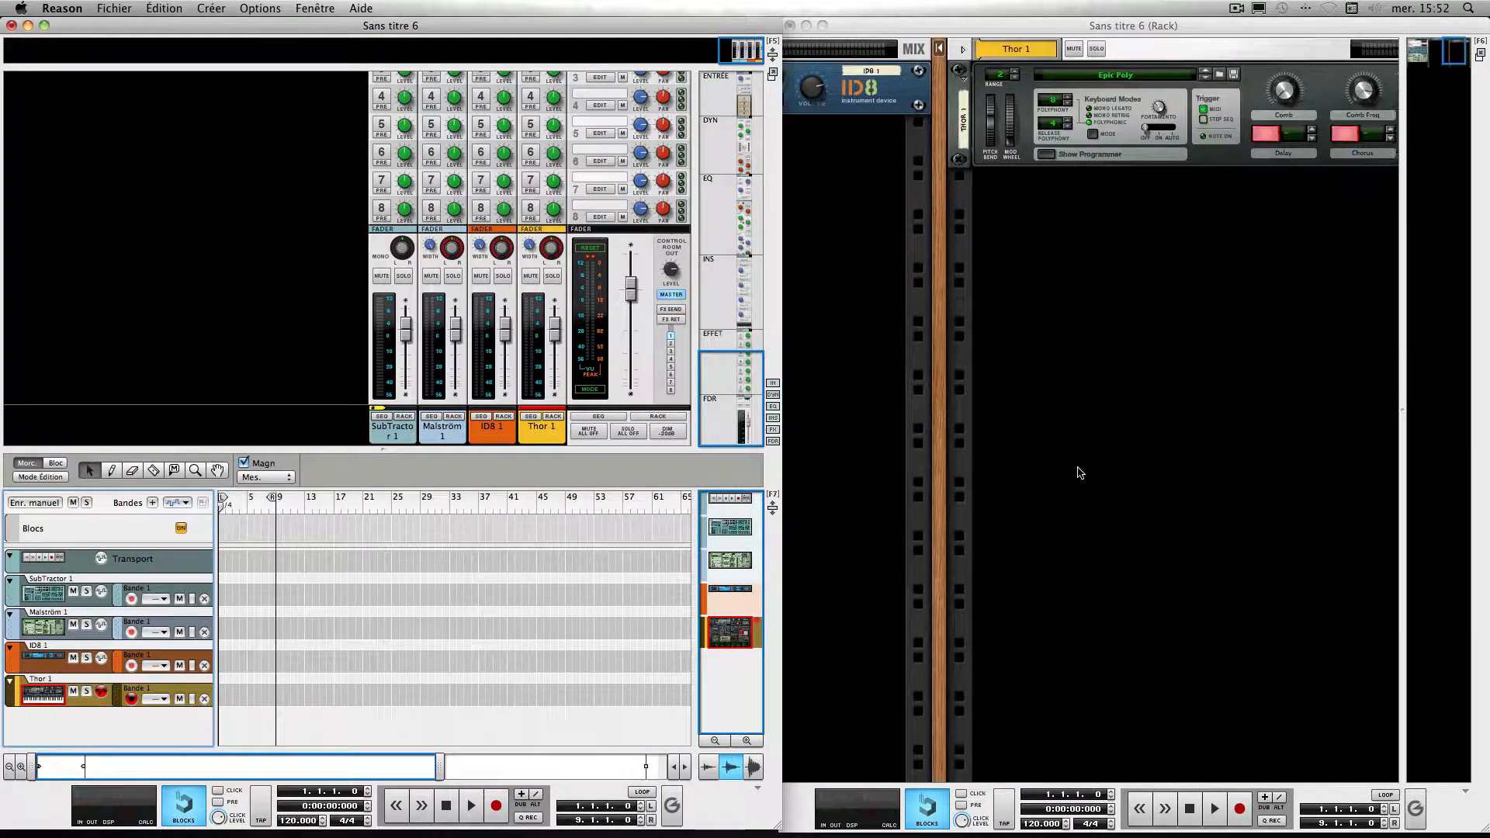
{"action": "scroll", "coordinate": [1119, 437], "scroll_direction": "left", "scroll_amount": 15}
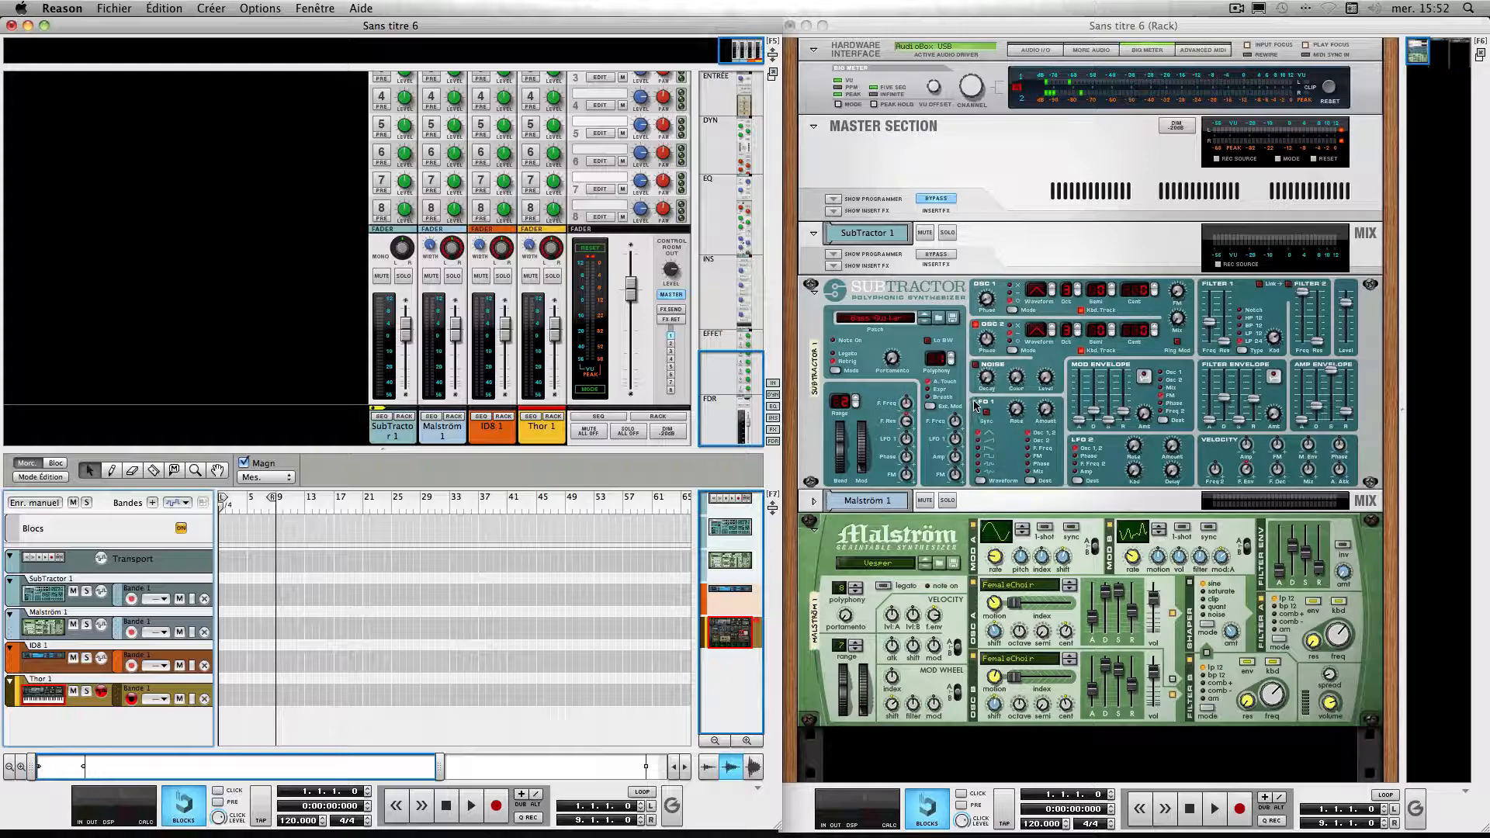
- Fold and unfold the SubTractor and the Malström individually, and clear the module selection
{"action": "left_click", "coordinate": [815, 290]}
{"action": "left_click", "coordinate": [815, 290]}
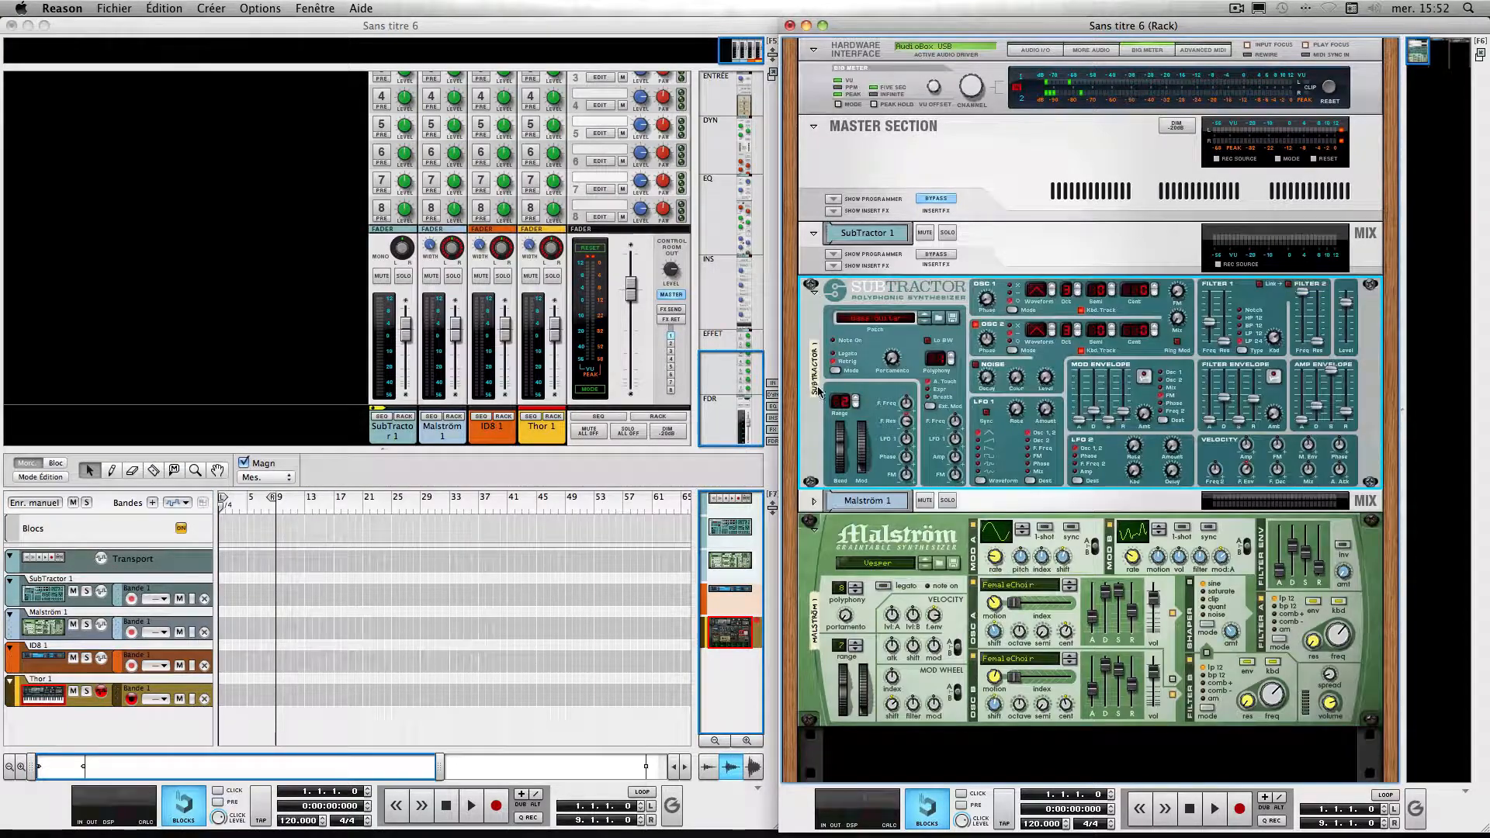
{"action": "left_click", "coordinate": [815, 526]}
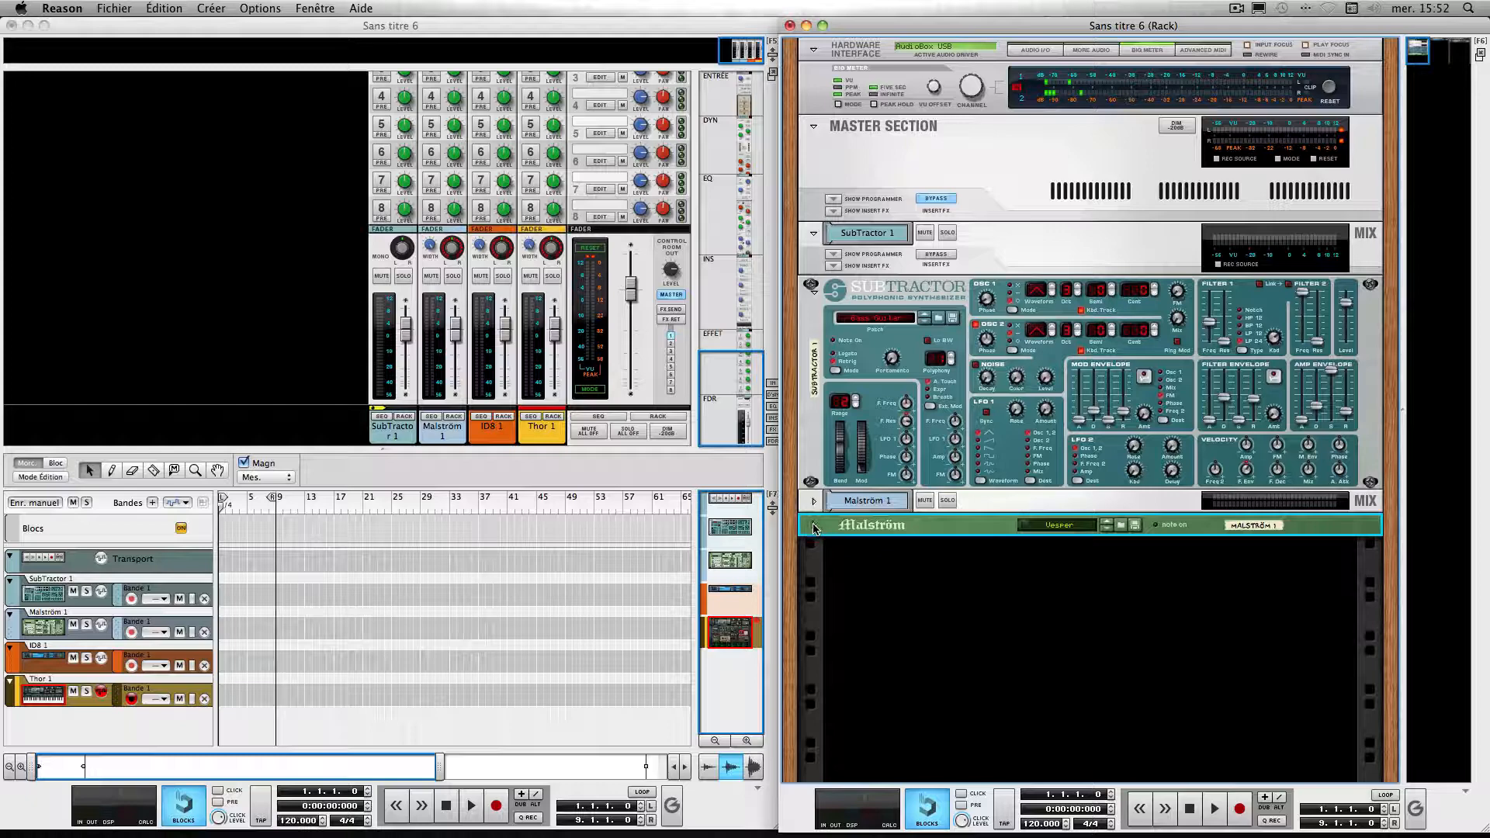
{"action": "left_click", "coordinate": [814, 527]}
{"action": "scroll", "coordinate": [895, 497], "scroll_direction": "down", "scroll_amount": 1}
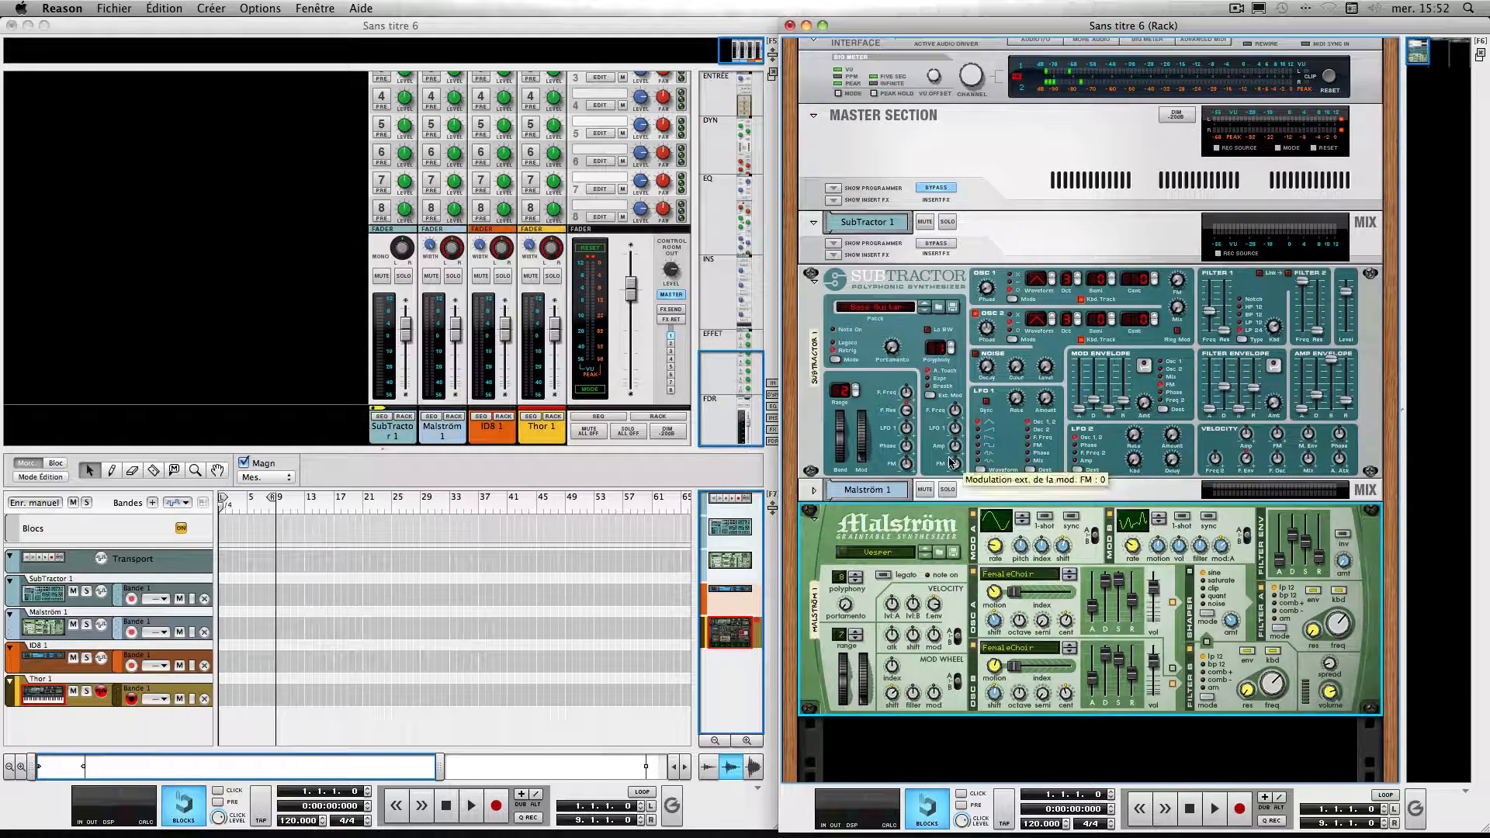
{"action": "left_click", "coordinate": [925, 737]}
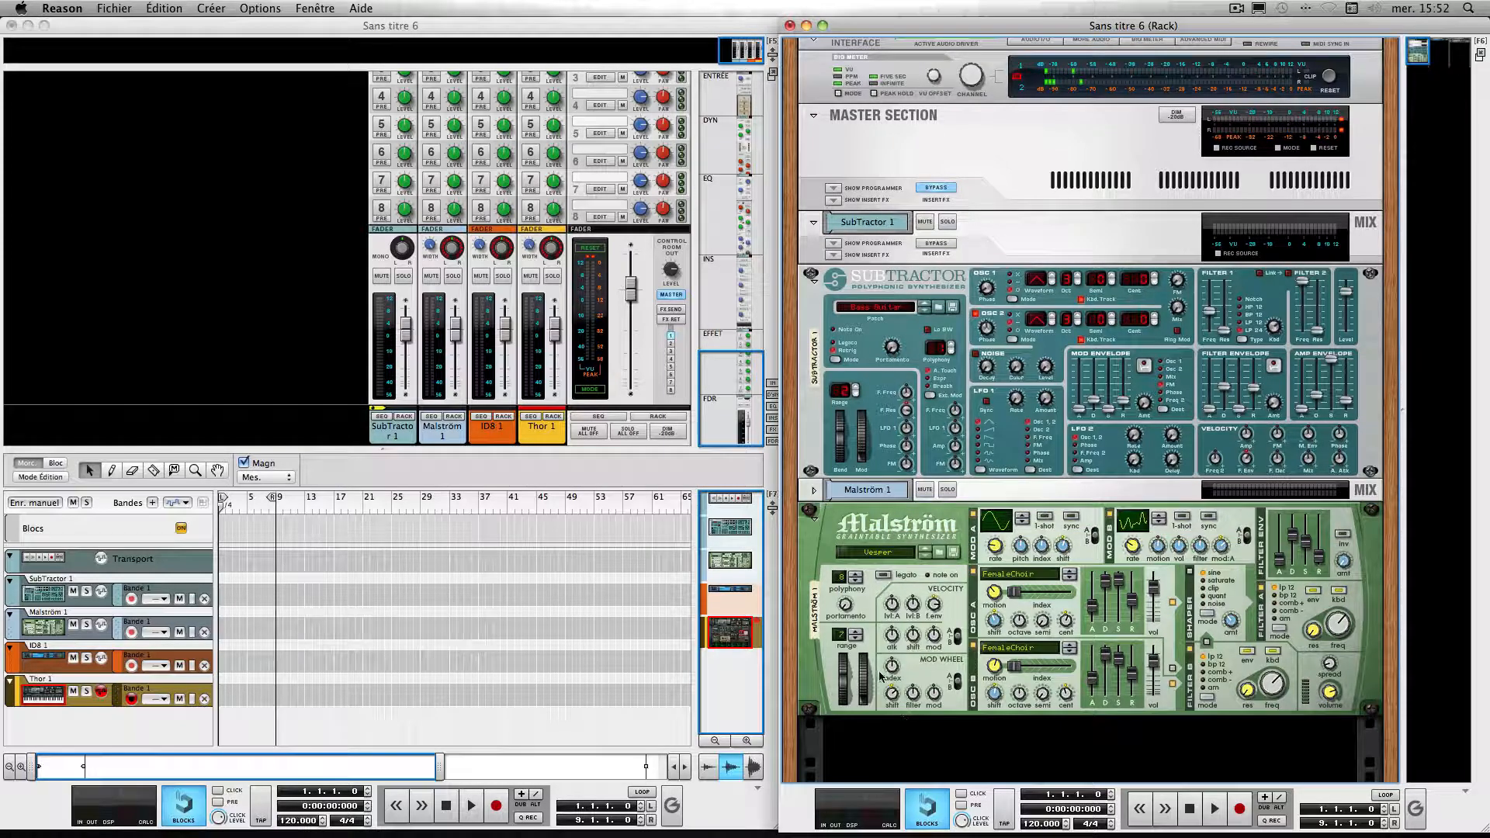
- Fold all modules in the first rack column at once, and unfold them all together again
{"action": "left_click", "coordinate": [813, 516], "text": "alt"}
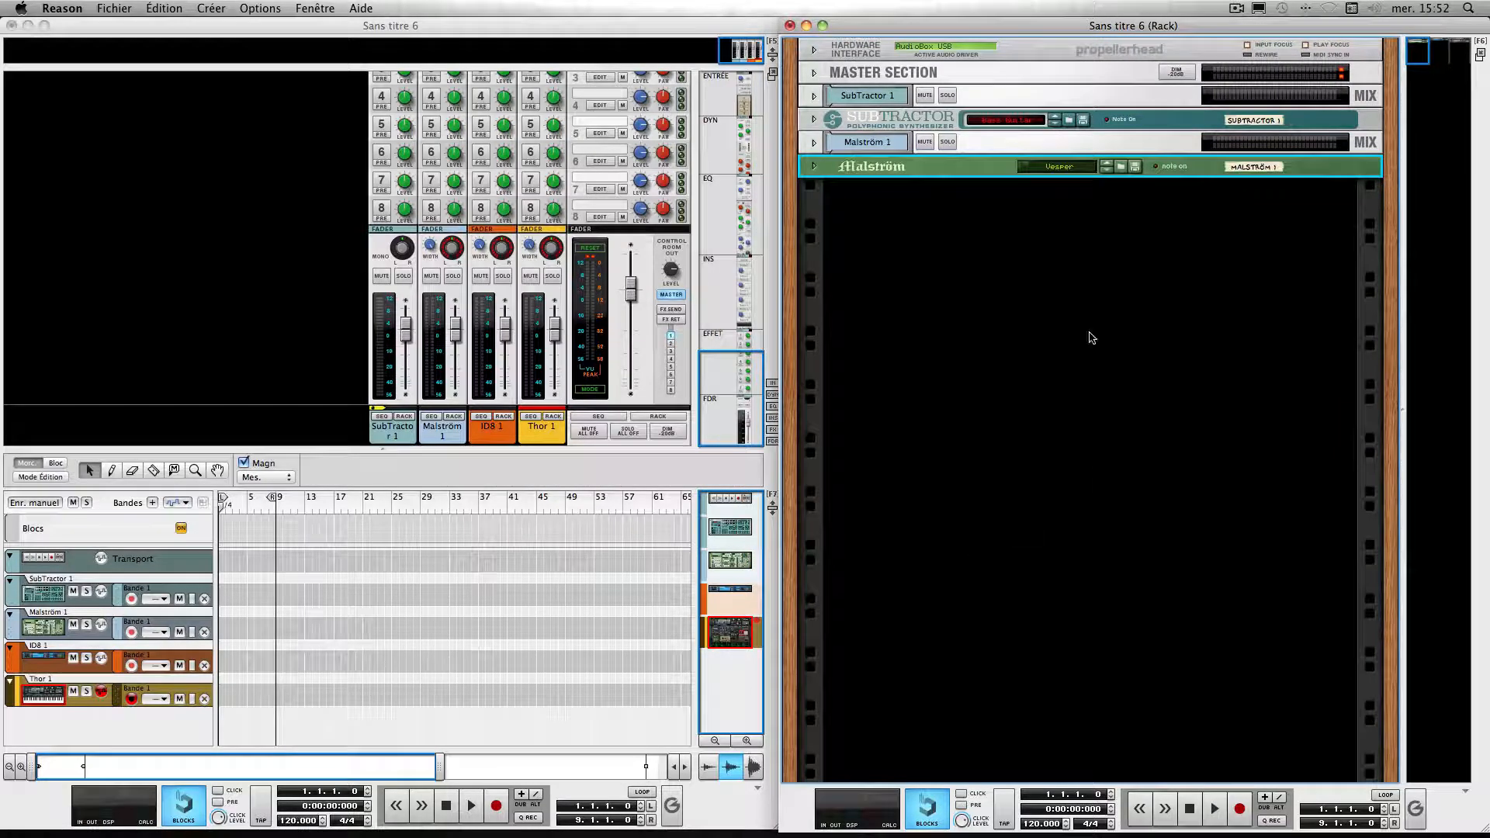
{"action": "scroll", "coordinate": [1094, 271], "scroll_direction": "right", "scroll_amount": 5}
{"action": "scroll", "coordinate": [1094, 271], "scroll_direction": "left", "scroll_amount": 5}
{"action": "left_click", "coordinate": [813, 169], "text": "alt"}
{"action": "scroll", "coordinate": [813, 256], "scroll_direction": "down", "scroll_amount": 1}
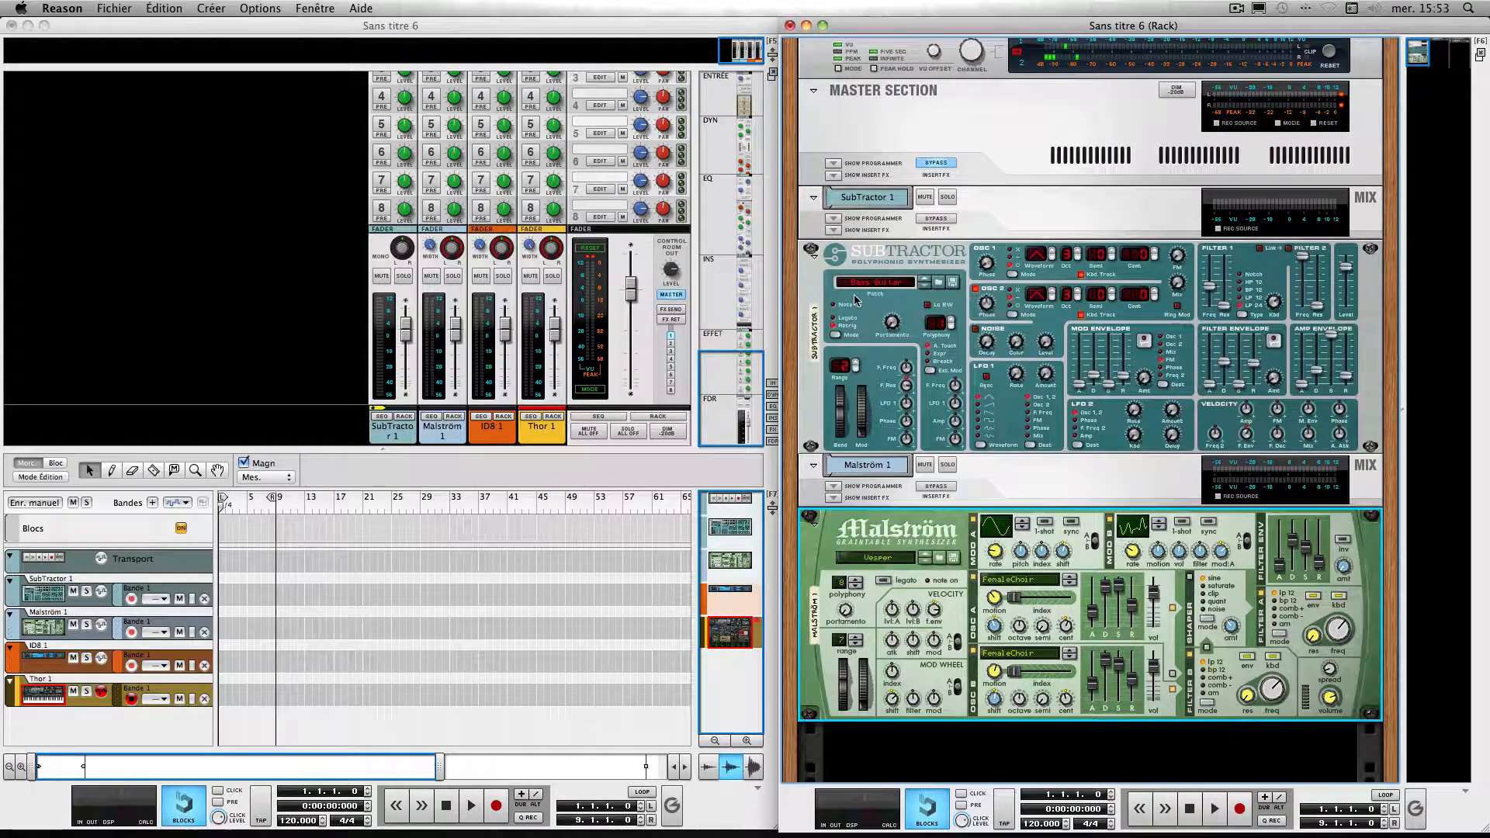
- Move the Thor with its mix channel from the third rack column to directly below the ID8 in the second column
{"action": "scroll", "coordinate": [813, 257], "scroll_direction": "down", "scroll_amount": 3}
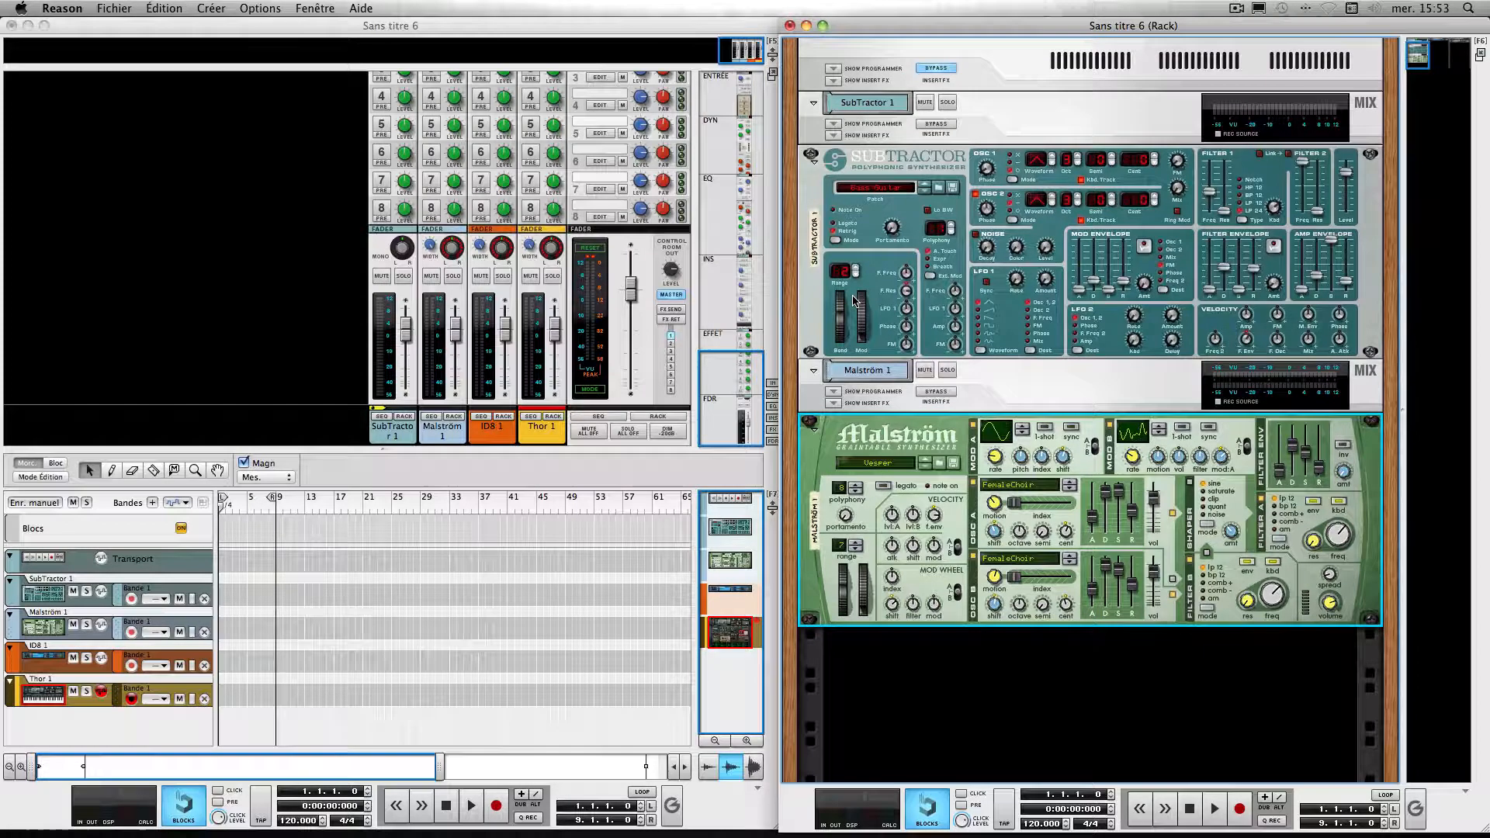
{"action": "scroll", "coordinate": [853, 296], "scroll_direction": "right", "scroll_amount": 20}
{"action": "scroll", "coordinate": [852, 296], "scroll_direction": "up", "scroll_amount": 5}
{"action": "scroll", "coordinate": [852, 296], "scroll_direction": "left", "scroll_amount": 5}
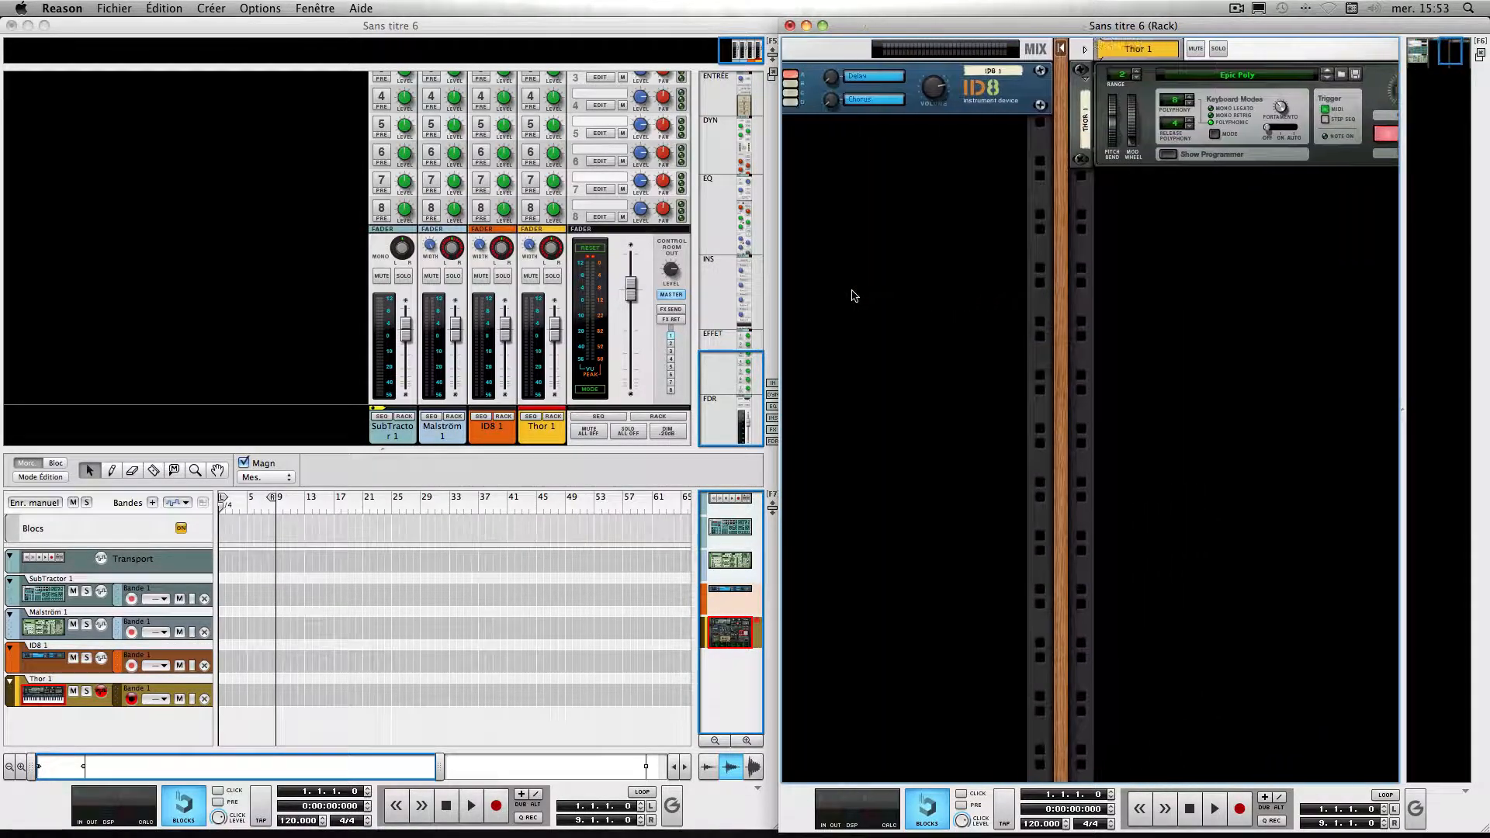
{"action": "left_click_drag", "start_coordinate": [1180, 52], "coordinate": [1009, 177]}
{"action": "scroll", "coordinate": [1009, 179], "scroll_direction": "left", "scroll_amount": 20}
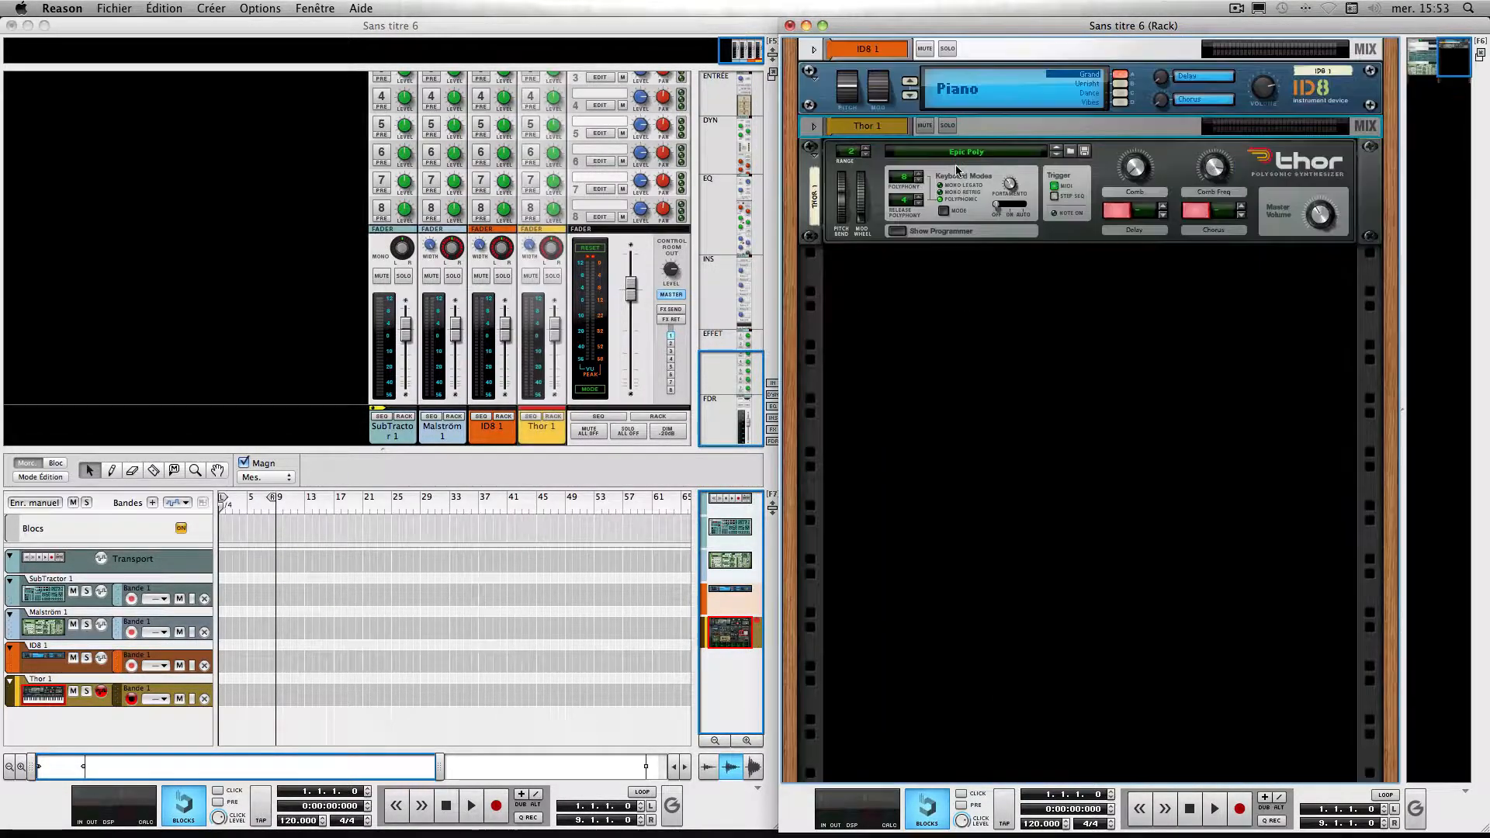
- Fold and unfold the ID8 and the Thor individually in the second rack column
{"action": "scroll", "coordinate": [1032, 188], "scroll_direction": "right", "scroll_amount": 5}
{"action": "scroll", "coordinate": [1032, 189], "scroll_direction": "right", "scroll_amount": 3}
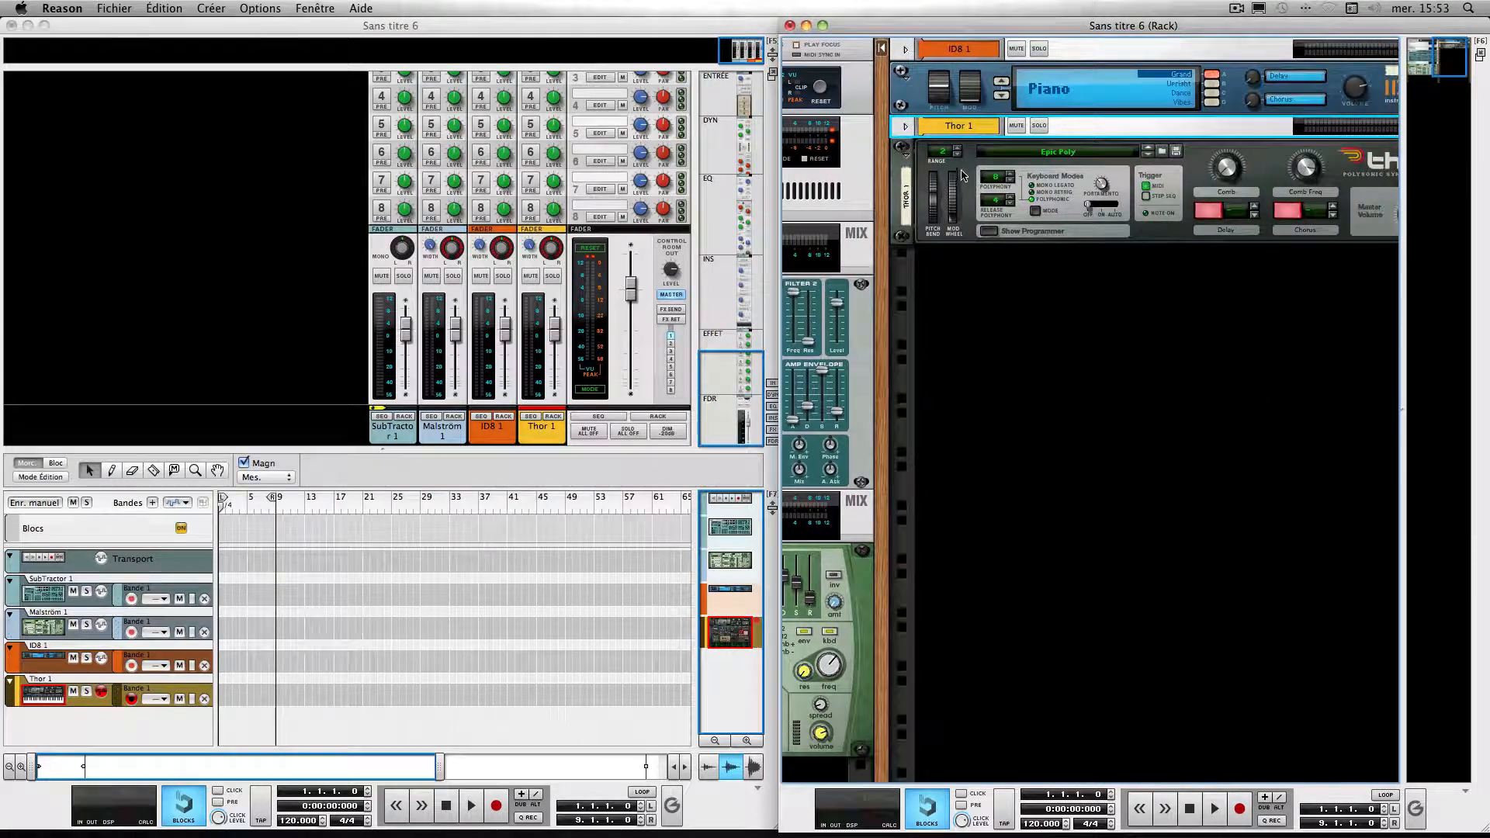
{"action": "left_click", "coordinate": [909, 79]}
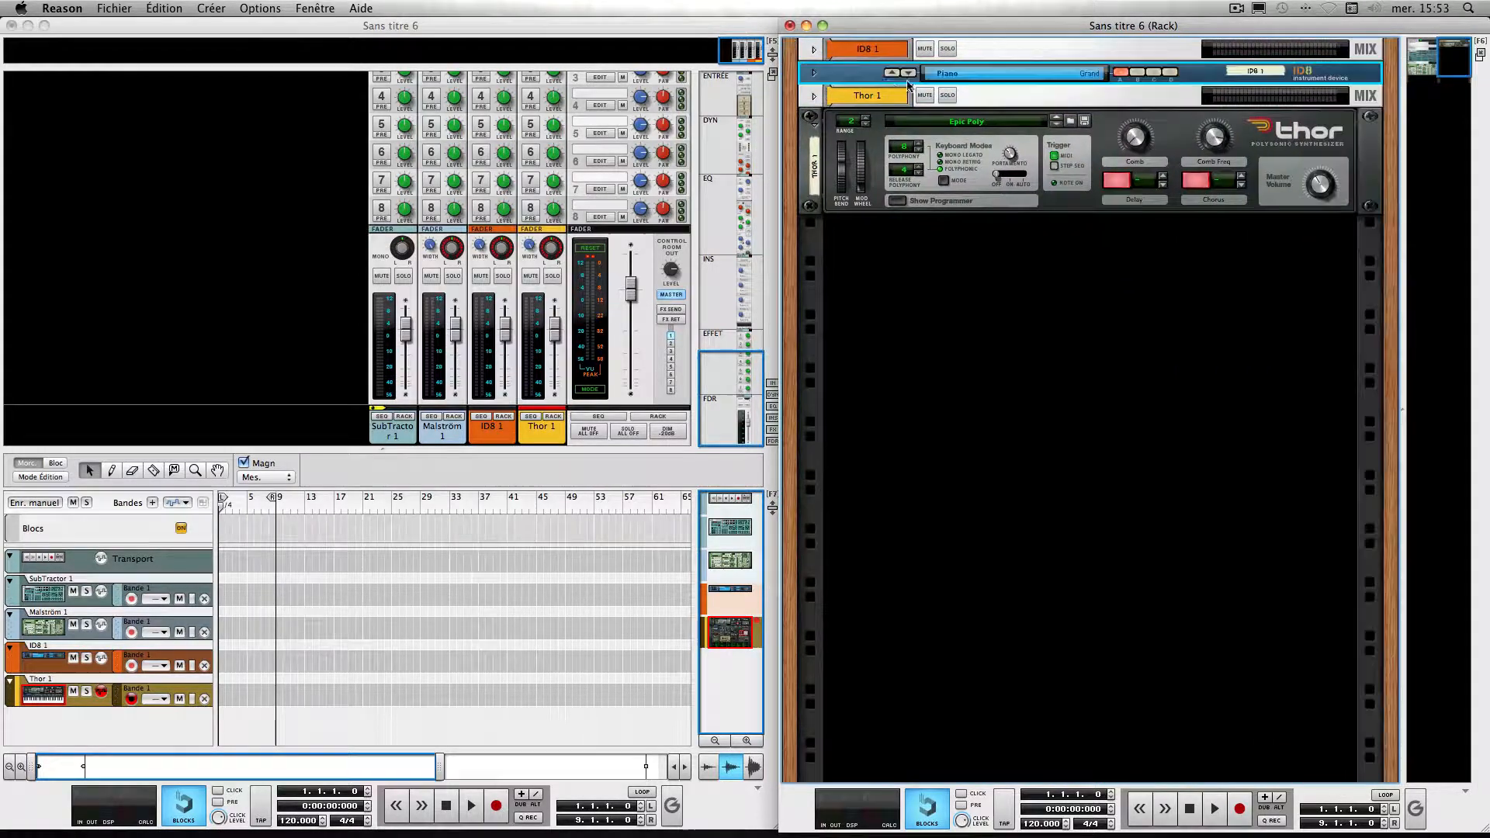
{"action": "left_click", "coordinate": [814, 73]}
{"action": "left_click", "coordinate": [814, 149]}
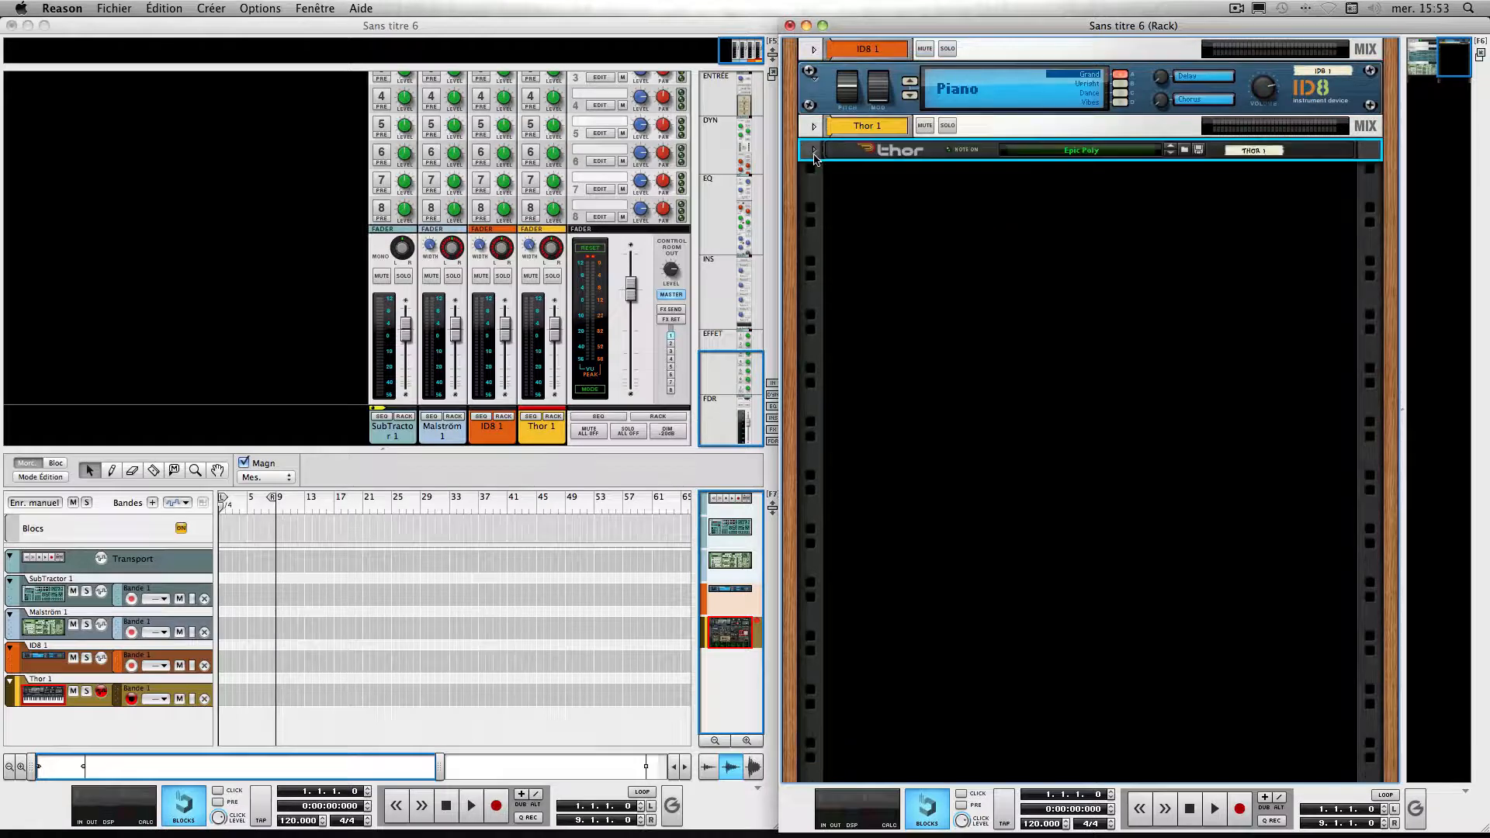
{"action": "left_click", "coordinate": [814, 151]}
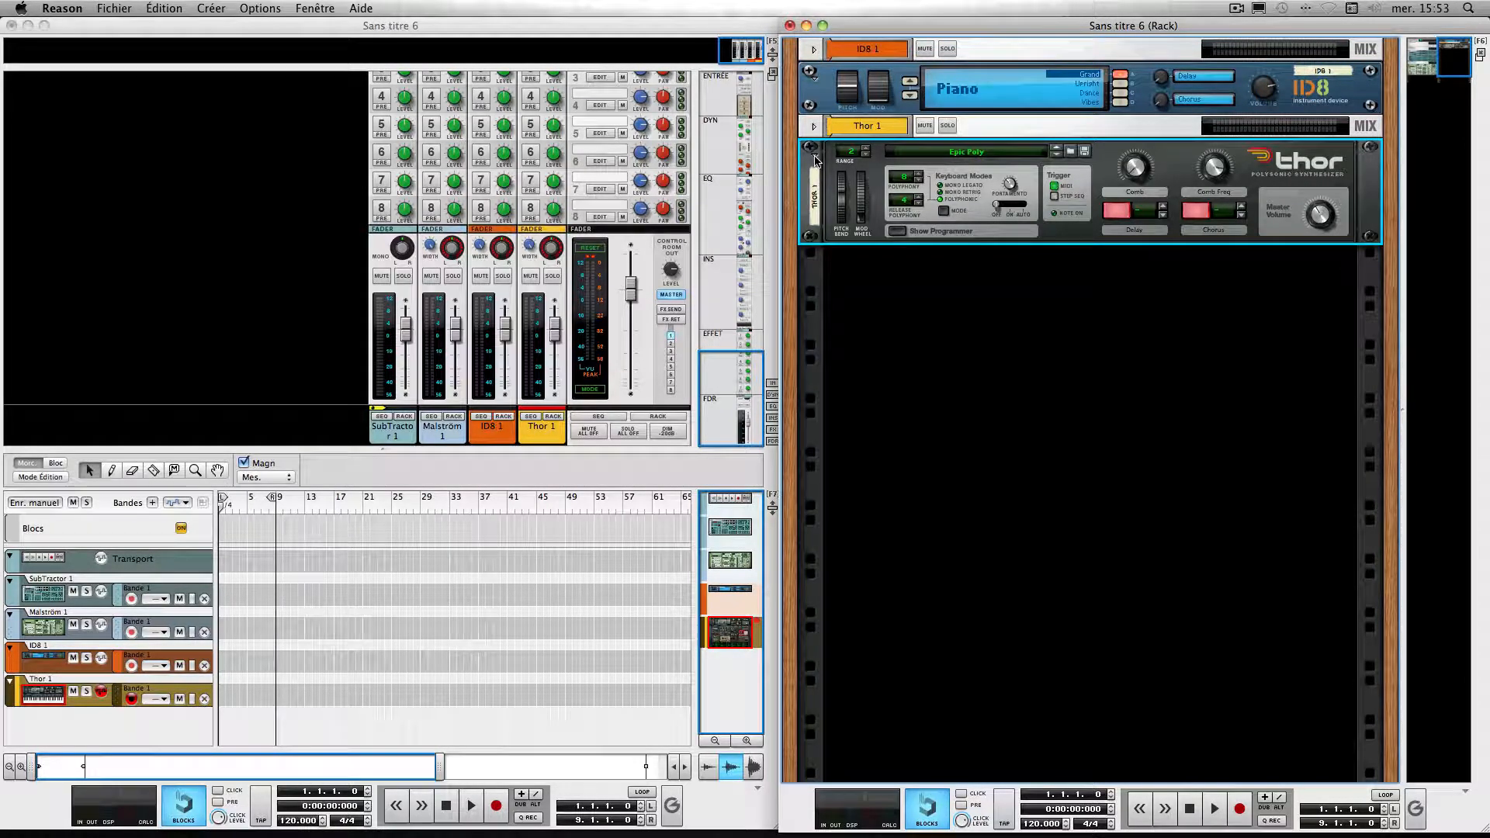
- Fold all modules in the second rack column at once, and unfold them all together with their mix channels
{"action": "left_click", "coordinate": [814, 152], "text": "alt"}
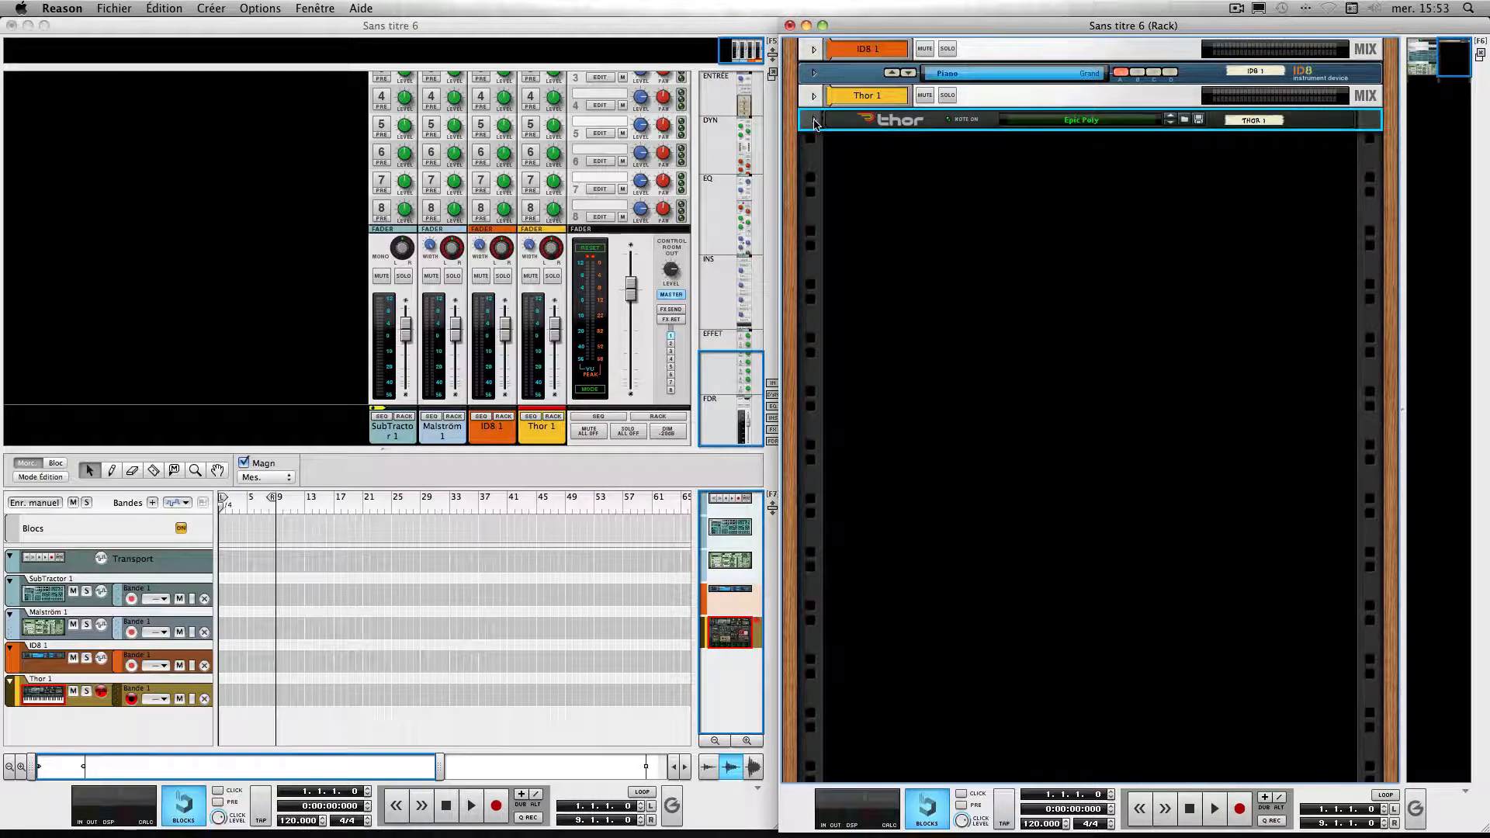
{"action": "left_click", "coordinate": [814, 120], "text": "alt"}
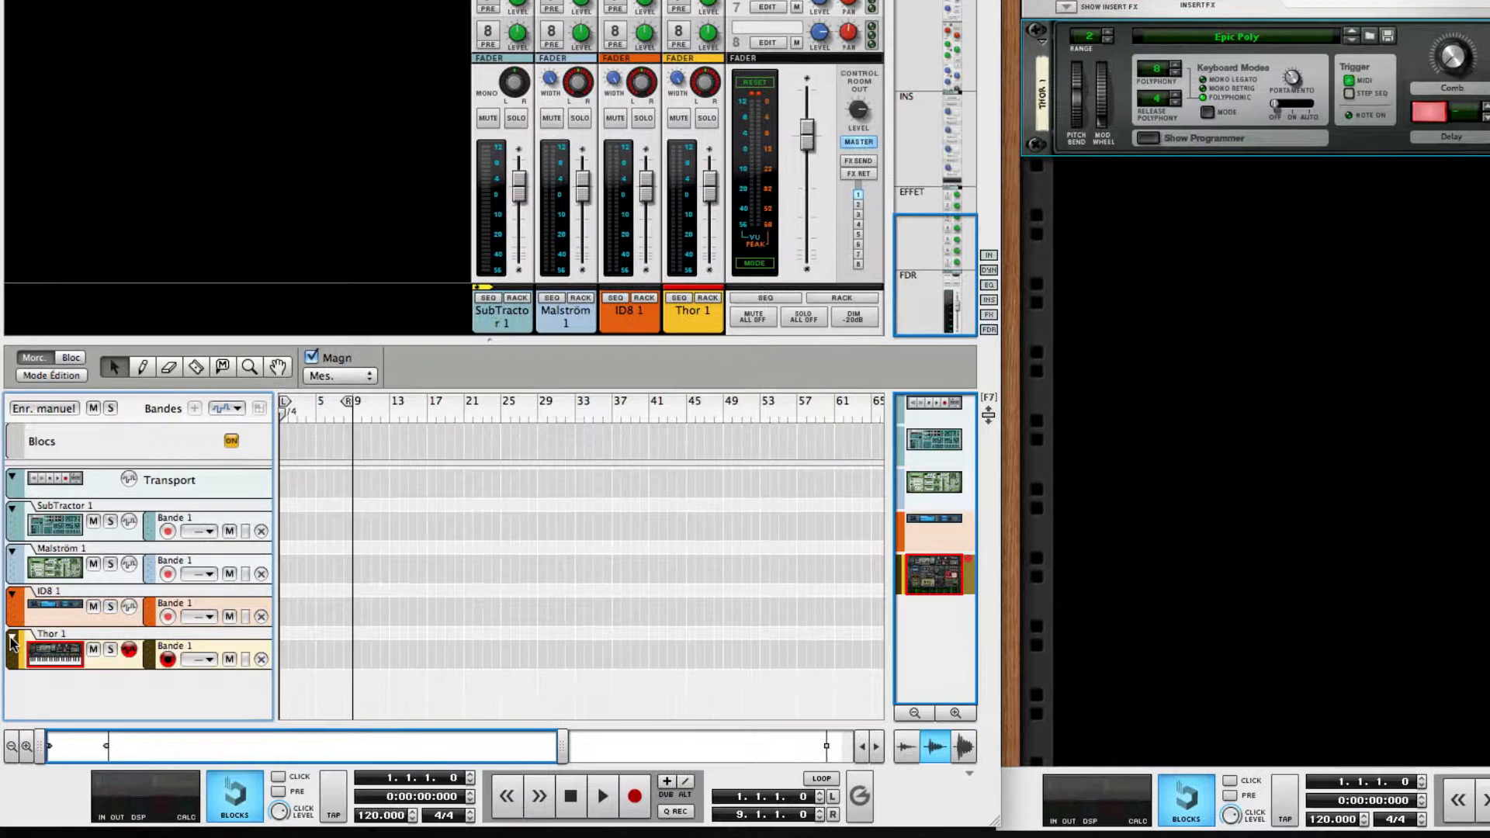
- Fold and unfold the Thor track alone in the sequencer, and do the same for all sequencer tracks at once
{"action": "left_click", "coordinate": [10, 683]}
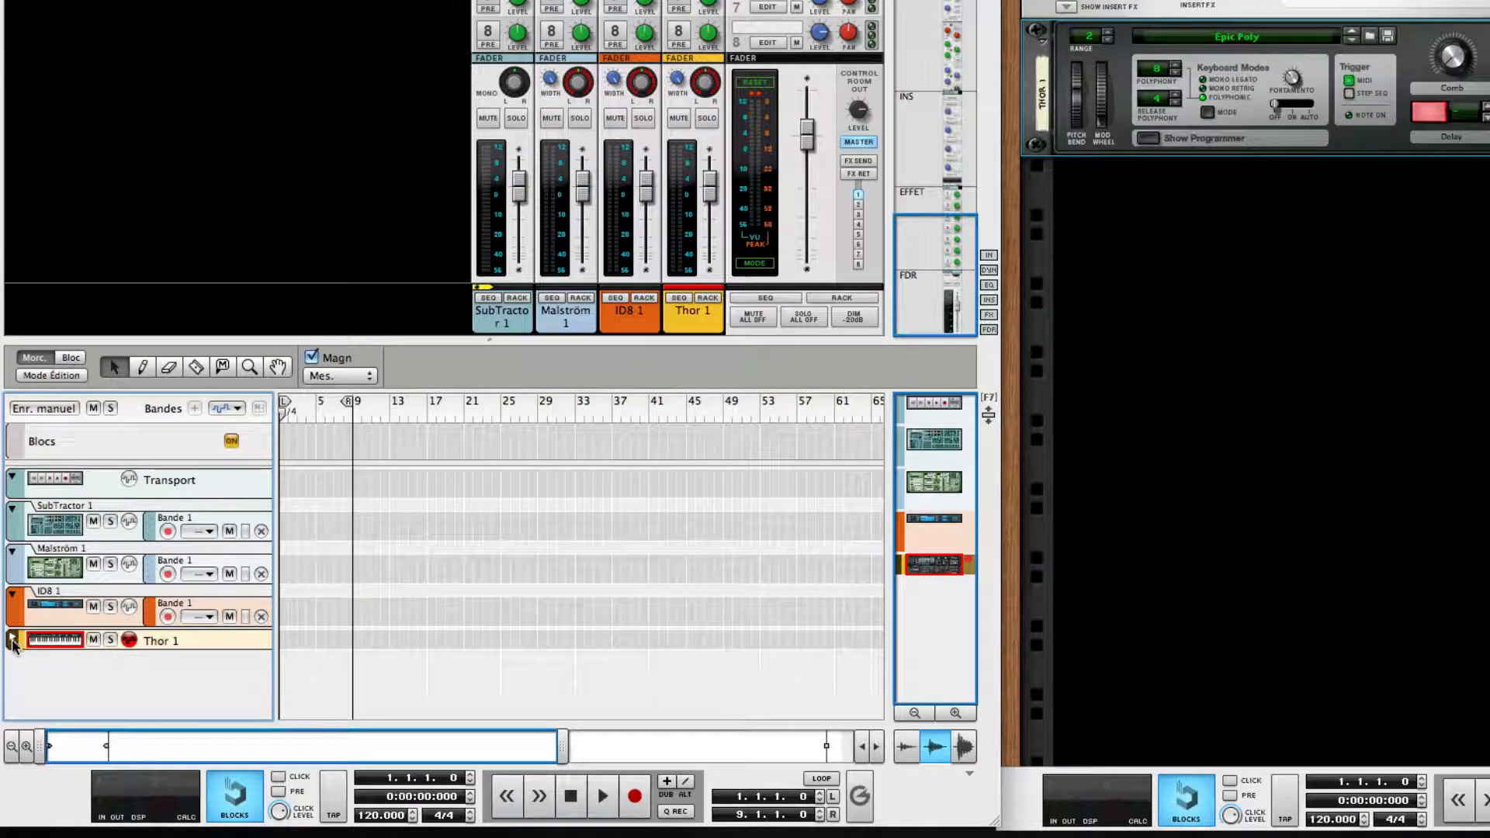
{"action": "left_click", "coordinate": [13, 640]}
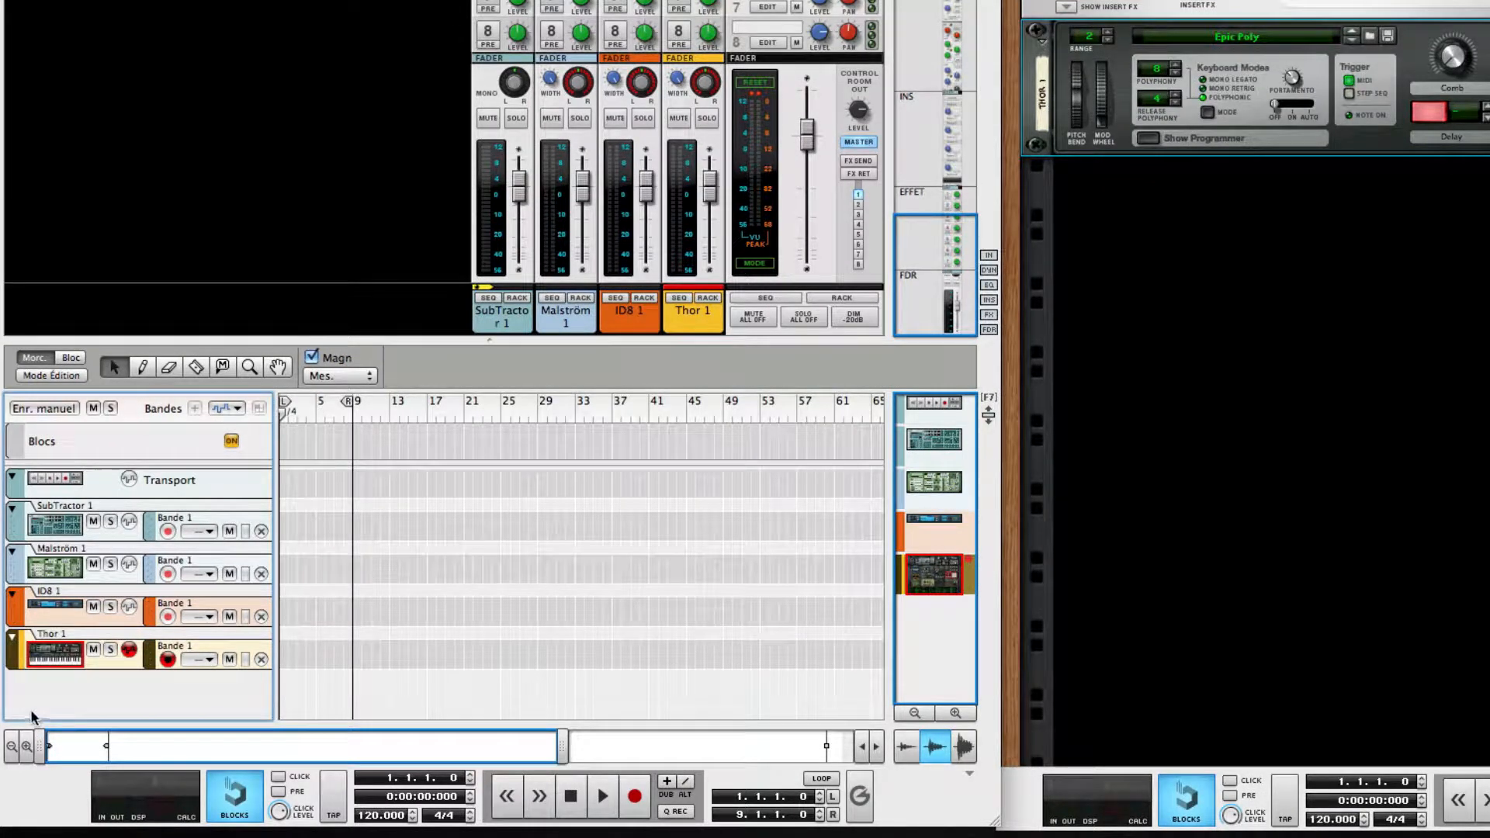
{"action": "left_click", "coordinate": [12, 641], "text": "alt"}
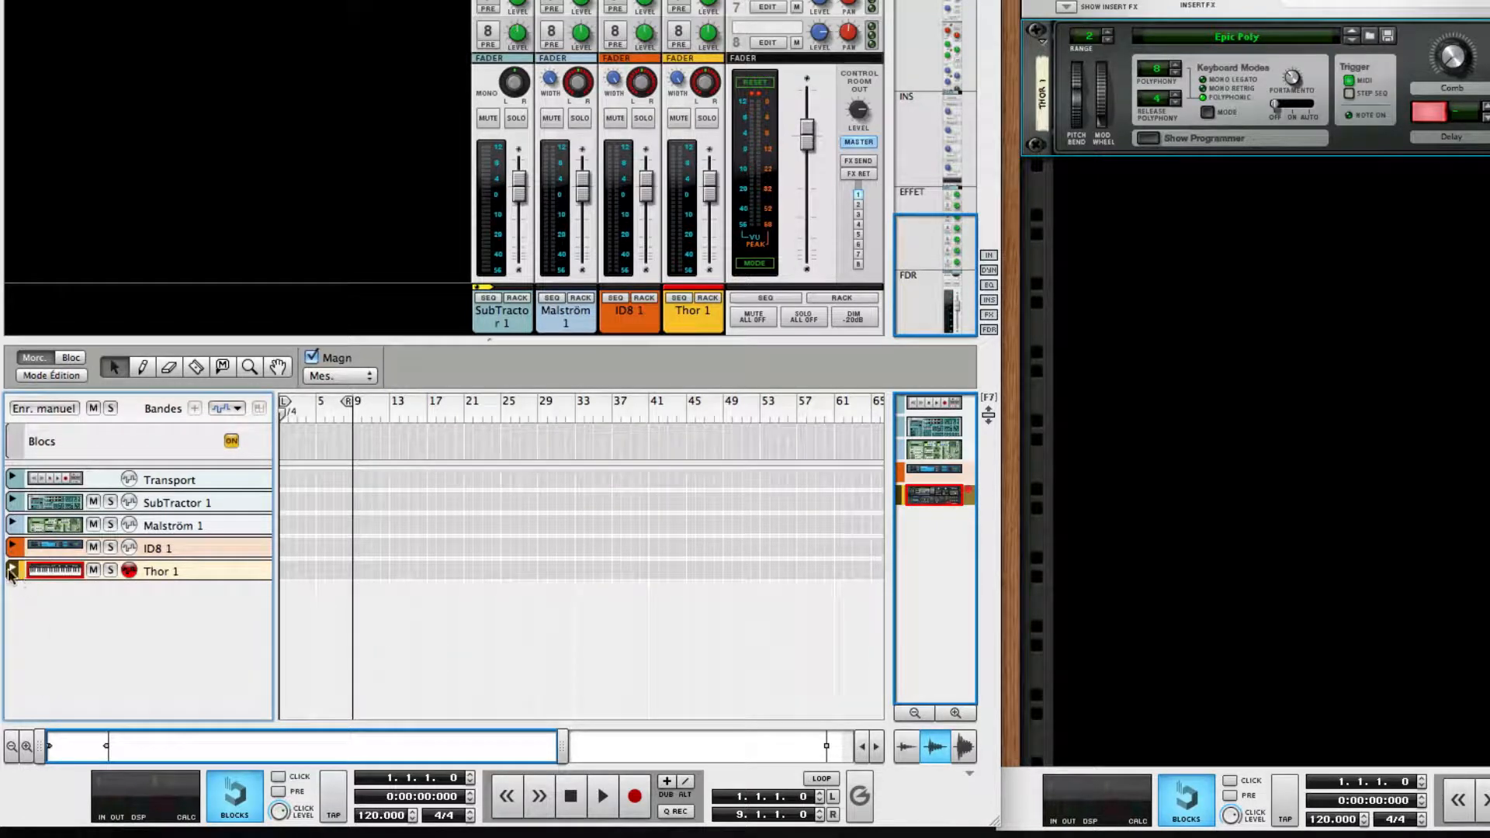
{"action": "left_click", "coordinate": [11, 571], "text": "alt"}
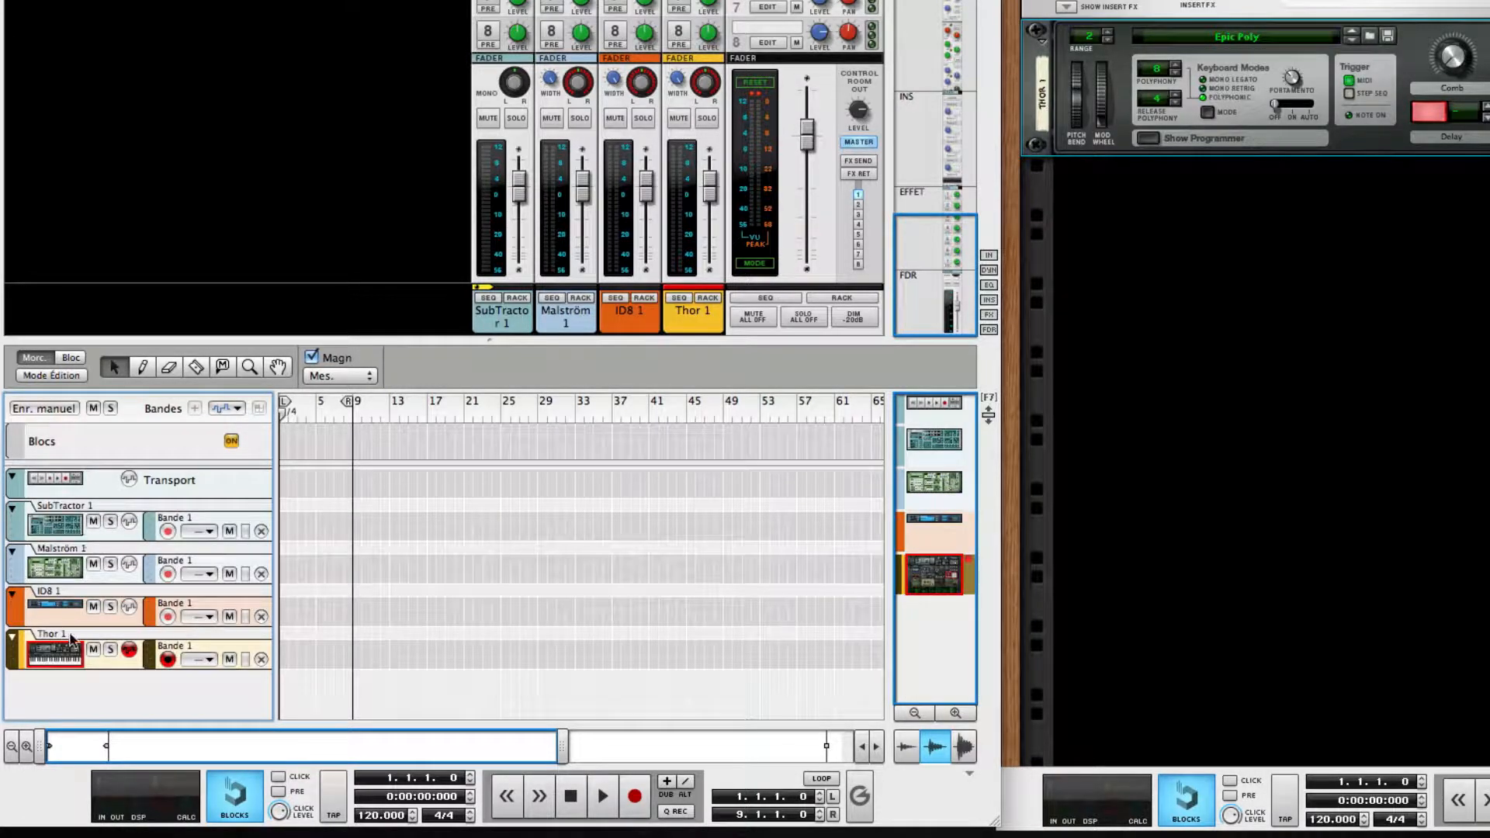